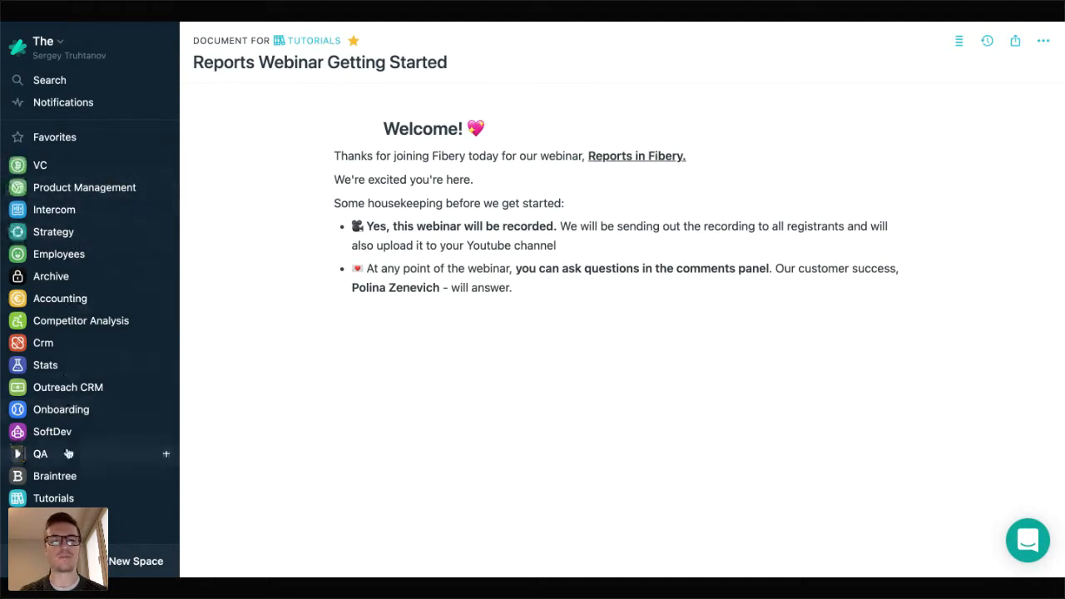
Step: Open the Employees space to show its Employee database
scroll(69, 453, "down", 3)
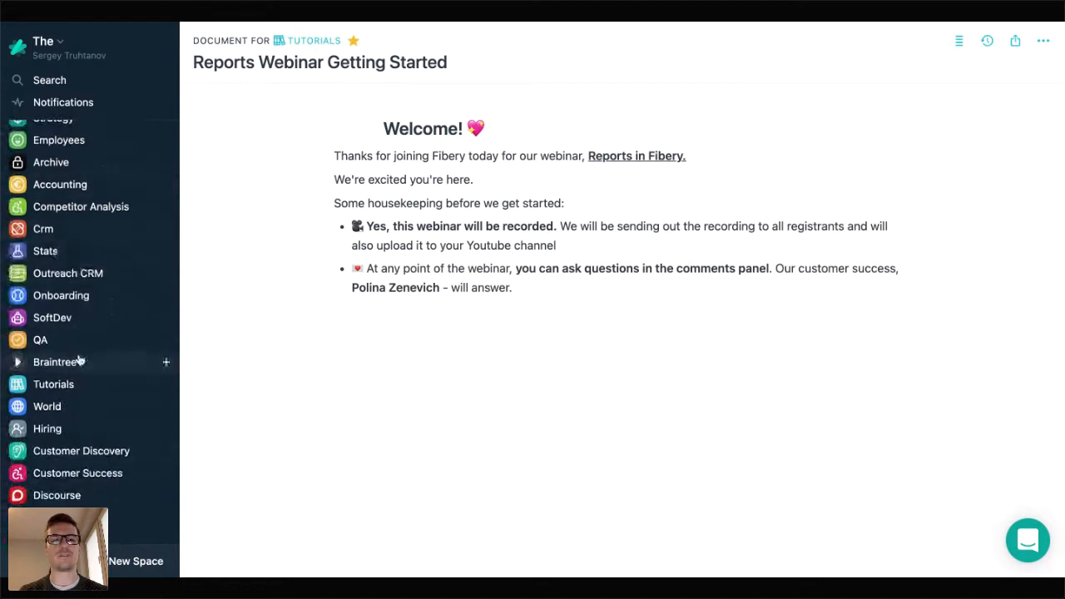
scroll(80, 360, "down", 1)
scroll(79, 359, "up", 4)
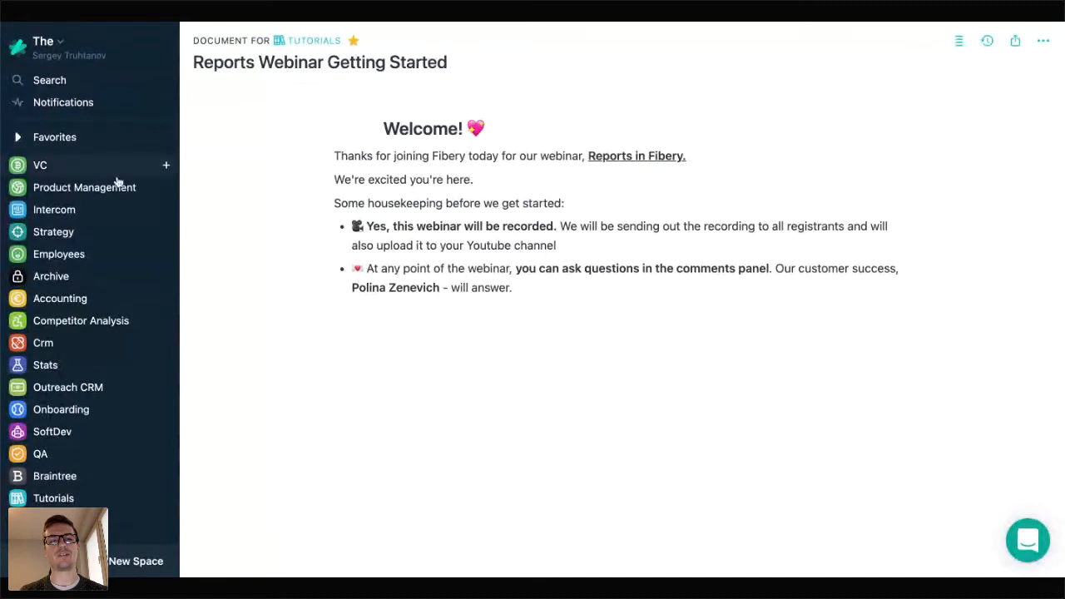
left_click(69, 256)
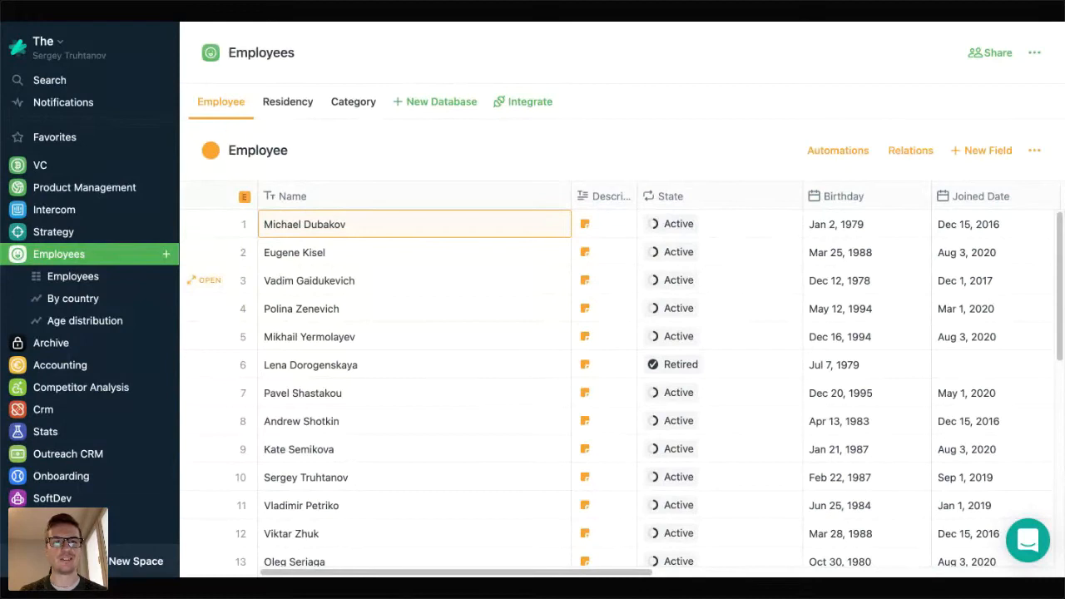
Step: Create a new report in the Employees space and name it "Employees Report"
left_click(168, 254)
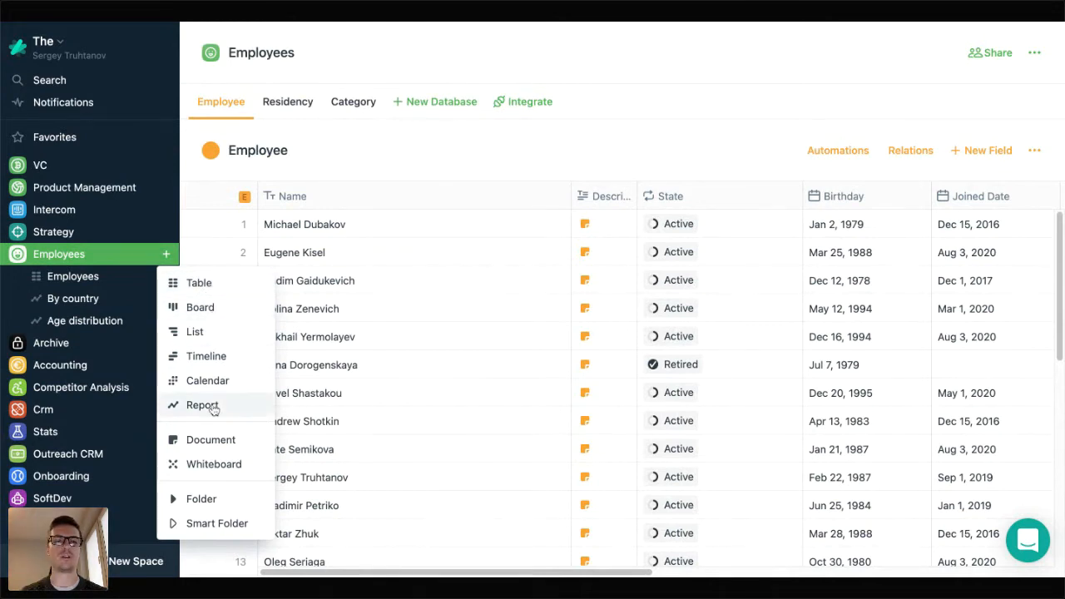
left_click(202, 405)
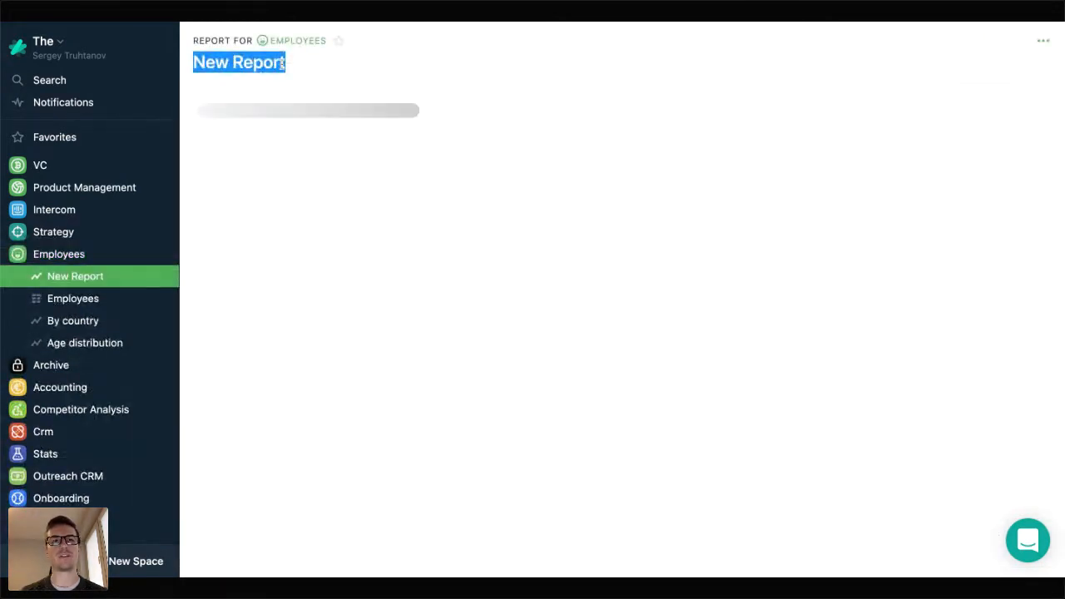
type("Emplo")
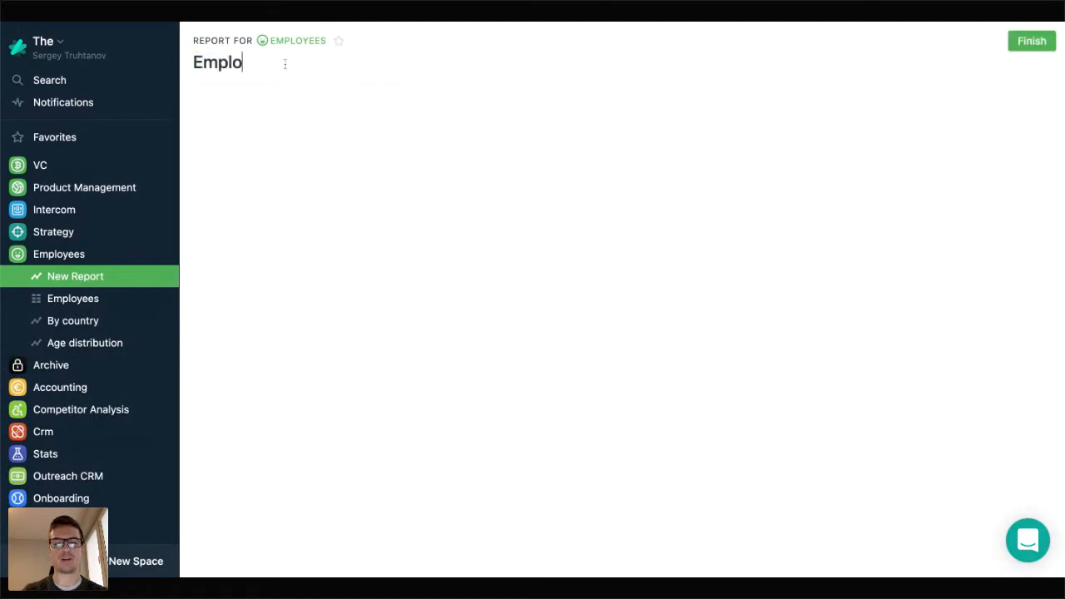
type("yees Report")
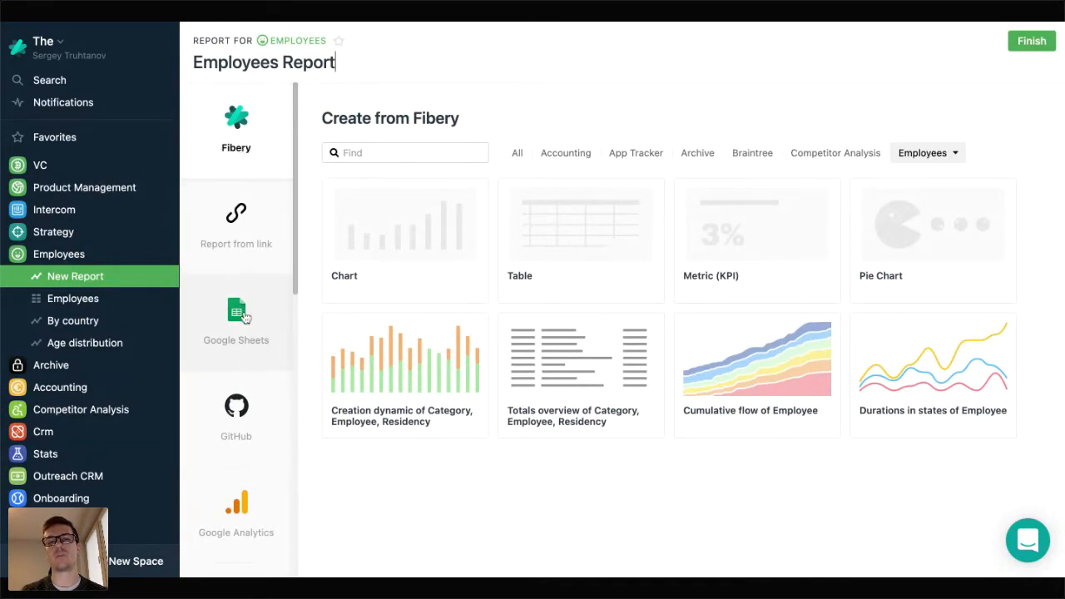
Step: Look through the list of data sources available for the report
scroll(246, 316, "down", 3)
scroll(250, 383, "down", 4)
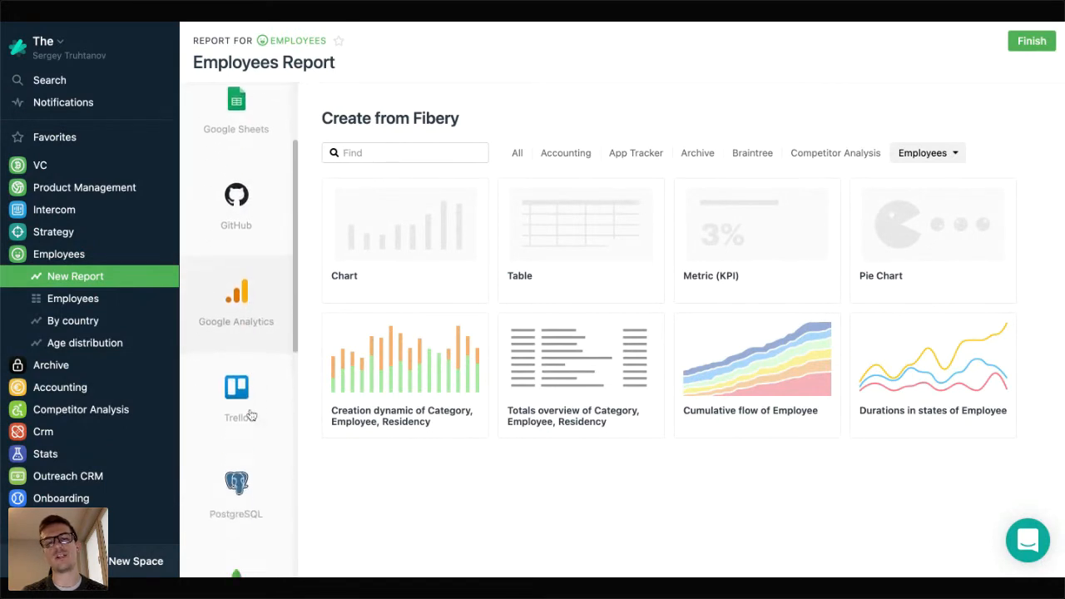
scroll(255, 345, "down", 4)
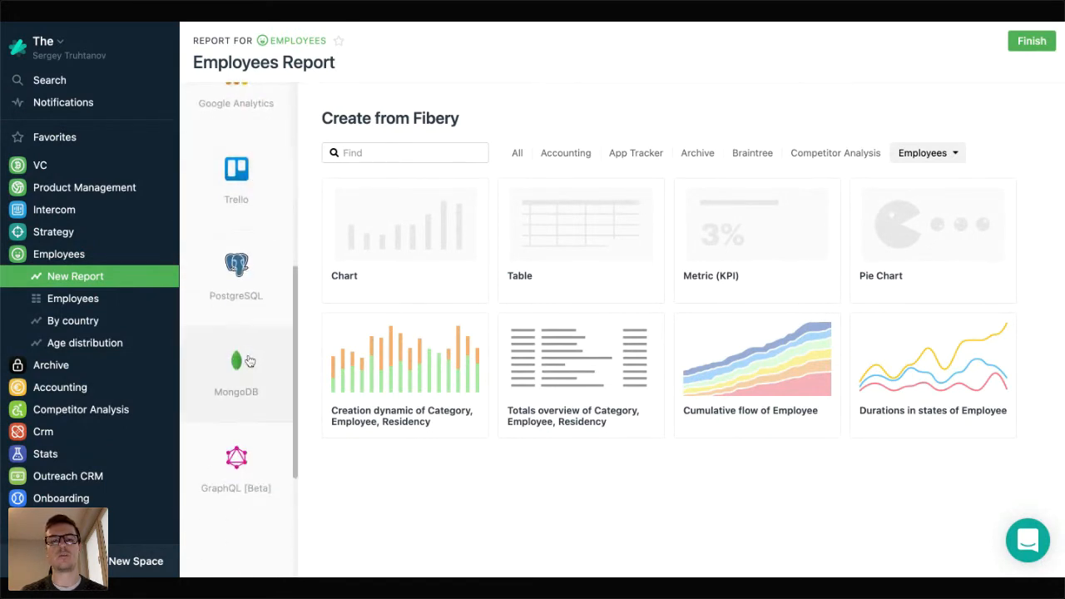
scroll(249, 366, "down", 5)
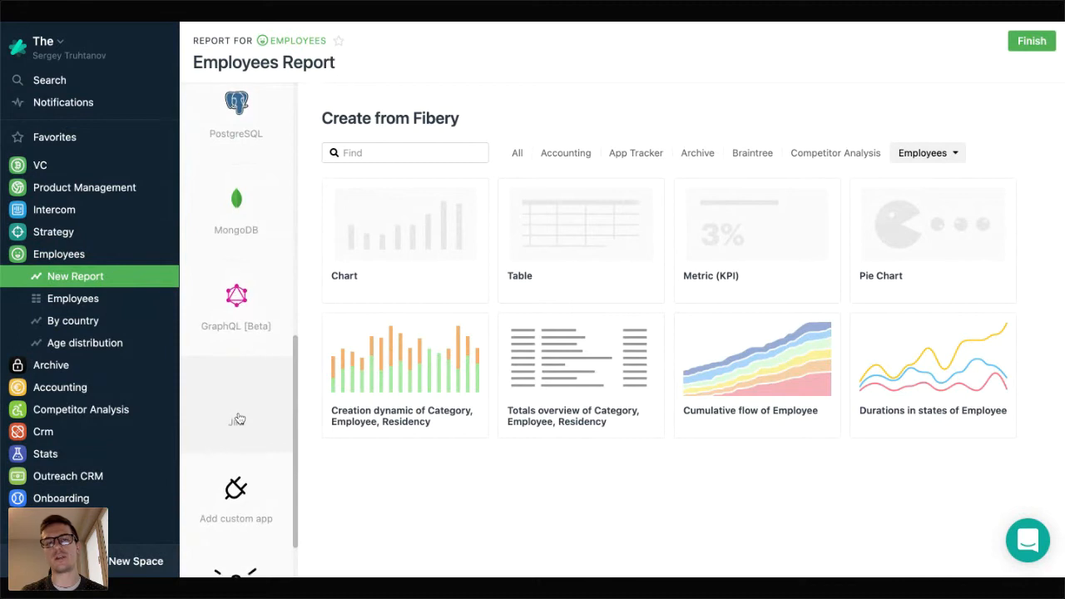
scroll(238, 419, "up", 15)
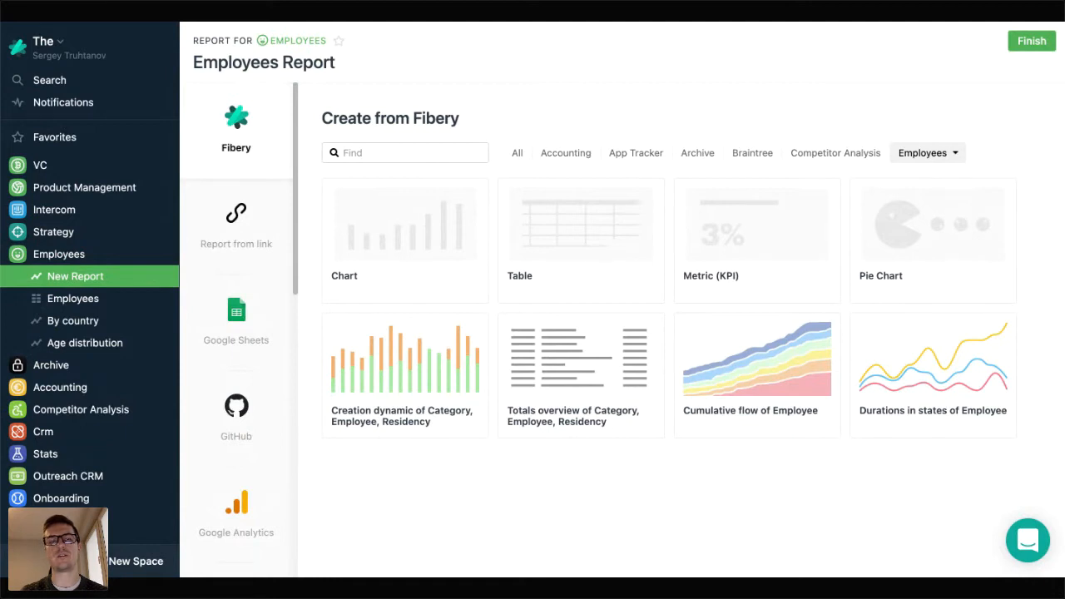
Step: Create a chart from current data using the Employee database as its source
left_click(340, 86)
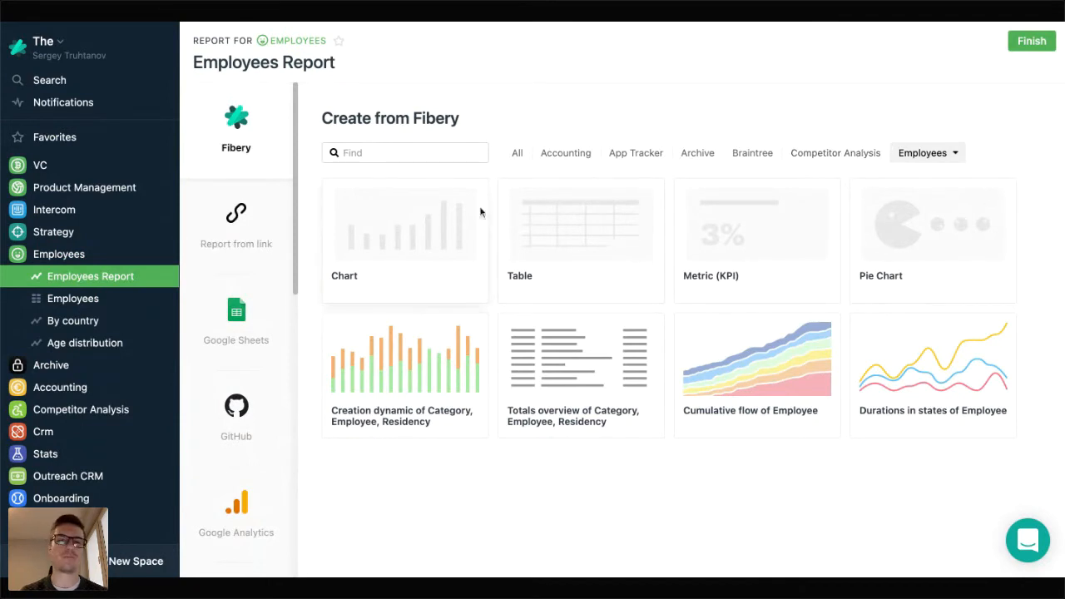
left_click(403, 242)
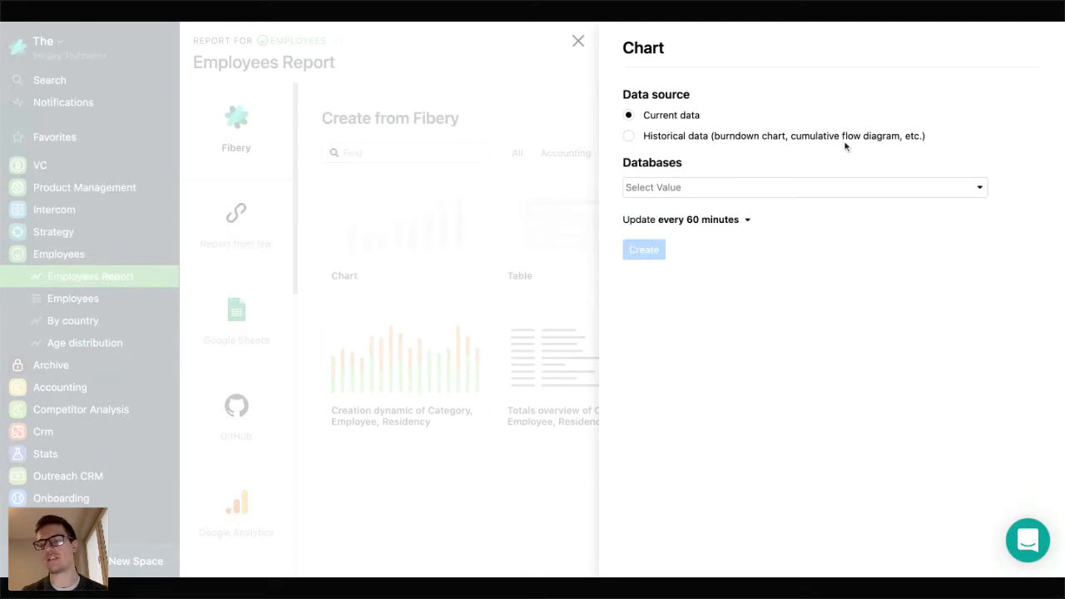
left_click(746, 191)
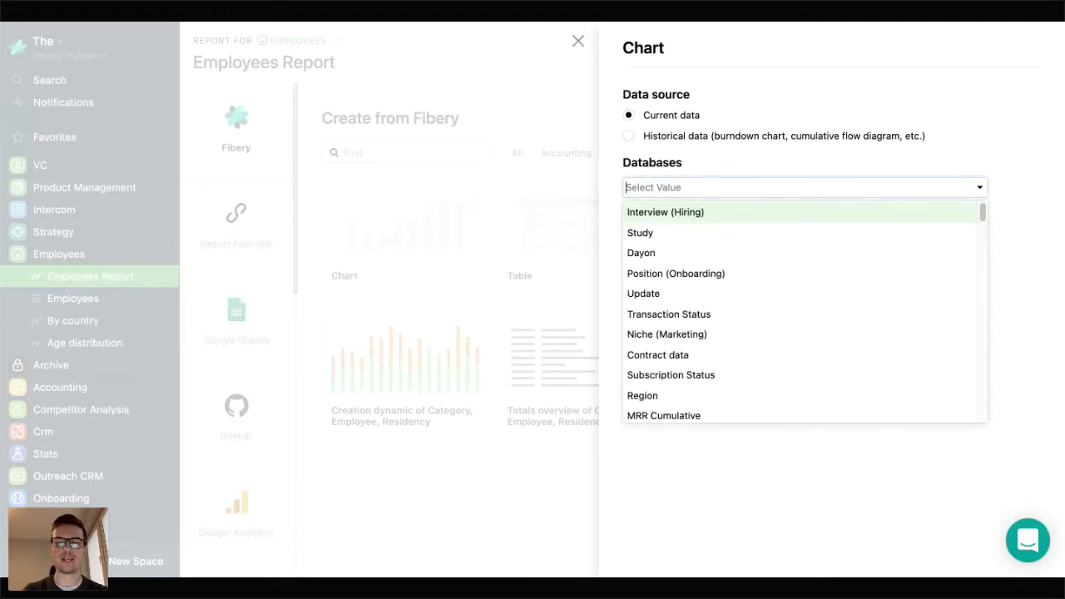
type("emplo")
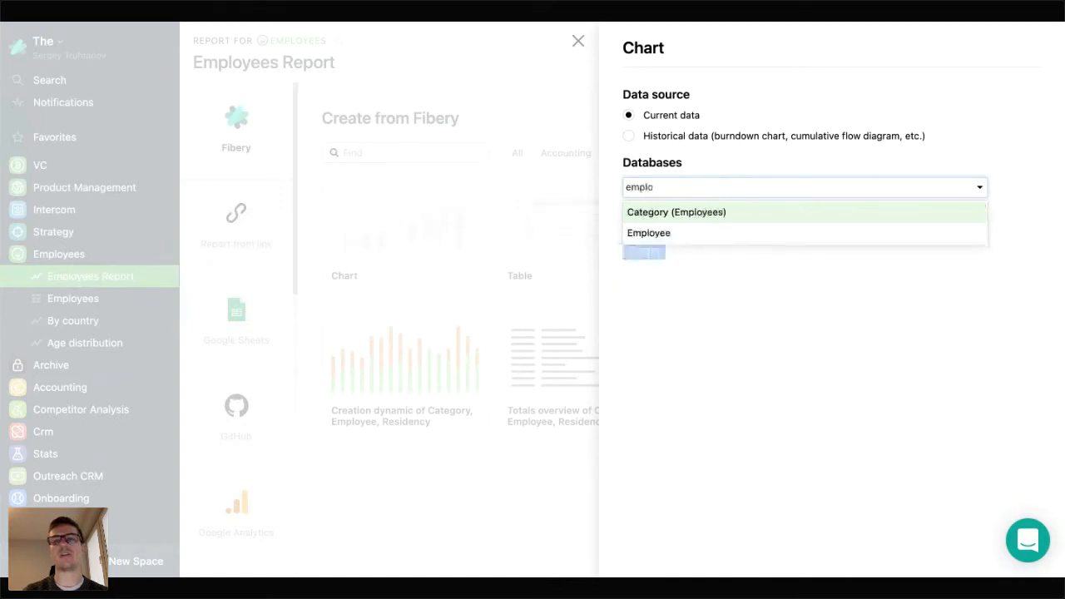
left_click(697, 237)
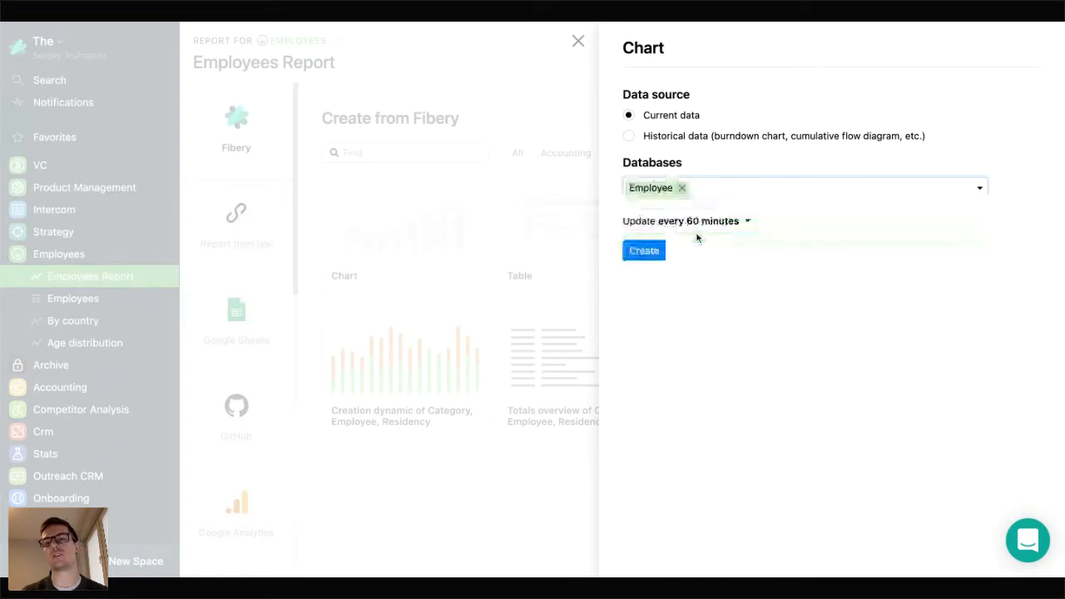
left_click(647, 252)
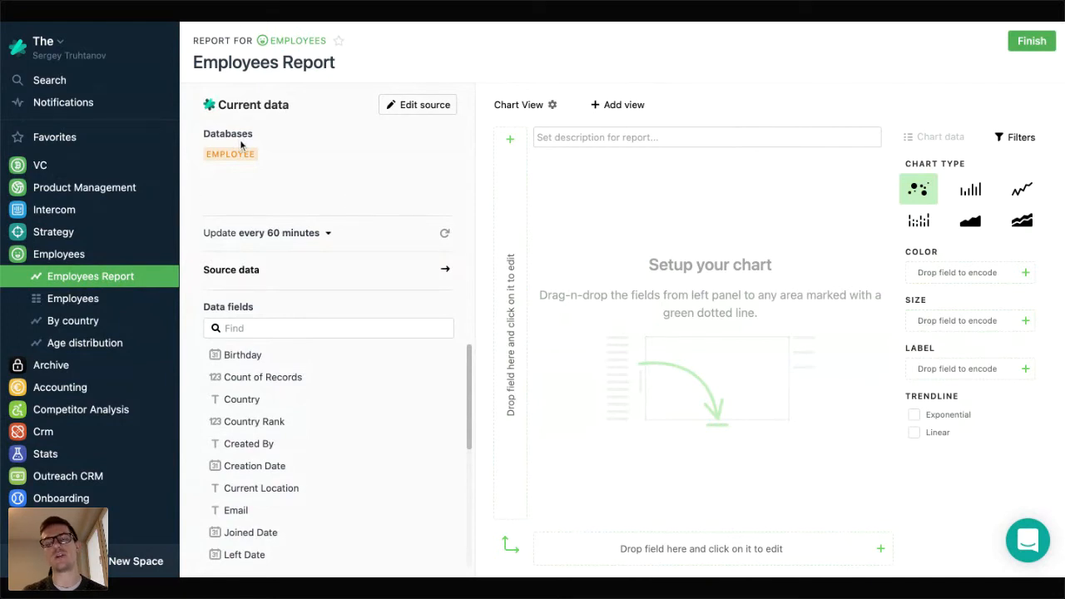
Step: Review the available update intervals for the report data without changing the current one
left_click(315, 233)
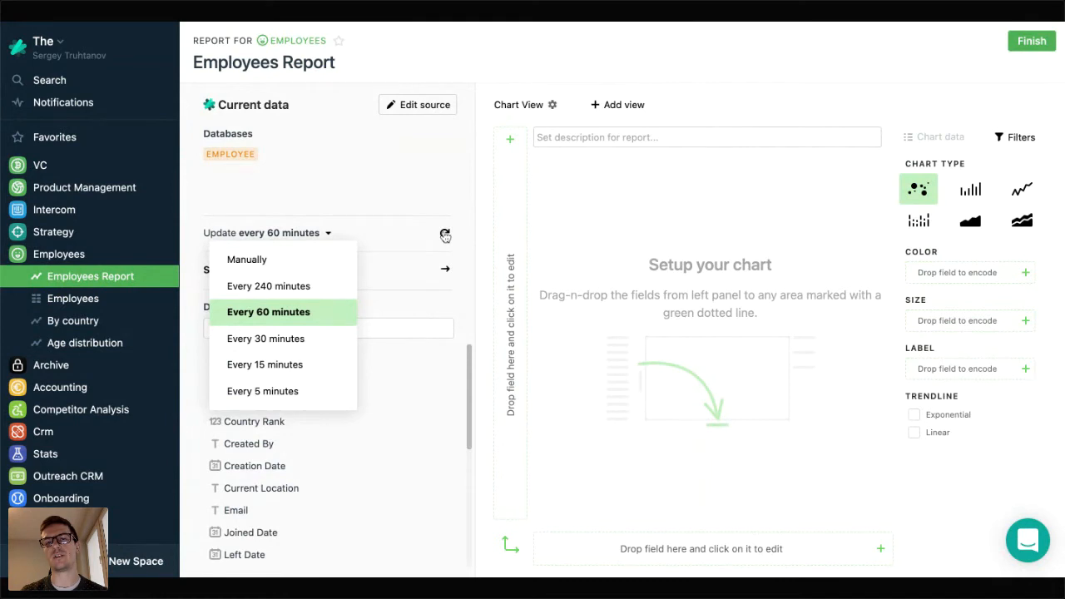
left_click(422, 205)
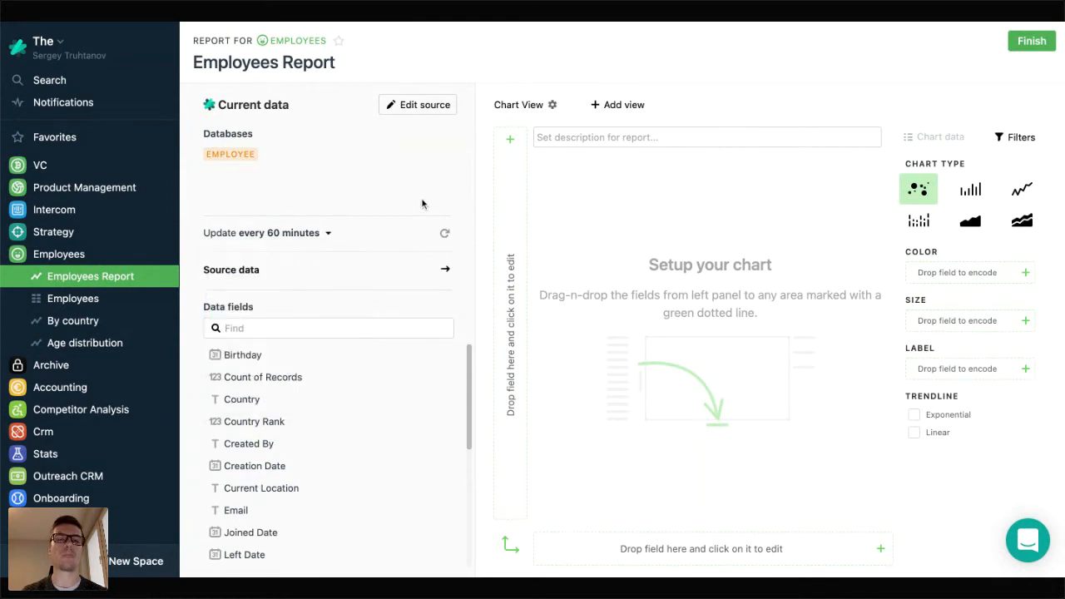
left_click_drag(204, 306, 255, 307)
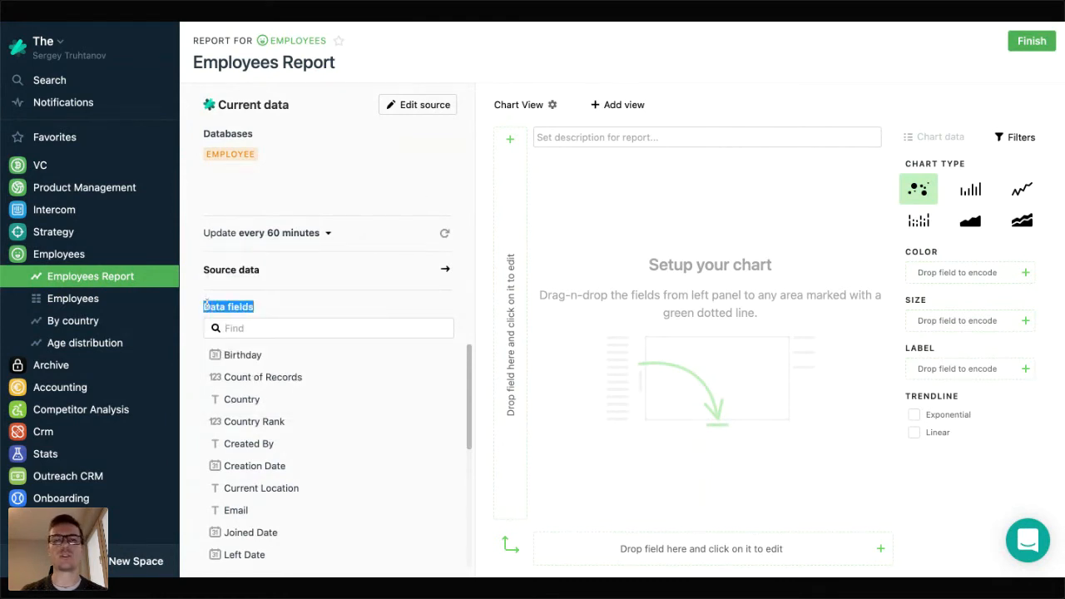
left_click(257, 308)
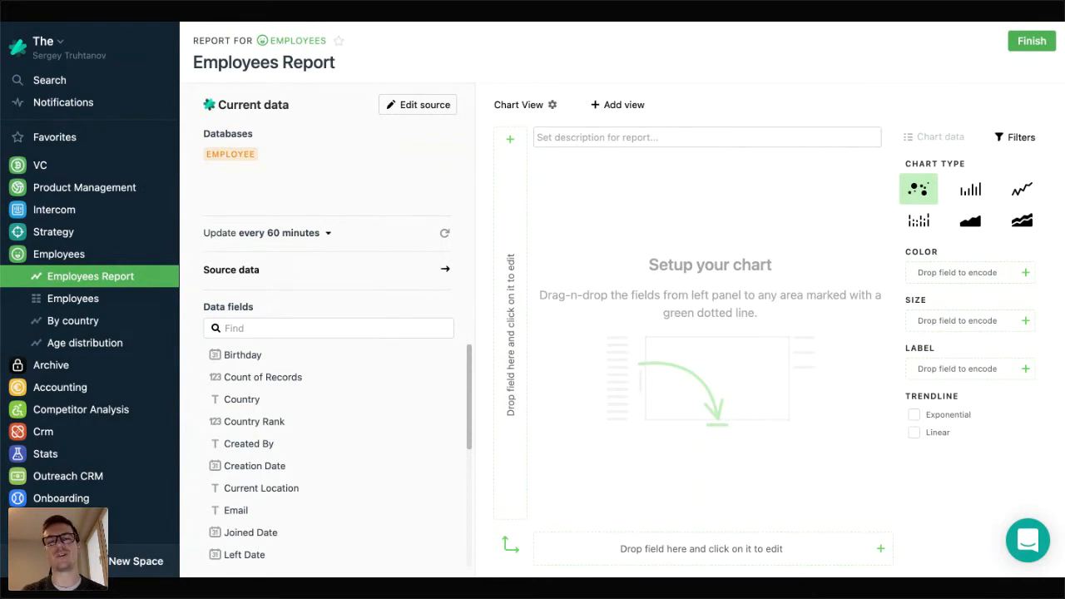
Step: Search the data fields for "cou" and place the Country field on the chart's horizontal axis
left_click(261, 328)
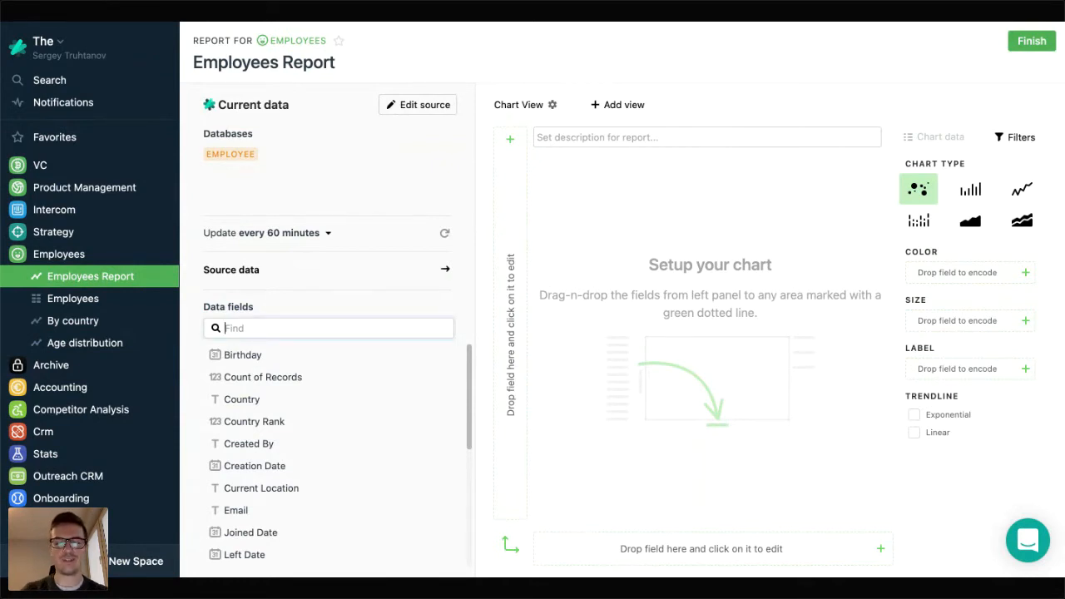
type("cou")
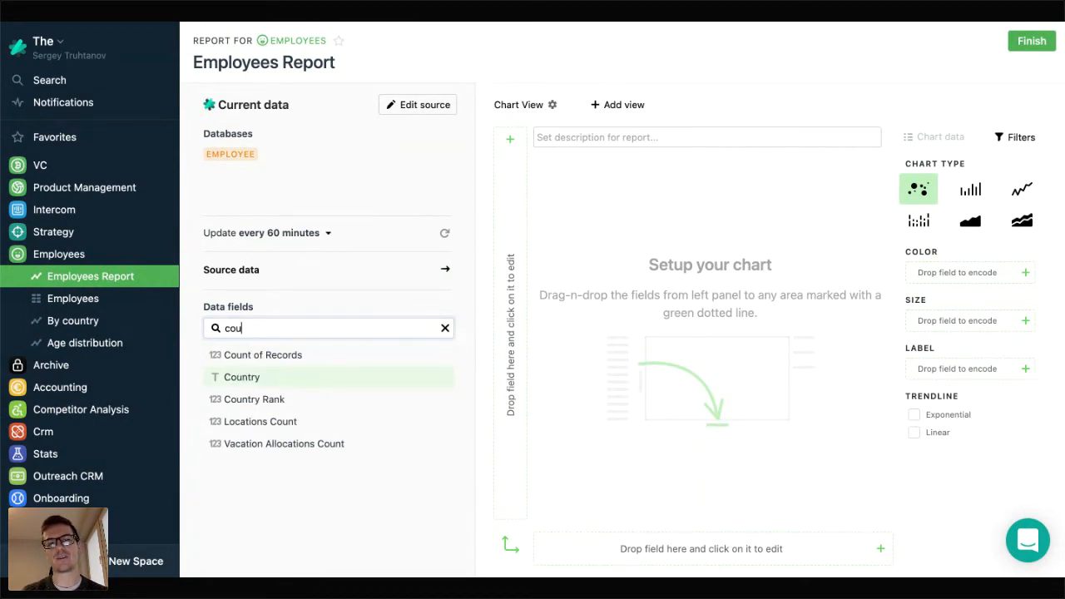
left_click_drag(242, 377, 677, 527)
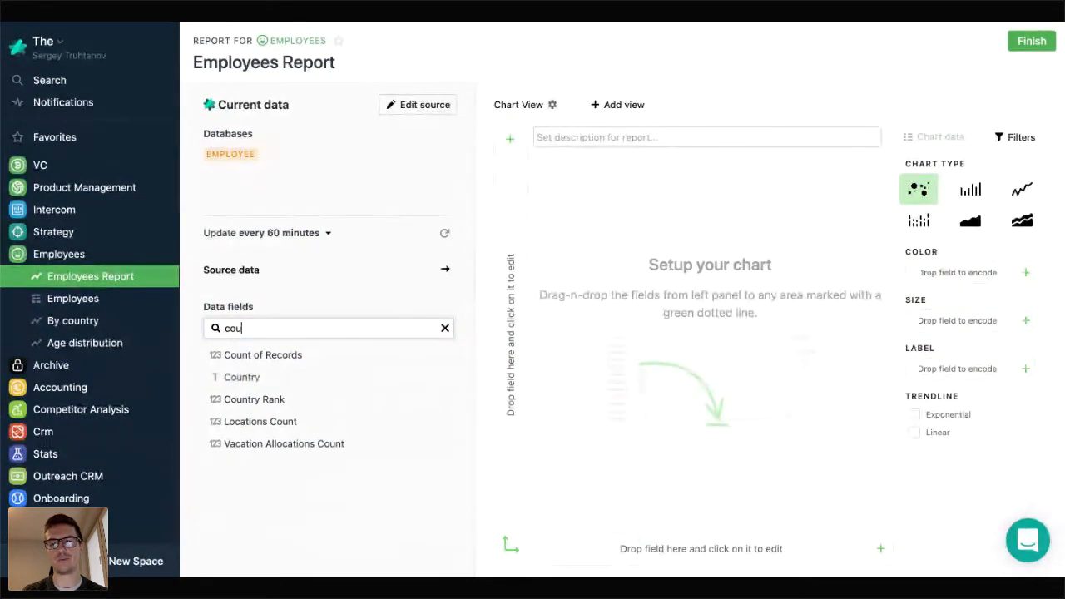
left_click_drag(238, 377, 700, 551)
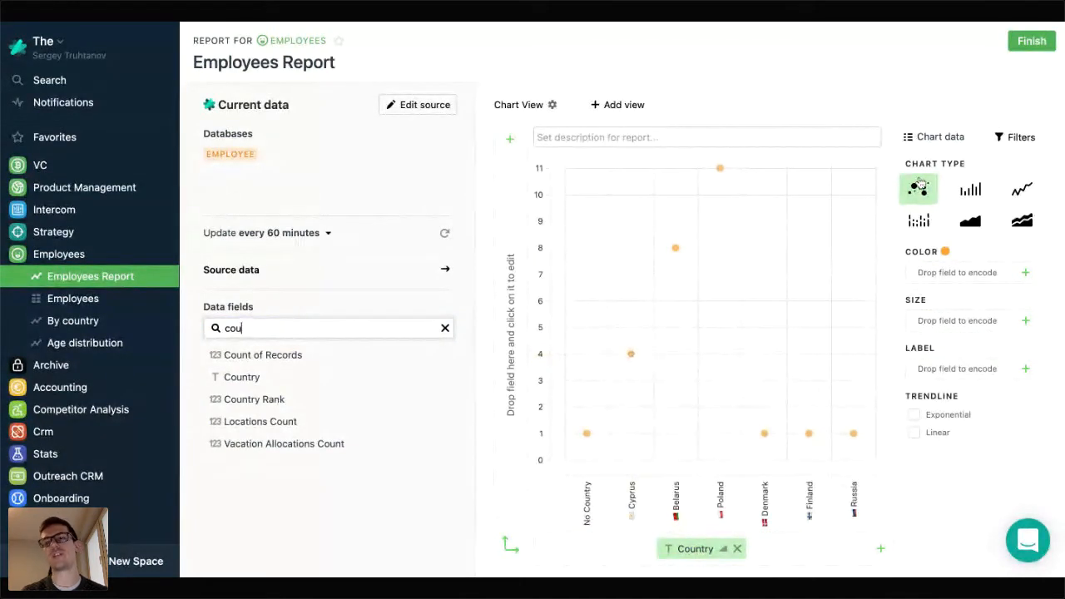
Step: Change the chart type to a bar chart
left_click(972, 191)
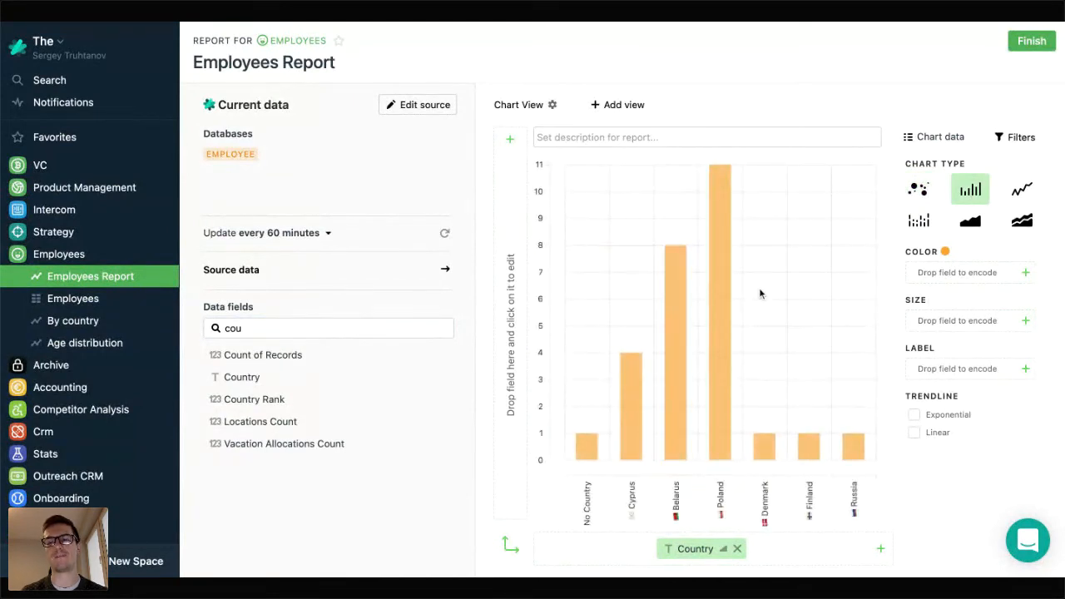
mouse_move(713, 333)
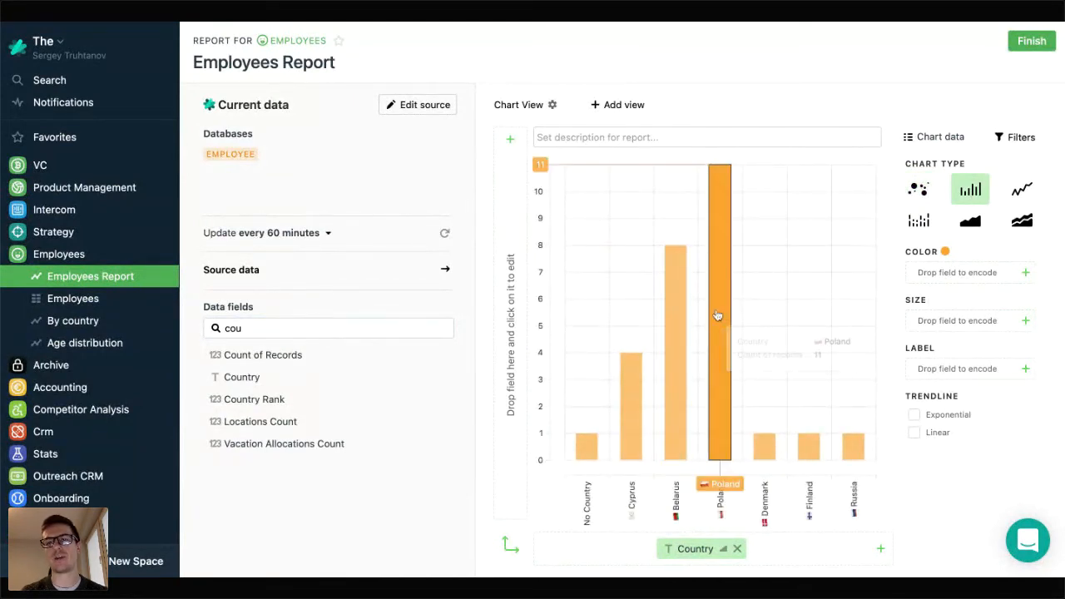
mouse_move(680, 337)
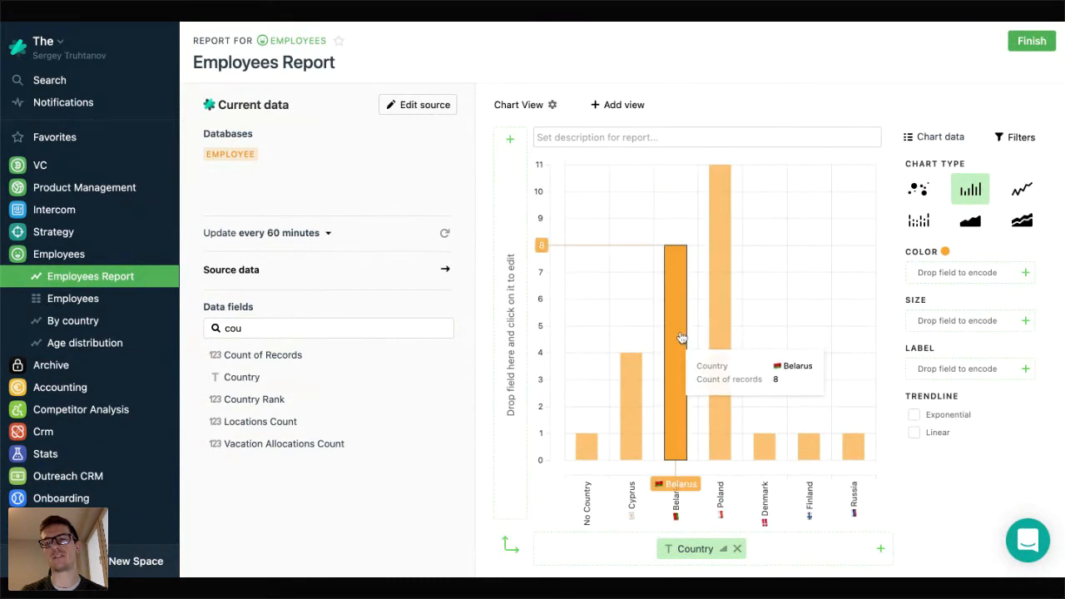
mouse_move(629, 412)
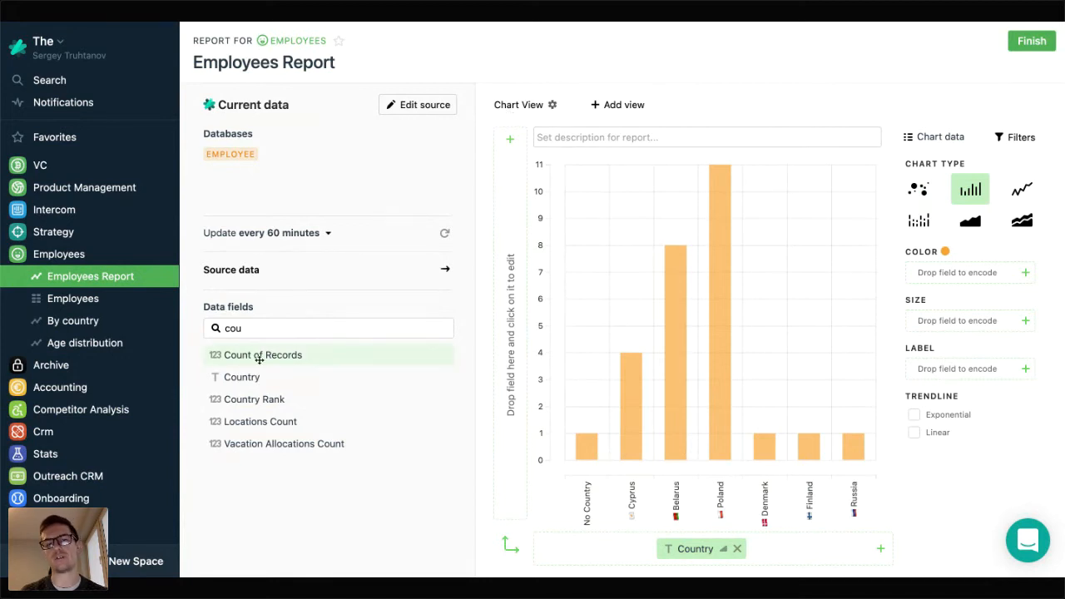
Step: Place the Count of Records field on the chart's vertical axis
left_click_drag(260, 360, 405, 324)
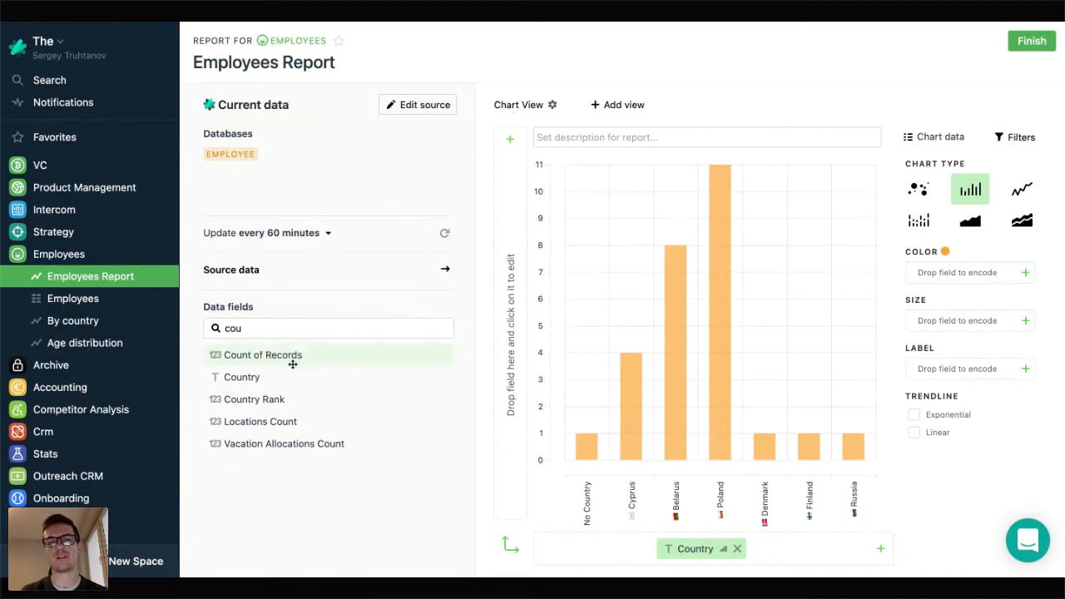
left_click_drag(291, 355, 504, 304)
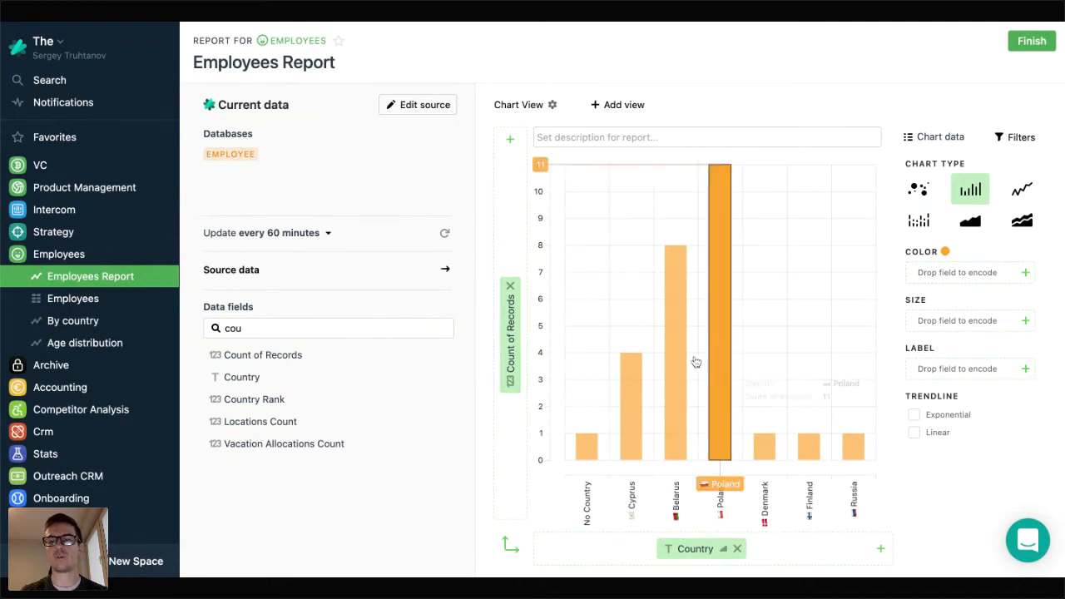
Step: View the source records behind the Belarus bar, then close them to return to the chart
mouse_move(676, 307)
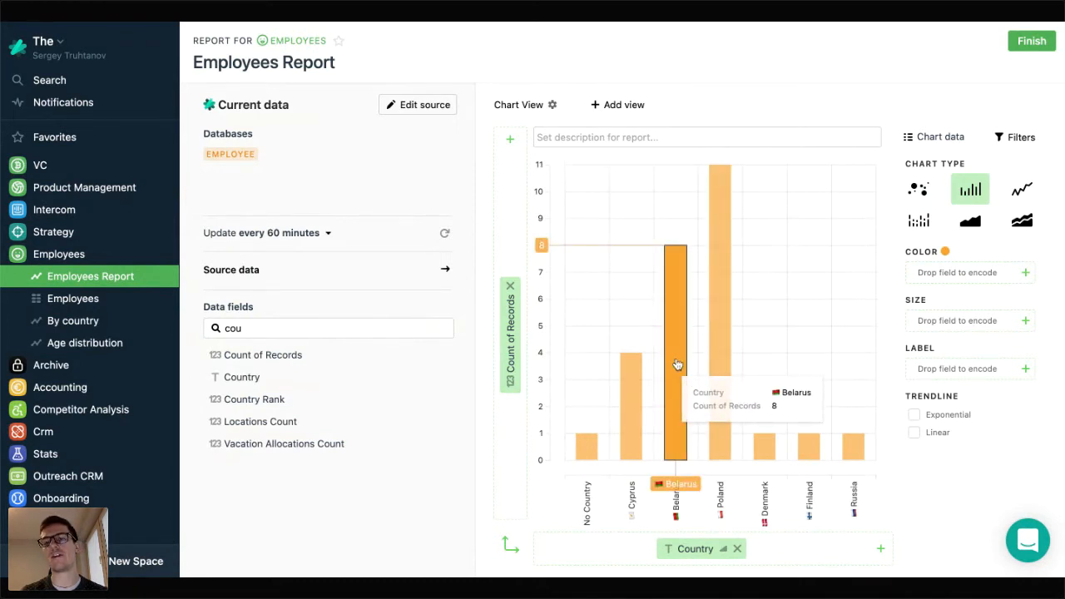
left_click(678, 365)
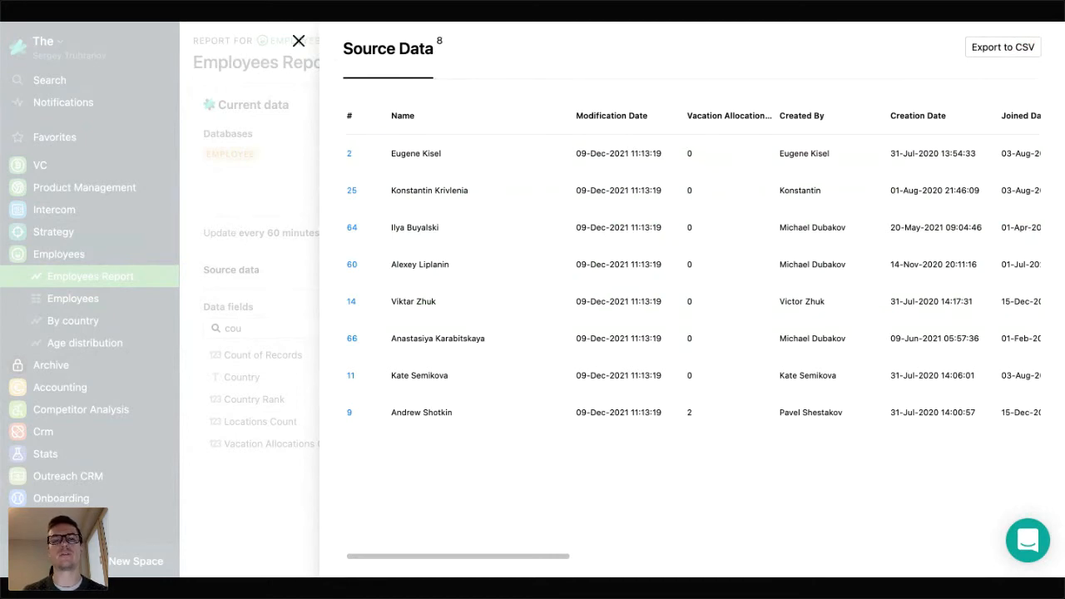
key("Escape")
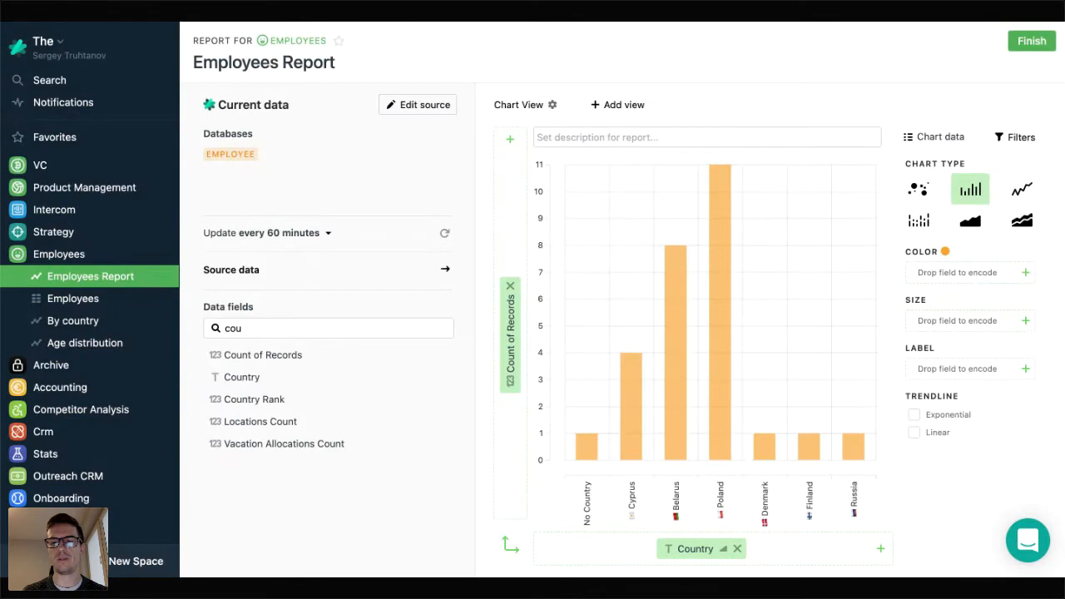
mouse_move(682, 292)
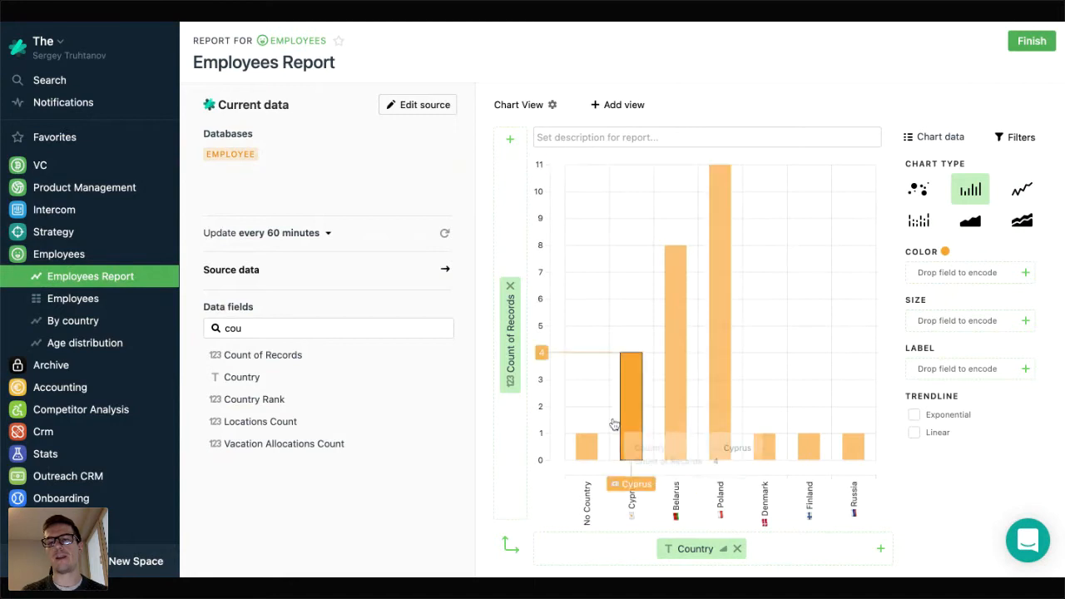
Step: View the source record behind the No Country bar, check its State value, and close the source data
mouse_move(587, 439)
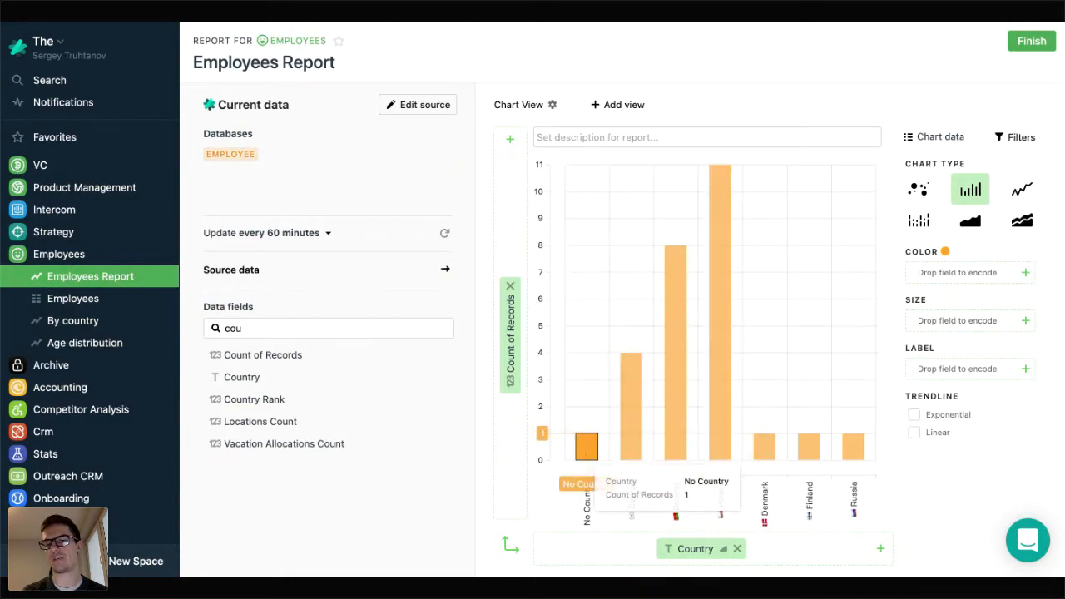
left_click(587, 446)
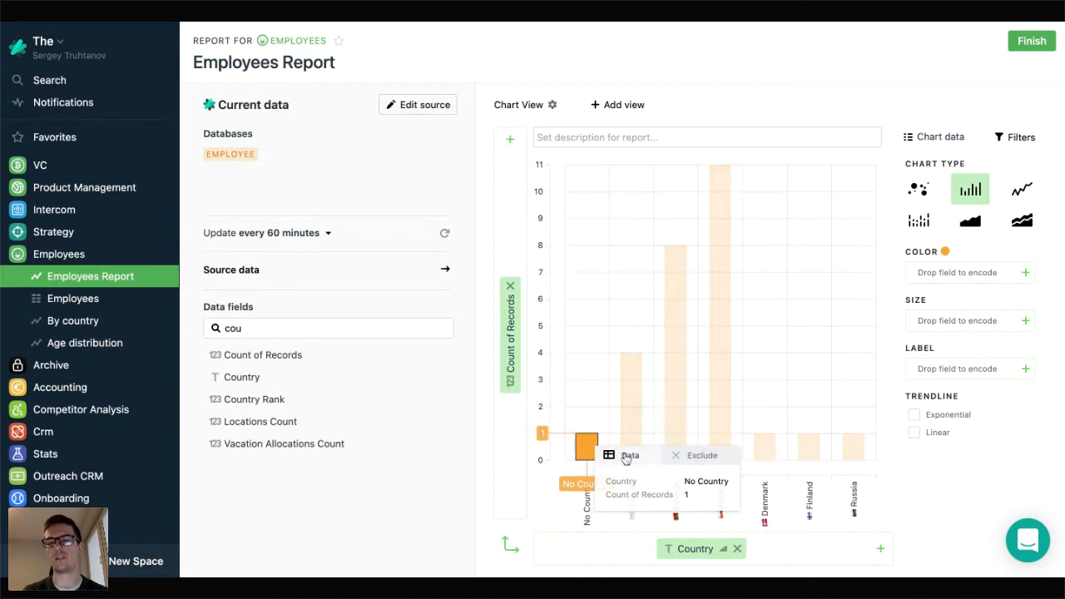
left_click(625, 460)
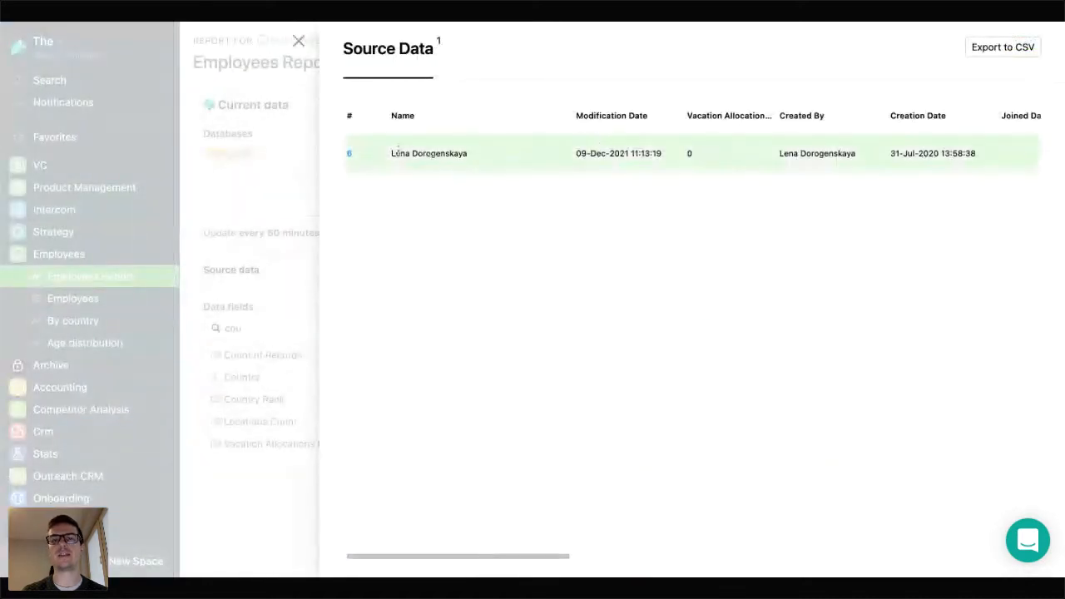
double_click(400, 153)
scroll(566, 171, "right", 5)
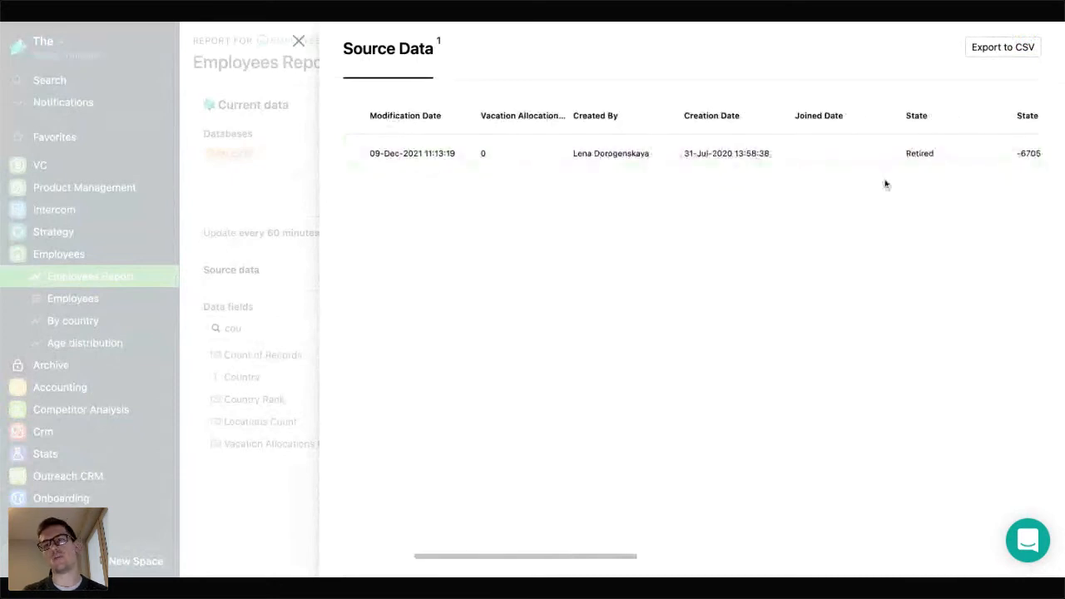
double_click(918, 153)
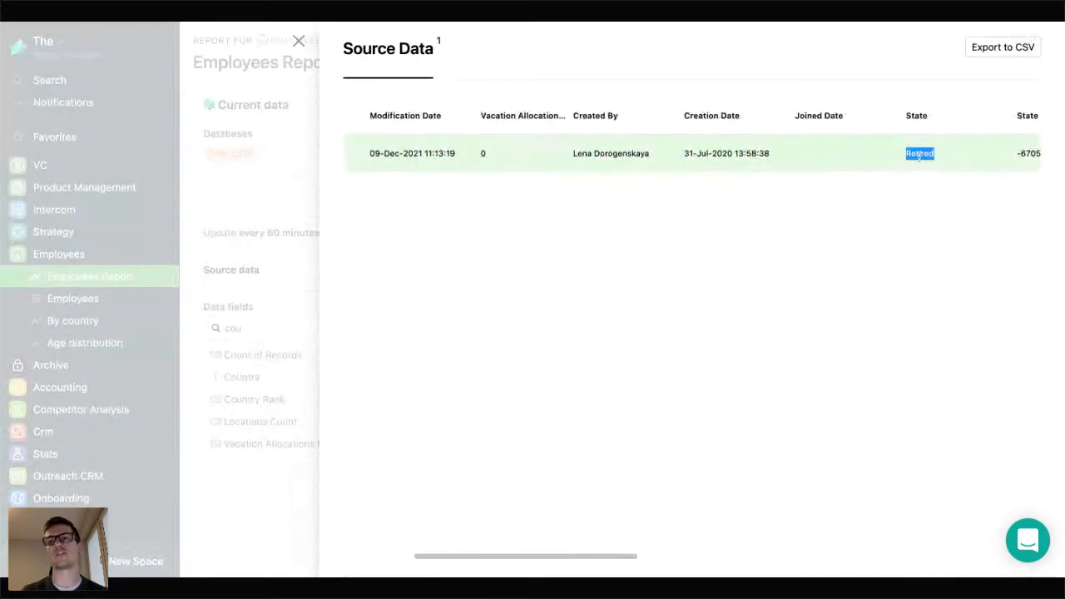
left_click(299, 41)
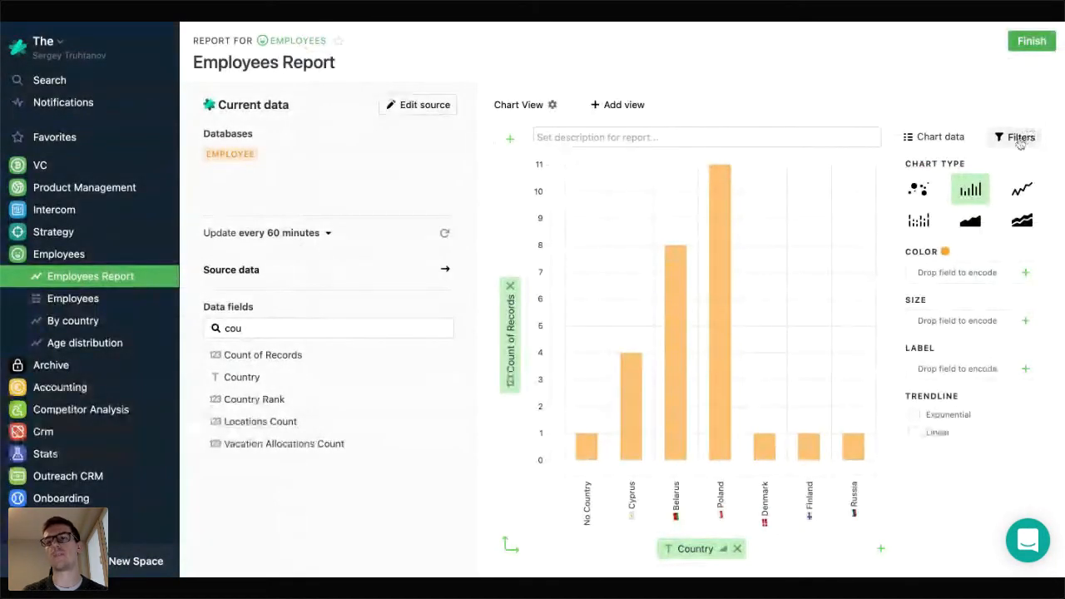
Step: Add a chart filter on the State field with the condition "is not in" and the value Retired
left_click(1020, 139)
left_click(552, 105)
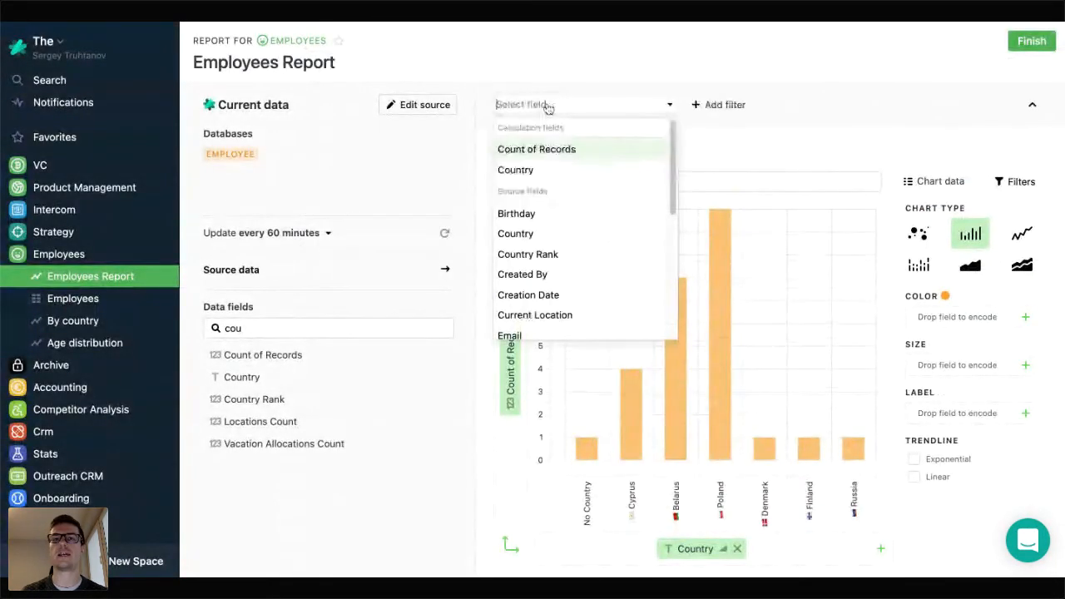
type("state")
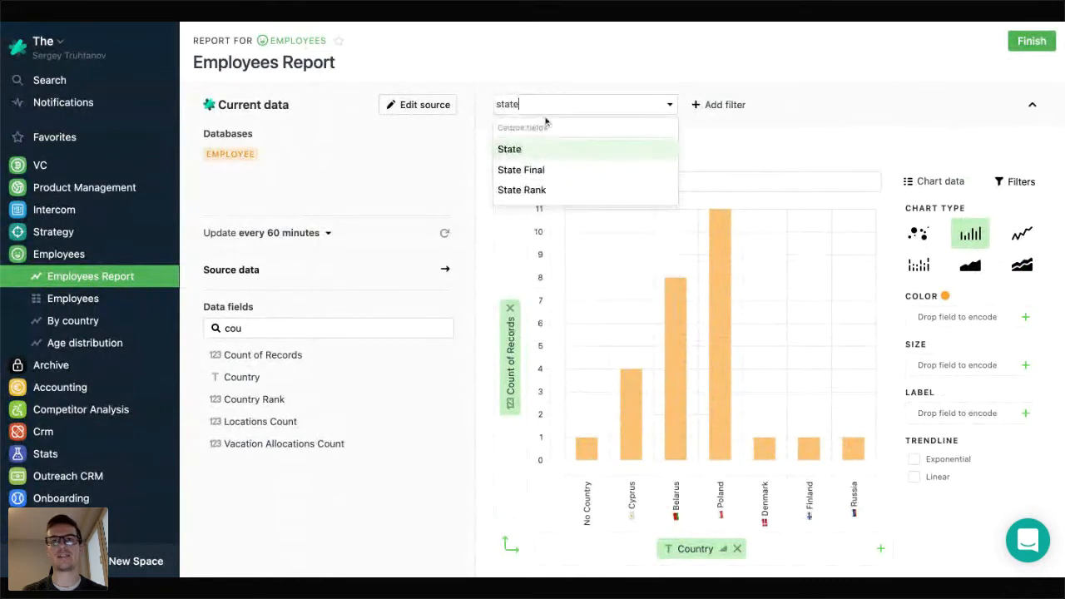
left_click(535, 153)
left_click(596, 142)
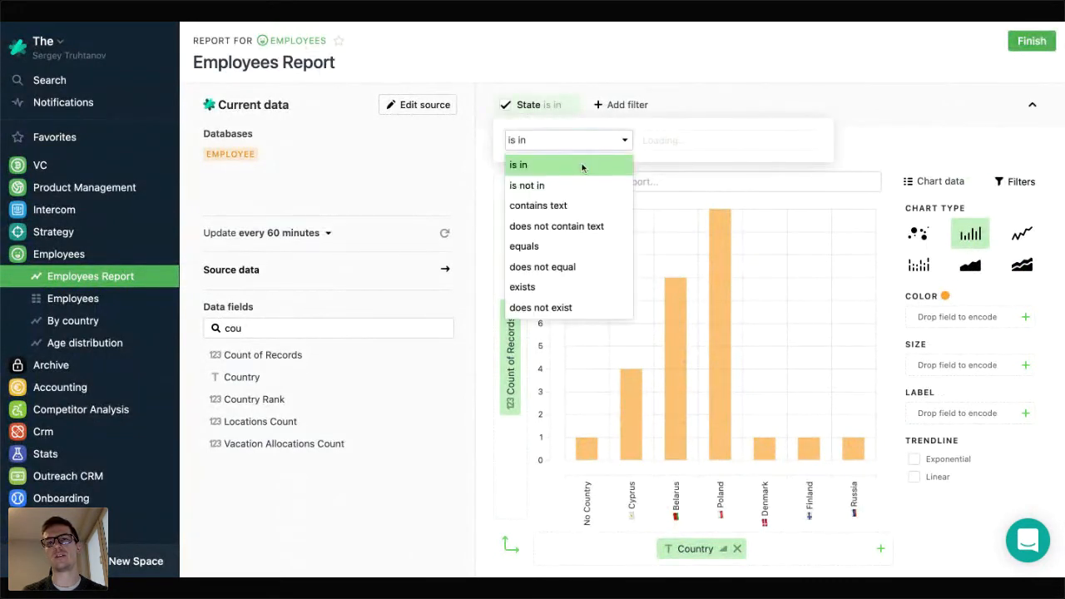
left_click(571, 185)
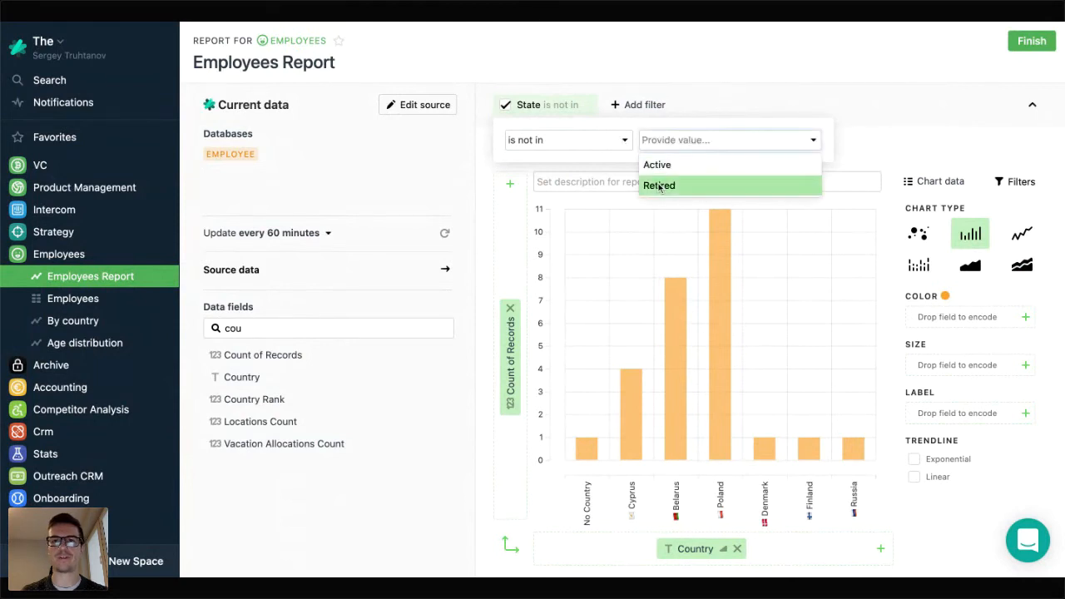
left_click(658, 182)
left_click(784, 98)
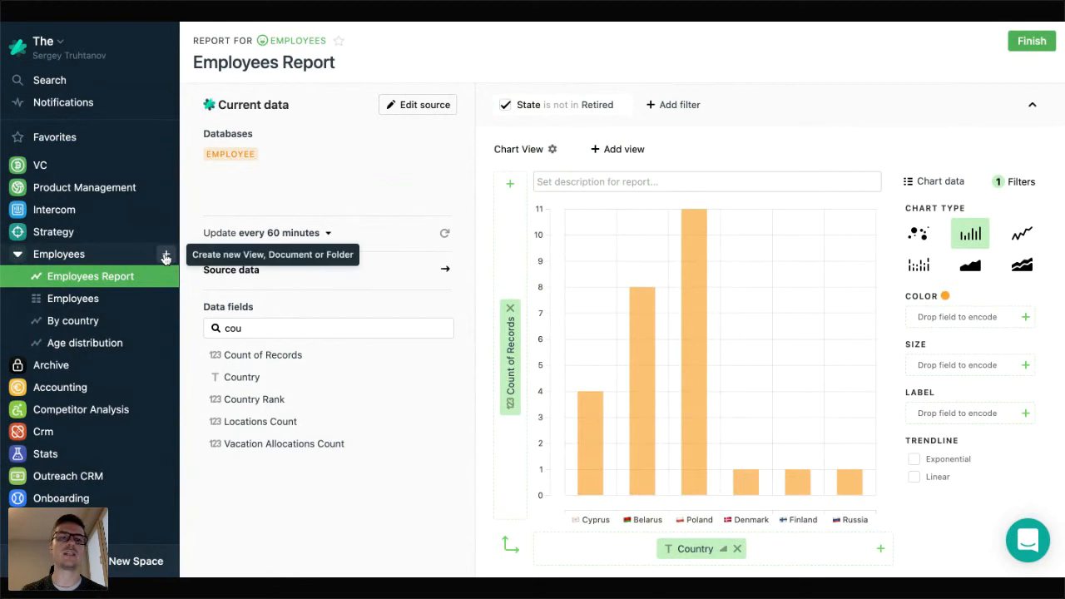
left_click(165, 257)
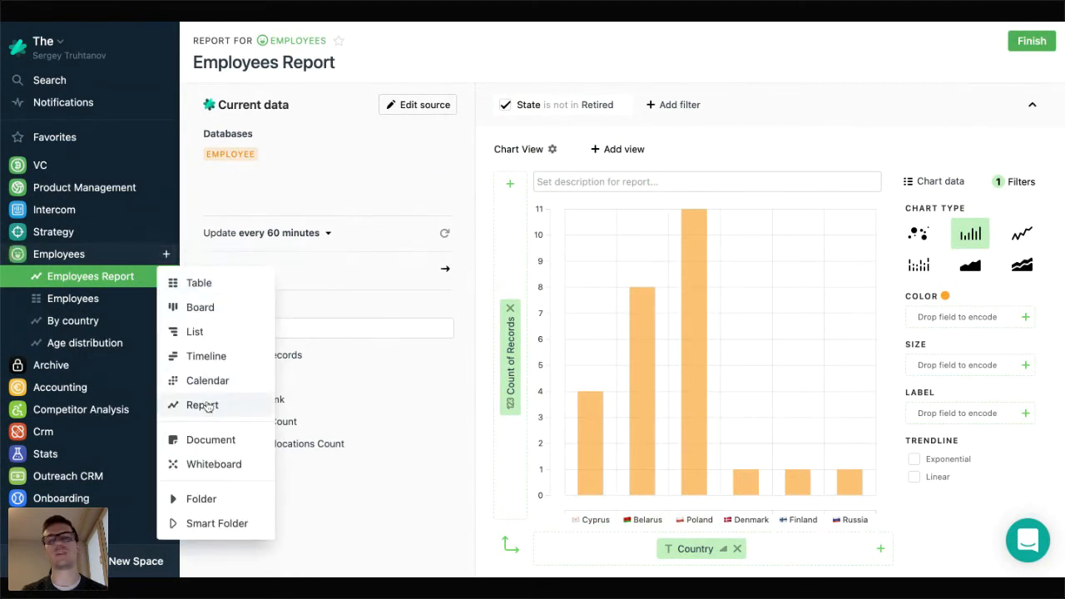
left_click(481, 247)
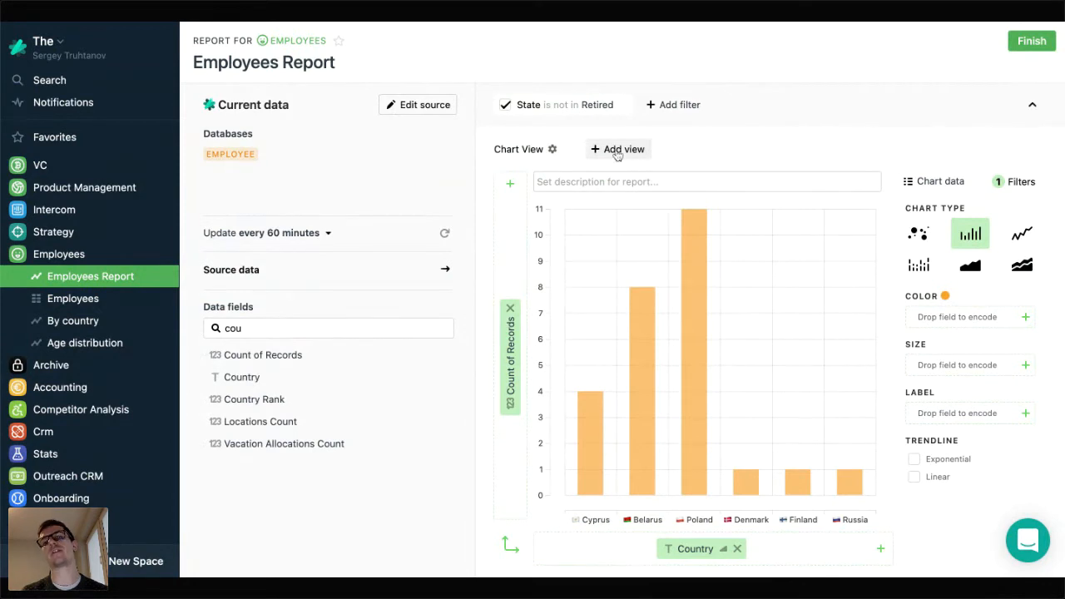
Step: Rename the current chart view to "By country"
left_click(552, 149)
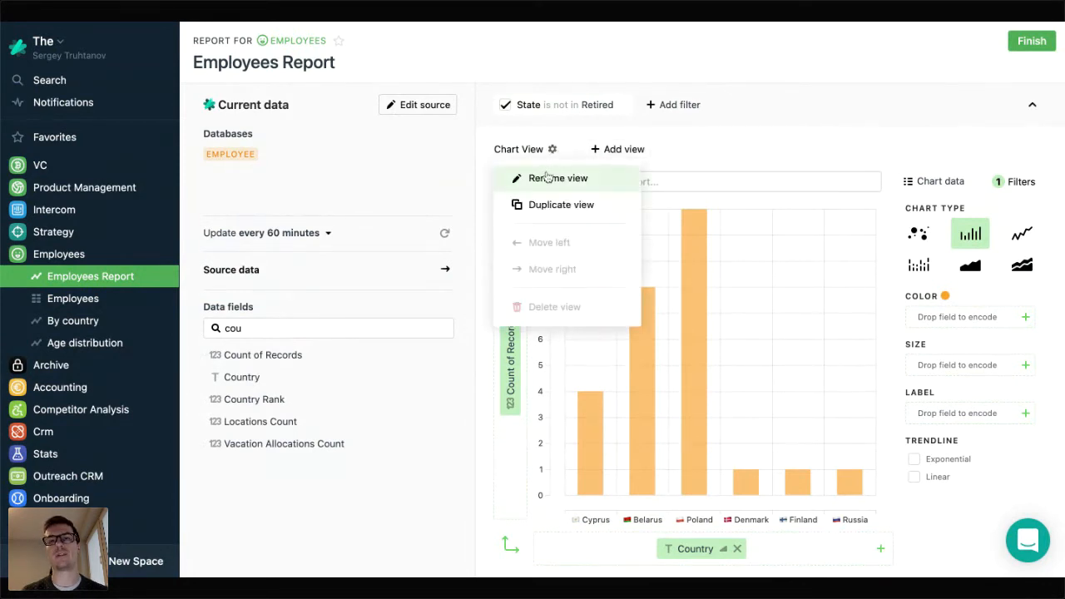
left_click(547, 176)
type("By country")
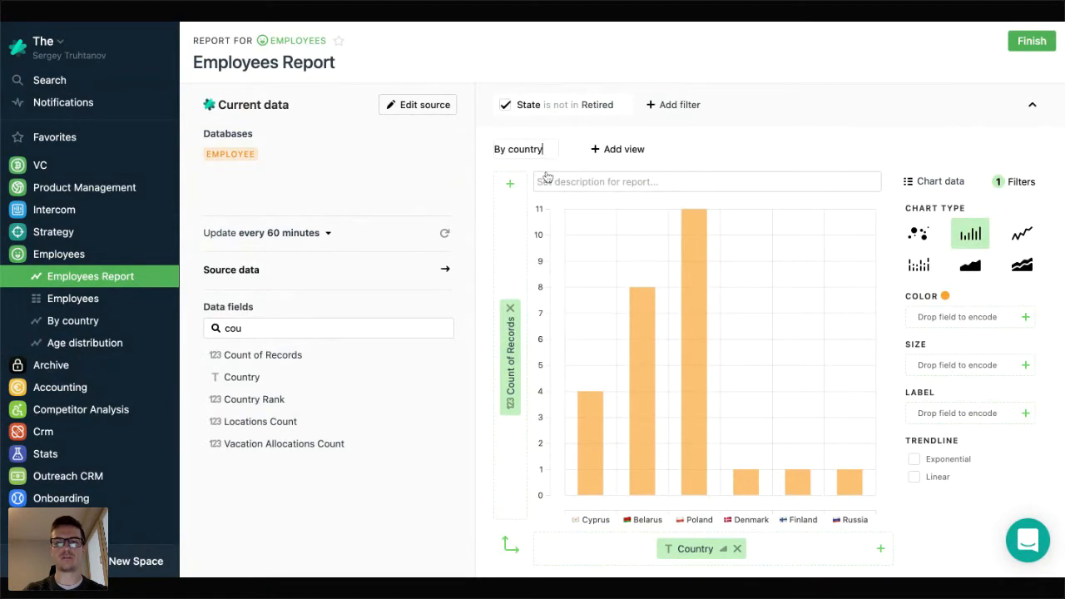
key("Return")
Step: Add a second chart view to the report and name it "by age"
left_click(616, 151)
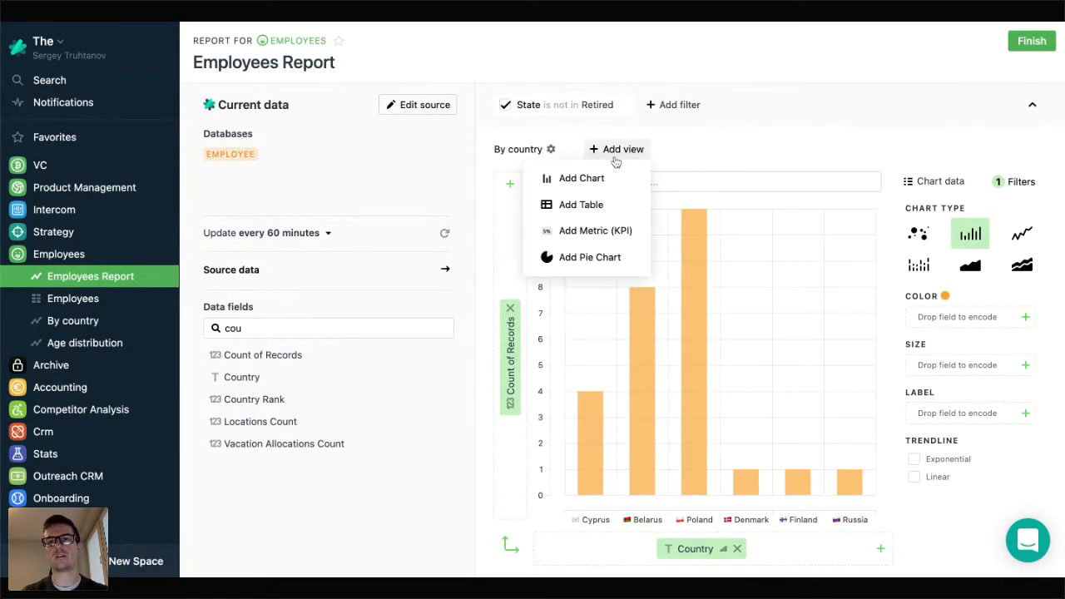
left_click(600, 177)
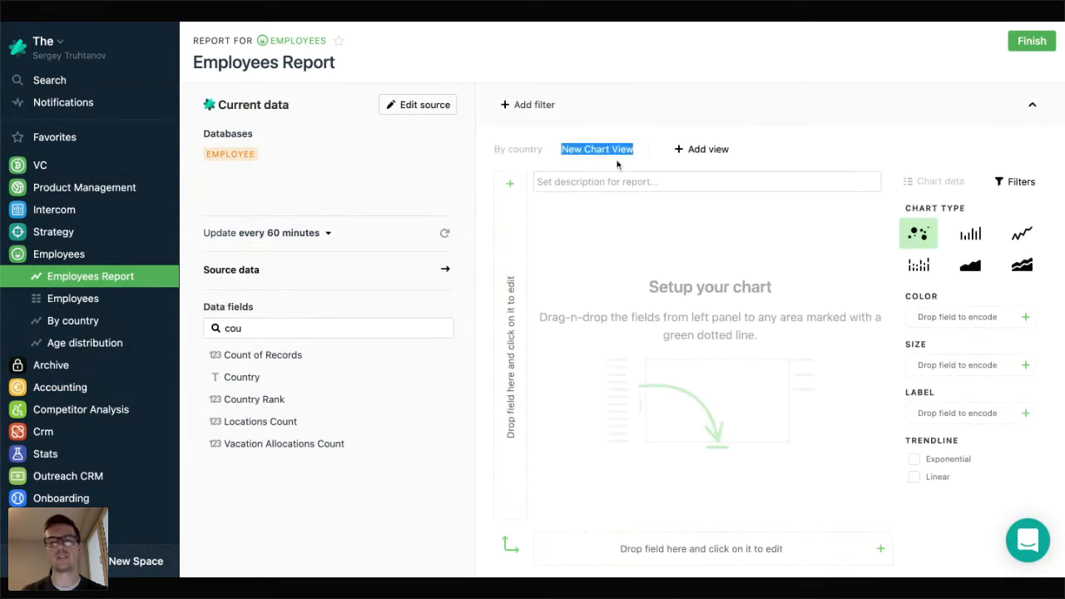
type("by age")
key("Return")
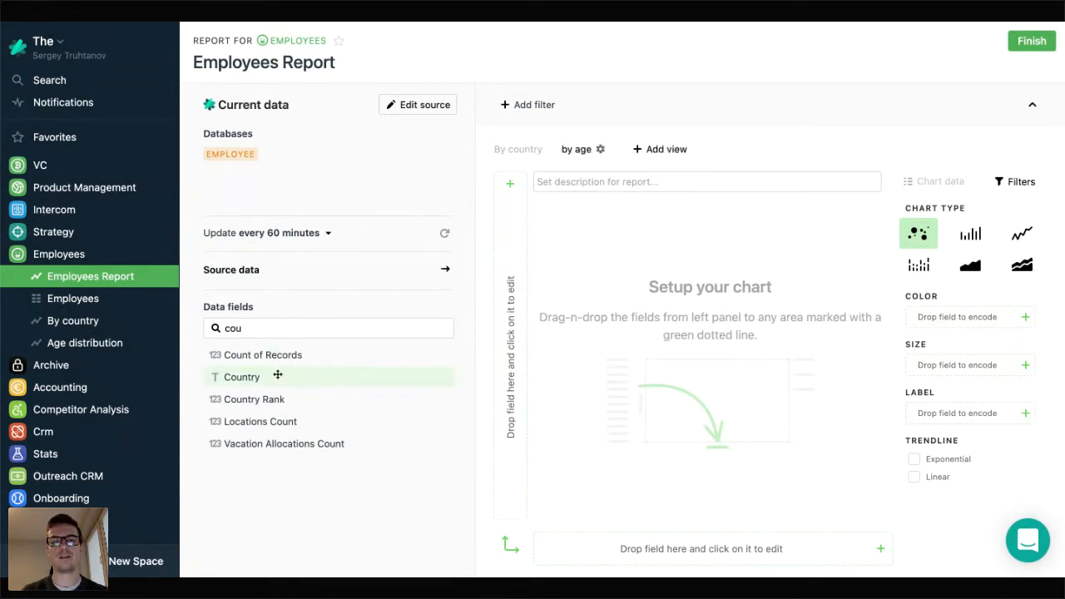
Step: Place the Country field on the horizontal axis of the "by age" view and make it a bar chart
left_click_drag(278, 375, 683, 545)
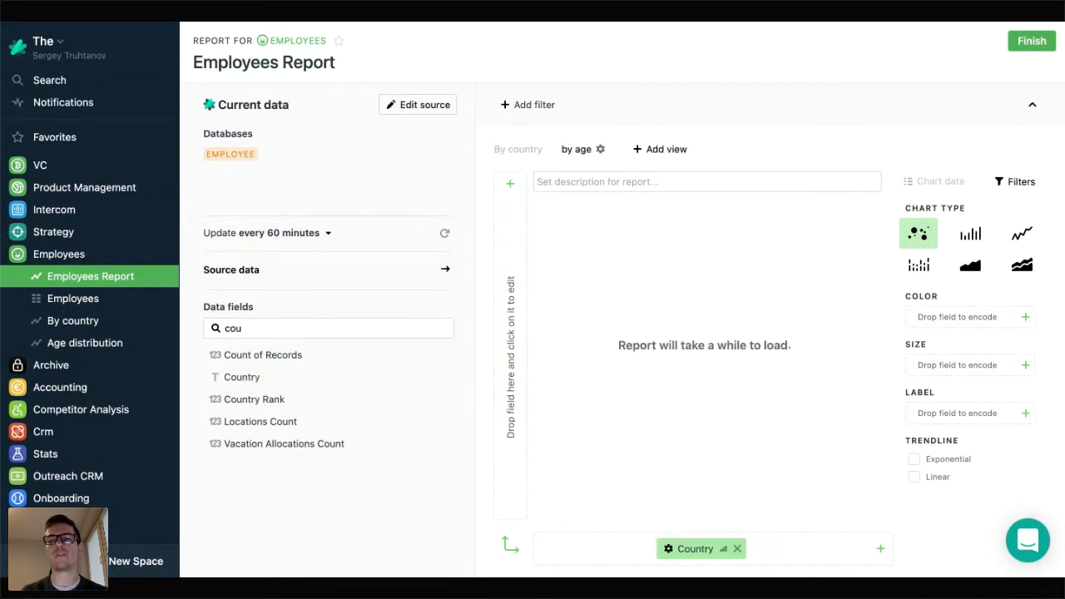
double_click(257, 328)
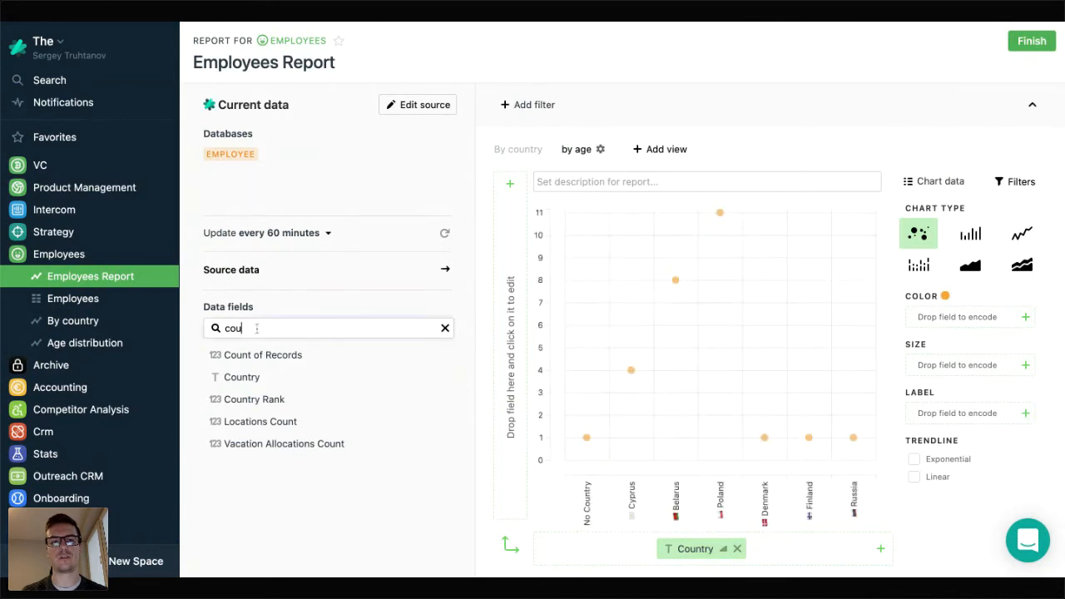
left_click(968, 235)
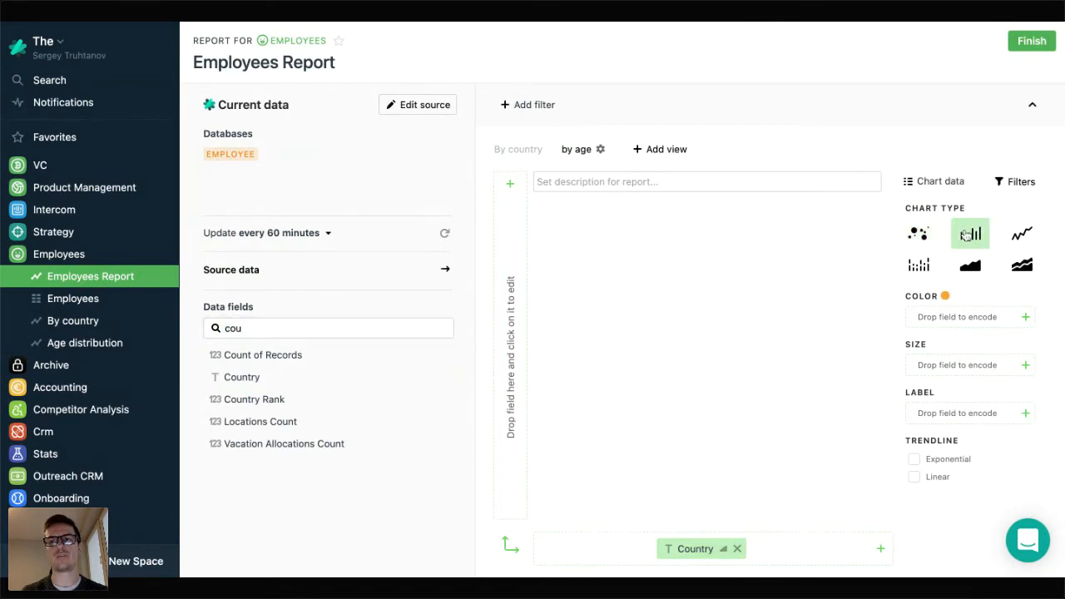
Step: Search the data fields for "age" and for "bir" to find a field describing employee age
double_click(268, 332)
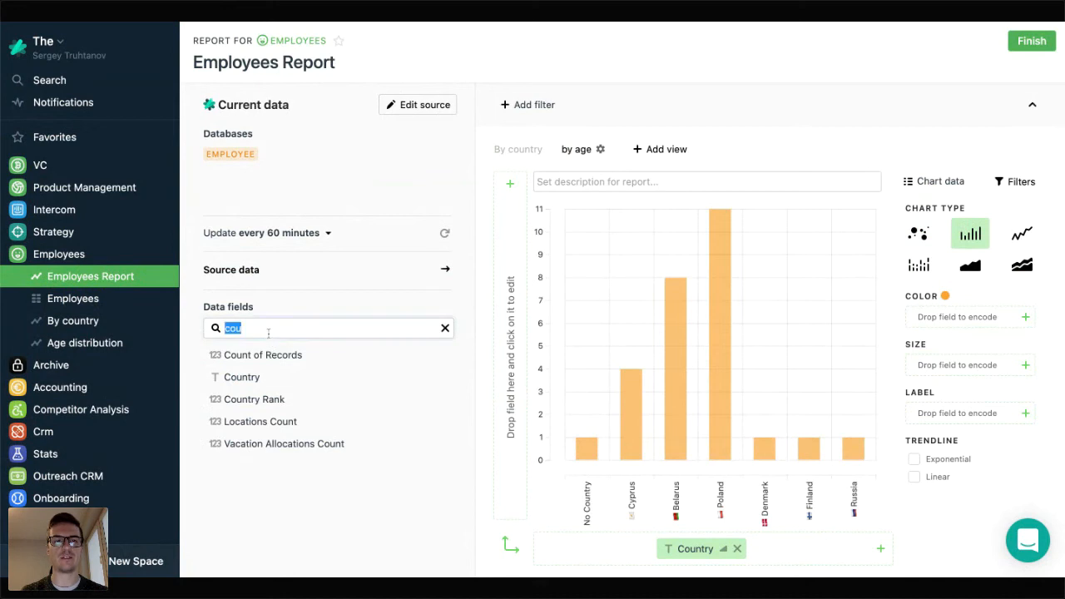
key("BackSpace")
type("age")
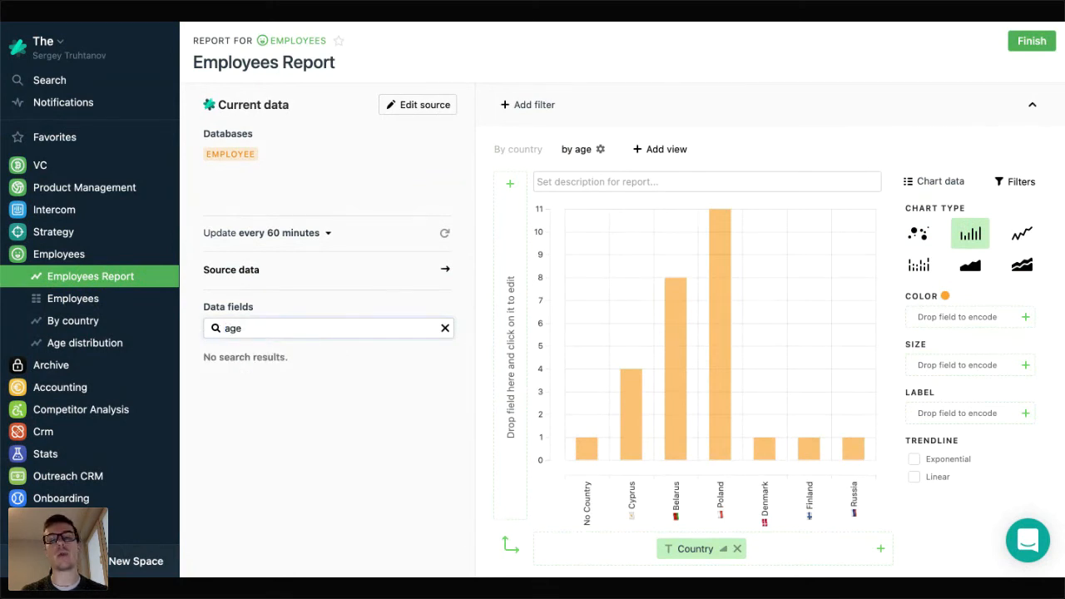
key("super+a")
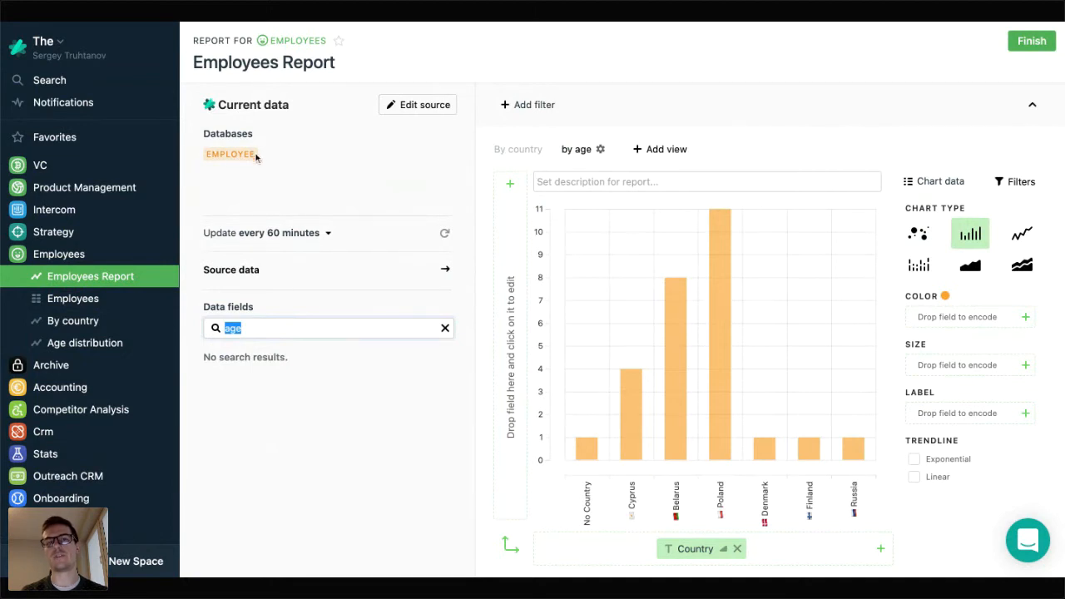
type("bir")
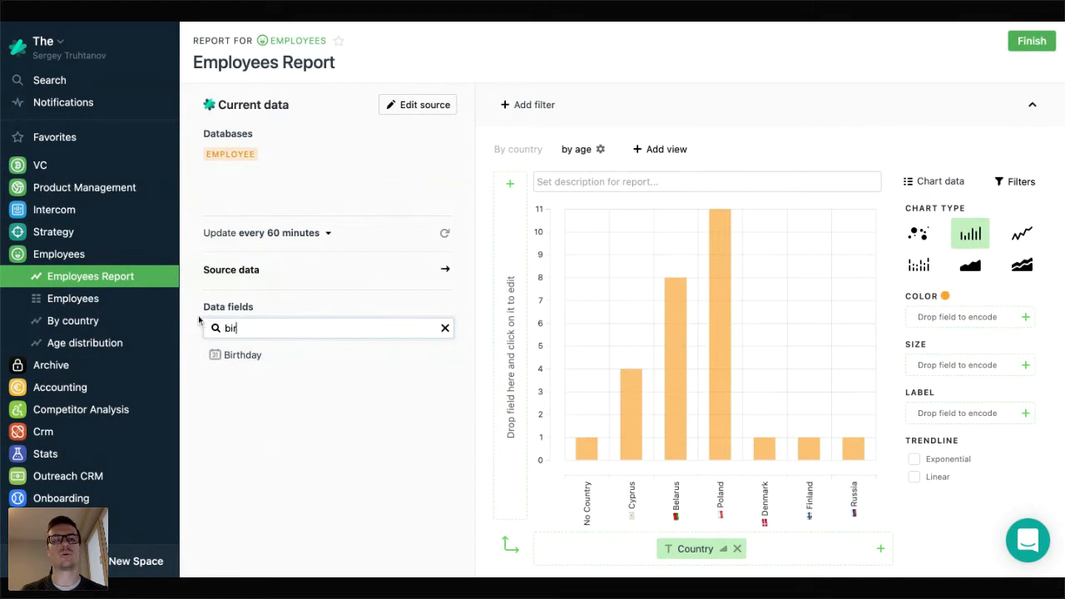
Step: Open the Employees space and start a new formula field named "Age" in the Employee database
left_click(119, 258)
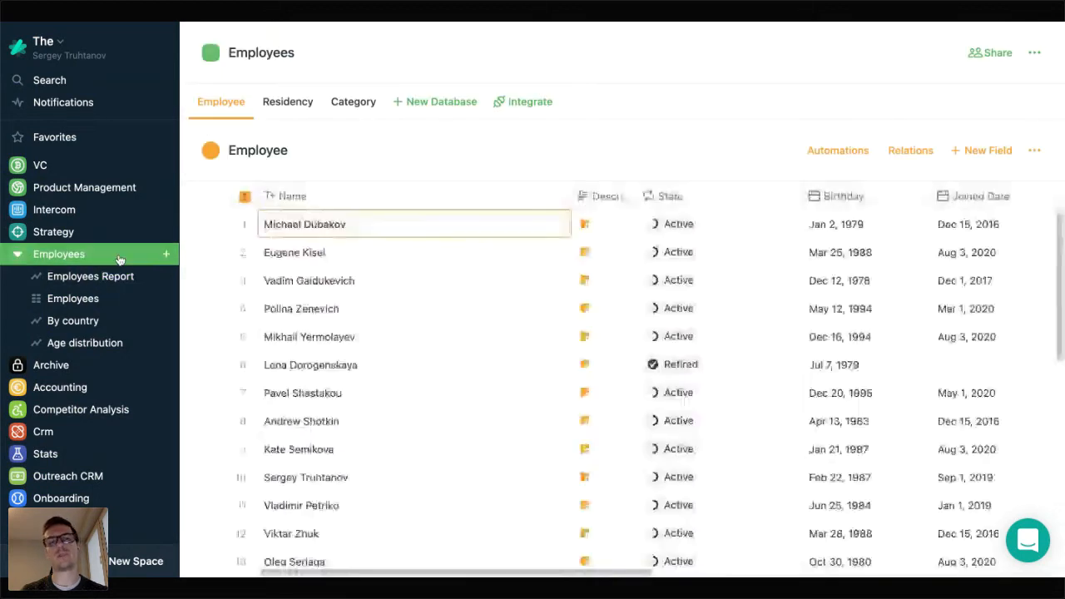
left_click(968, 150)
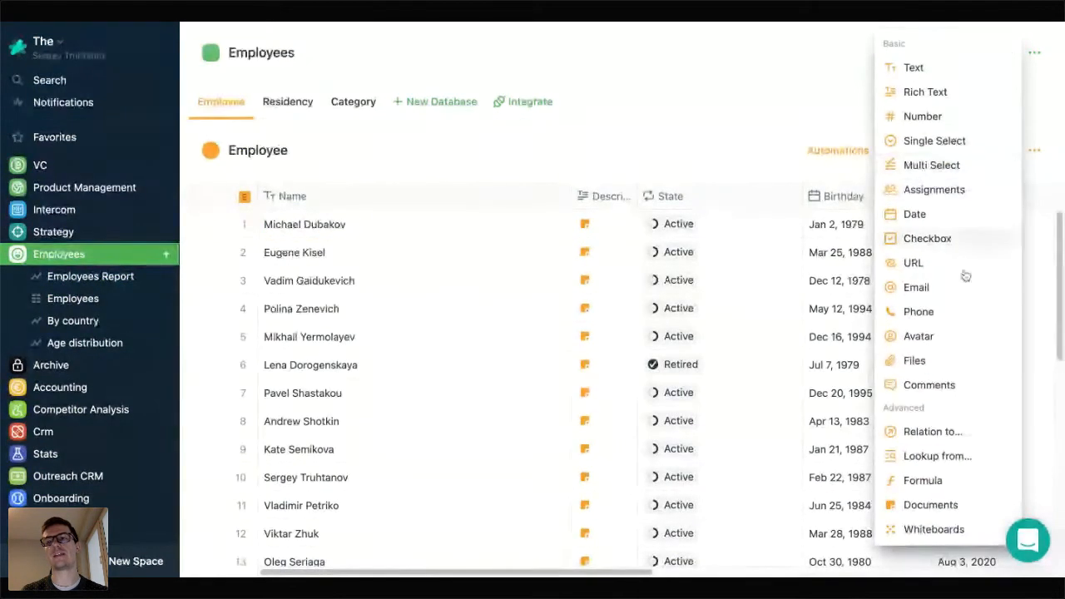
left_click(923, 481)
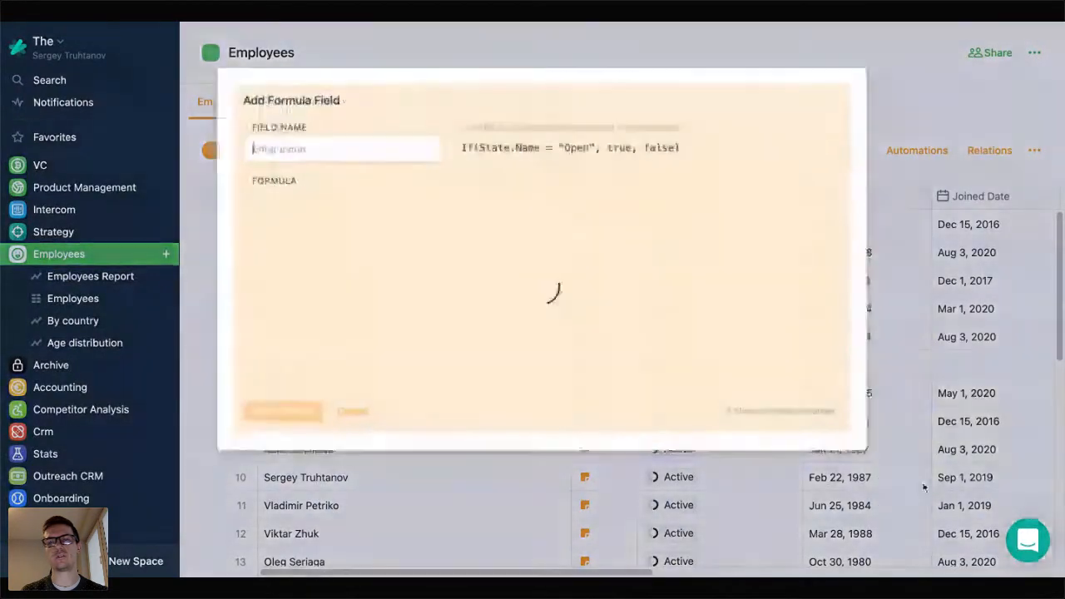
type("Age")
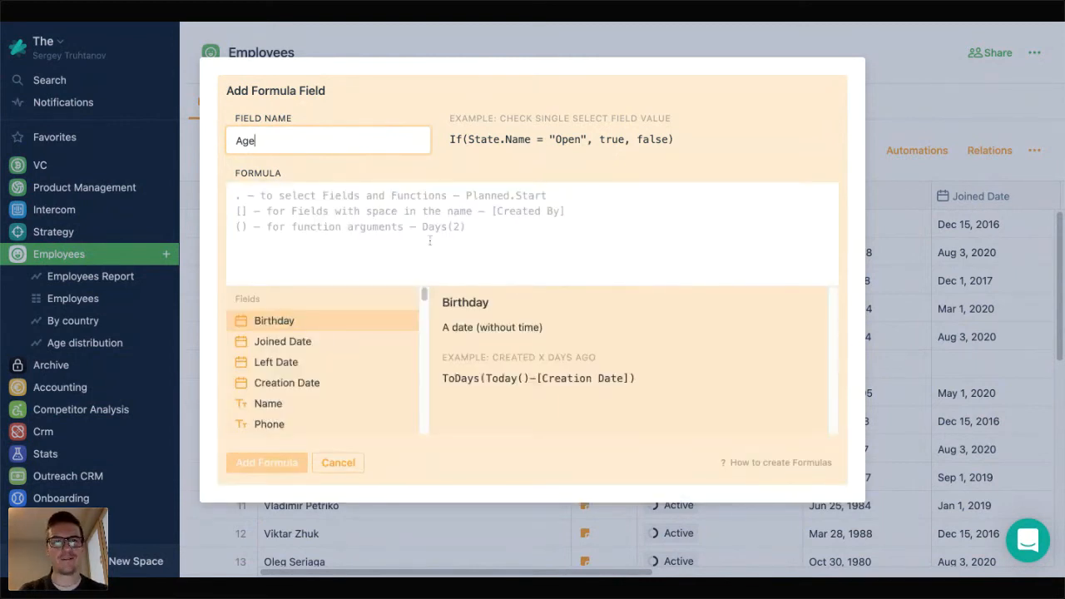
Step: Enter the formula Today() - Birthday for the Age field
left_click(429, 240)
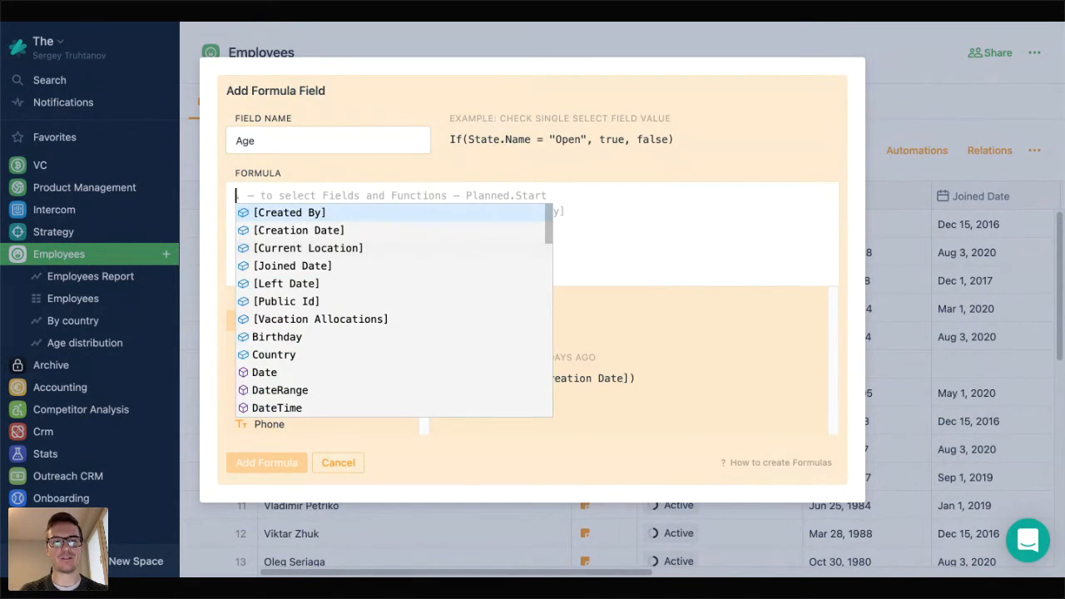
type("Toda")
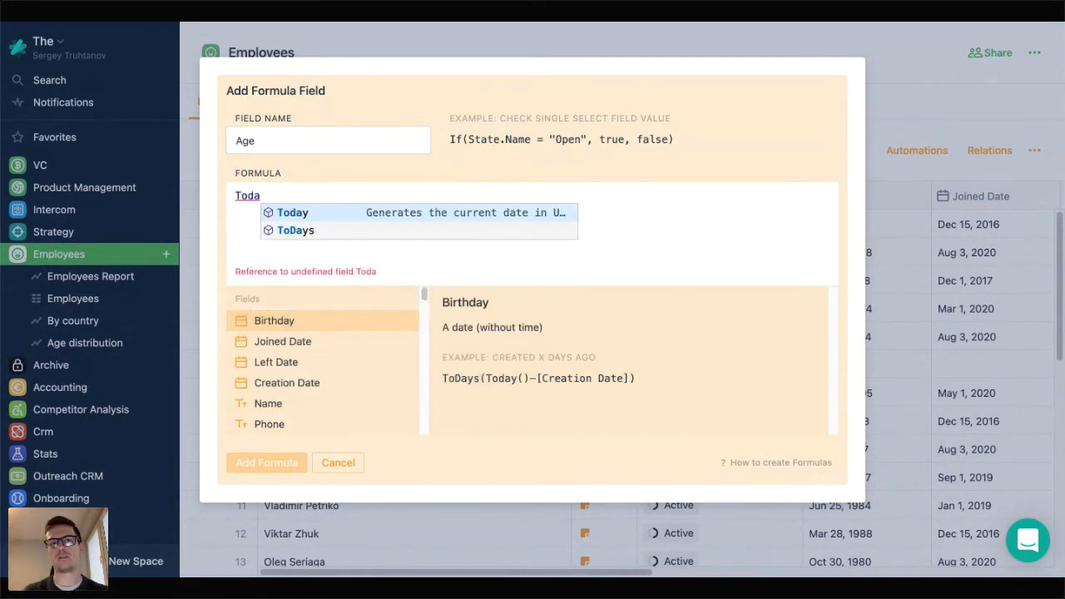
key("Return")
type("-")
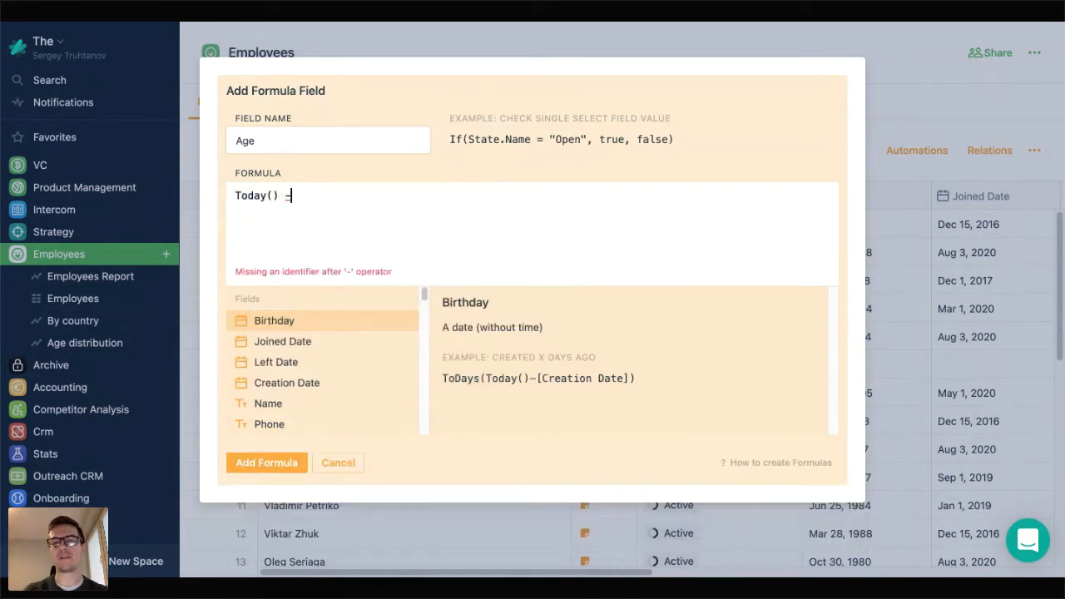
type(" Bir")
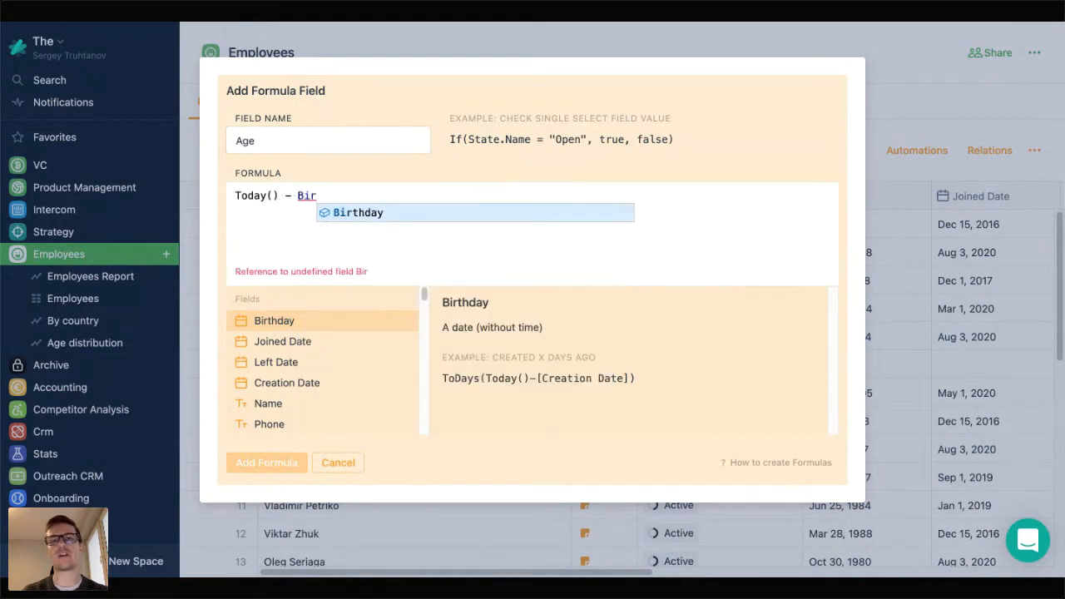
key("Return")
Step: Extend the Age formula to express years as Todays(Today() - Birthday)/365
left_click(235, 196)
type("Today")
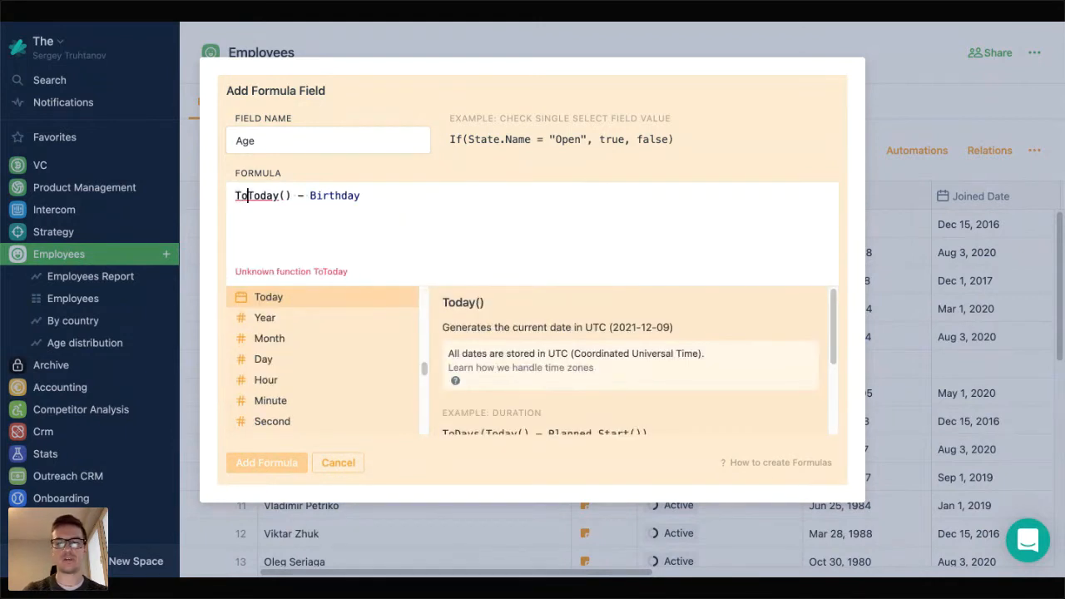
type("s(")
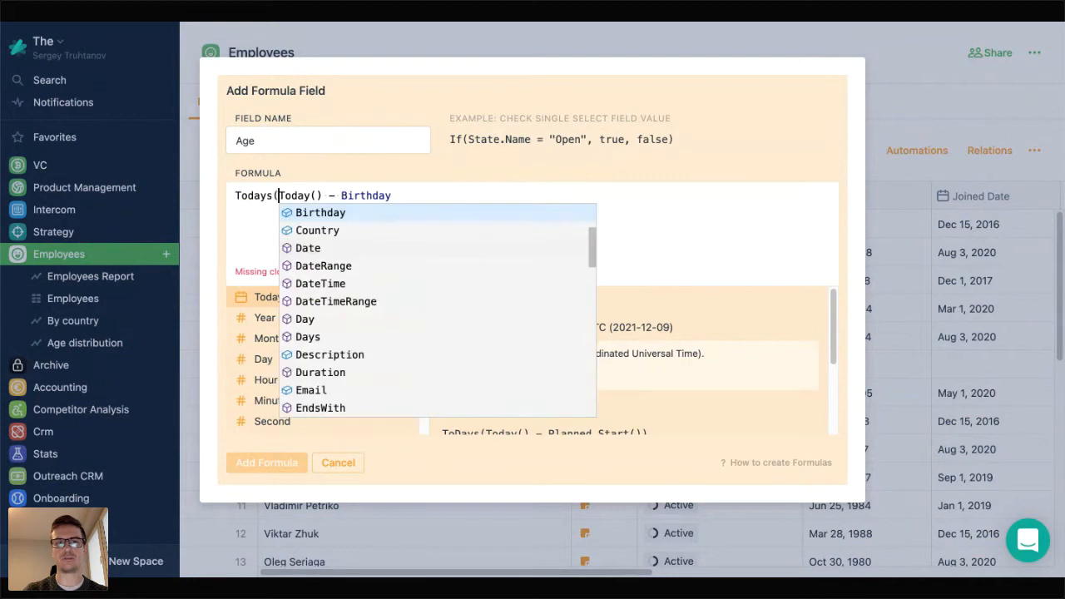
left_click(392, 196)
type(")")
type("/")
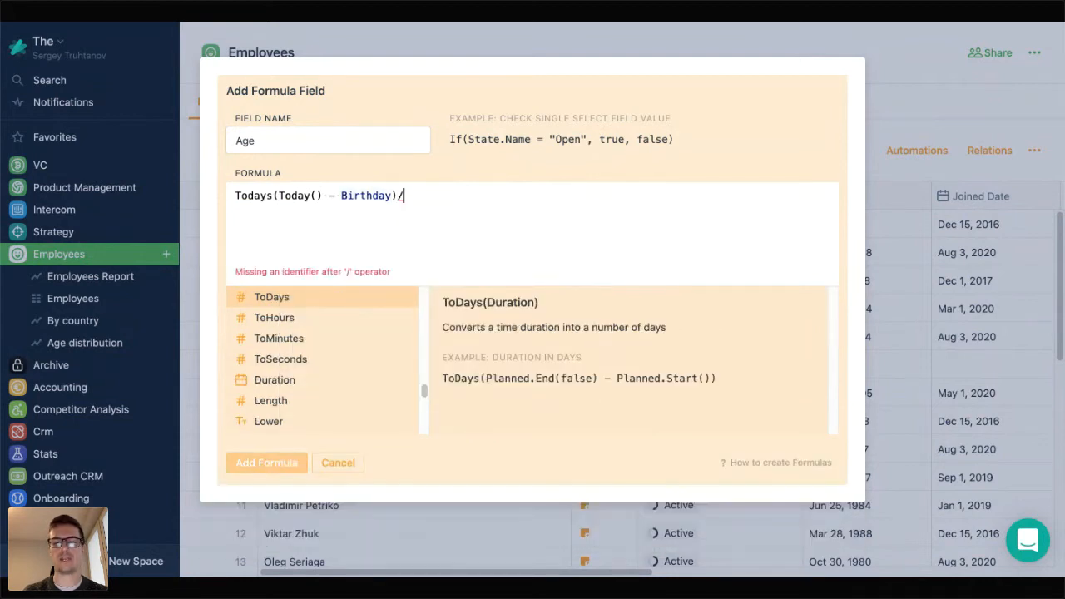
type("365")
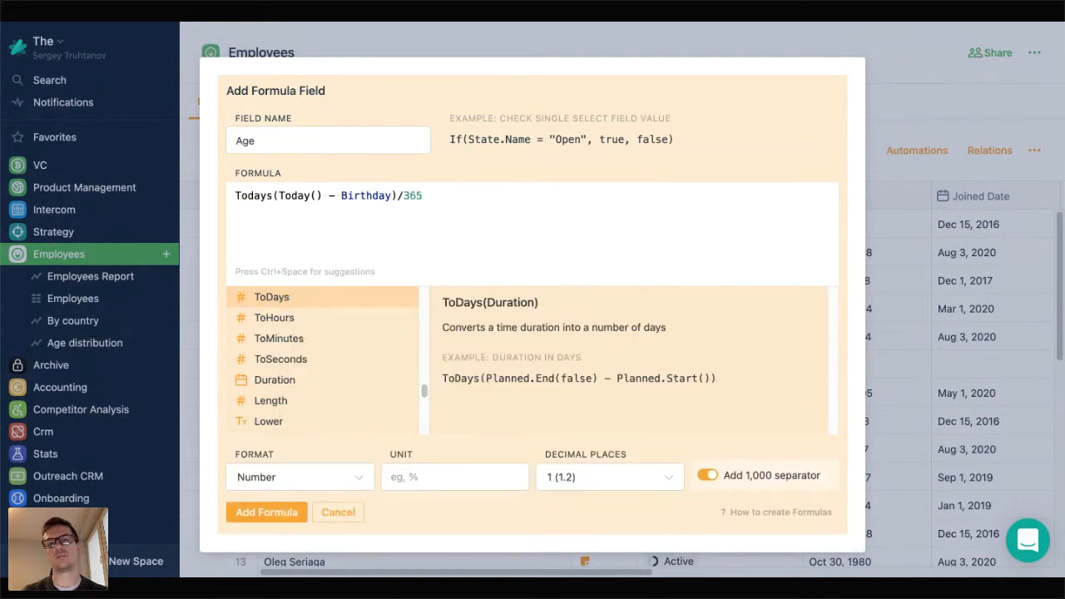
Step: Round the age down to whole years by wrapping the formula as RoundDown(Todays(Today() - Birthday)/365, 0)
key("shift+Left")
key("shift+Left")
key("shift+Left")
left_click(423, 195)
left_click(236, 195)
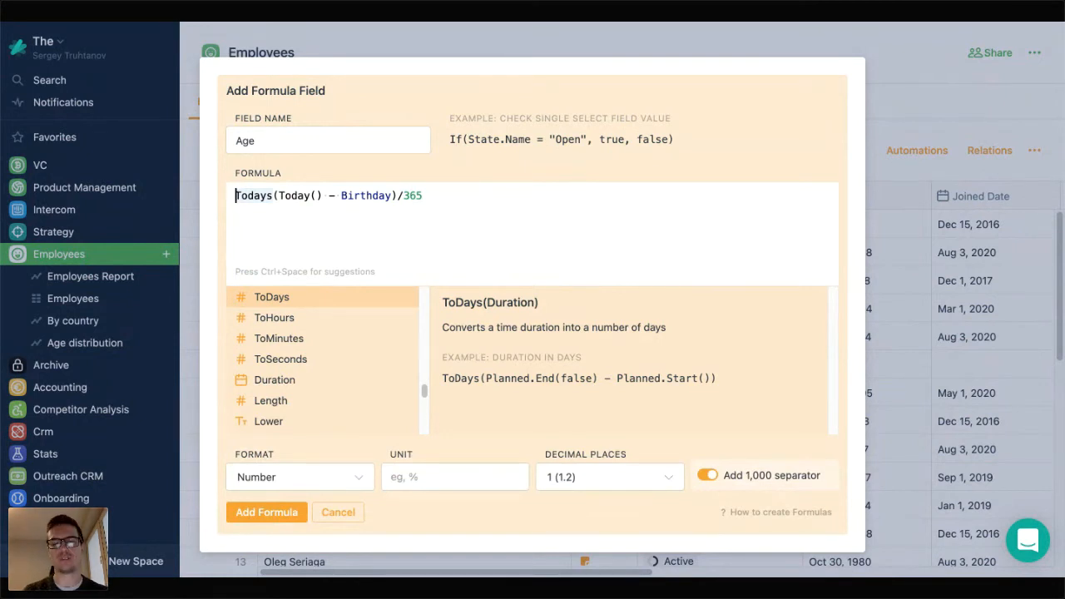
type("RoundD")
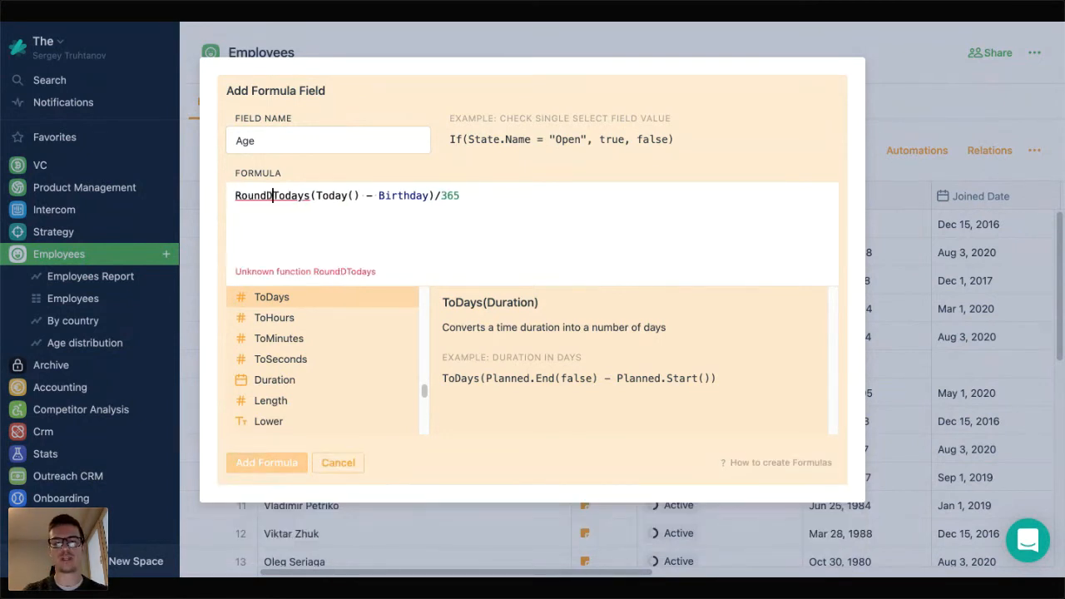
type("own(")
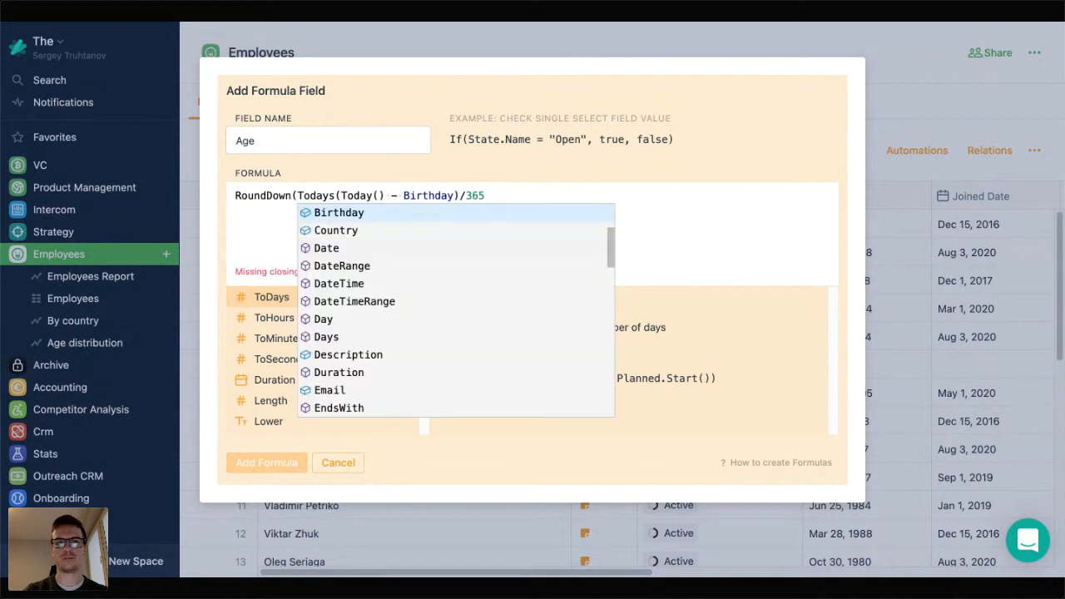
key("End")
type(", 0)")
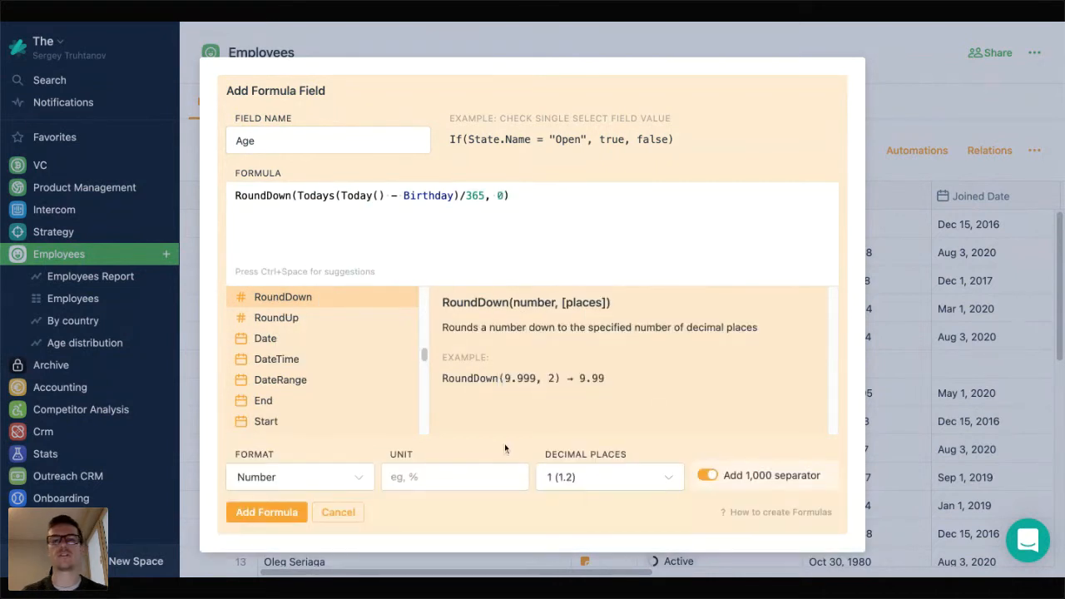
Step: Set the Age field's decimal places to 0 and add the formula field to the Employee database
left_click(561, 475)
left_click(598, 256)
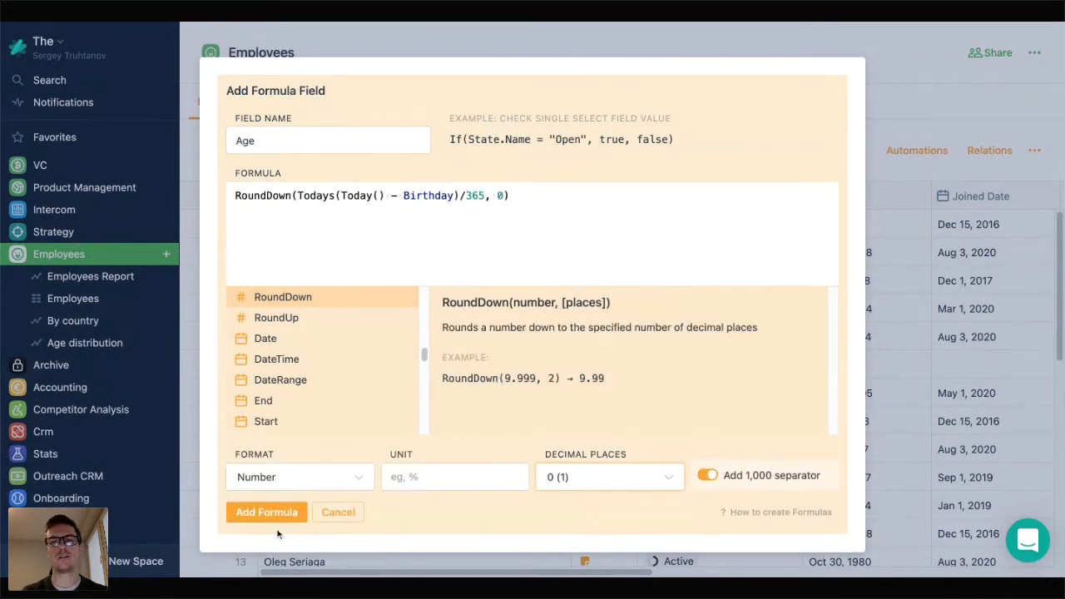
left_click(280, 514)
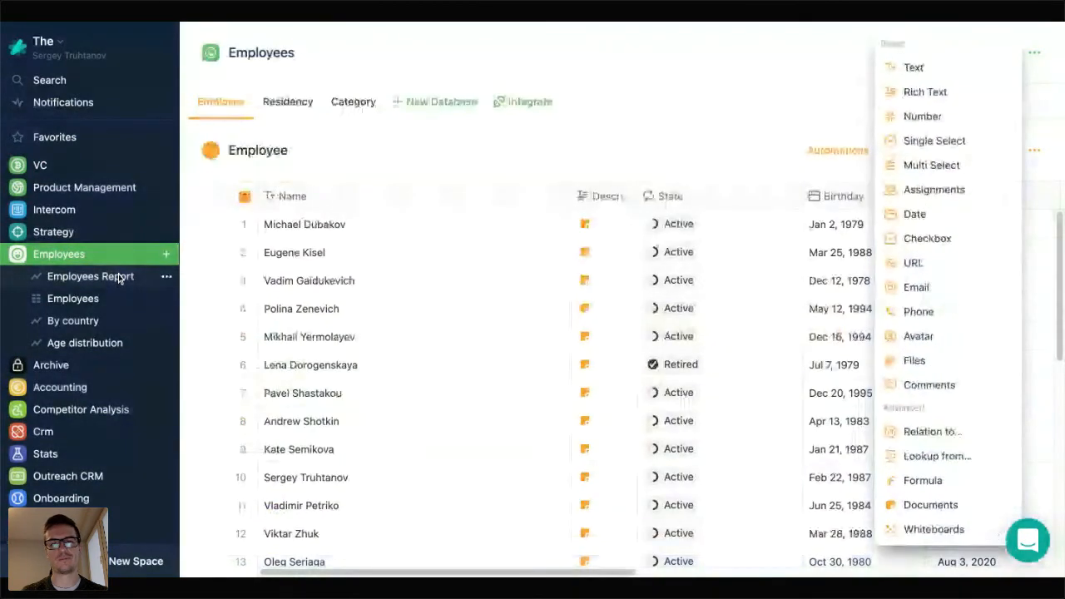
Step: Reopen the Employees Report for configuration and switch to its "by age" view
left_click(118, 276)
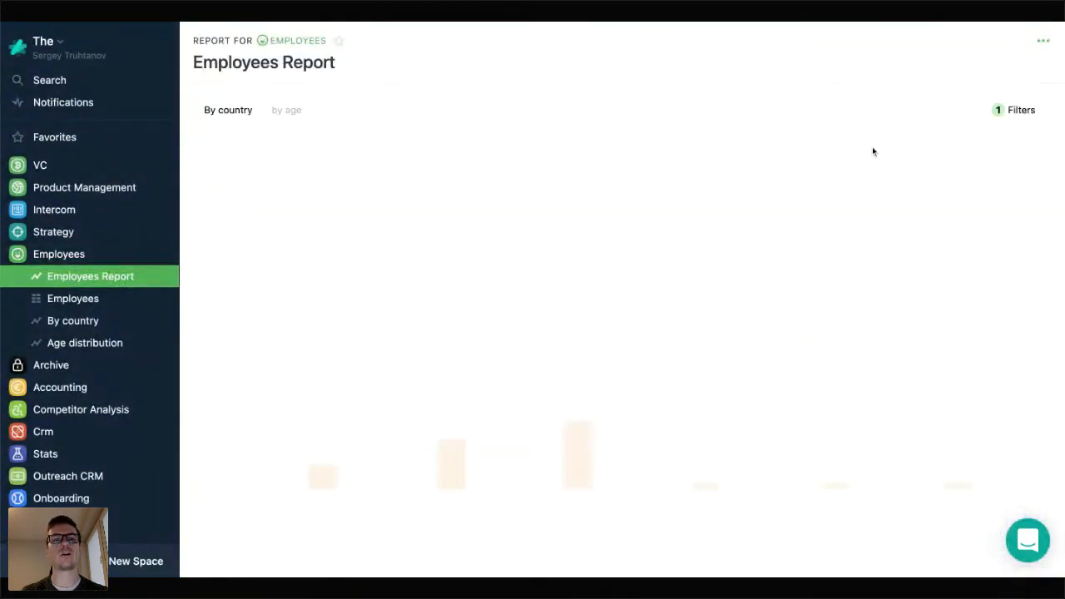
left_click(1044, 40)
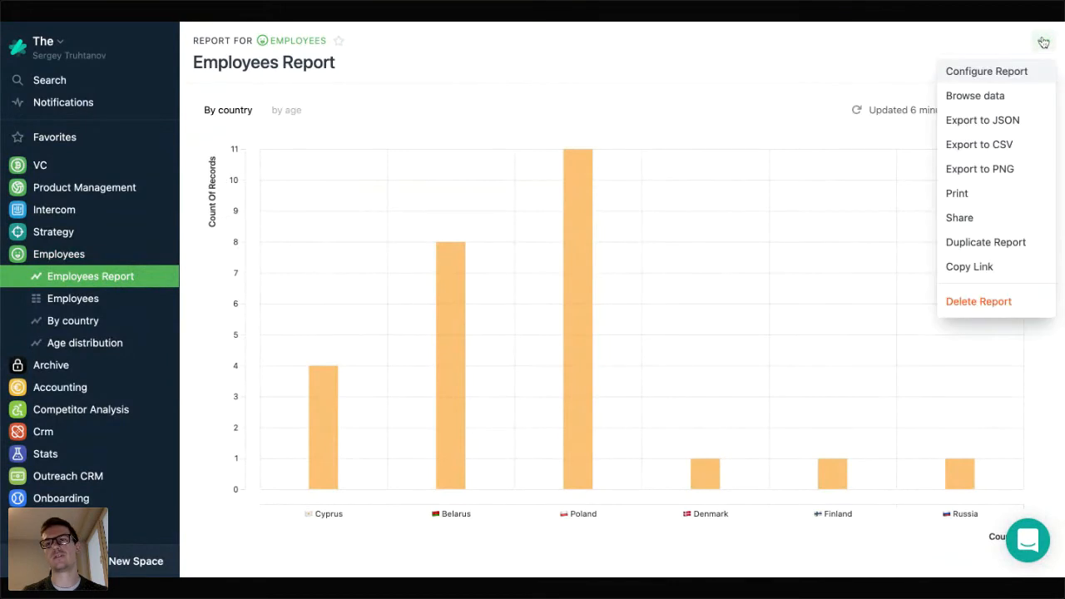
left_click(999, 73)
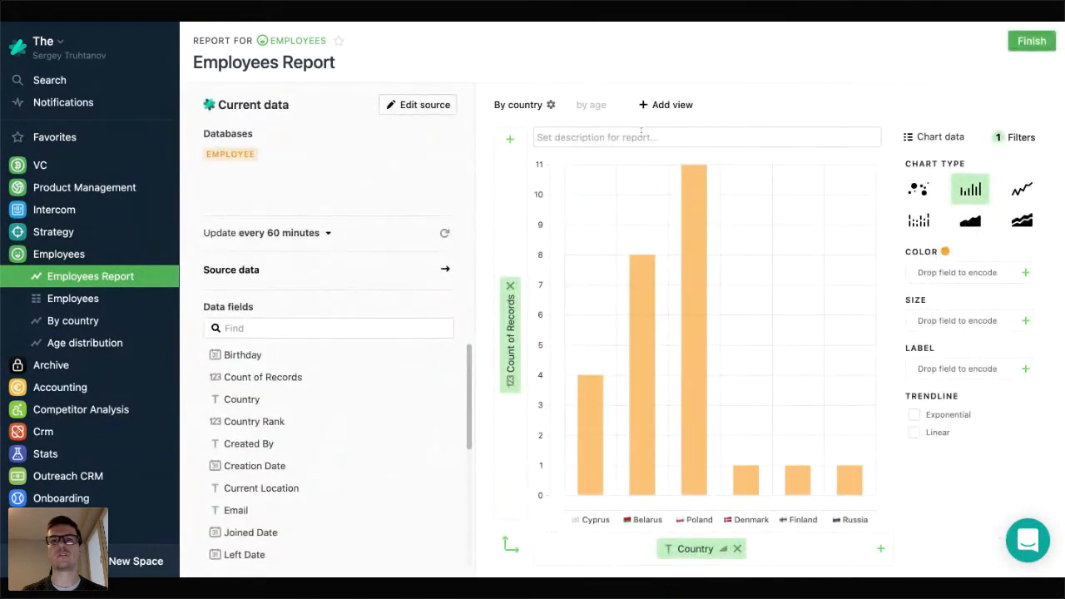
left_click(591, 105)
Step: Search the data fields for "age", refresh the report data, and place the Age field on the vertical axis
left_click(301, 328)
type("age")
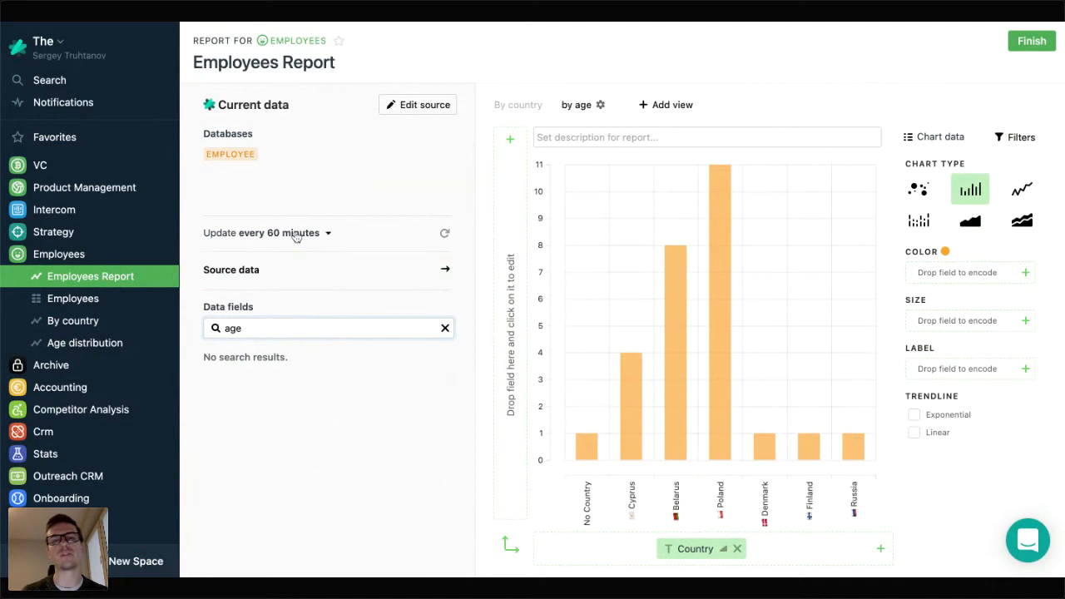
left_click(445, 234)
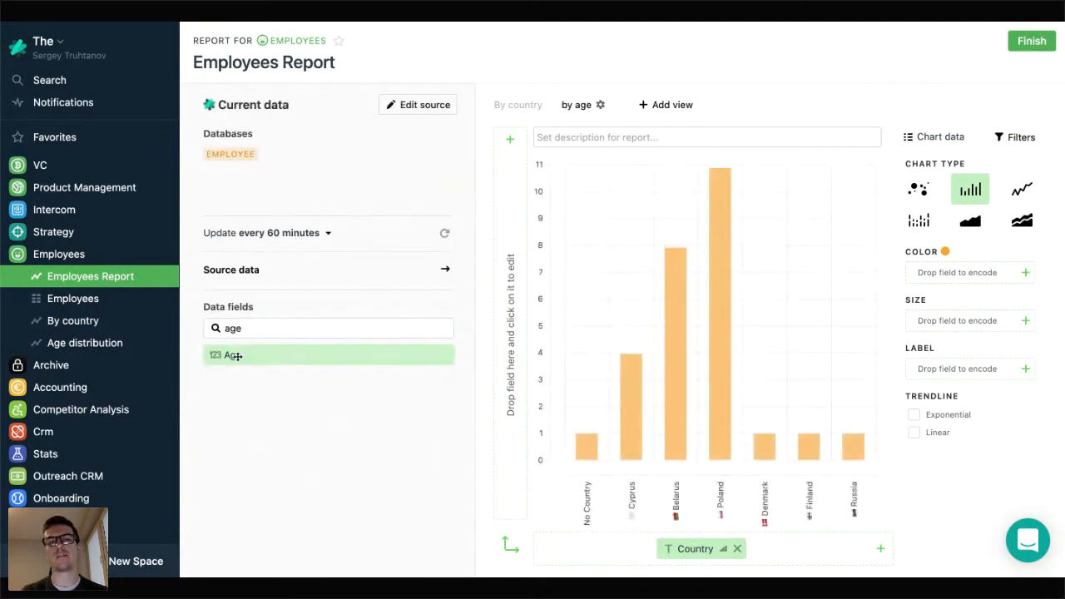
left_click_drag(238, 355, 509, 329)
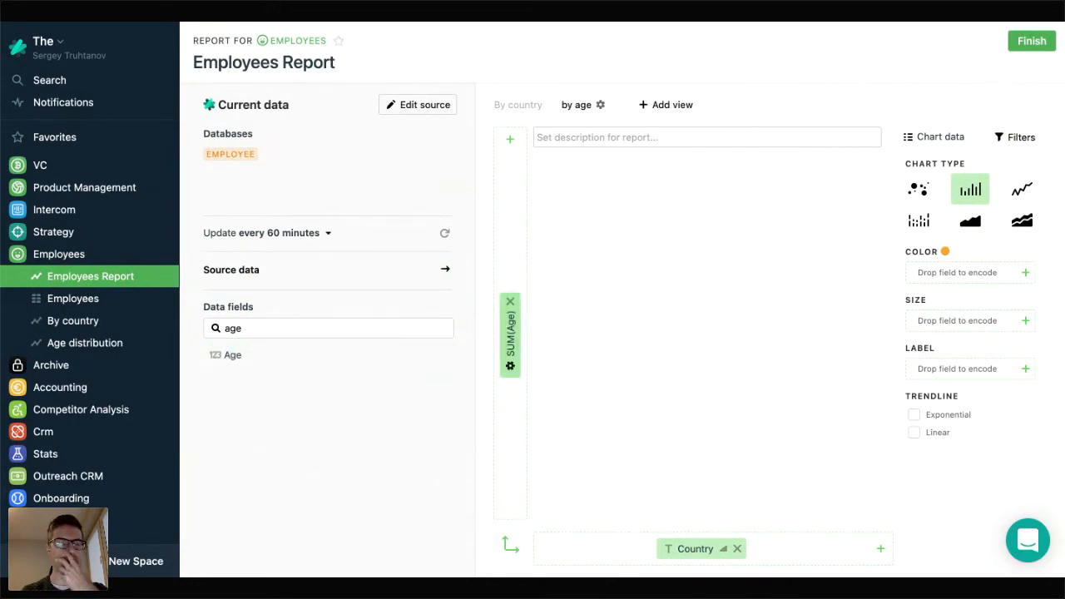
Step: Set the Age axis aggregation to Avg
left_click(511, 367)
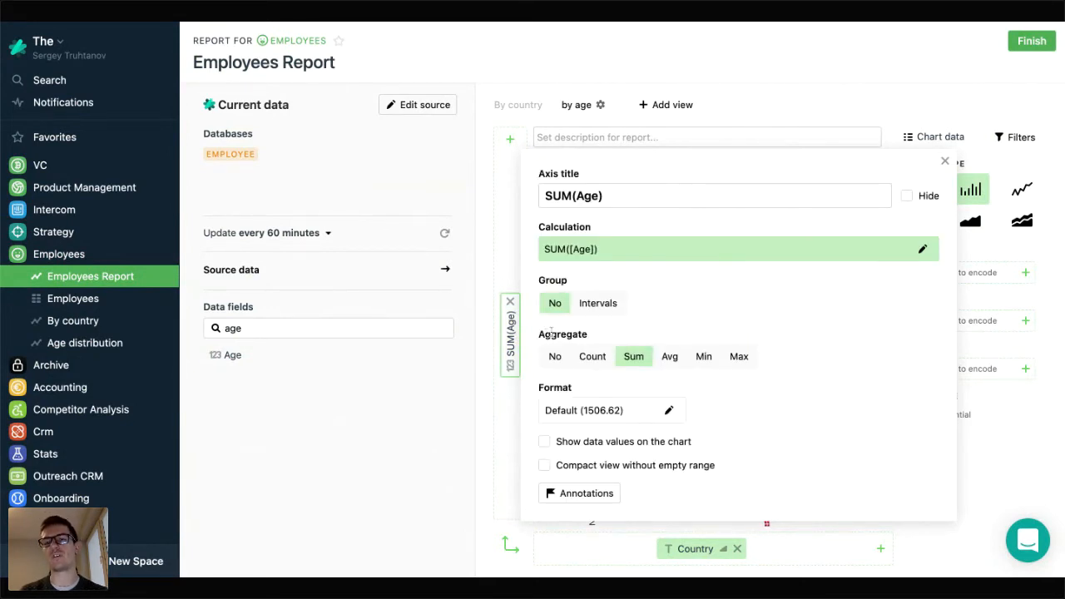
left_click(673, 358)
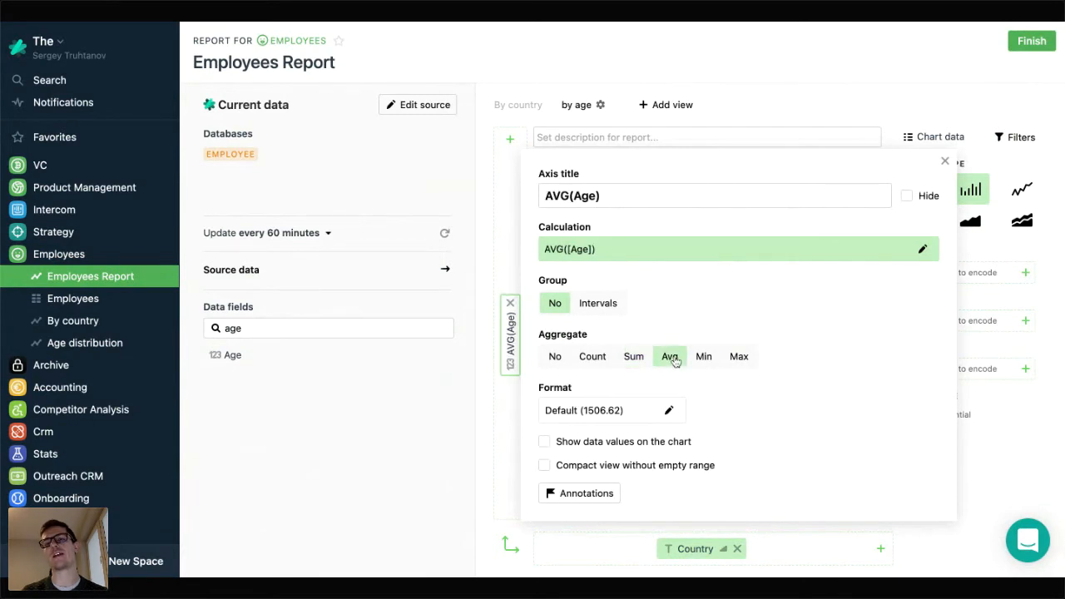
left_click(945, 162)
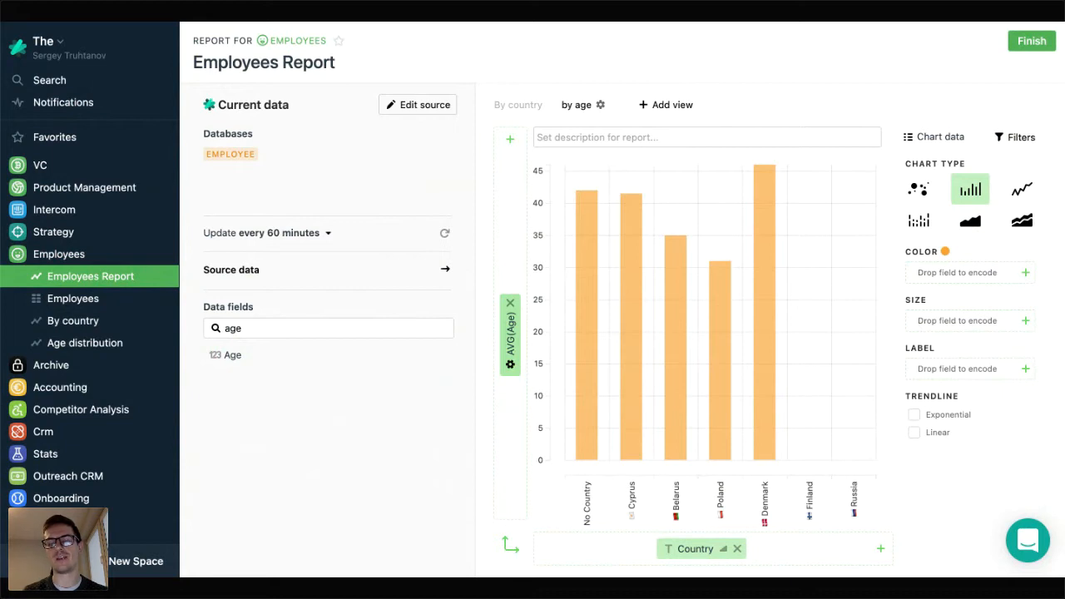
Step: Open the Age axis calculation for editing and search the function guide for "runn" and "tota"
left_click(510, 364)
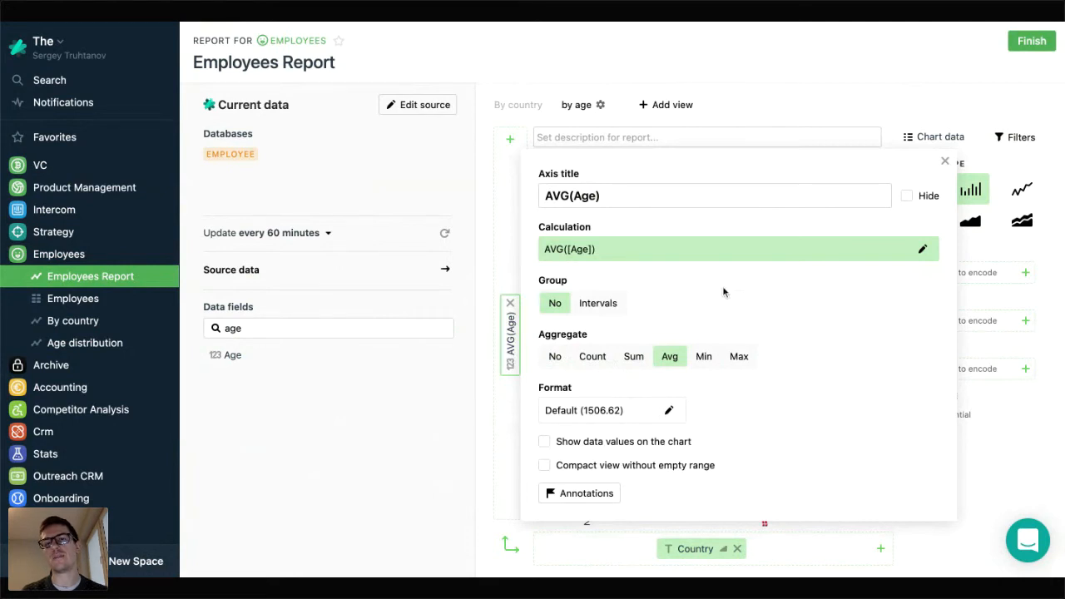
left_click(671, 249)
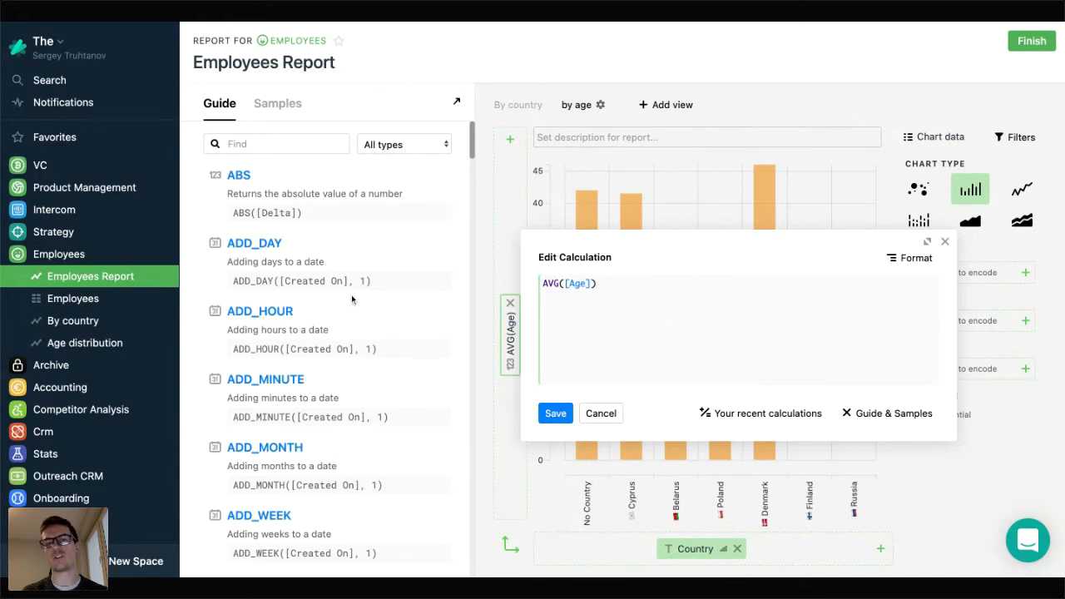
scroll(352, 300, "down", 1)
scroll(352, 300, "down", 1)
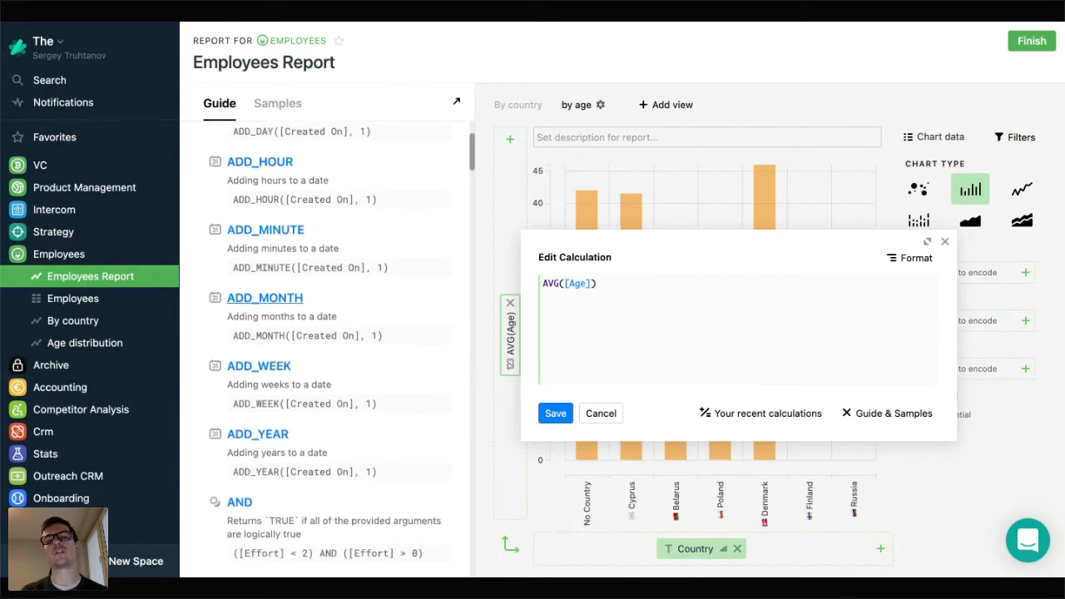
scroll(352, 252, "up", 2)
left_click(305, 143)
type("runn")
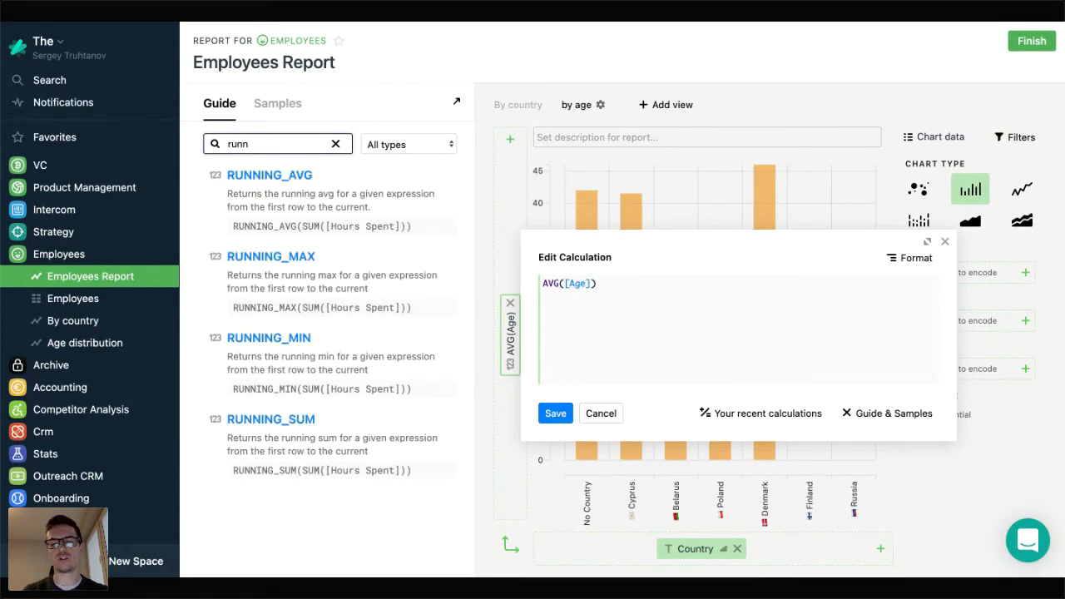
key("BackSpace")
key("BackSpace")
key("BackSpace")
key("BackSpace")
type("ta")
key("BackSpace")
type("ota")
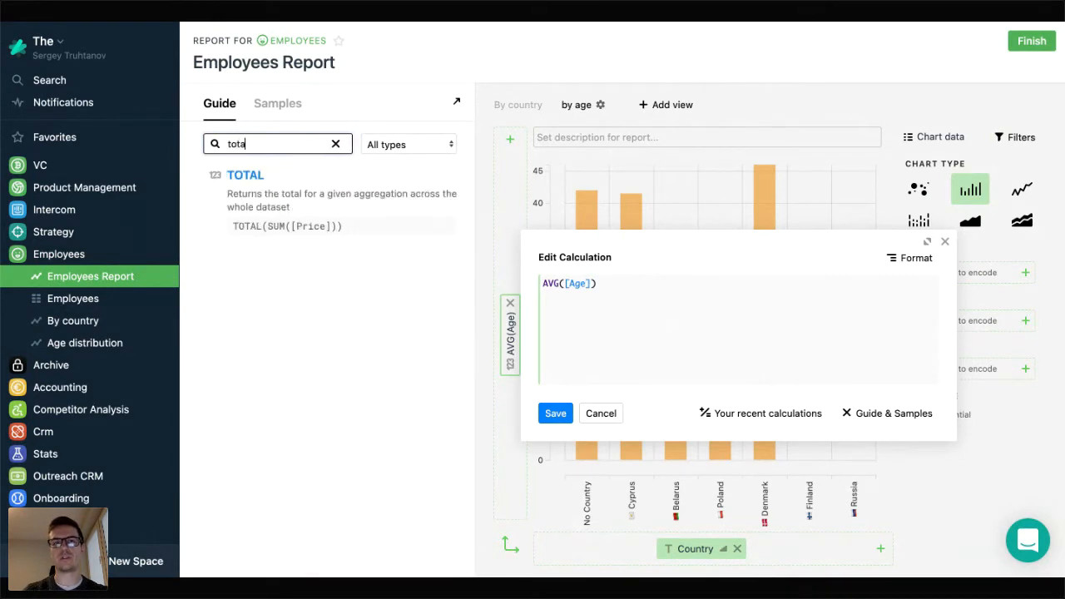
left_click(336, 144)
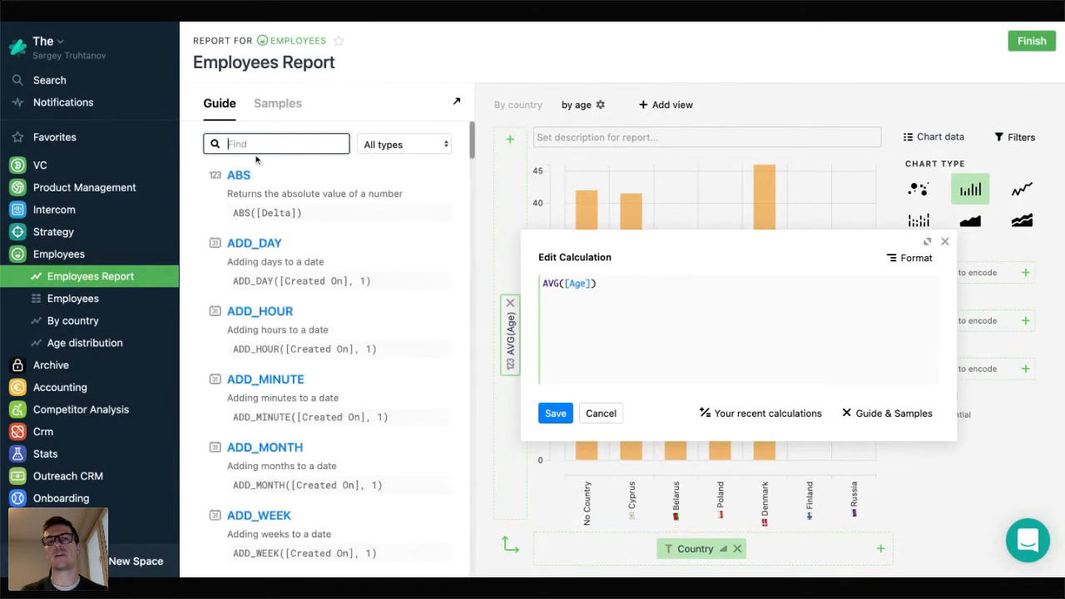
scroll(337, 340, "down", 10)
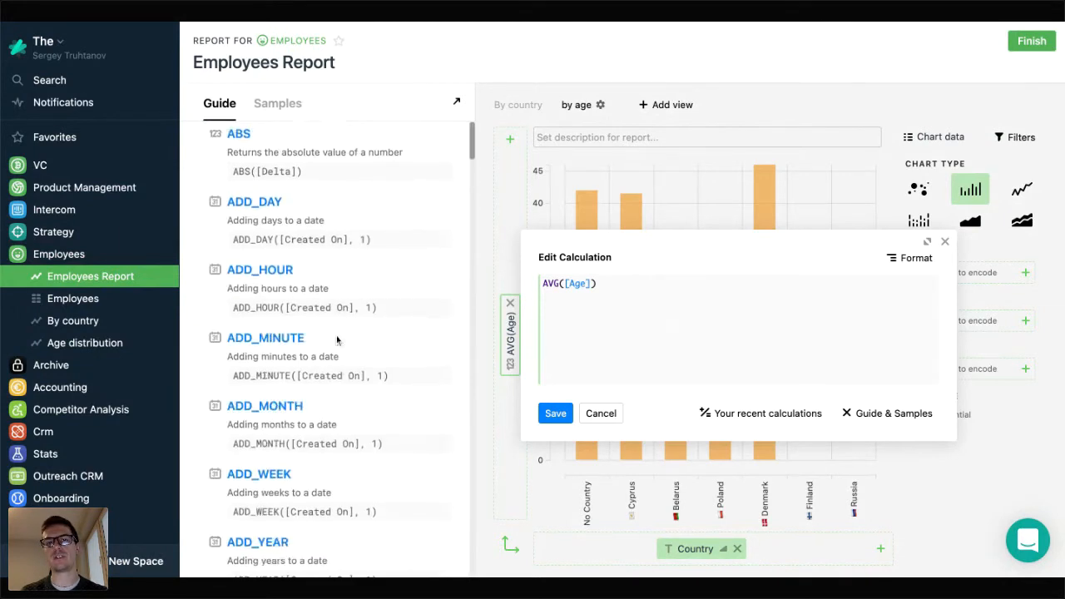
scroll(337, 340, "up", 10)
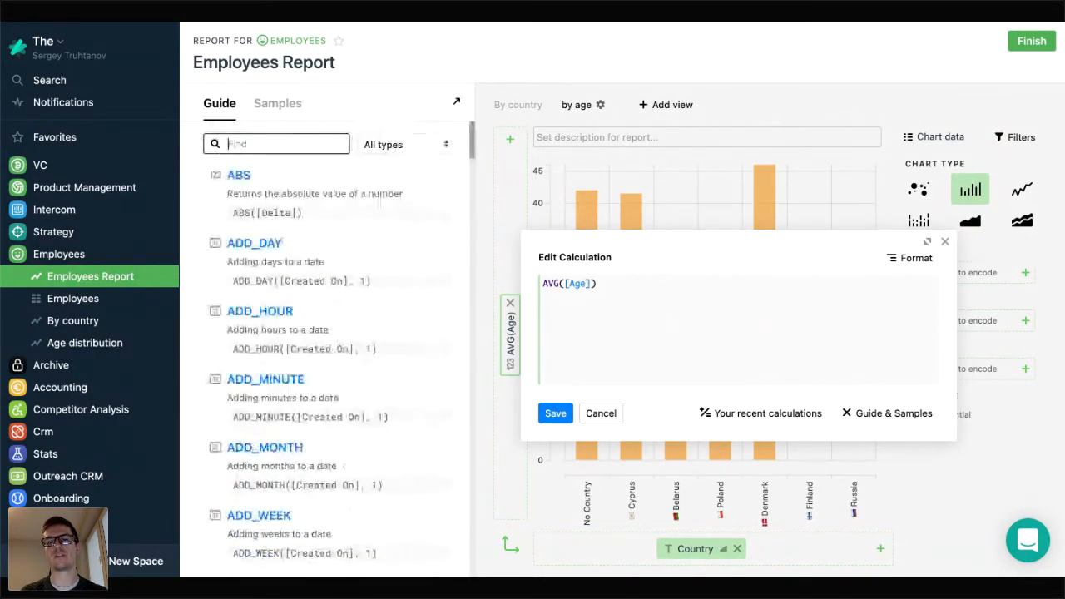
Step: Change the Age axis calculation to PERCENTILE([Age], 0.5) and save it
double_click(551, 283)
type("Per")
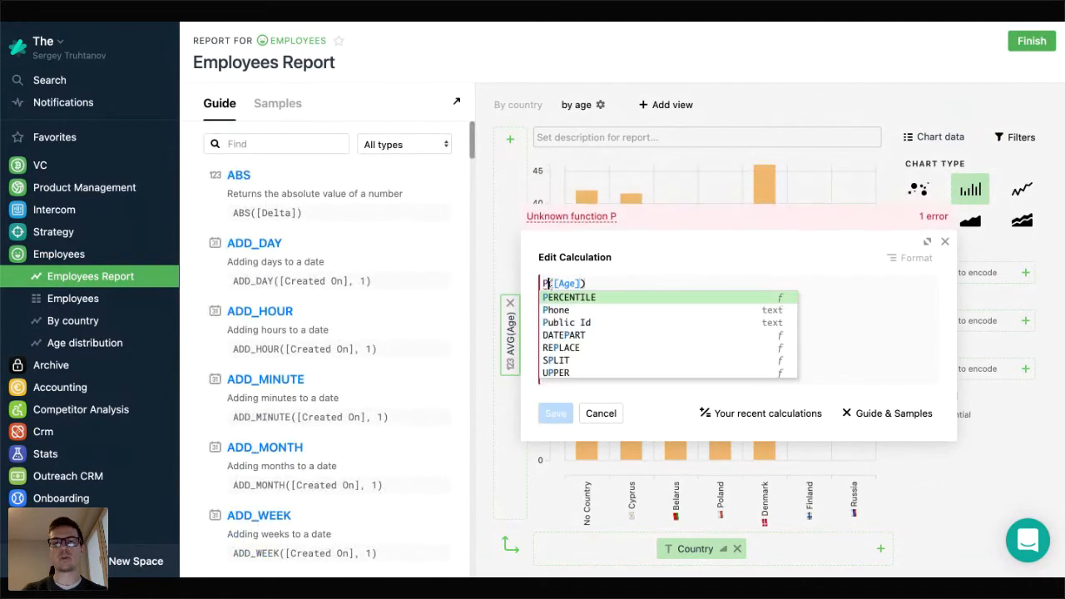
key("Return")
key("Escape")
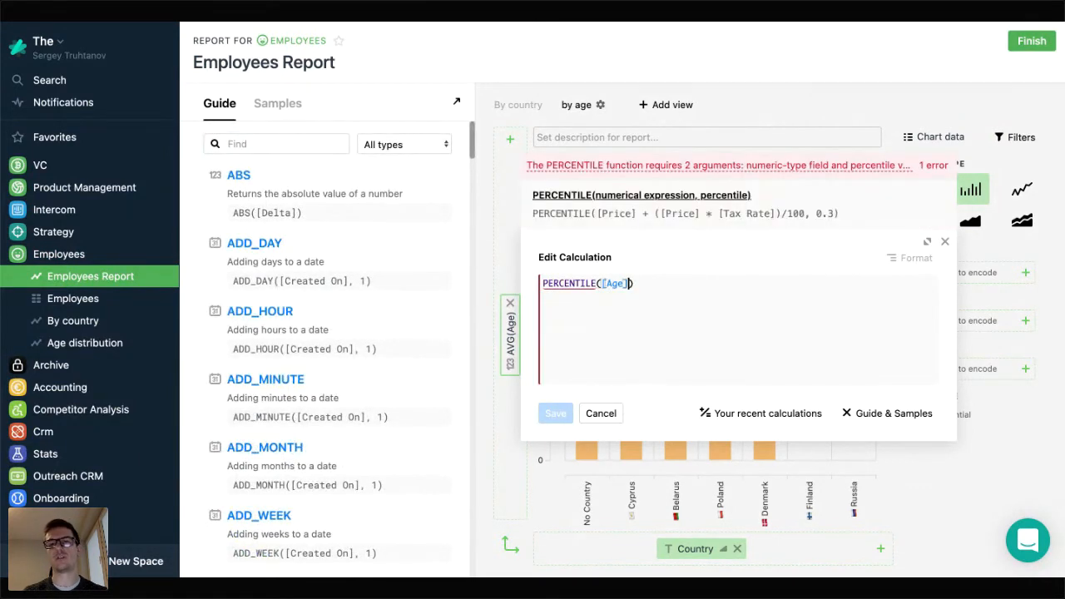
type(", 0.5")
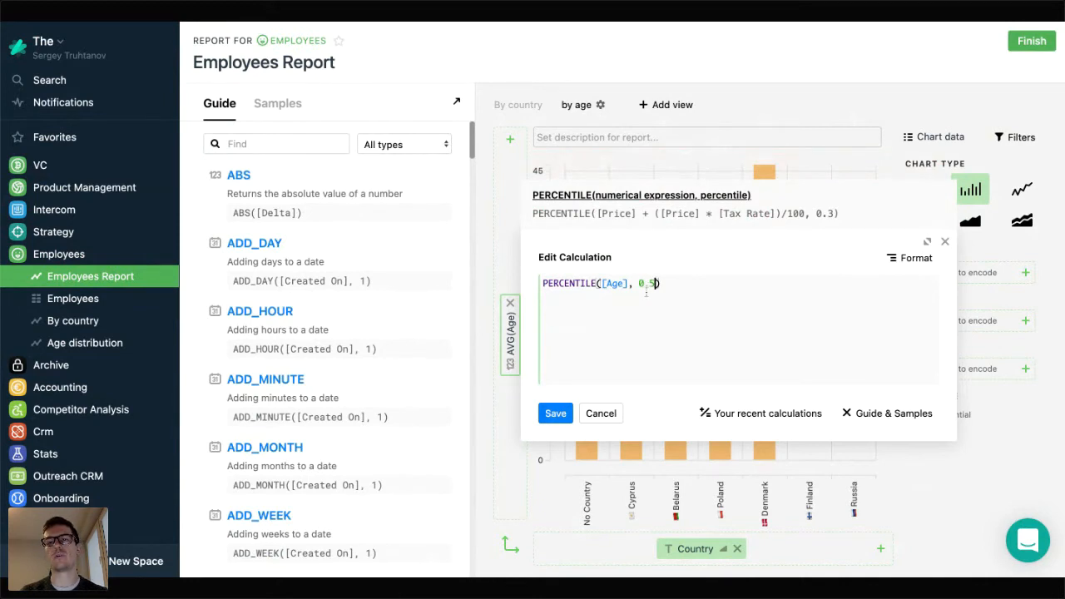
left_click(563, 419)
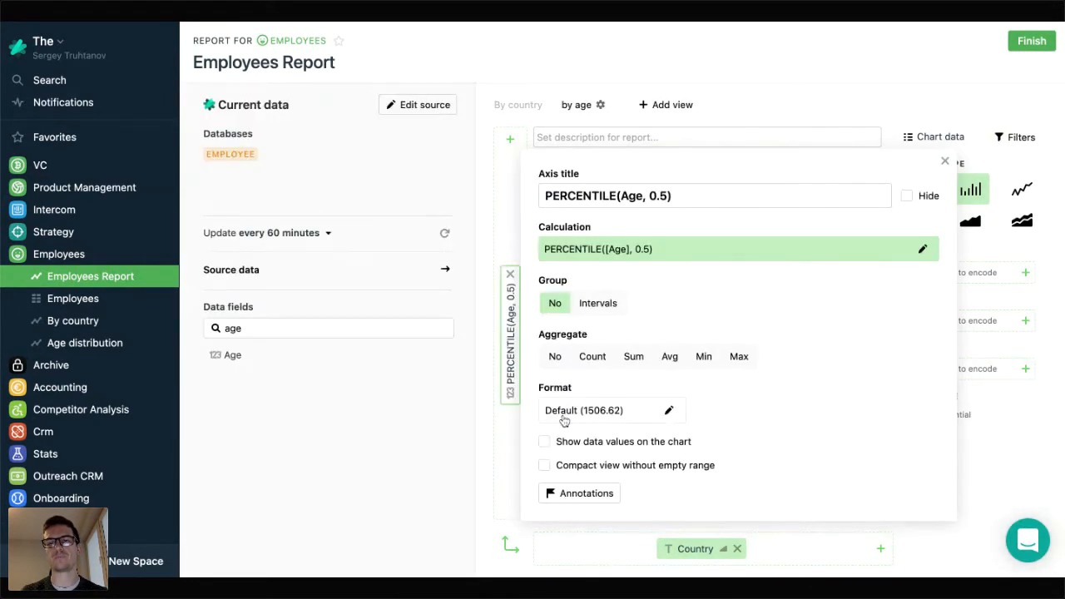
left_click(946, 162)
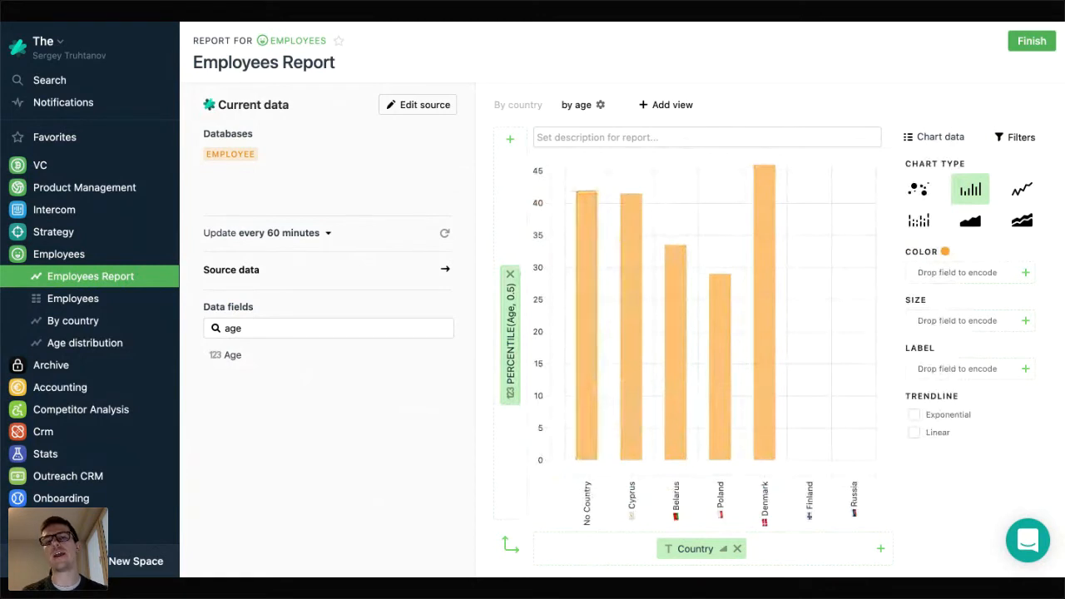
Step: Add a second vertical axis calculation, PERCENTILE([Age], 0.95), to the by age chart and save it
double_click(510, 139)
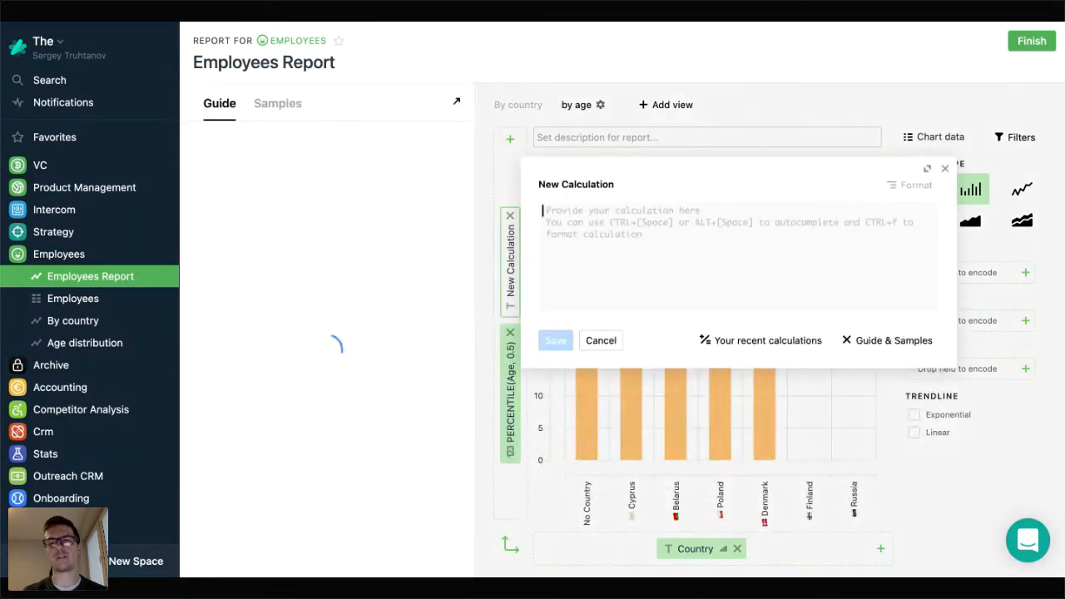
key("ctrl+space")
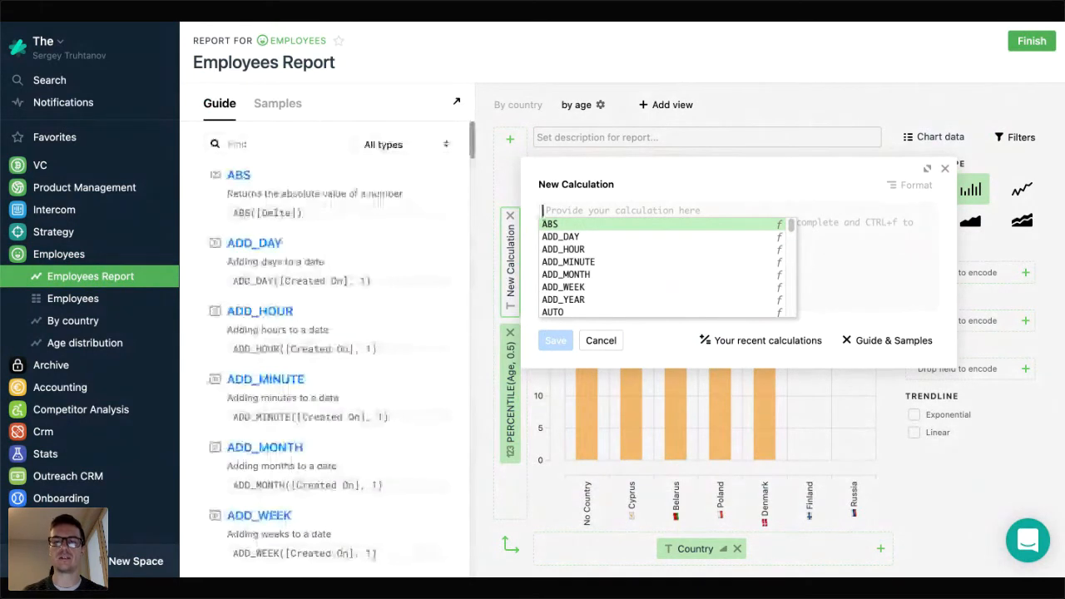
type("perc")
key("Return")
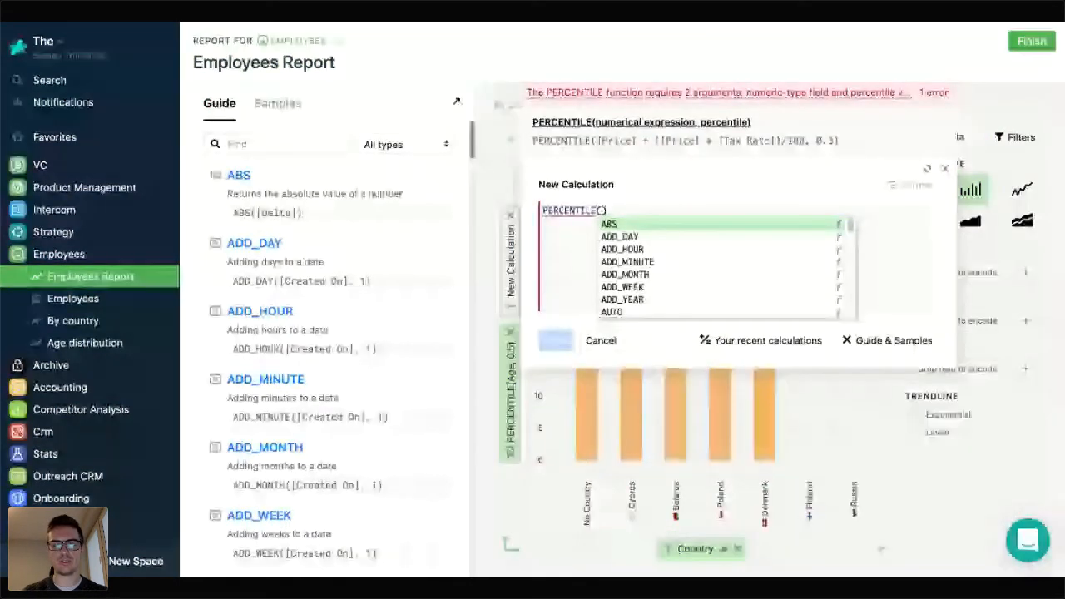
type("ag")
key("Return")
type(", 0.95")
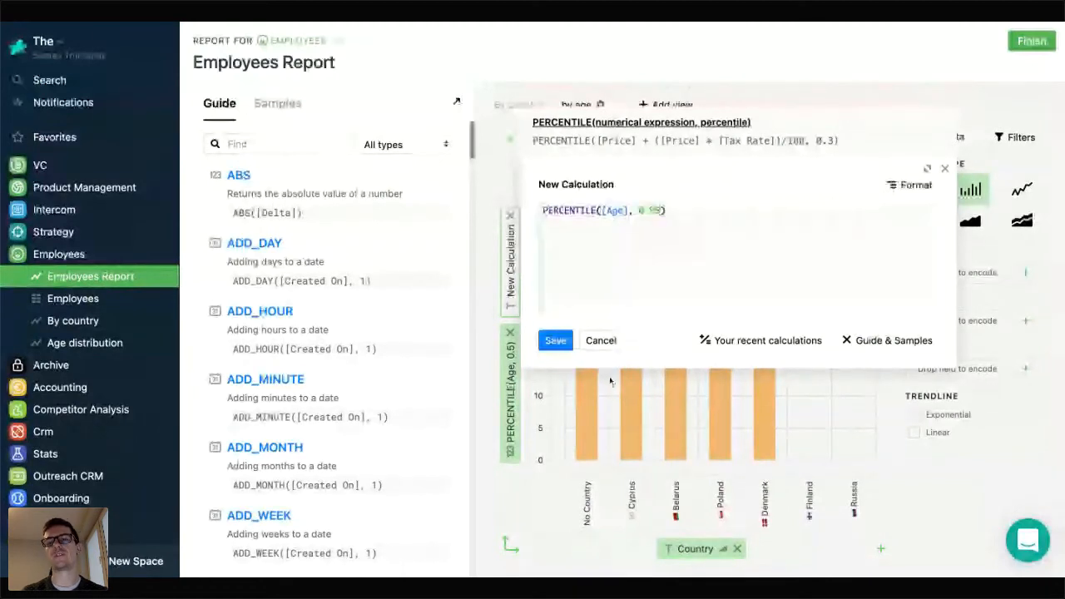
left_click(556, 341)
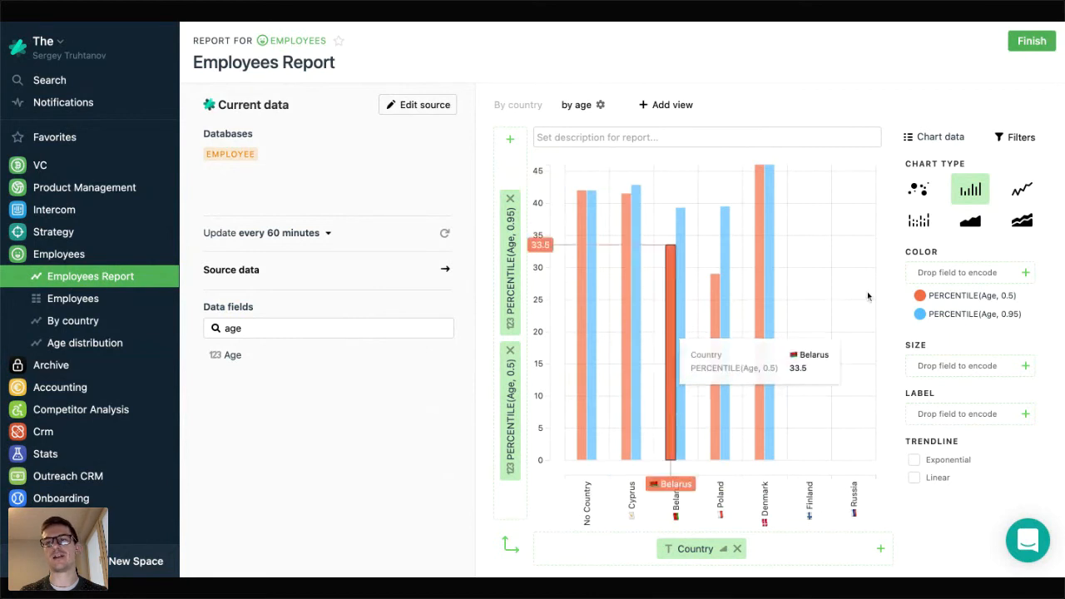
Step: Change the PERCENTILE(Age, 0.5) series color from the palette to brownish mauve
left_click(920, 296)
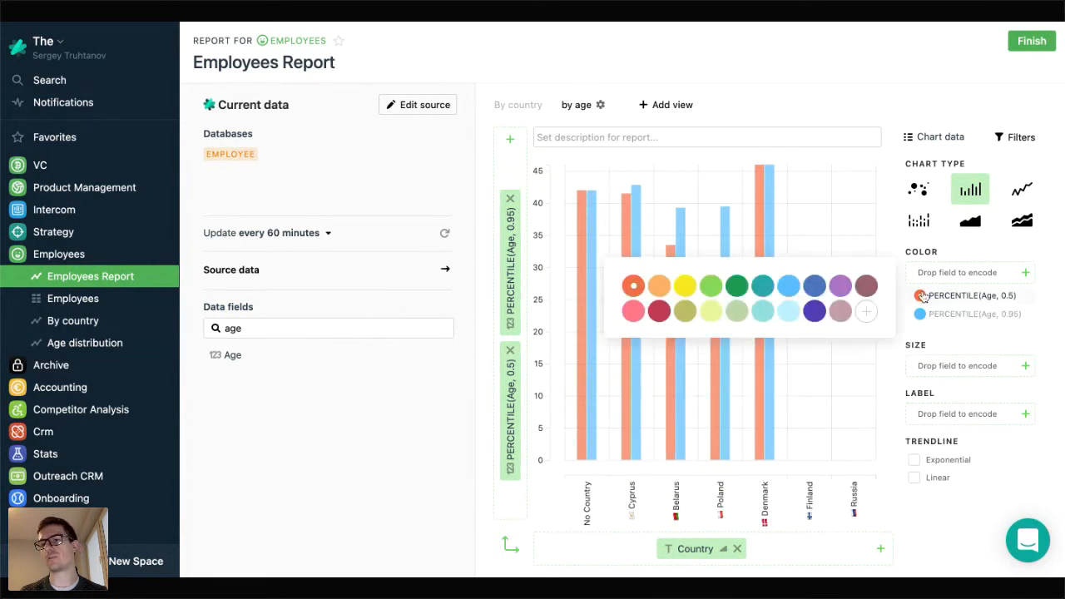
left_click(867, 285)
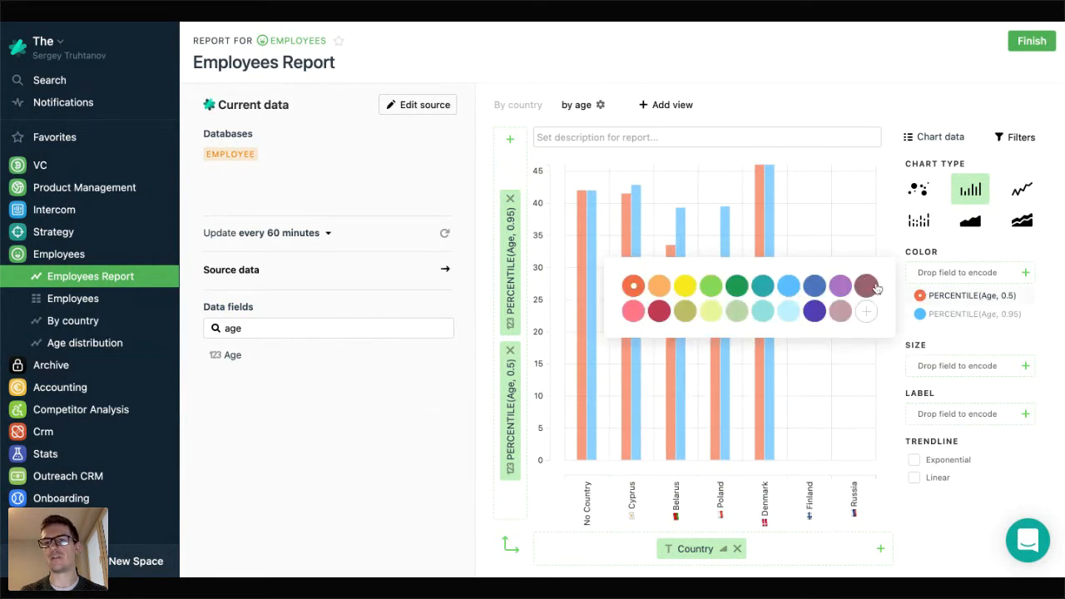
left_click(895, 225)
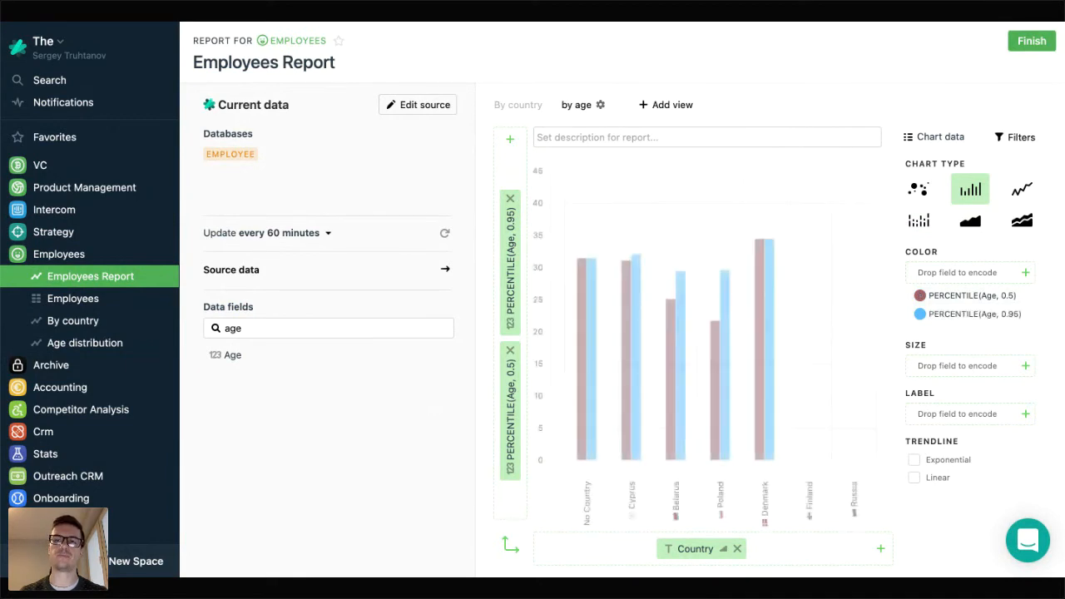
Step: Add a new chart view to the report and name it "by age category"
left_click(689, 109)
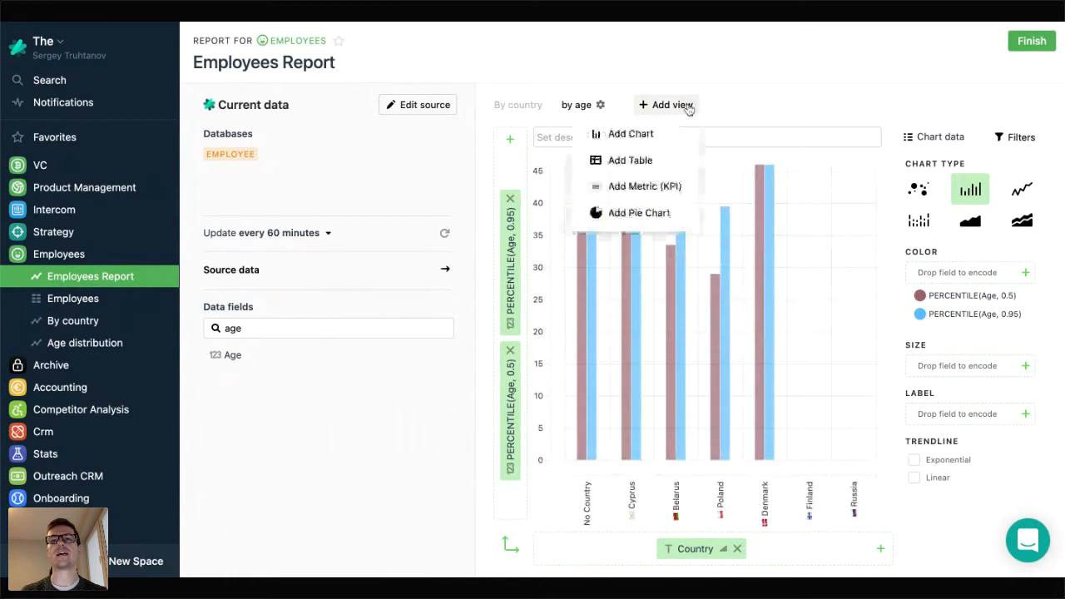
left_click(638, 135)
type("b")
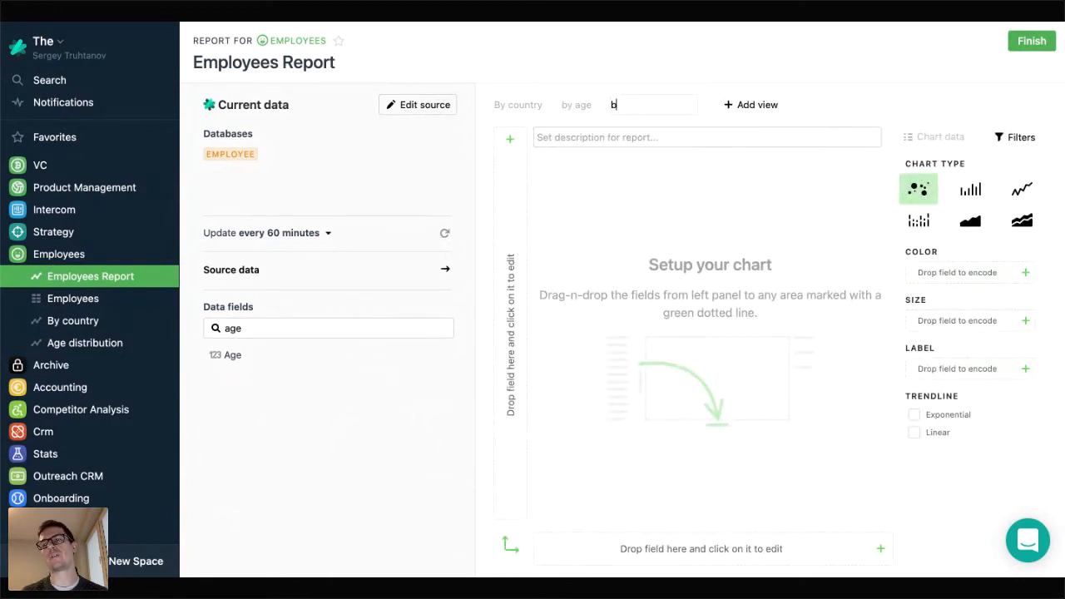
type("y")
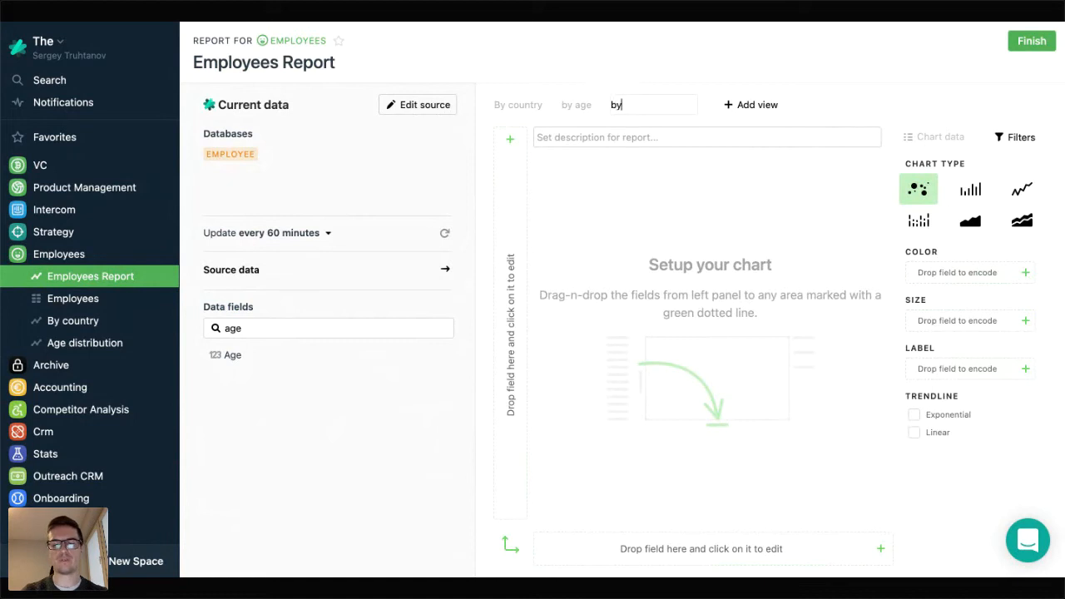
type(" age cate")
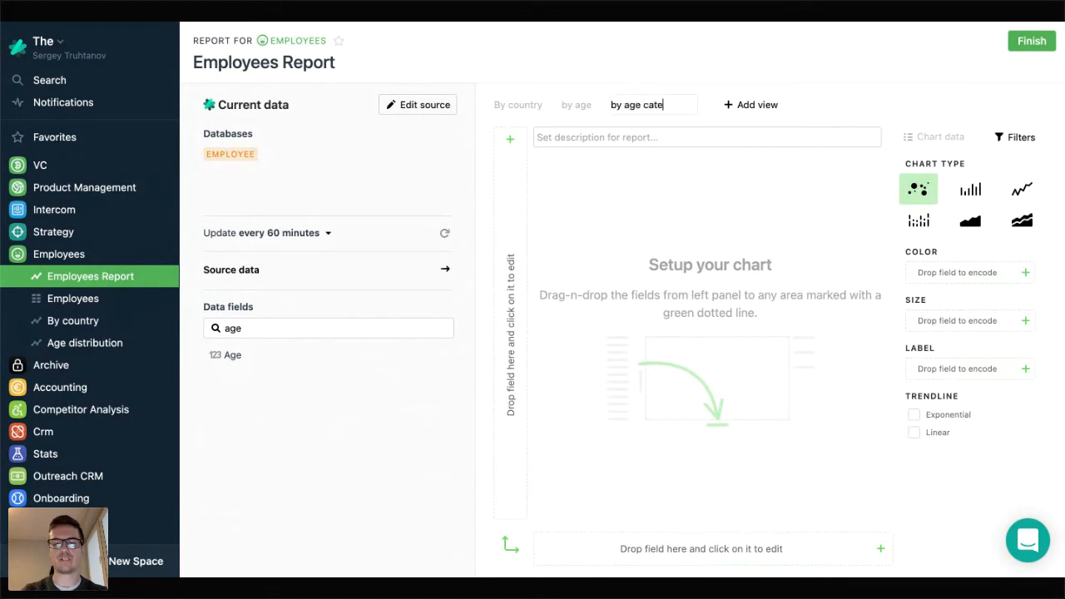
type("gory")
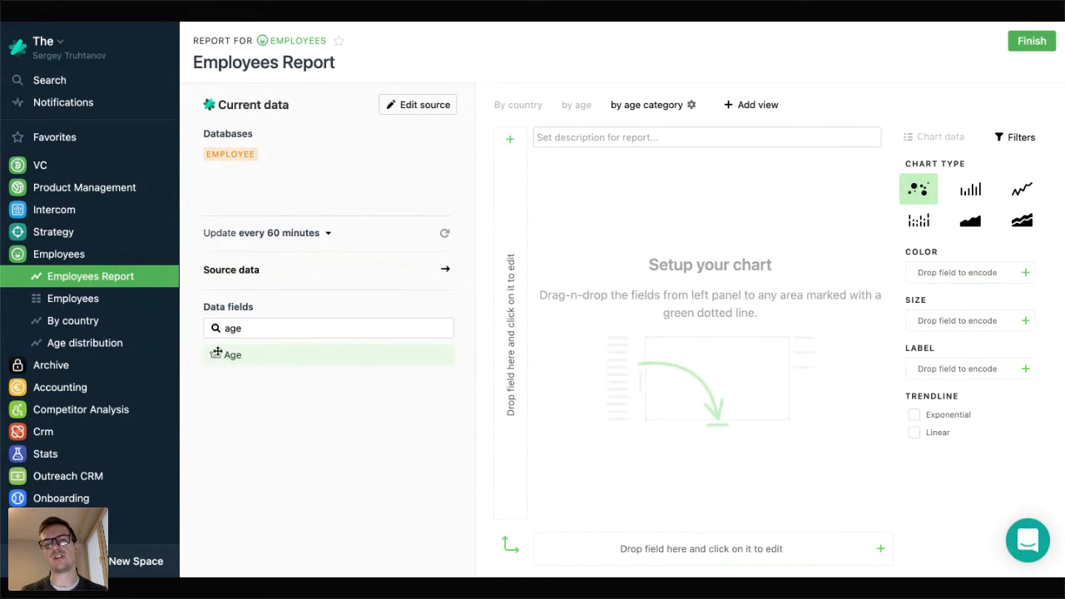
Step: Place the Age field on the horizontal axis and group it by Intervals
left_click_drag(255, 353, 703, 548)
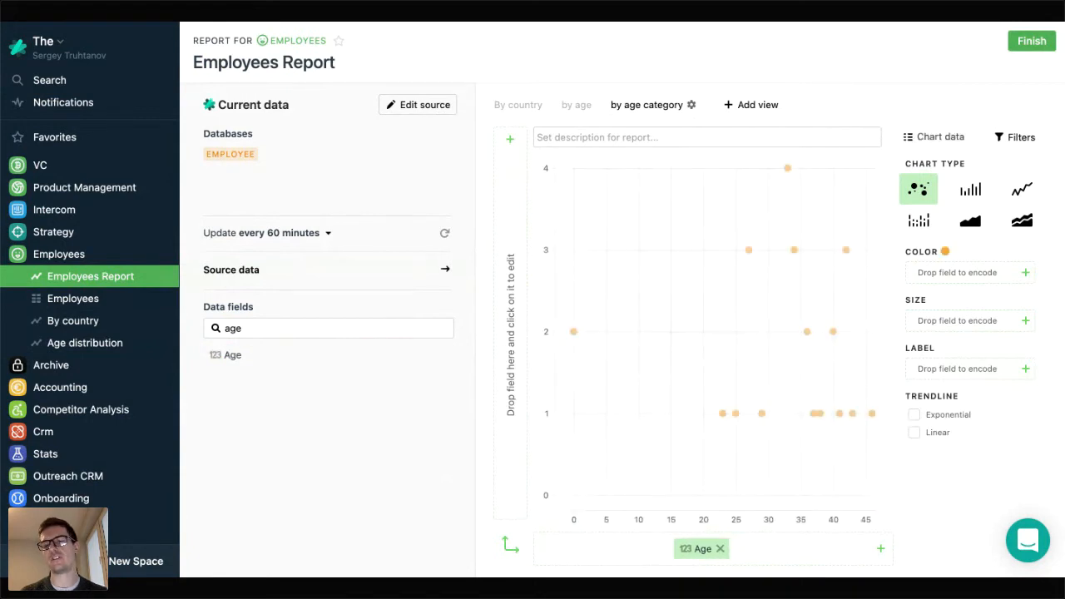
left_click(686, 550)
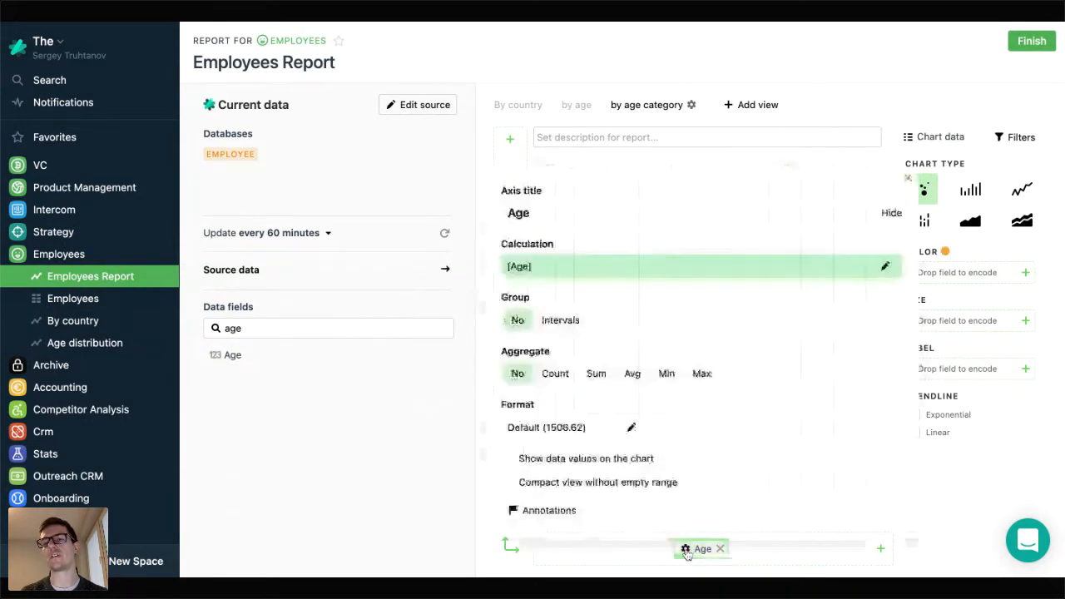
left_click(561, 321)
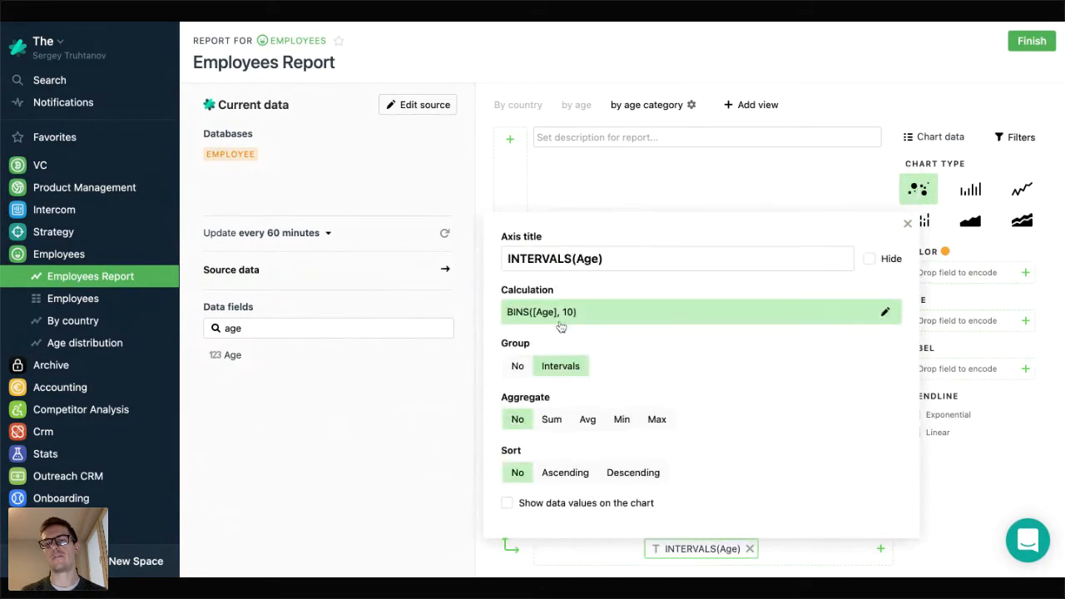
Step: Set the Age interval calculation to BINS([Age], 4), save it and close the axis settings
left_click(596, 312)
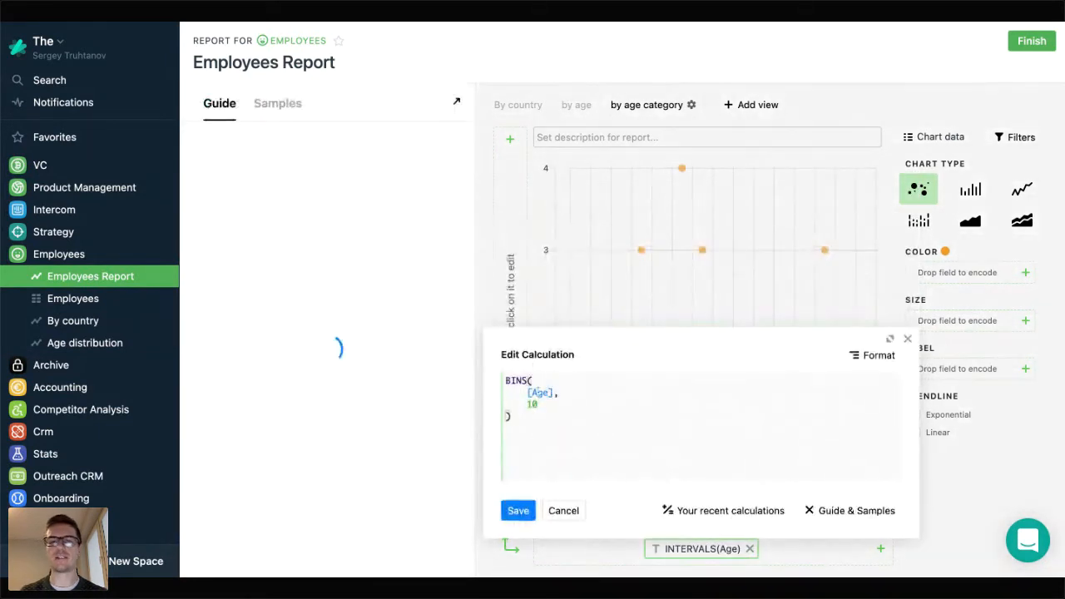
double_click(532, 404)
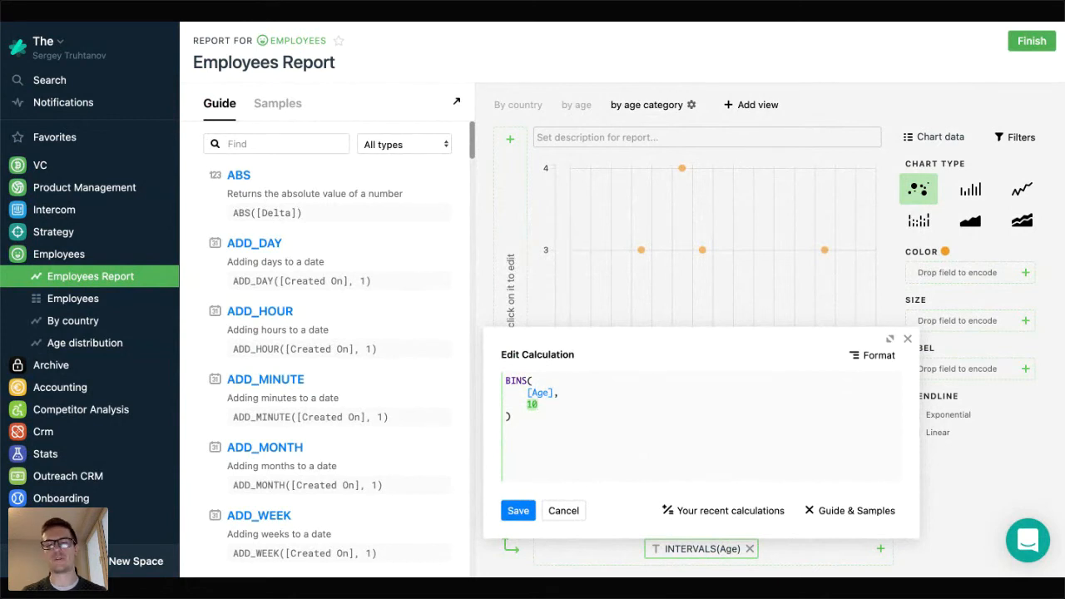
type("4")
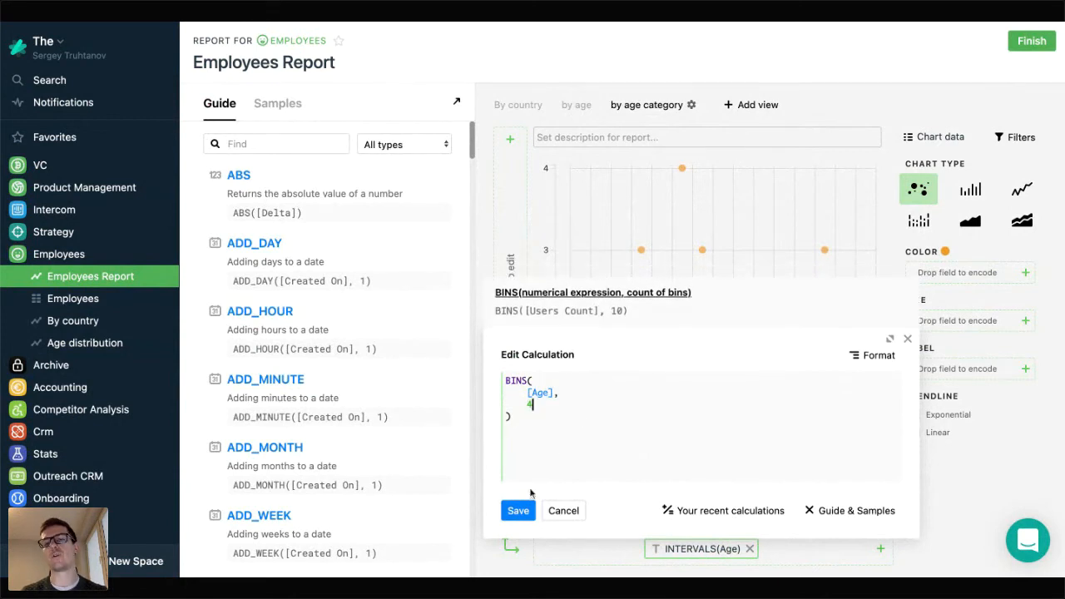
left_click(519, 511)
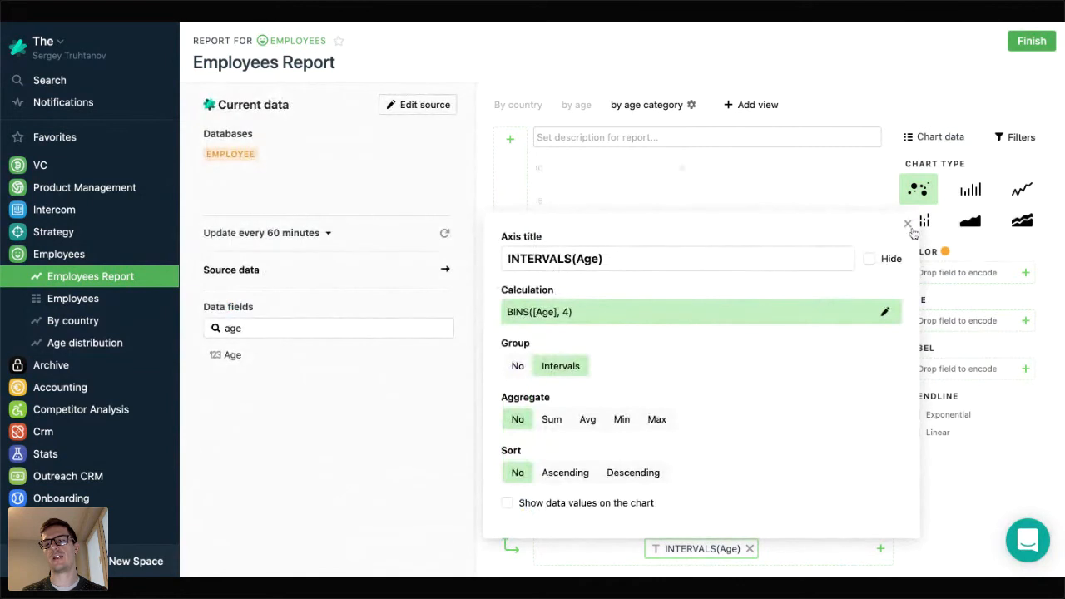
left_click(906, 223)
Step: Switch the age category view to a bar chart, check its intervals and finish editing the report
left_click(968, 193)
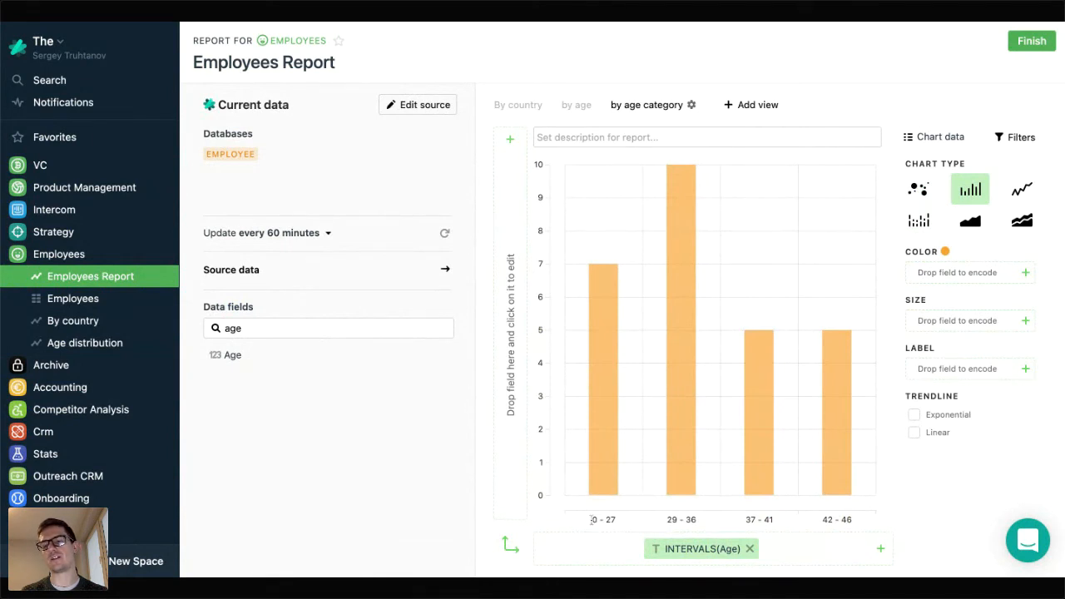
mouse_move(594, 522)
left_mouse_down()
mouse_move(604, 522)
mouse_move(594, 522)
left_mouse_up()
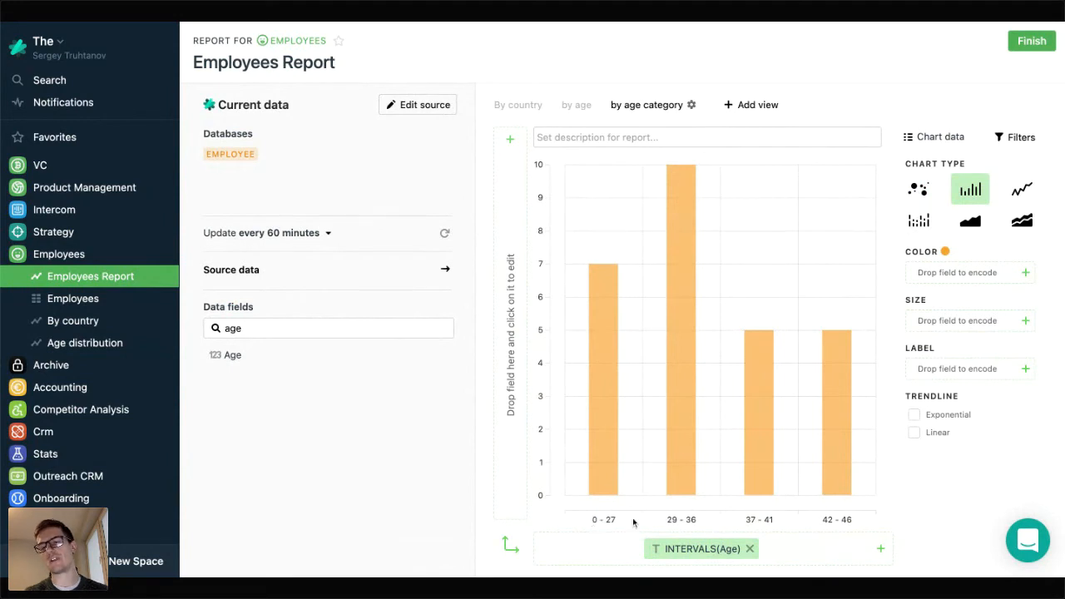
left_click_drag(668, 520, 804, 522)
left_click(827, 522)
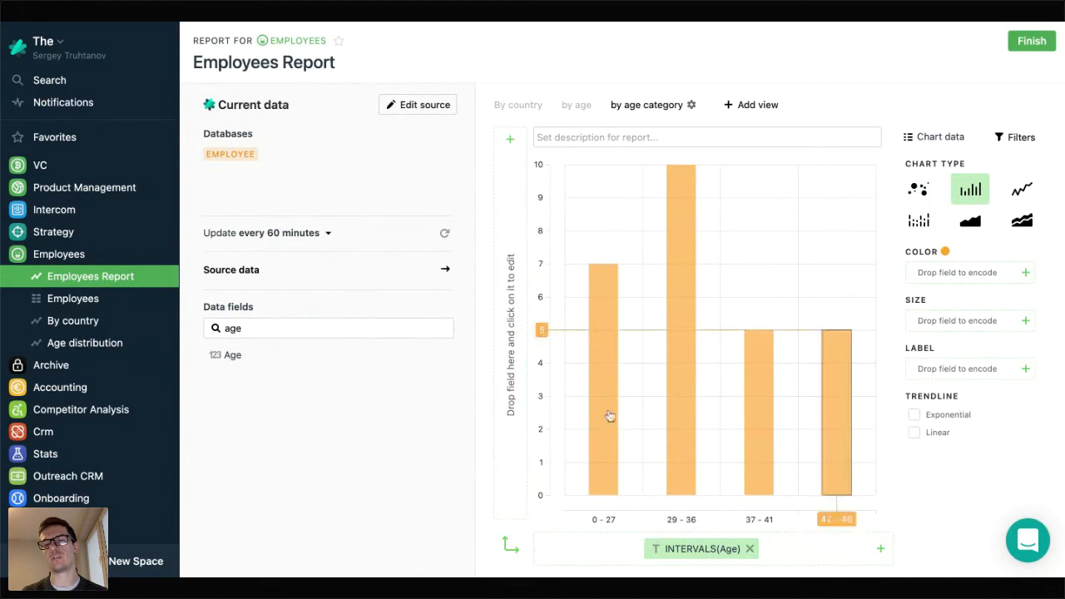
mouse_move(676, 408)
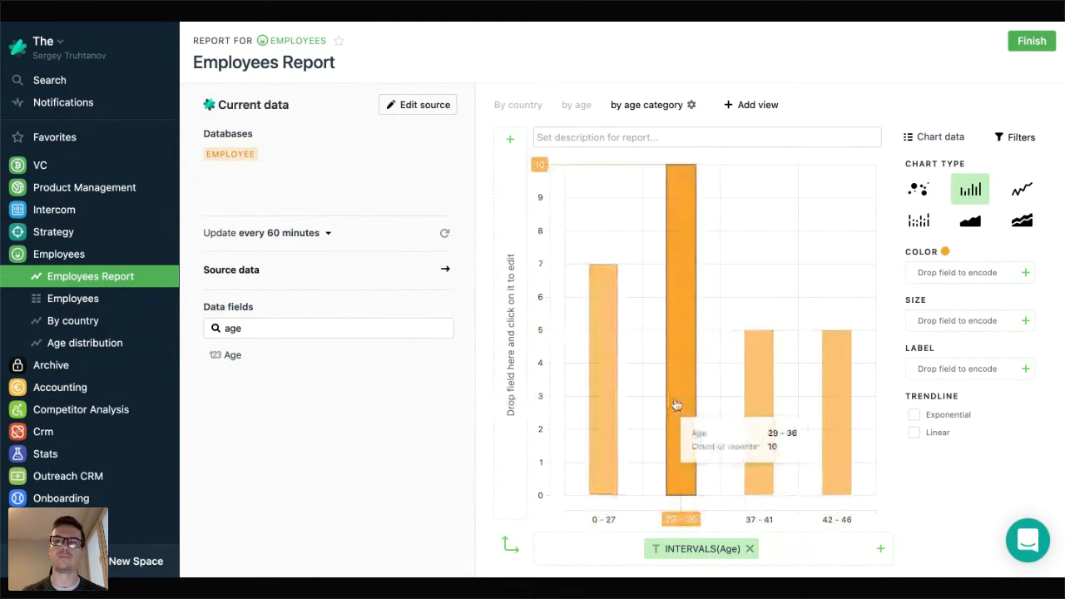
left_click(1032, 41)
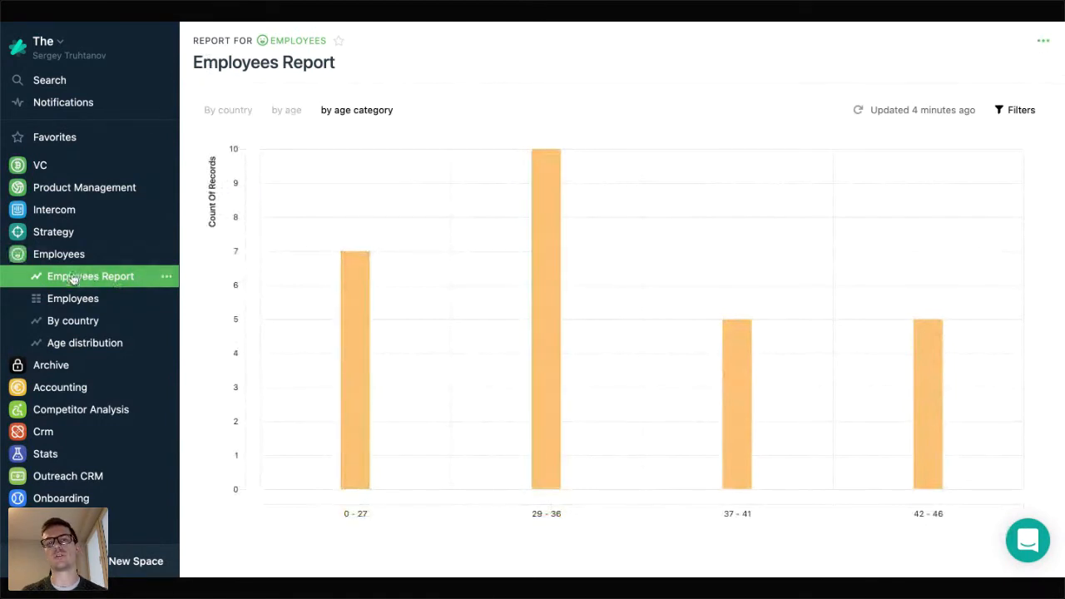
Step: Look through the report's By country, by age and by age category views
left_click(233, 119)
left_click(282, 113)
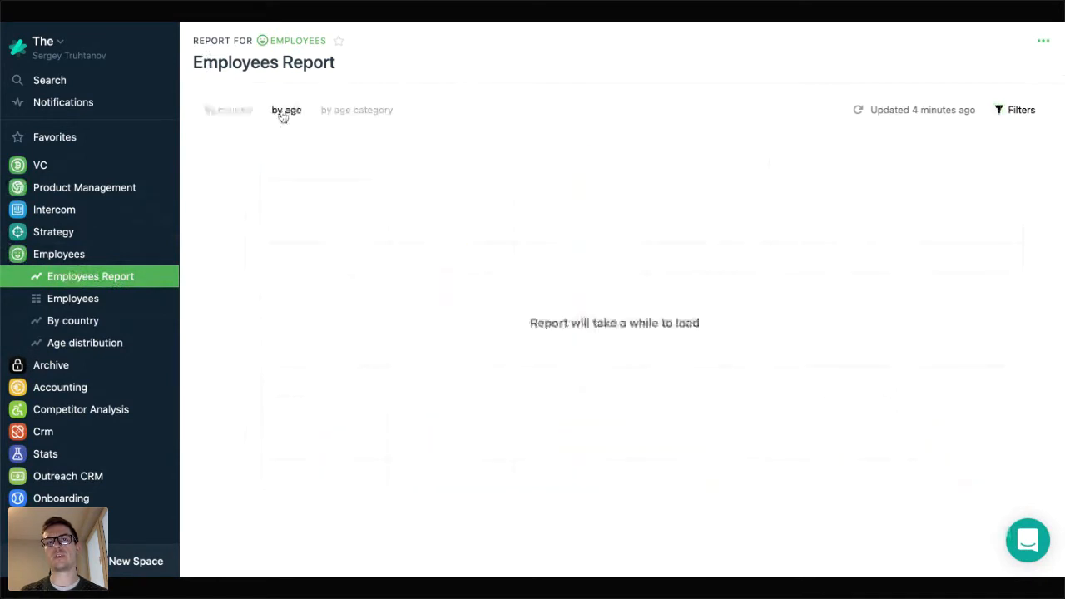
left_click(348, 114)
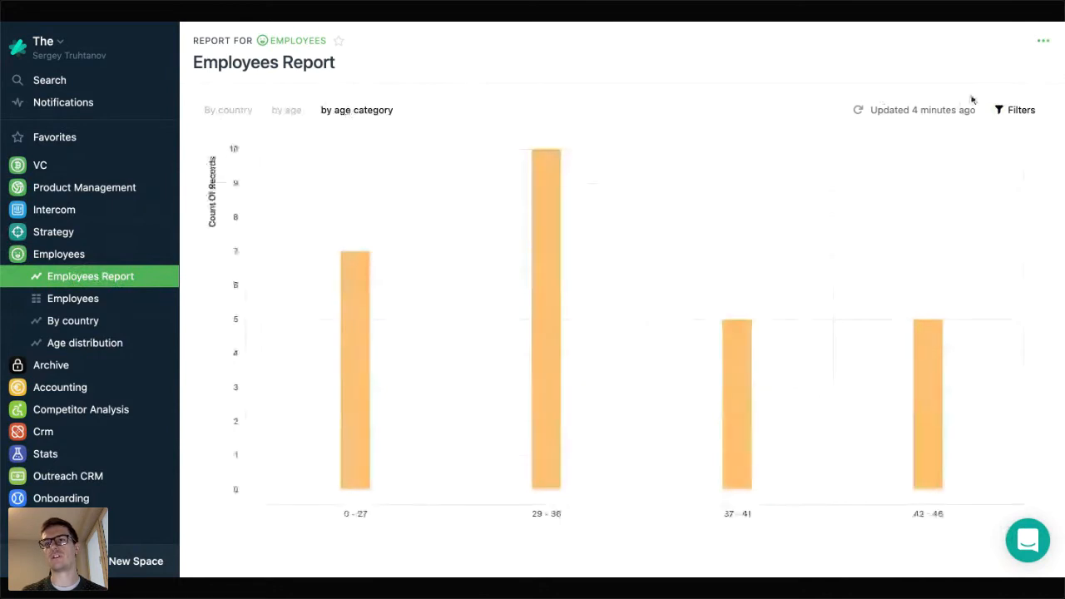
Step: Try filtering the By country view by Count of Records greater than 3, and remove that filter
left_click(1020, 110)
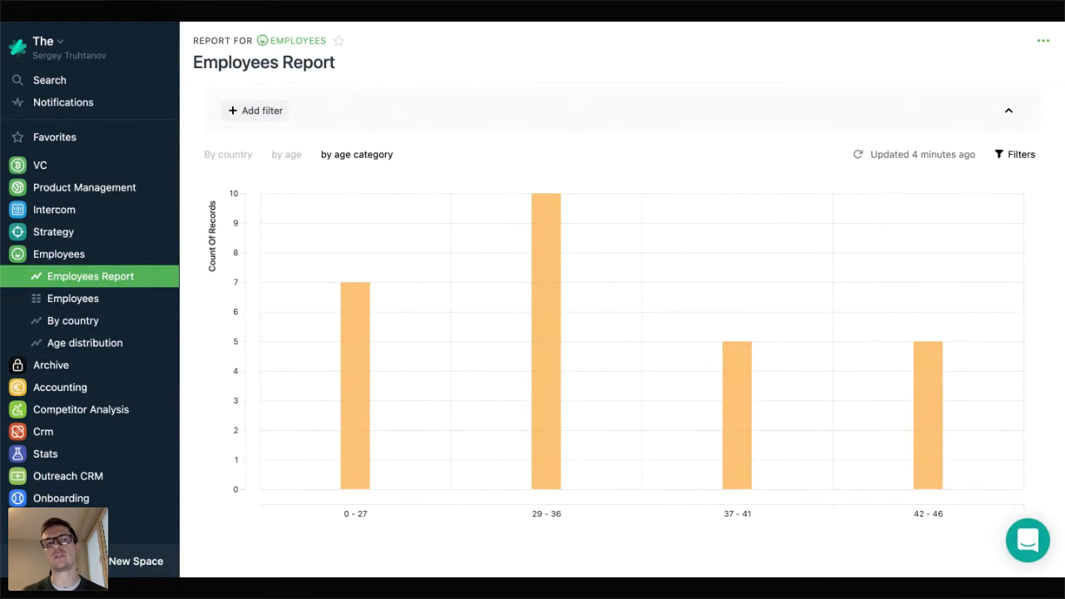
left_click(228, 154)
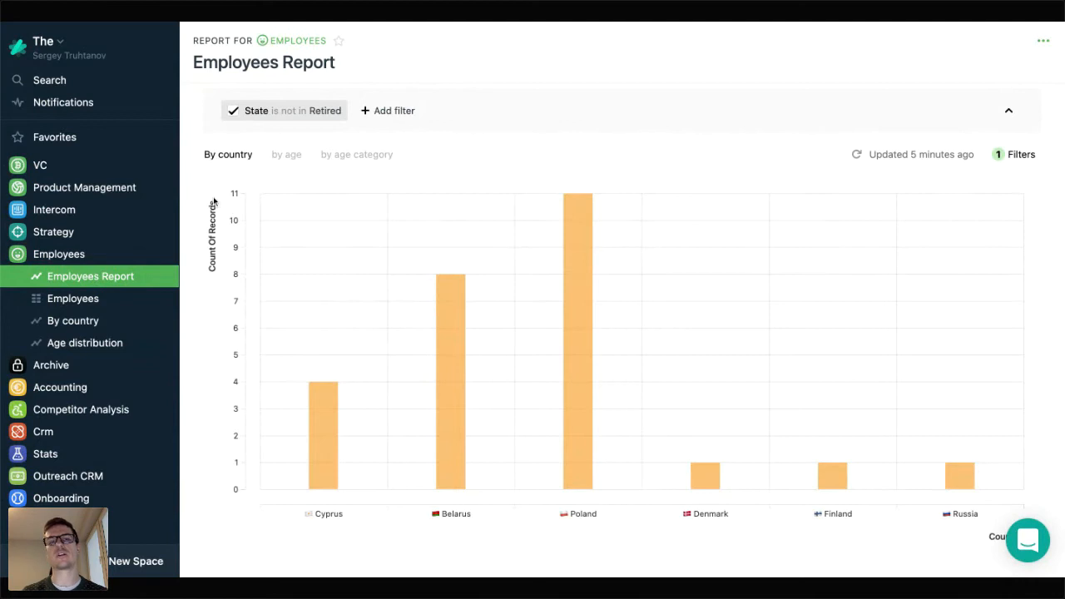
left_click(389, 116)
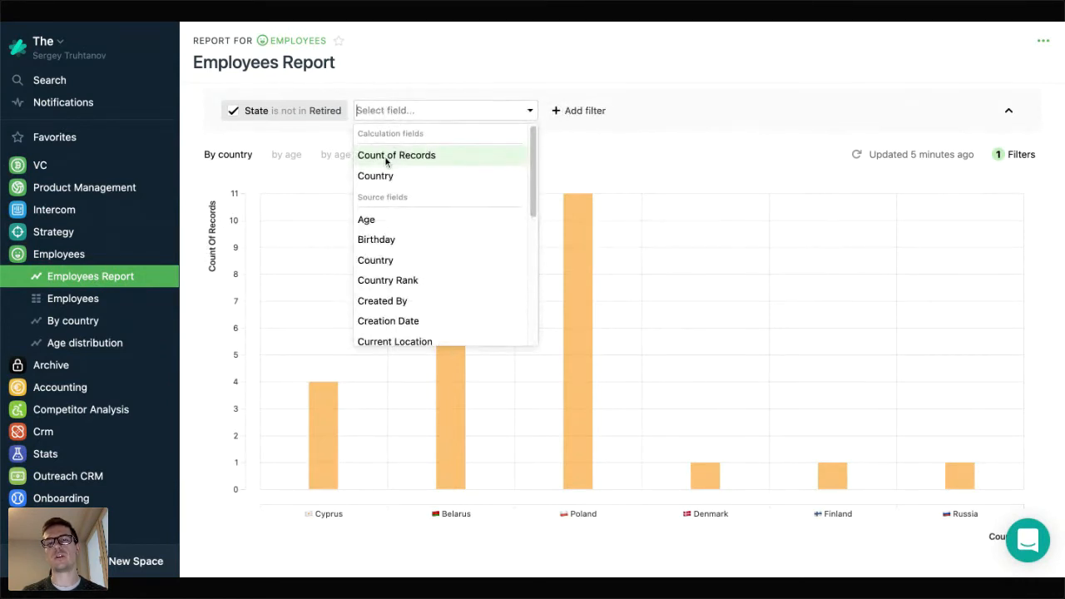
left_click(385, 157)
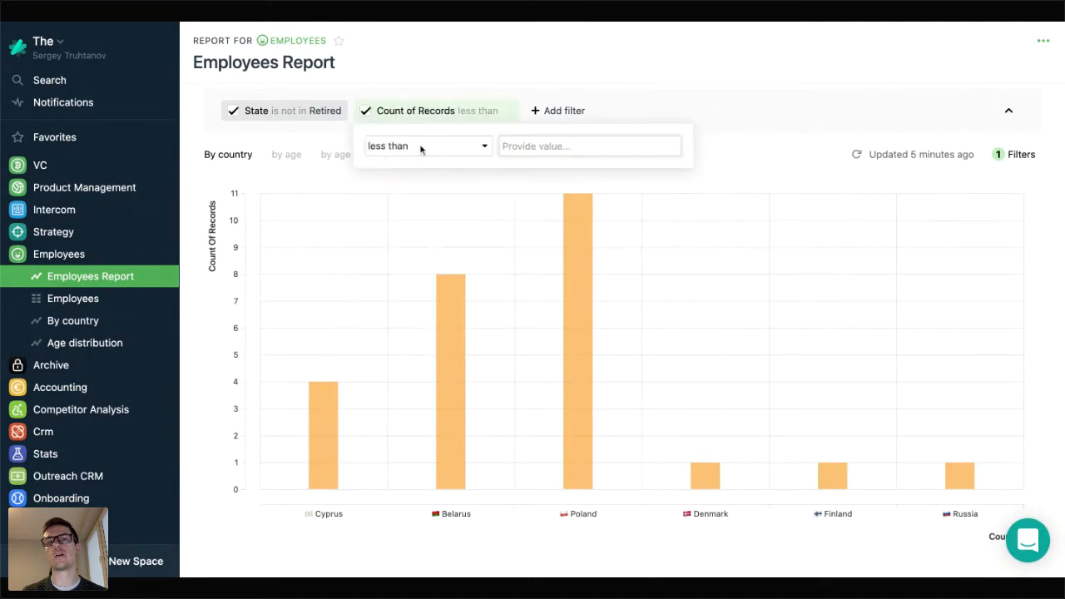
left_click(421, 147)
left_click(397, 211)
left_click(521, 154)
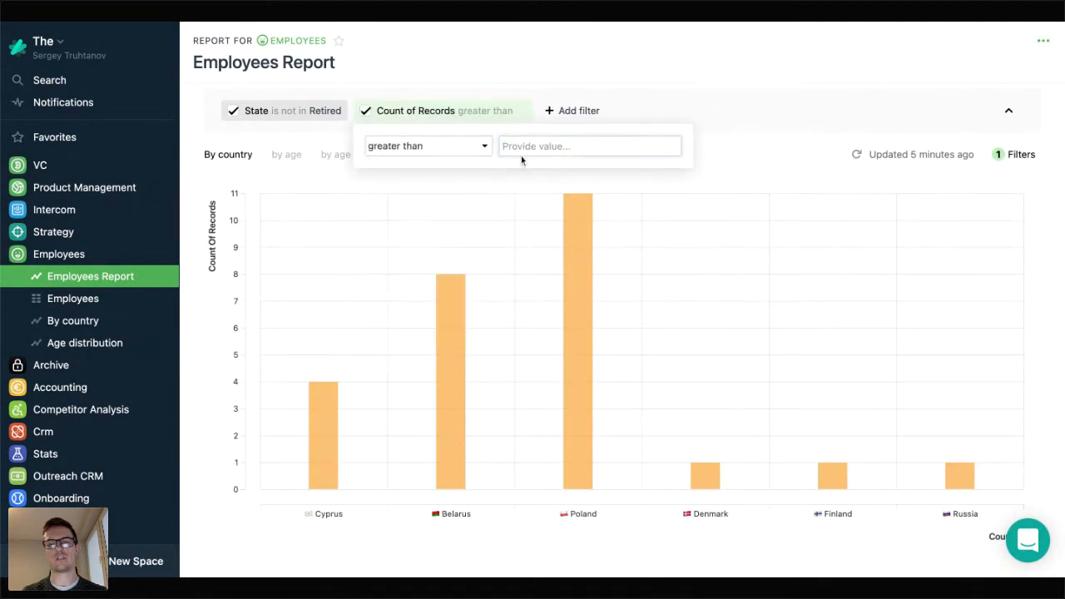
type("3")
left_click(679, 107)
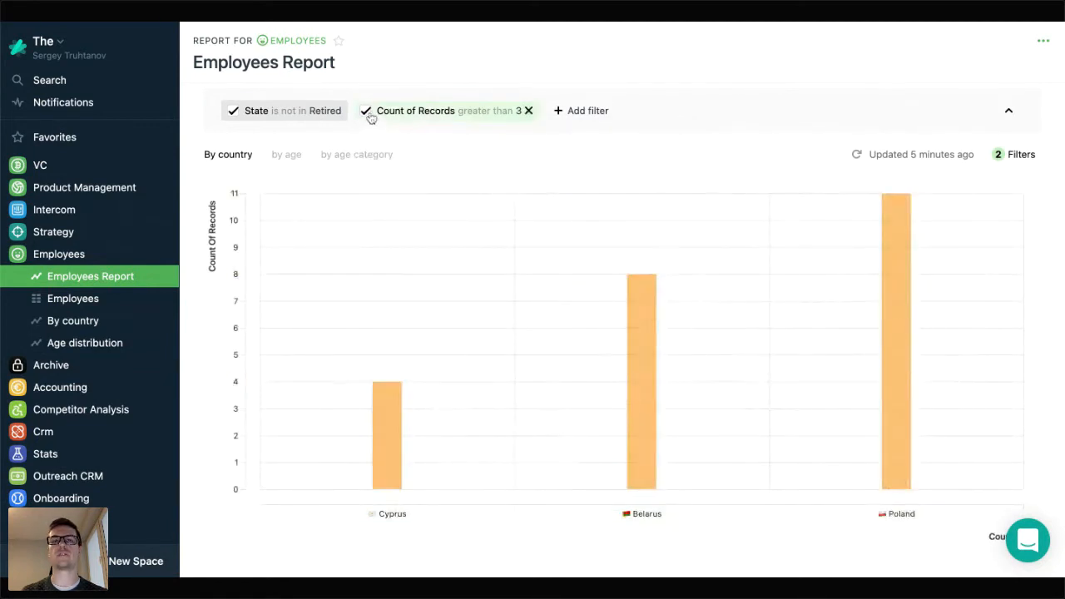
left_click(528, 111)
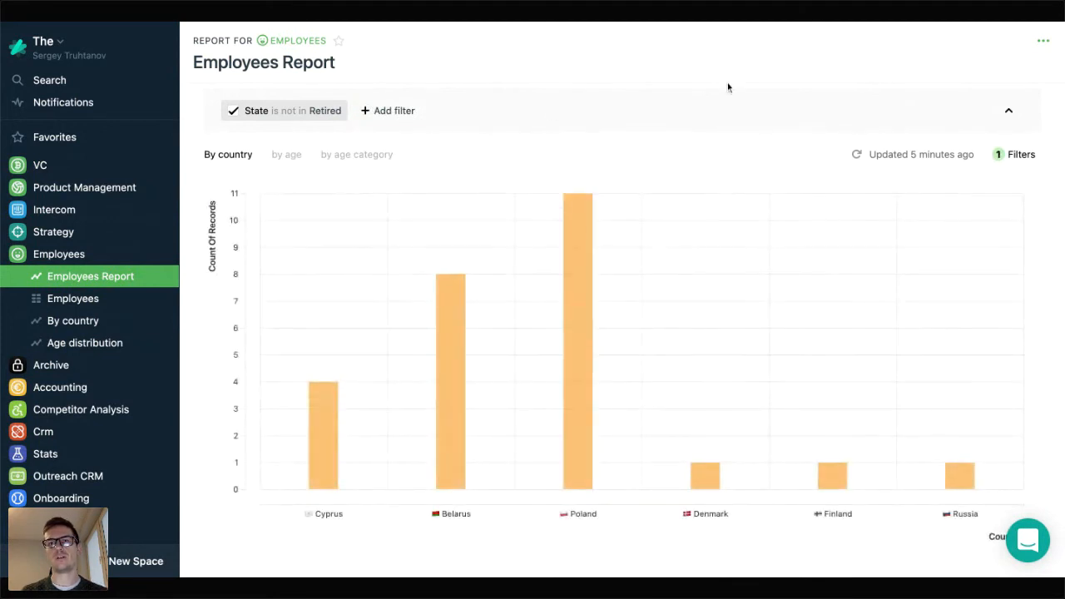
Step: Browse the data behind the By country chart, including its source data, and close the data view
left_click(1043, 43)
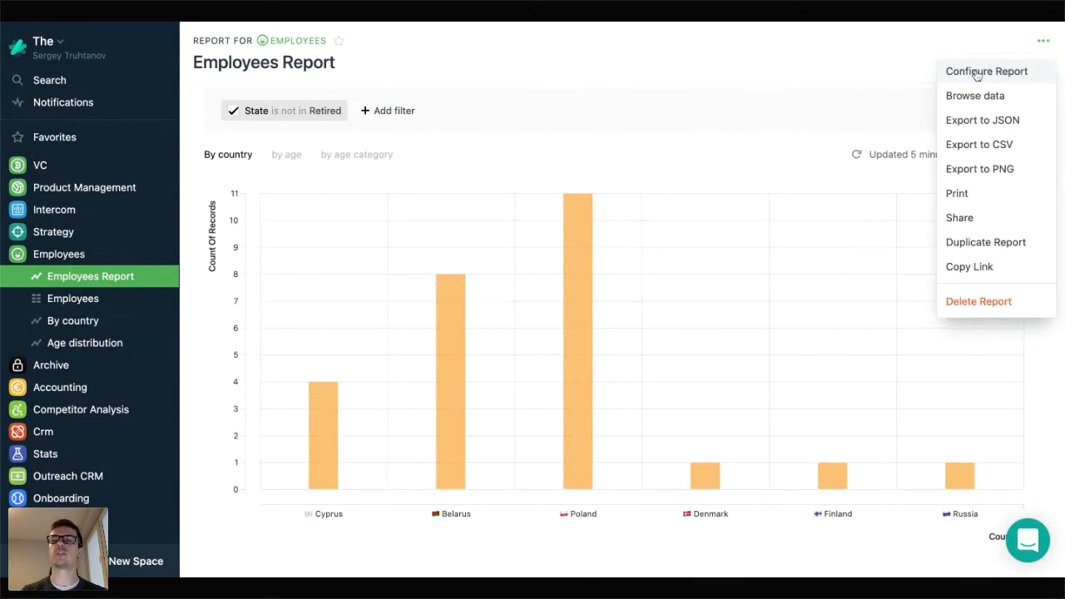
left_click(989, 97)
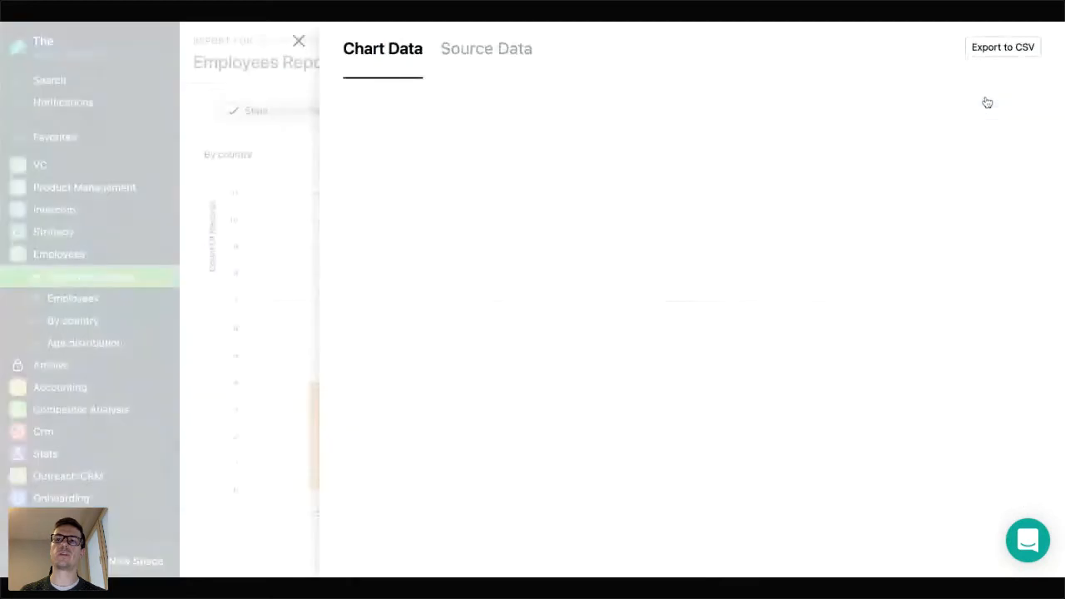
left_click(484, 50)
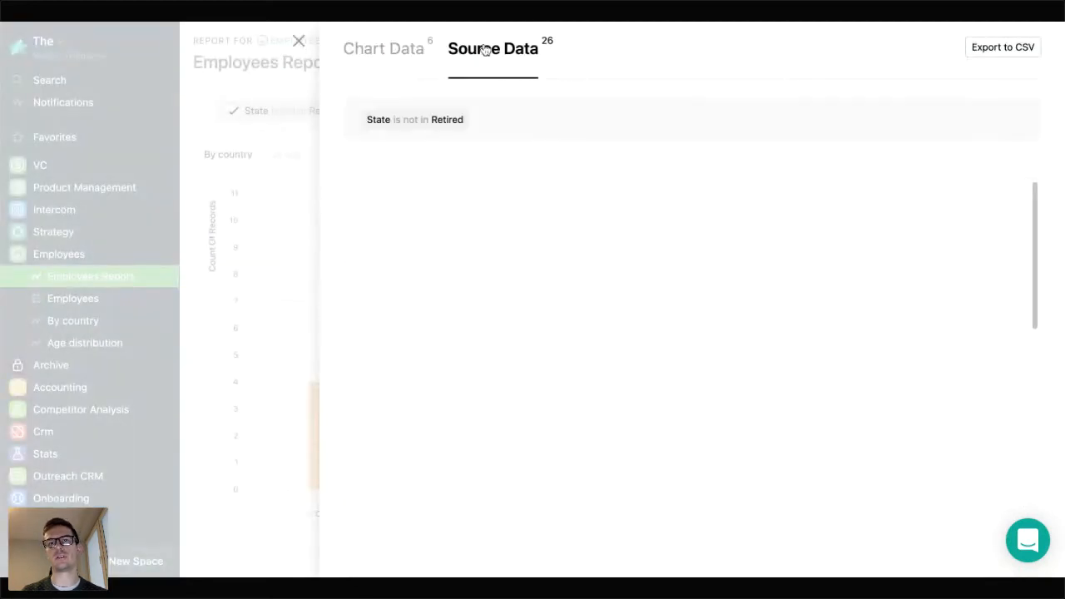
left_click(298, 42)
Step: Share the Employees Report by generating a public link and copy that link
left_click(1044, 43)
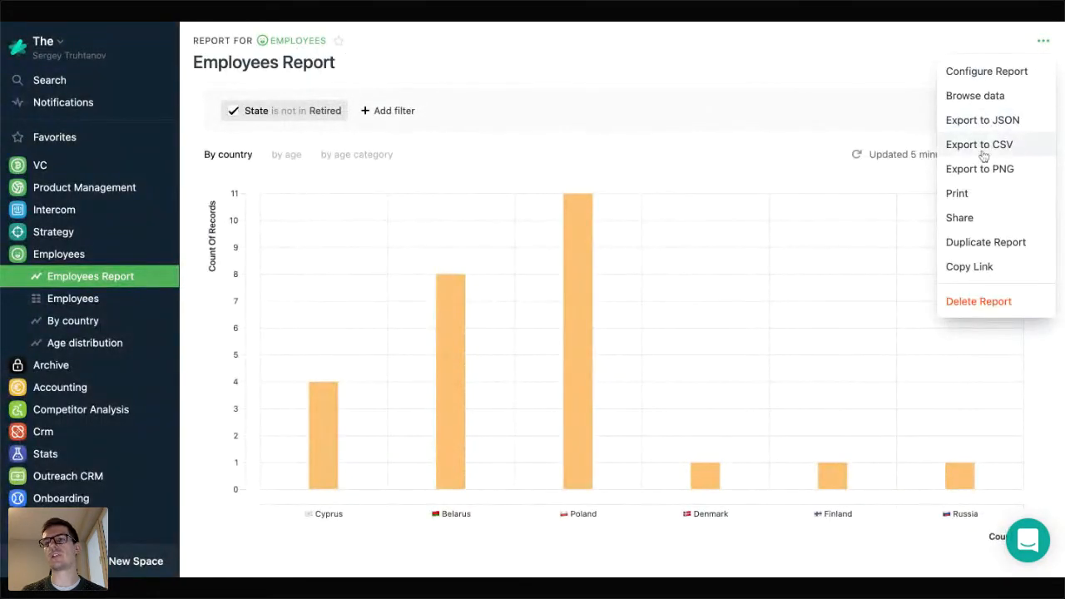
left_click(971, 221)
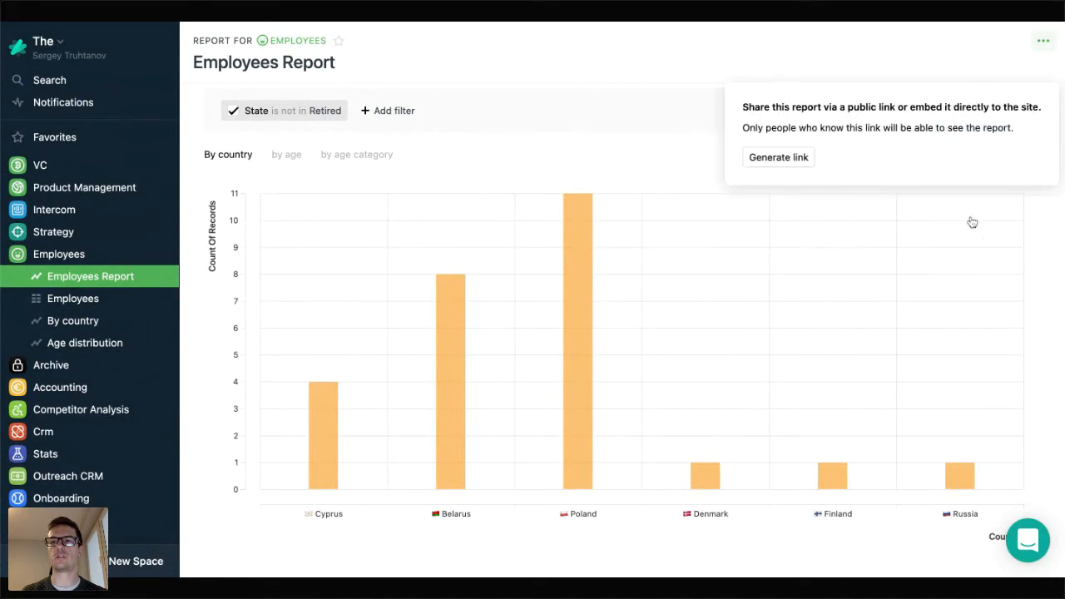
left_click(778, 158)
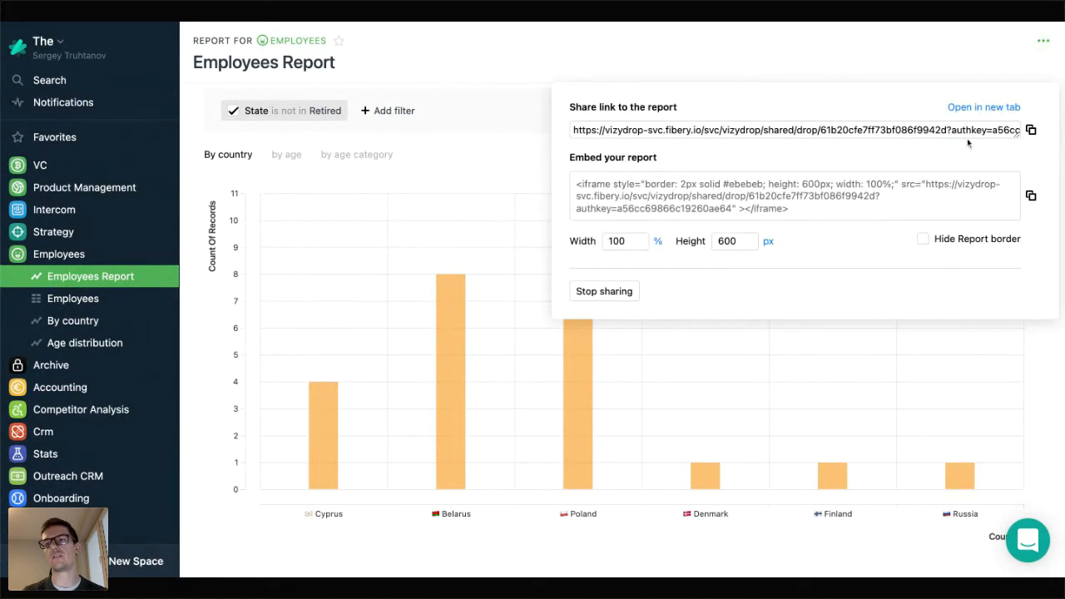
left_click(1033, 131)
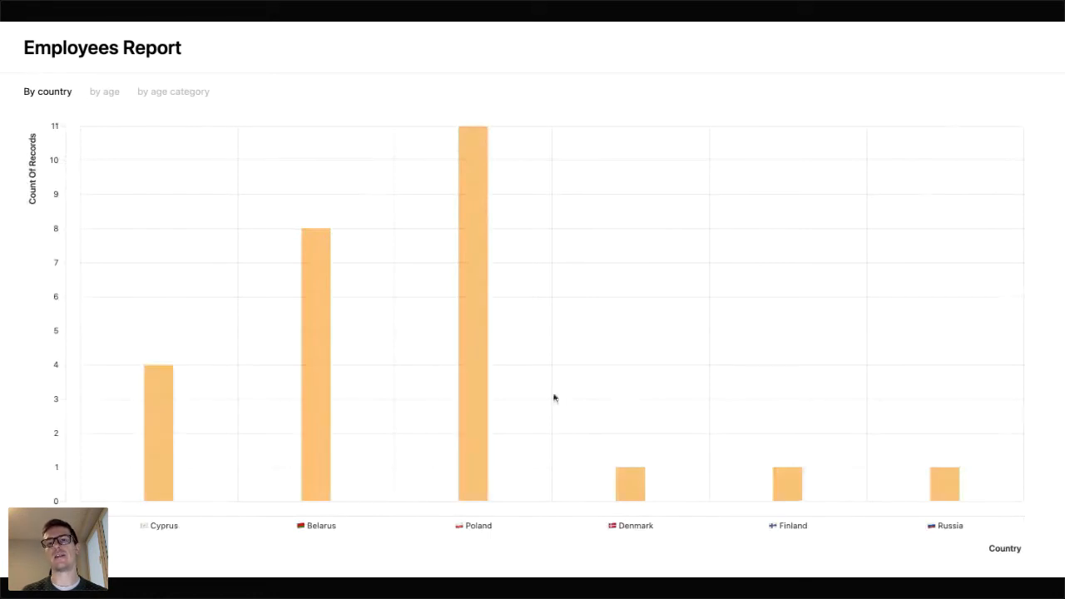
Step: Review the publicly shared report: check the Poland bar's details, then view the by age and by age category charts
mouse_move(482, 387)
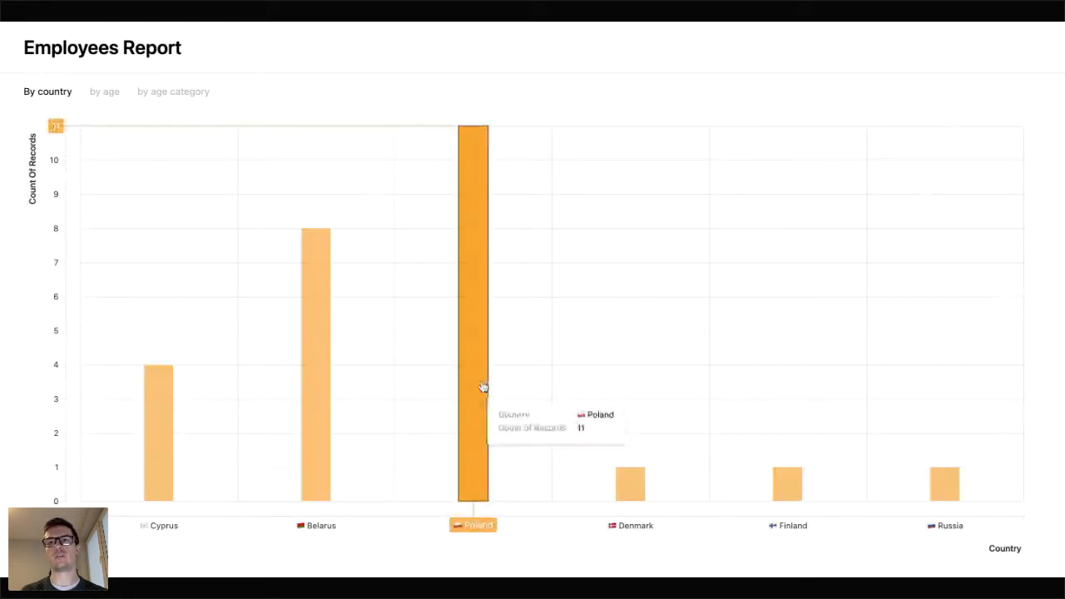
left_click(483, 387)
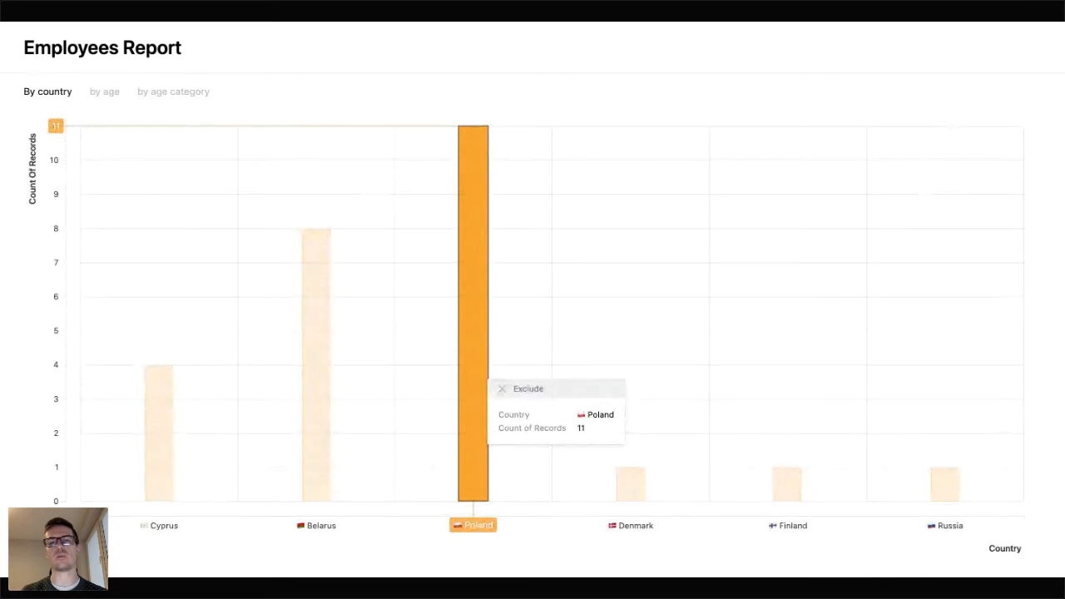
left_click(680, 258)
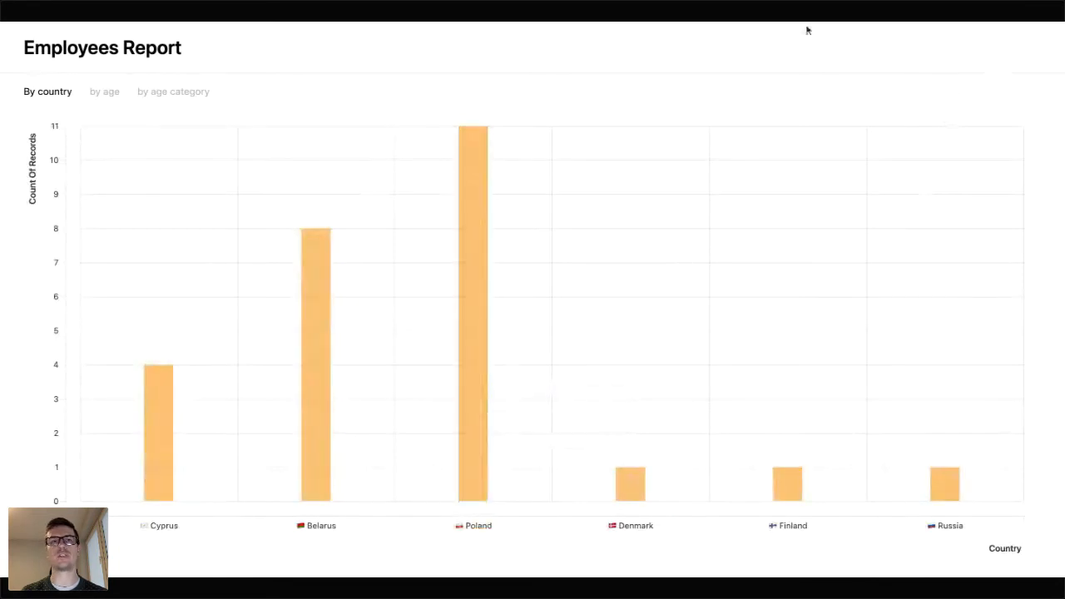
left_click(95, 98)
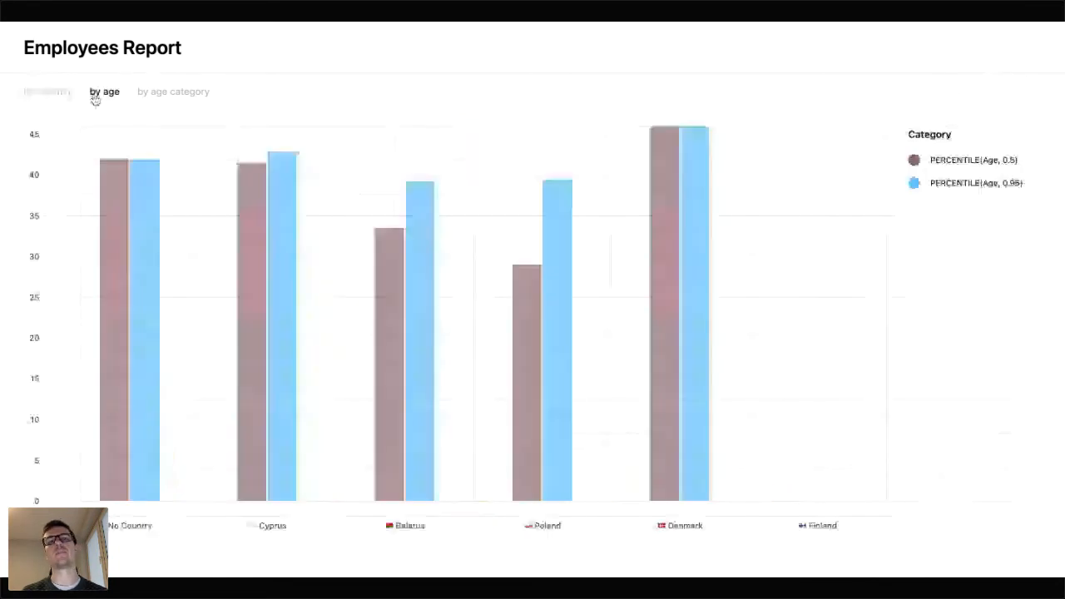
left_click(154, 94)
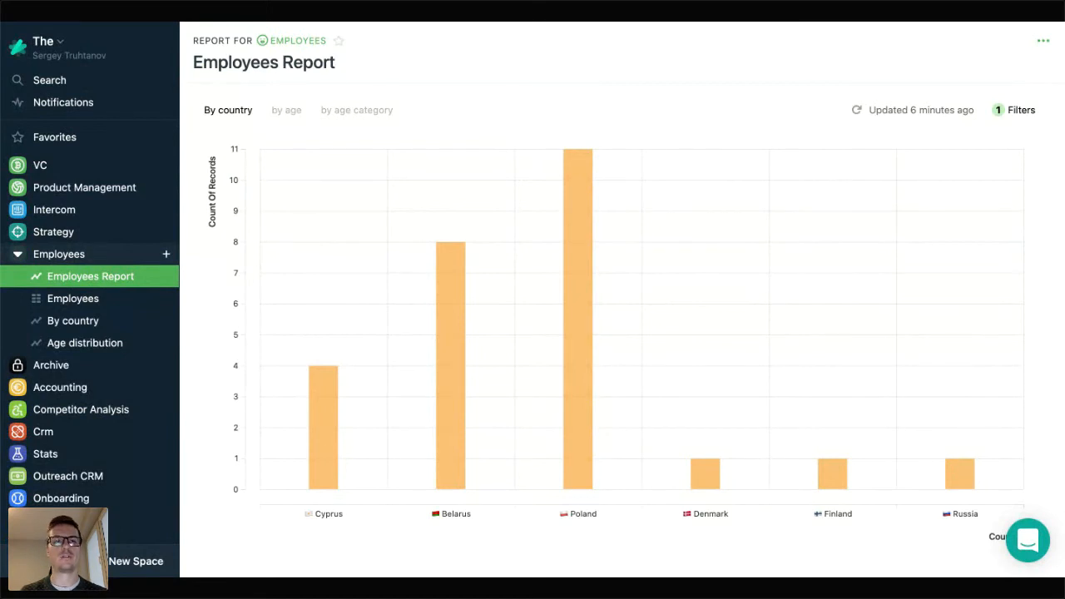
Step: Collapse the Employees space and create a folder named "Webinar reports" in the Product Management space
left_click(17, 254)
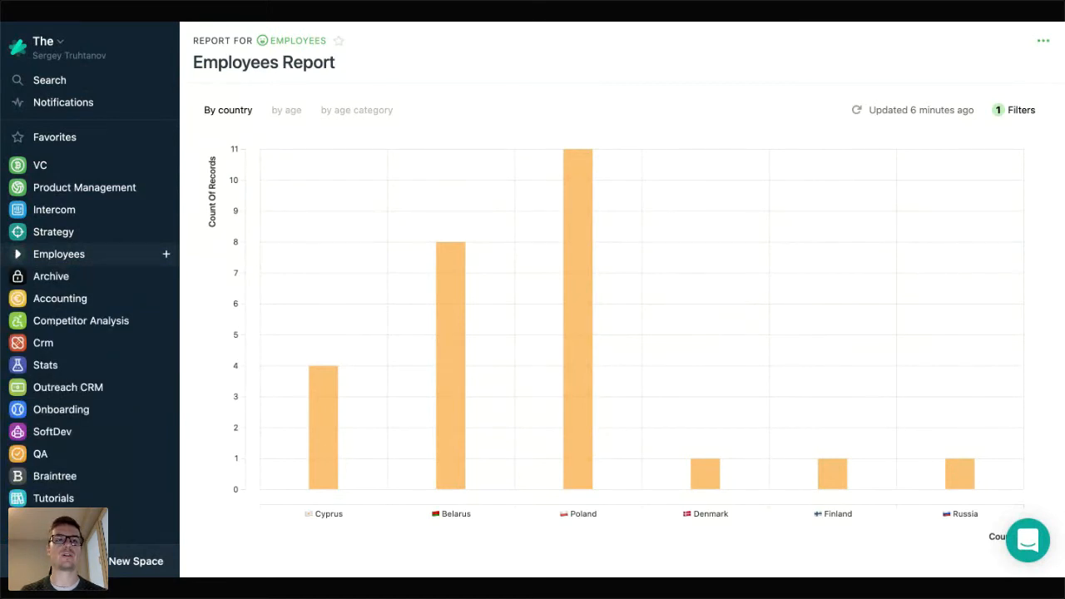
left_click(81, 188)
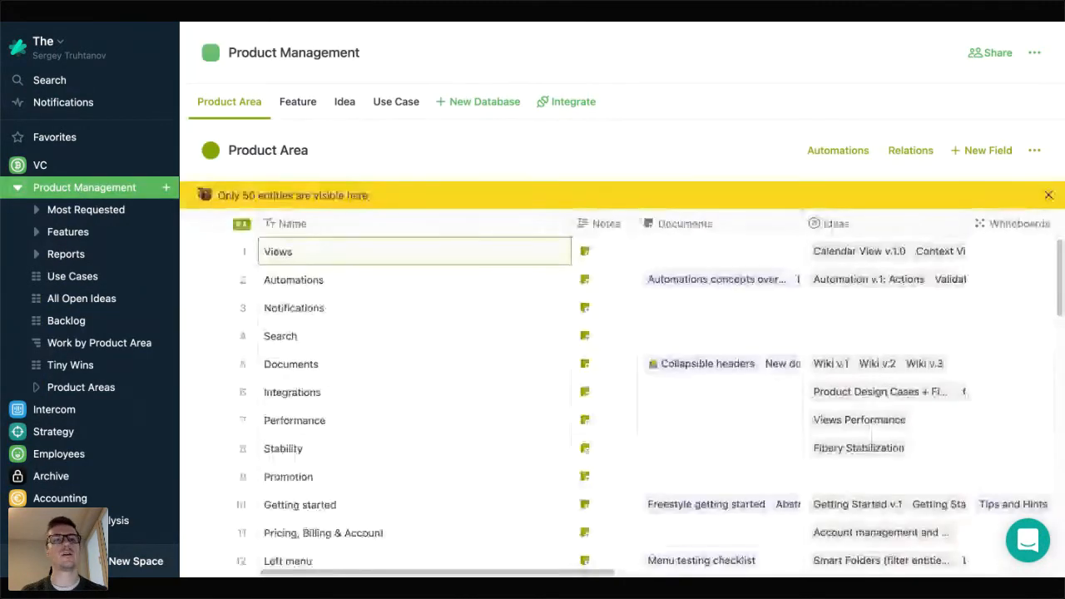
left_click(167, 190)
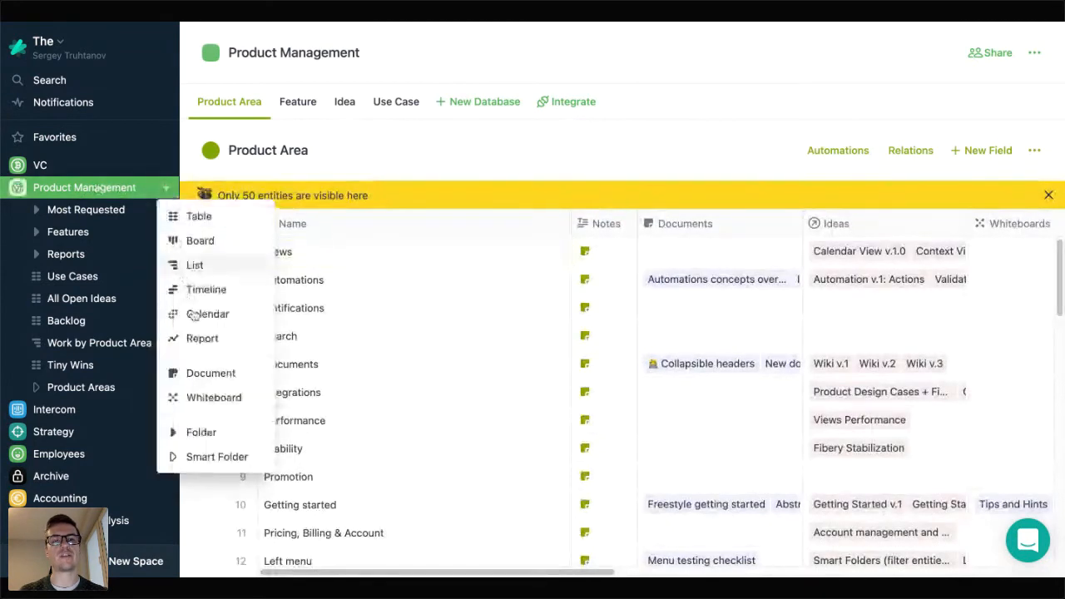
left_click(198, 437)
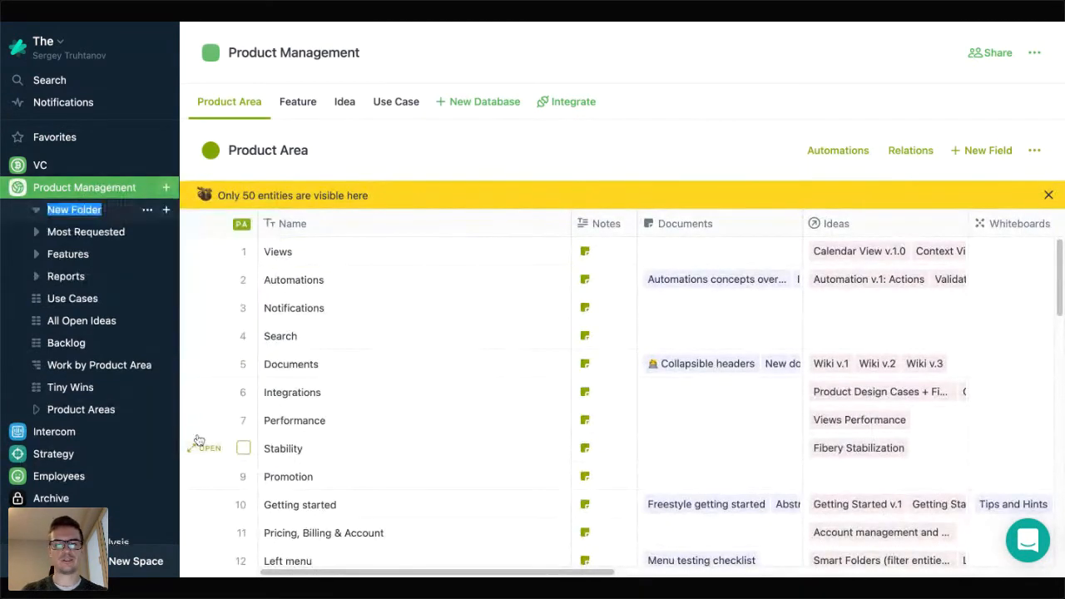
type("Webinar reports")
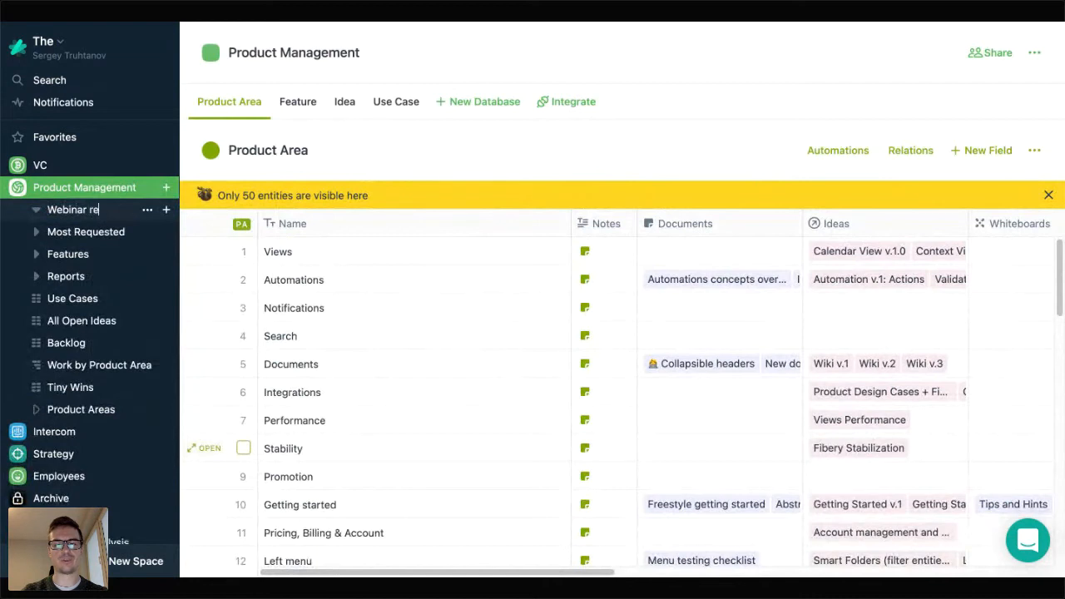
key("Return")
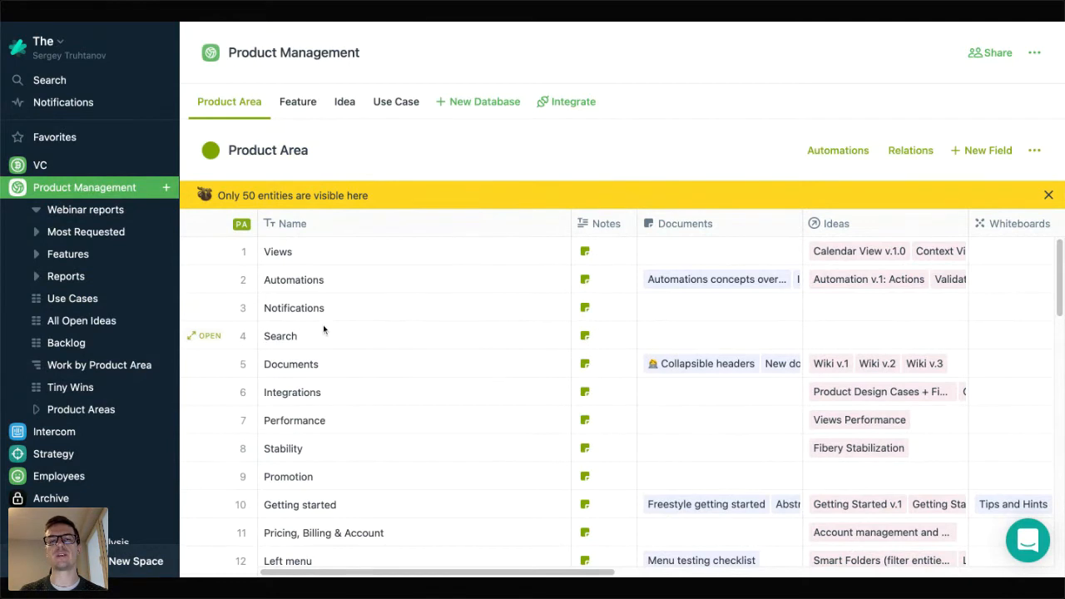
Step: Look through the Product Area records and examine the database's relations to Insight, Feature and other databases
scroll(324, 329, "down", 2)
scroll(323, 325, "down", 5)
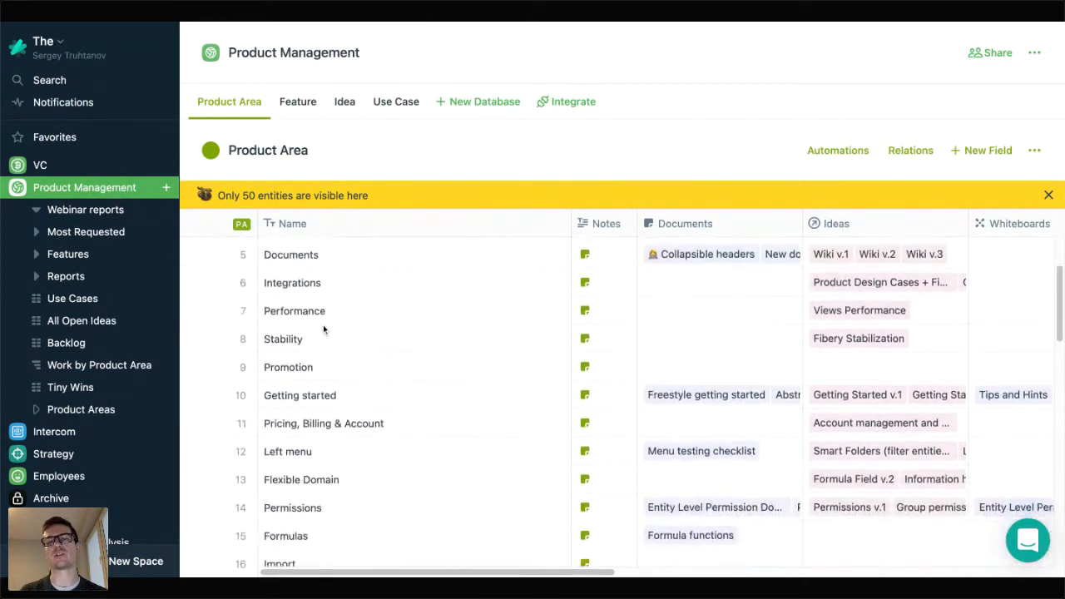
scroll(616, 399, "up", 4)
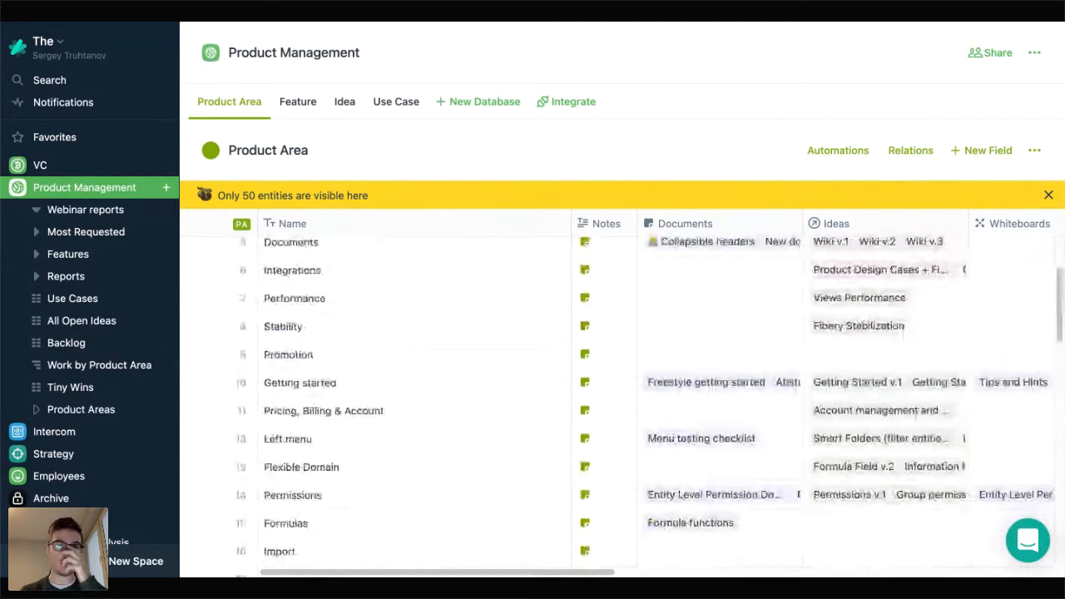
scroll(622, 399, "up", 3)
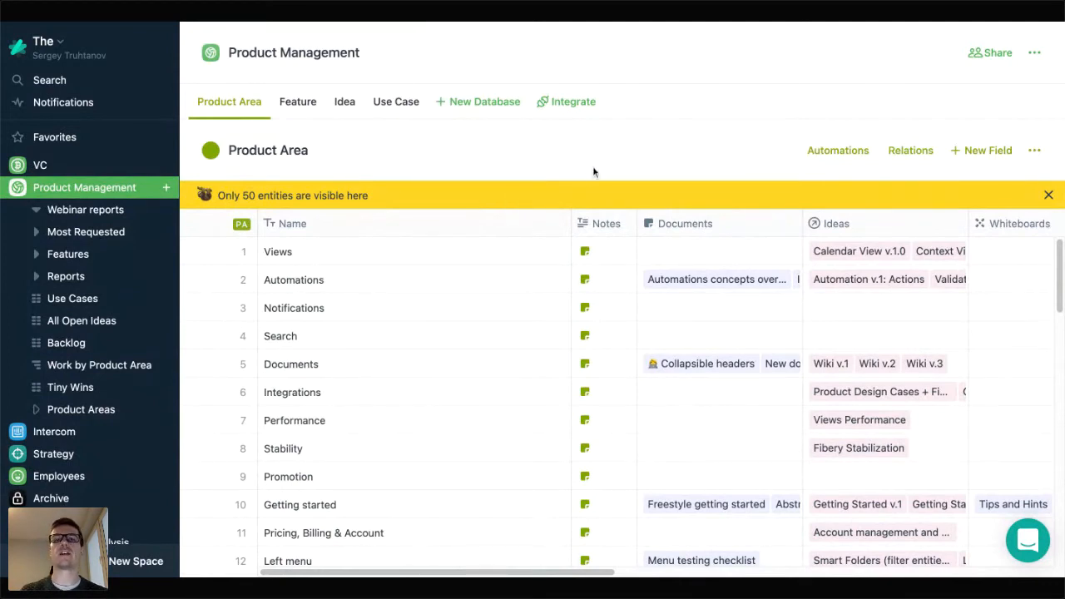
left_click(897, 153)
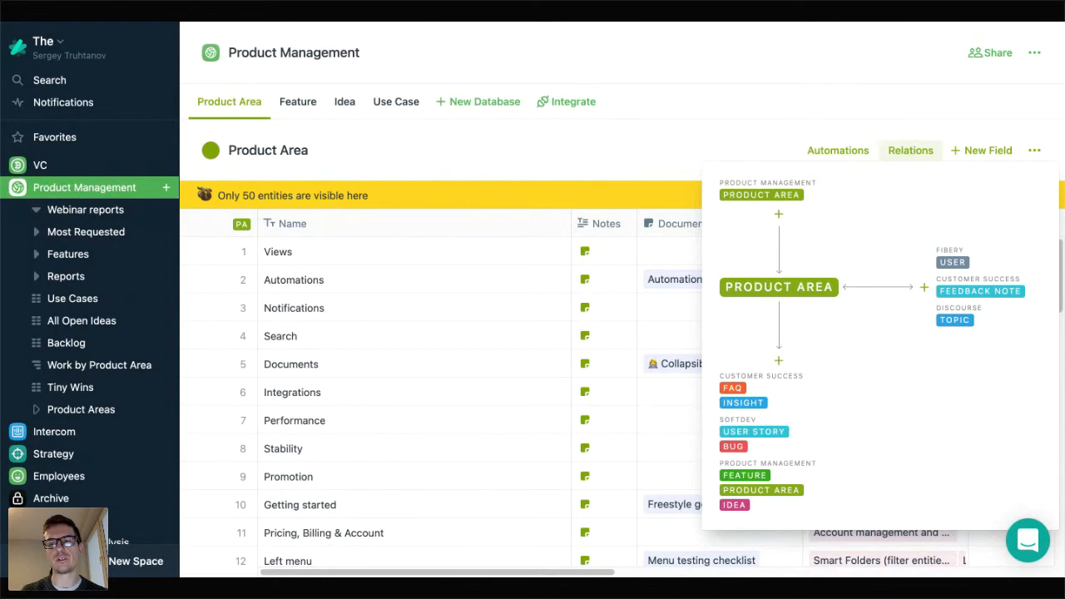
mouse_move(740, 411)
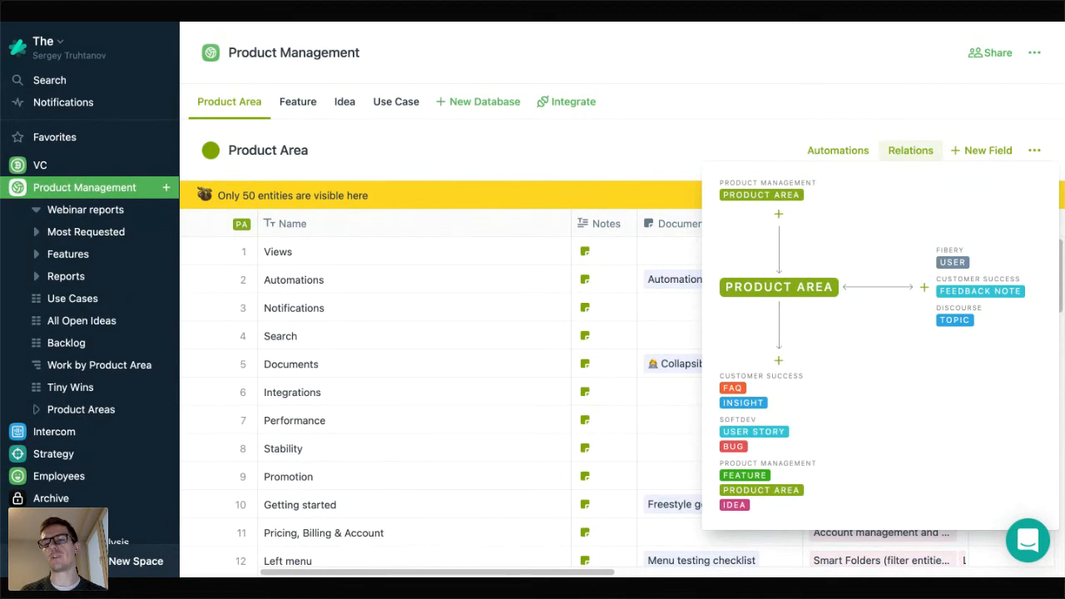
mouse_move(732, 480)
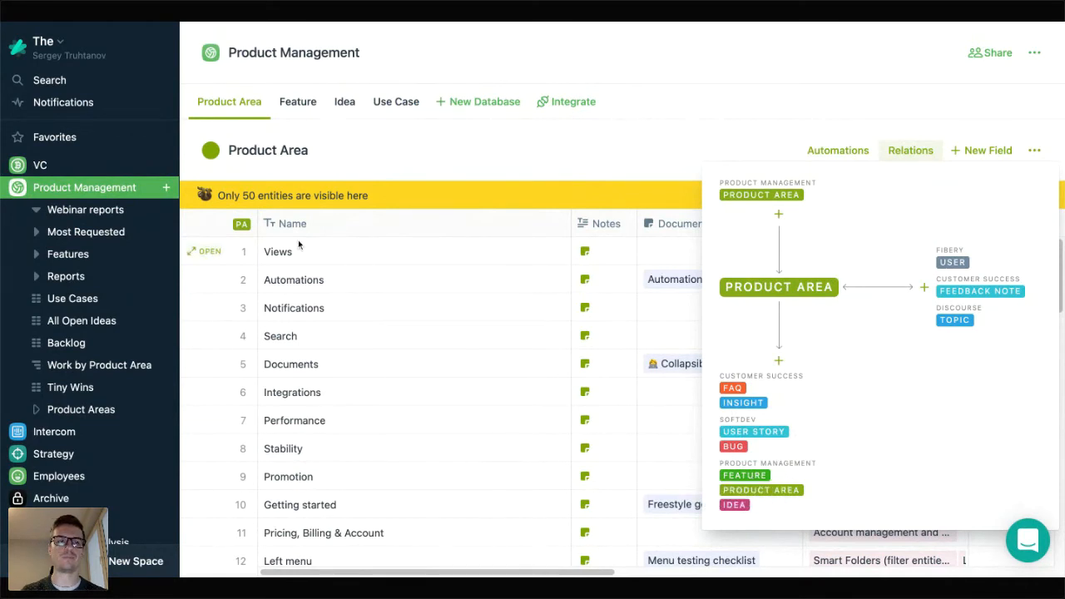
Step: Create a report in the Webinar reports folder, try to name it "Most requested", and dismiss the error notice
mouse_move(166, 214)
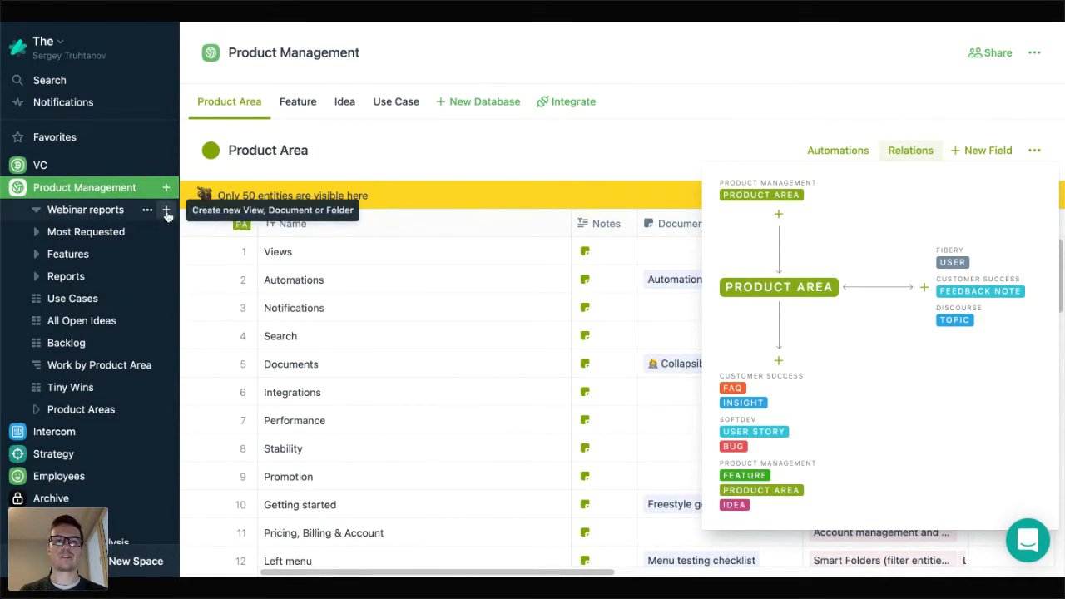
left_click(166, 213)
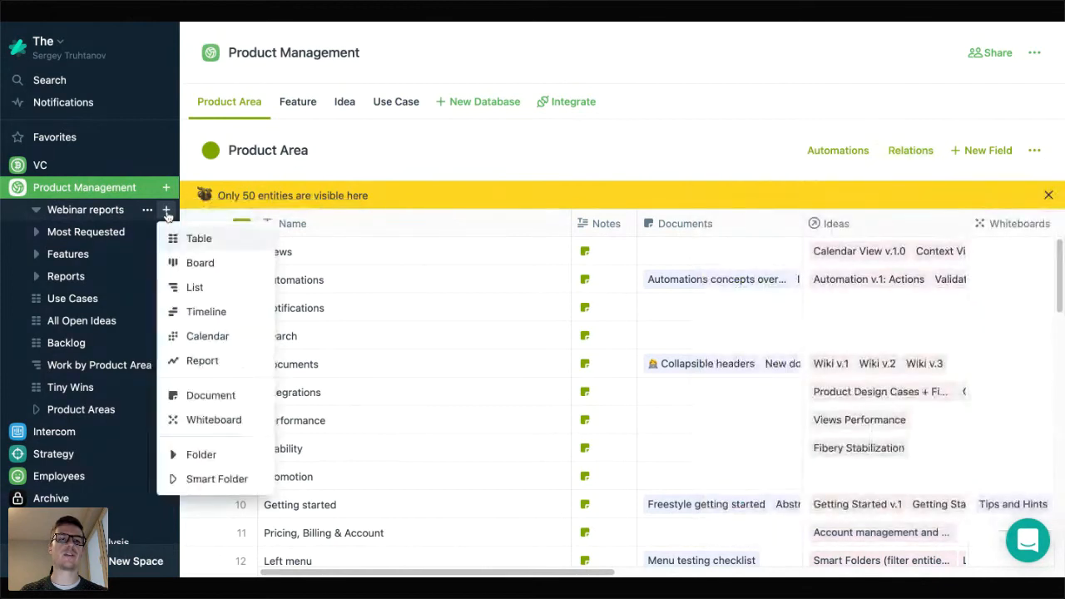
left_click(202, 360)
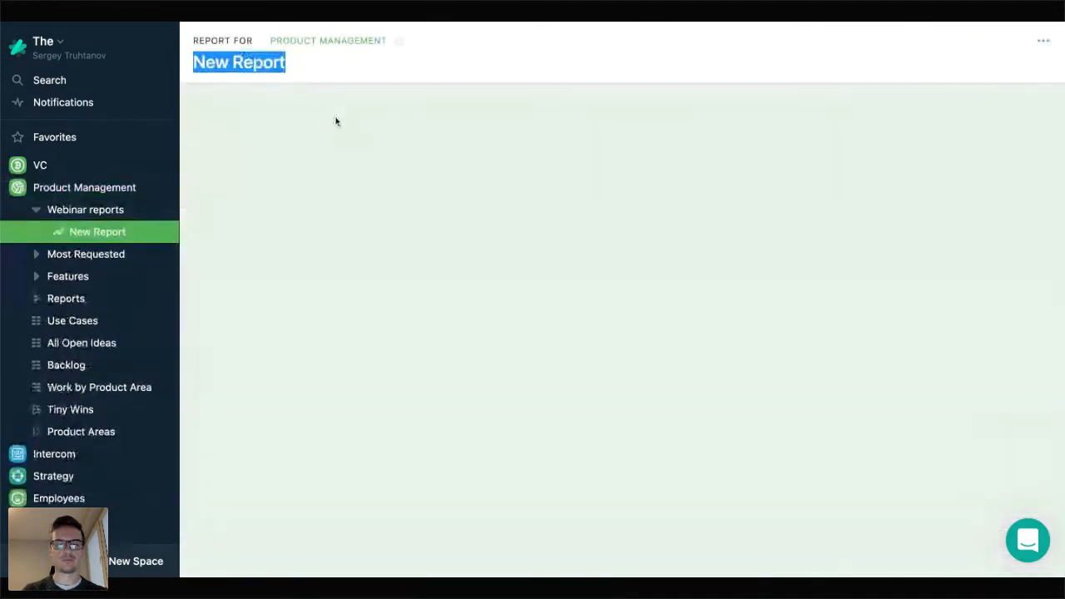
type("Most requ")
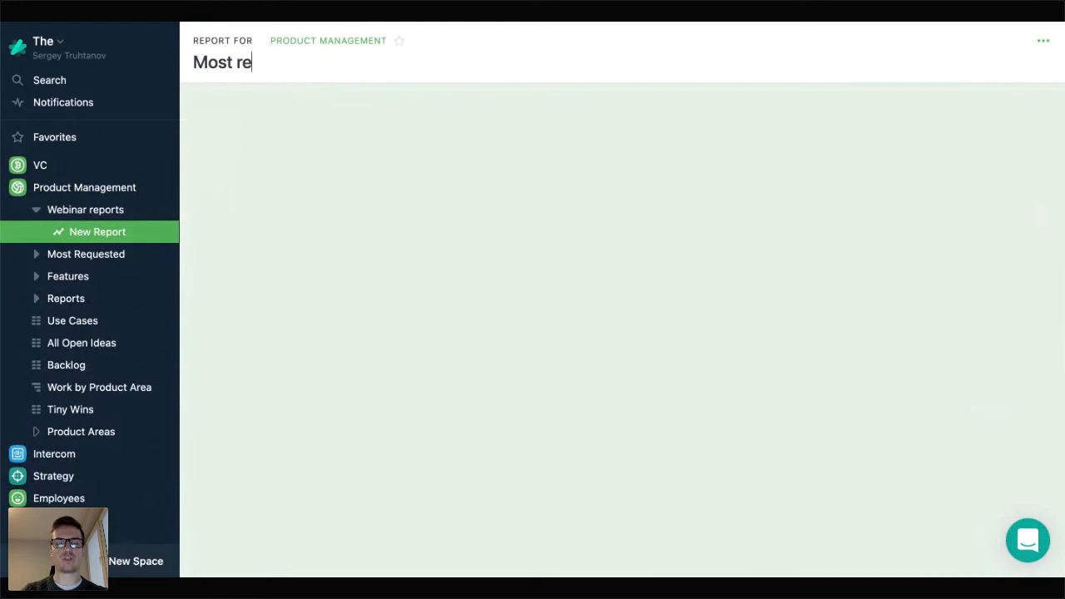
type("ested")
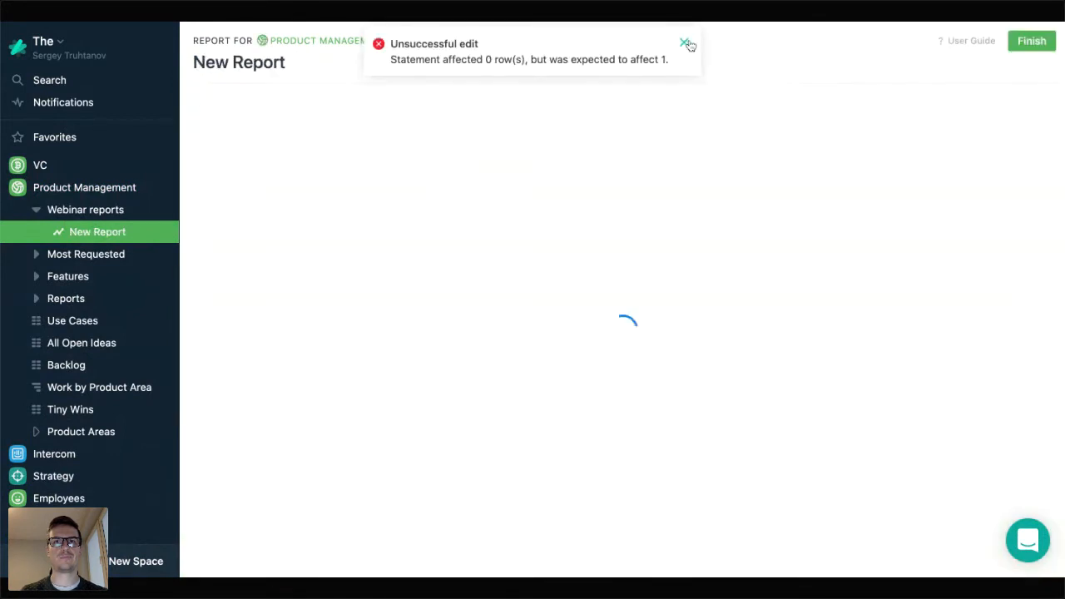
left_click(686, 43)
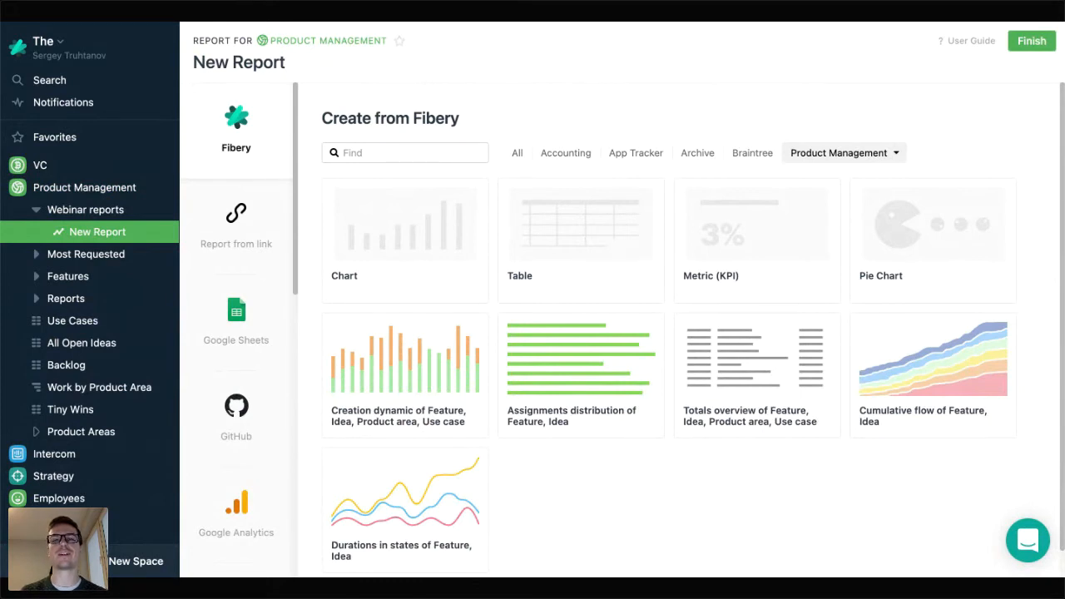
Step: Start a chart report on current data and add the Feature and Idea databases as its sources
left_click(430, 227)
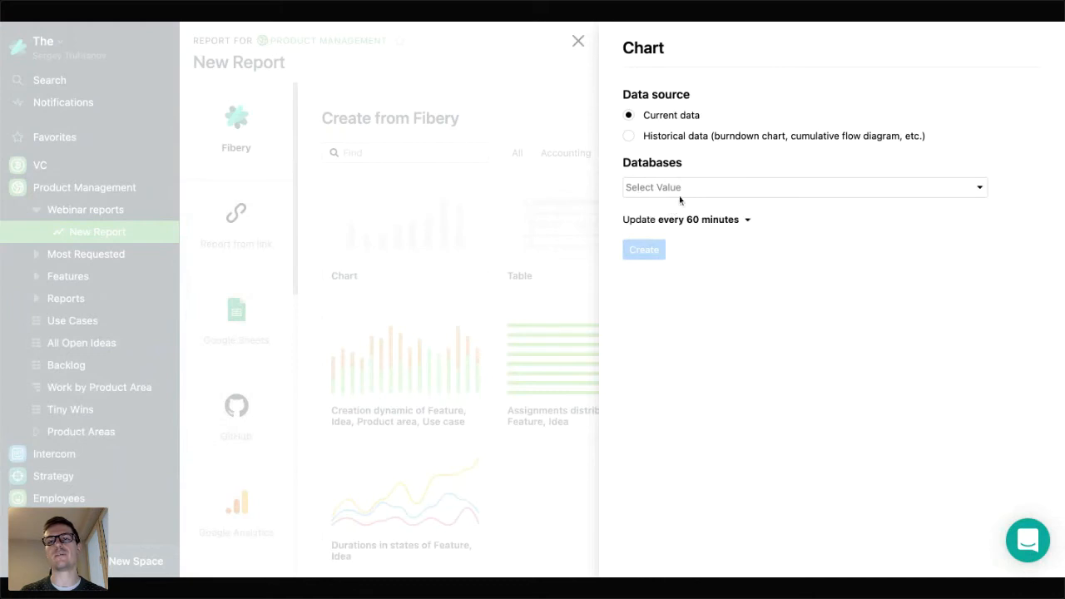
left_click(686, 191)
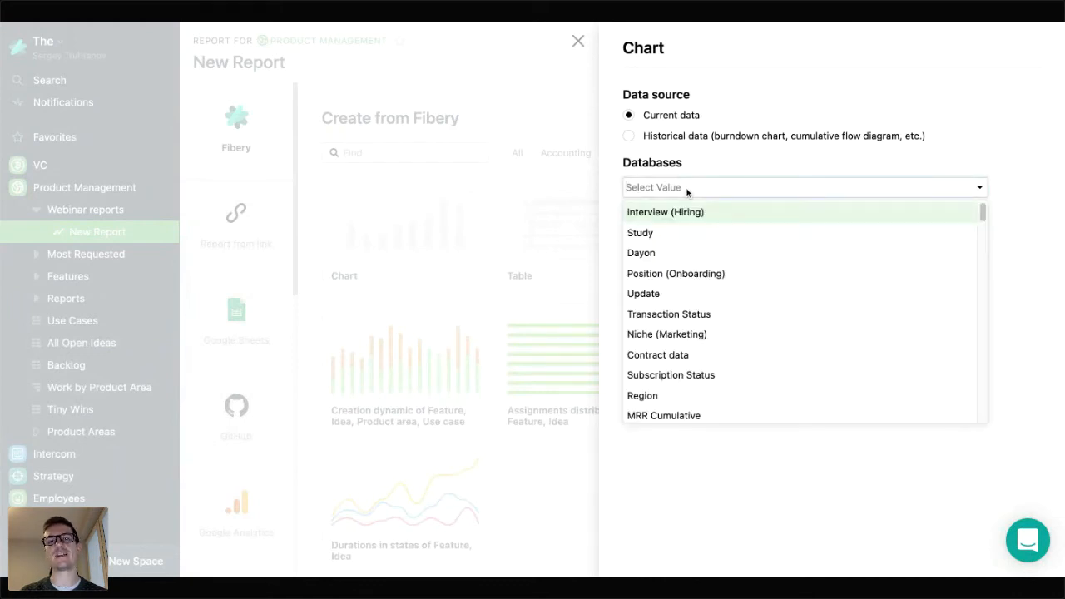
type("fe")
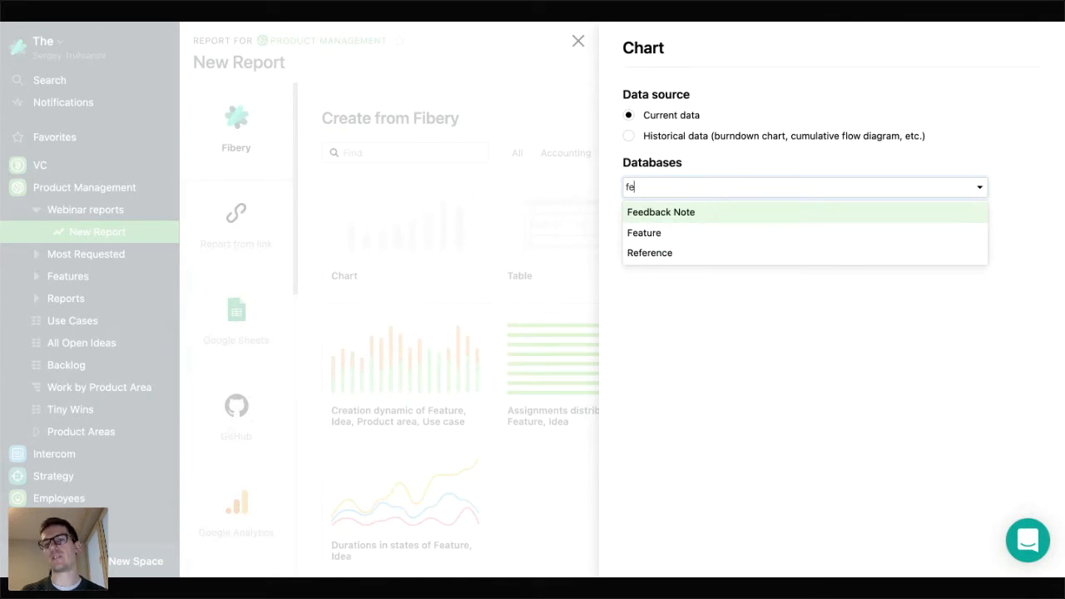
key("Down")
key("Return")
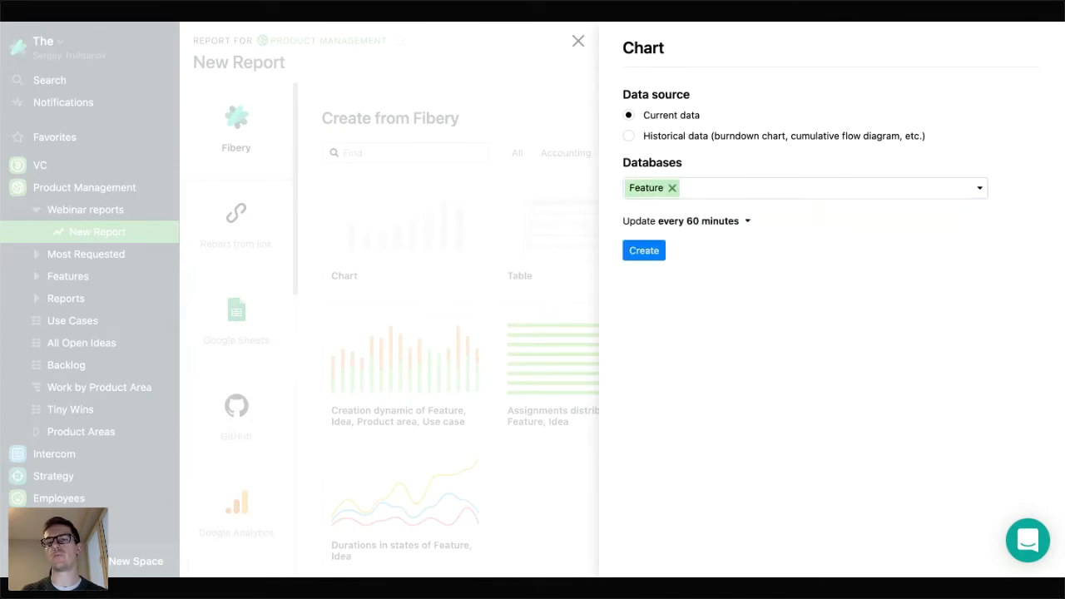
left_click(761, 184)
type("ide")
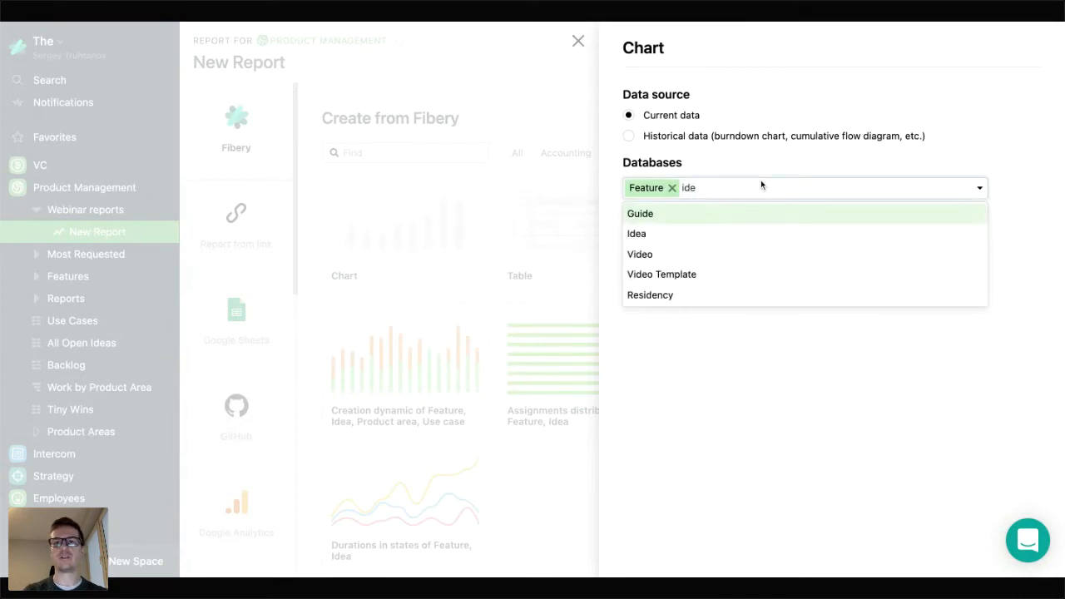
key("Down")
key("Return")
Step: Add the Insight, Bug and User Story databases to the chart's sources and create the chart
left_click(799, 191)
type("ins")
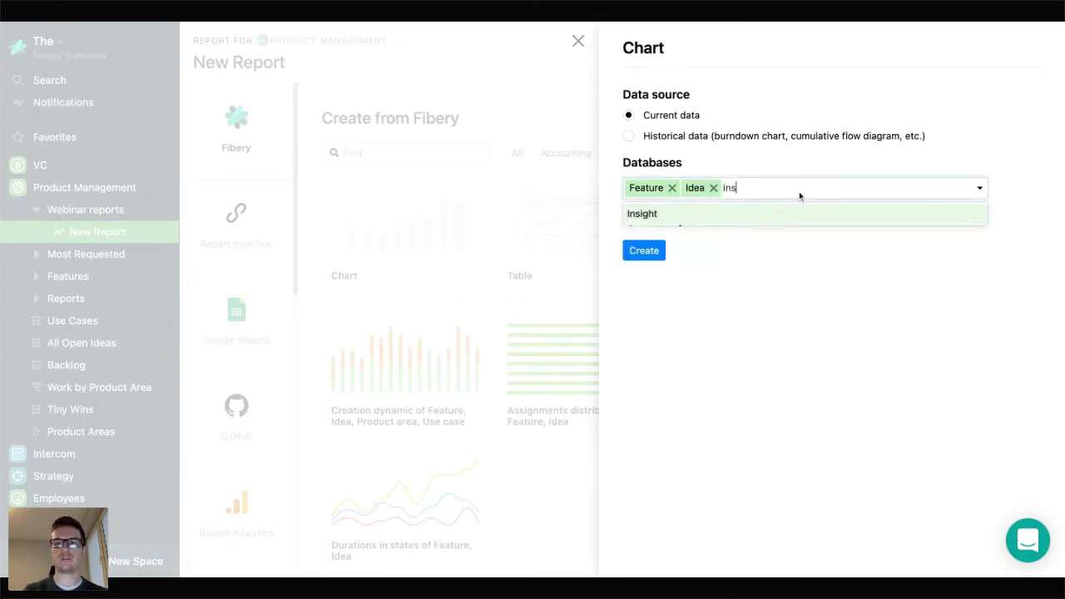
key("Return")
left_click(824, 189)
type("bug")
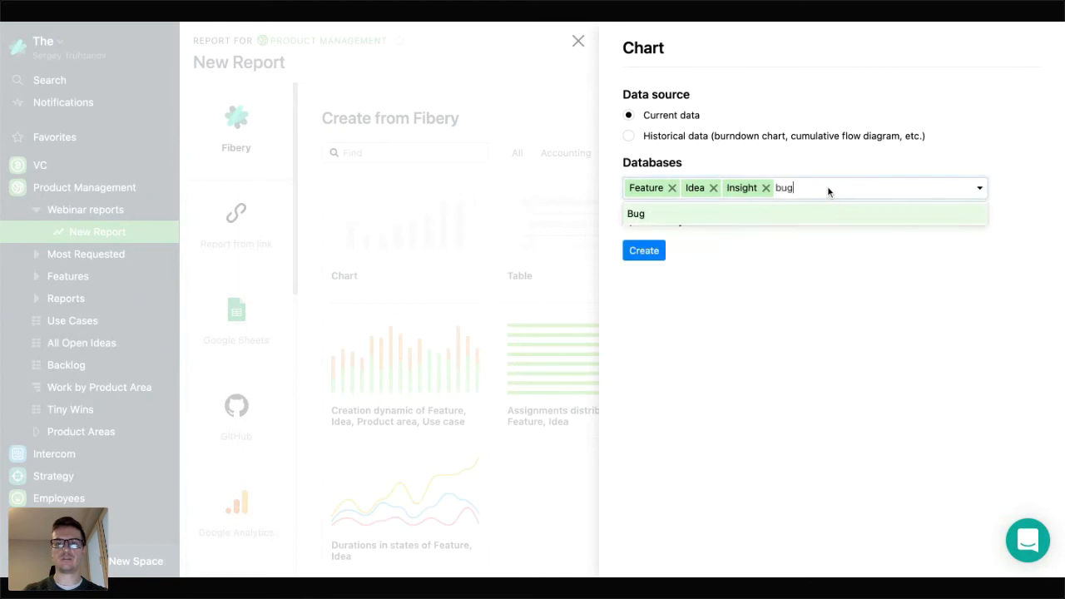
key("Return")
left_click(847, 188)
type("story")
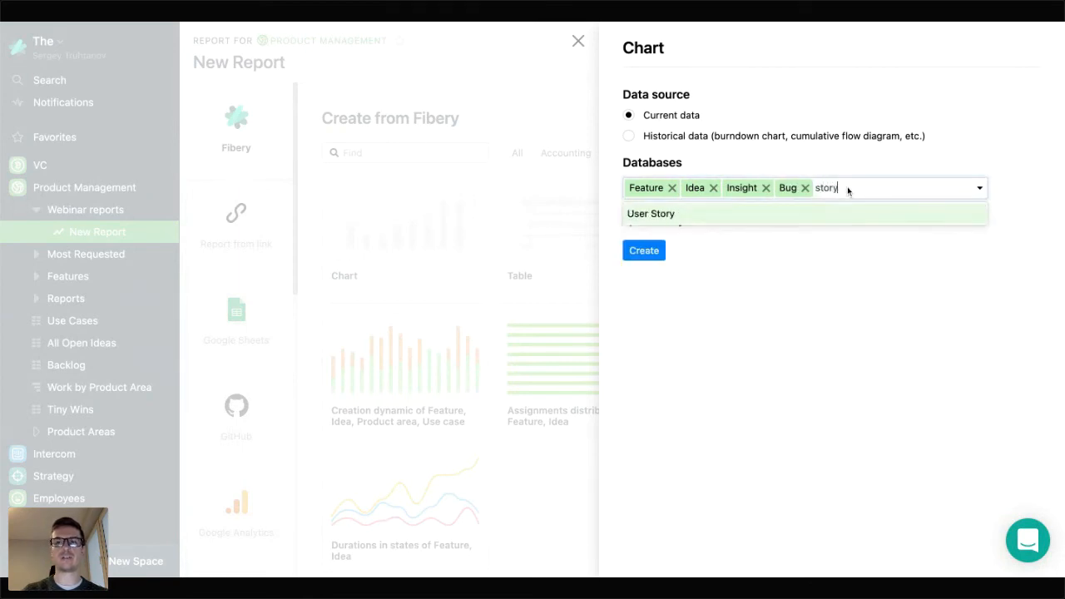
key("Return")
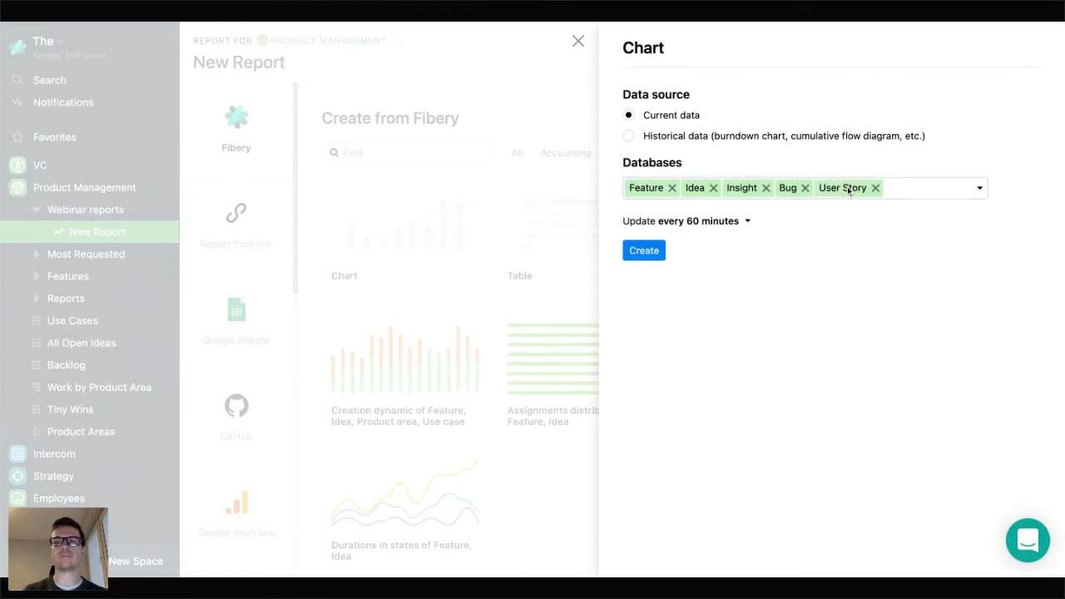
left_click(642, 259)
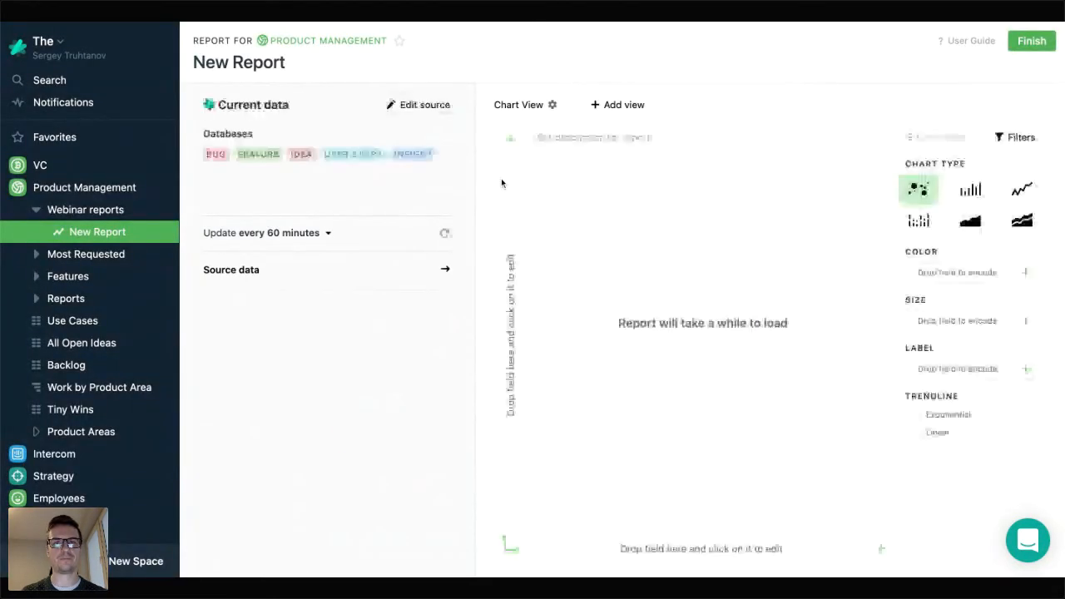
Step: Examine the report's source data, looking through columns such as Name, Modification Date, Assignees, Creation Date and Product Area
left_click(317, 274)
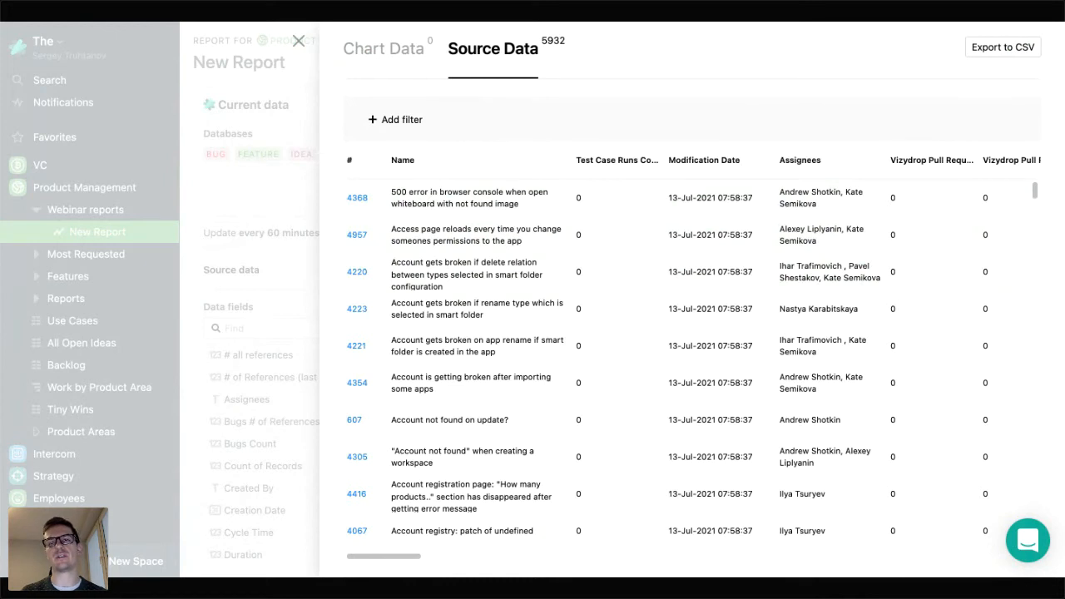
double_click(405, 160)
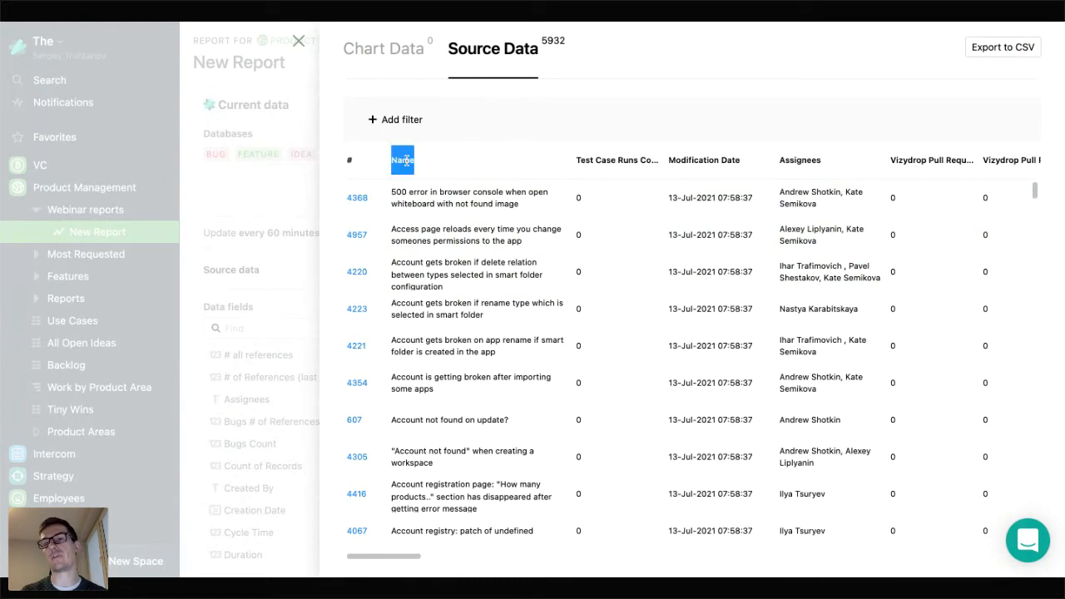
double_click(683, 158)
left_click(682, 157)
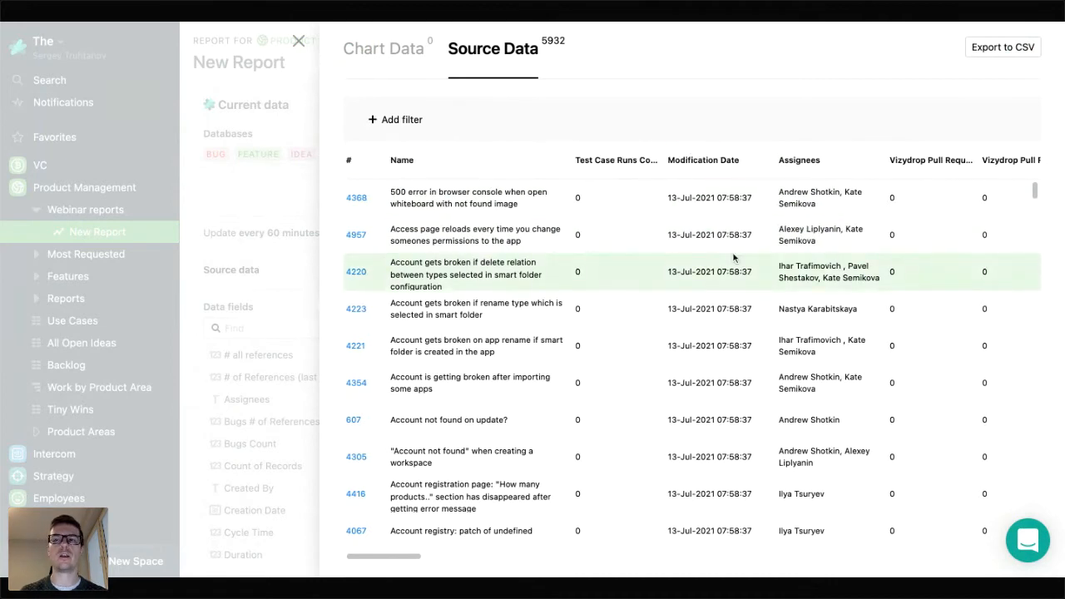
scroll(734, 258, "right", 3)
scroll(735, 259, "right", 2)
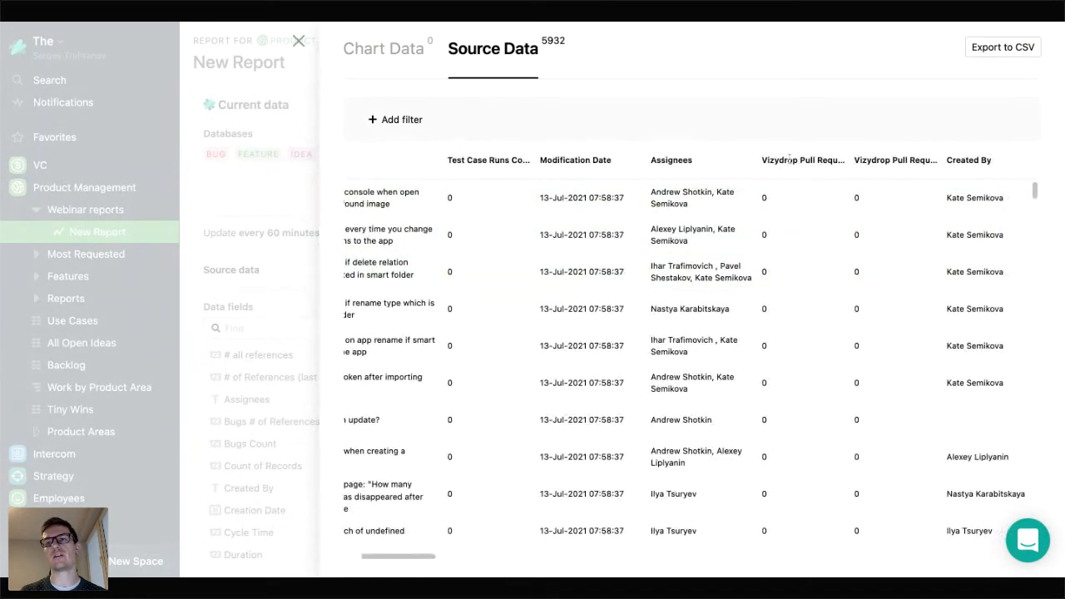
scroll(794, 362, "right", 7)
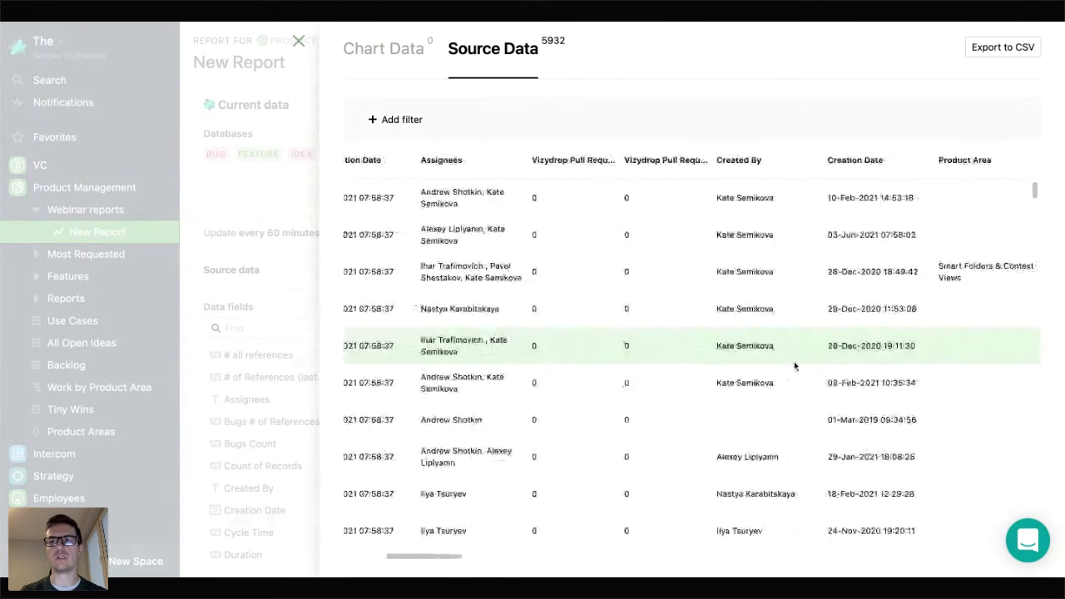
scroll(794, 362, "right", 2)
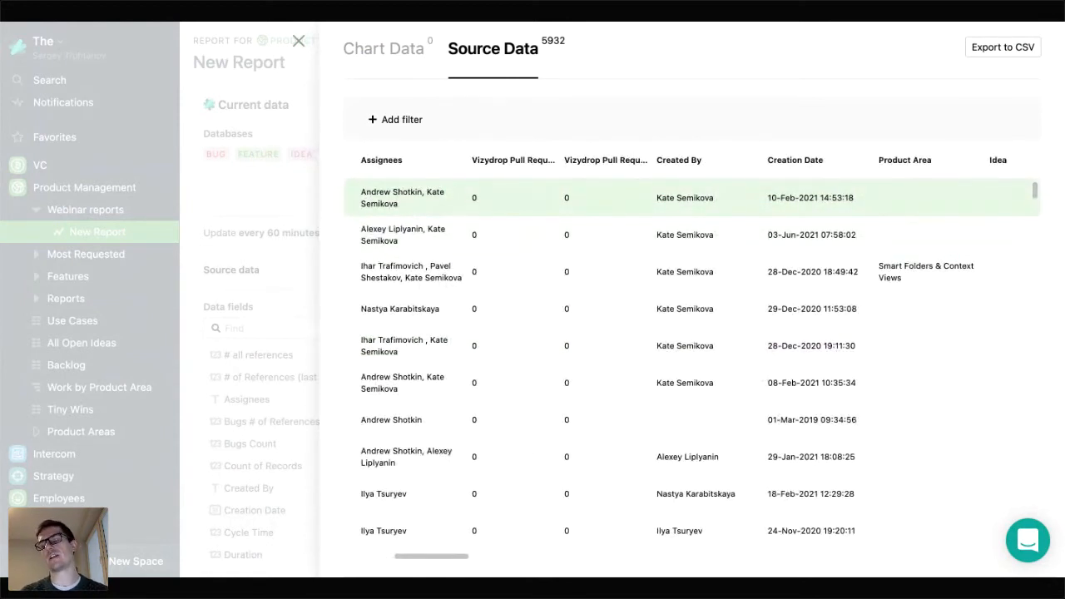
left_click(298, 41)
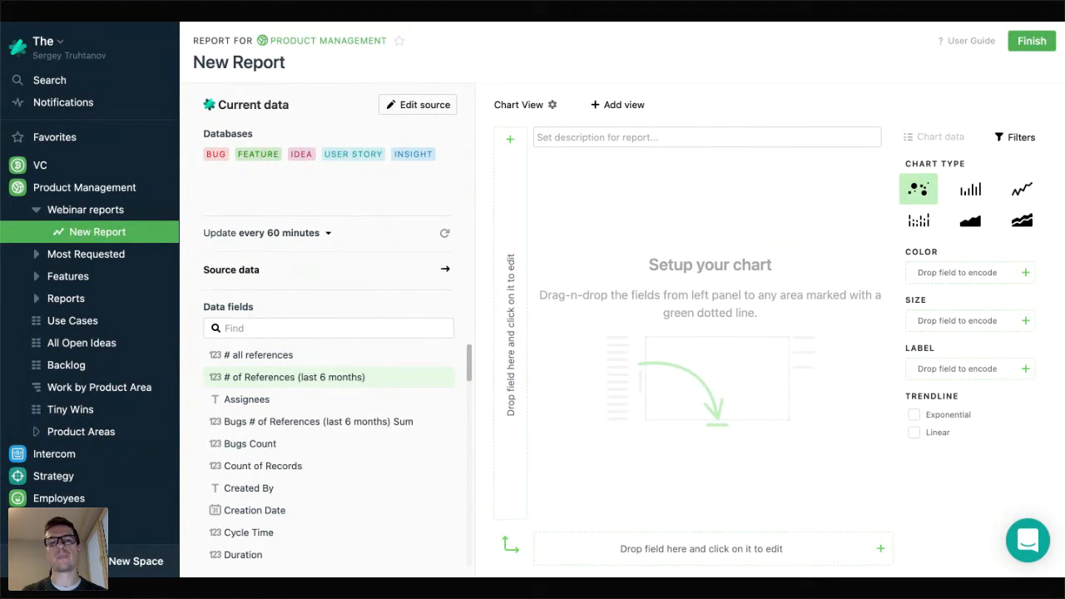
Step: Put # of References (last 6 months) on the chart's horizontal axis and Product Area on its vertical axis
left_click_drag(250, 377, 632, 548)
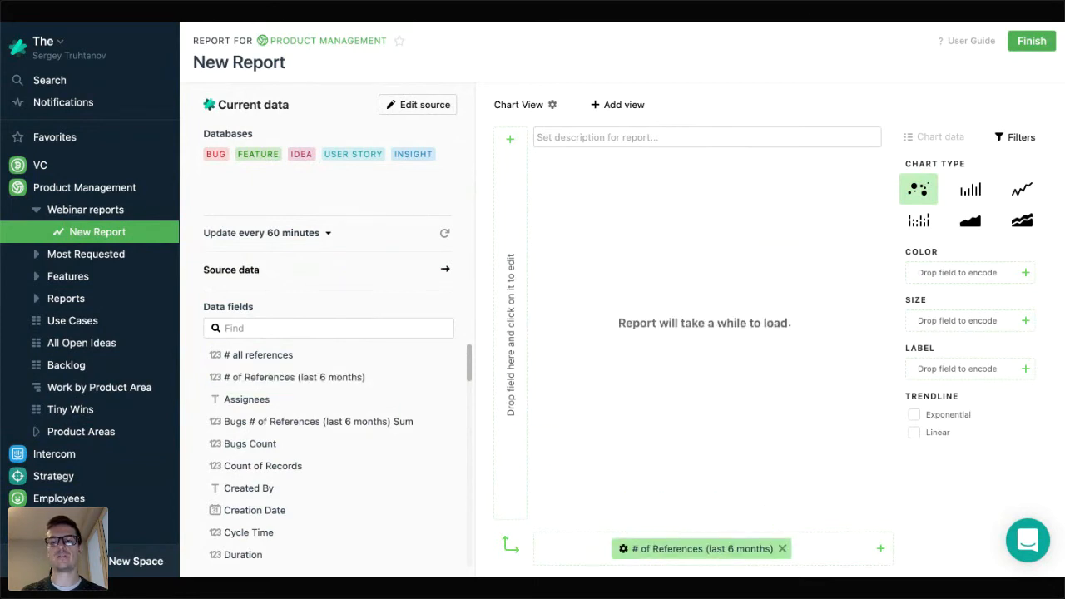
left_click(341, 330)
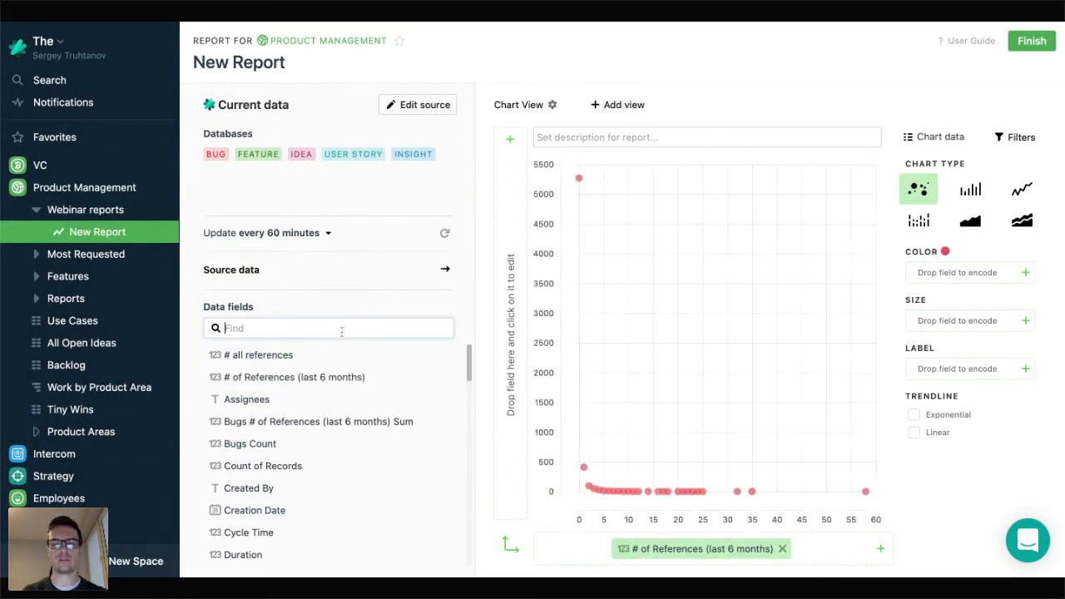
type("pro")
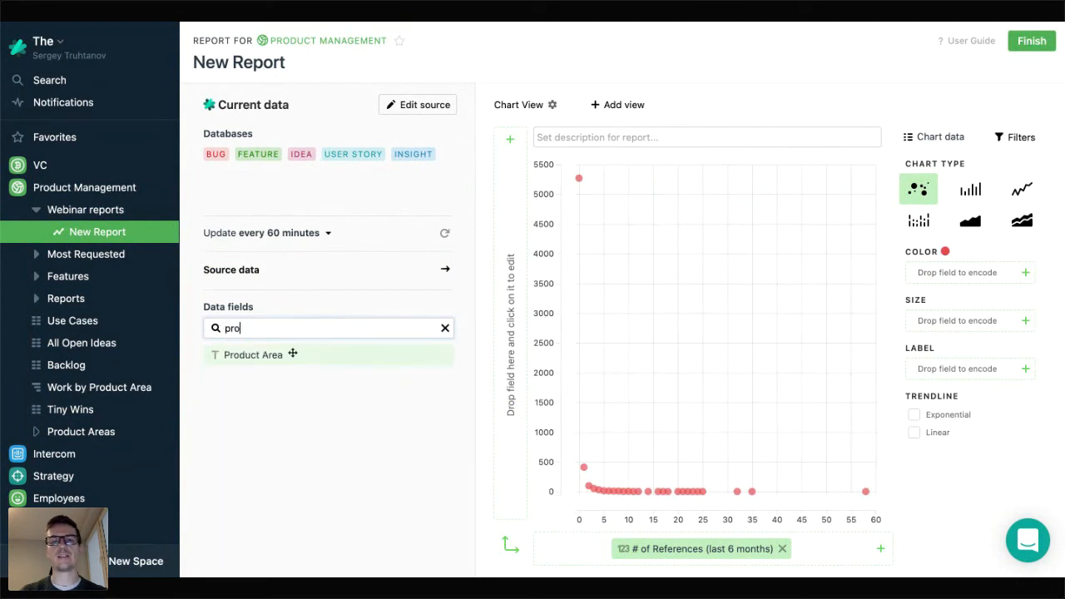
left_click_drag(292, 354, 511, 333)
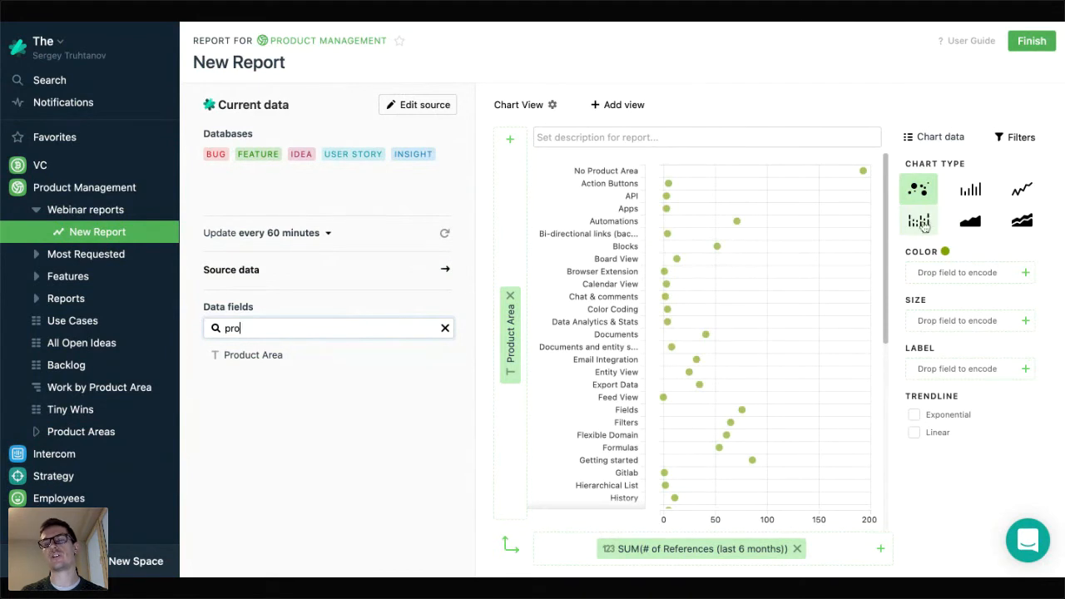
Step: Change the chart to horizontal bars and color them by Entity Database
left_click(919, 222)
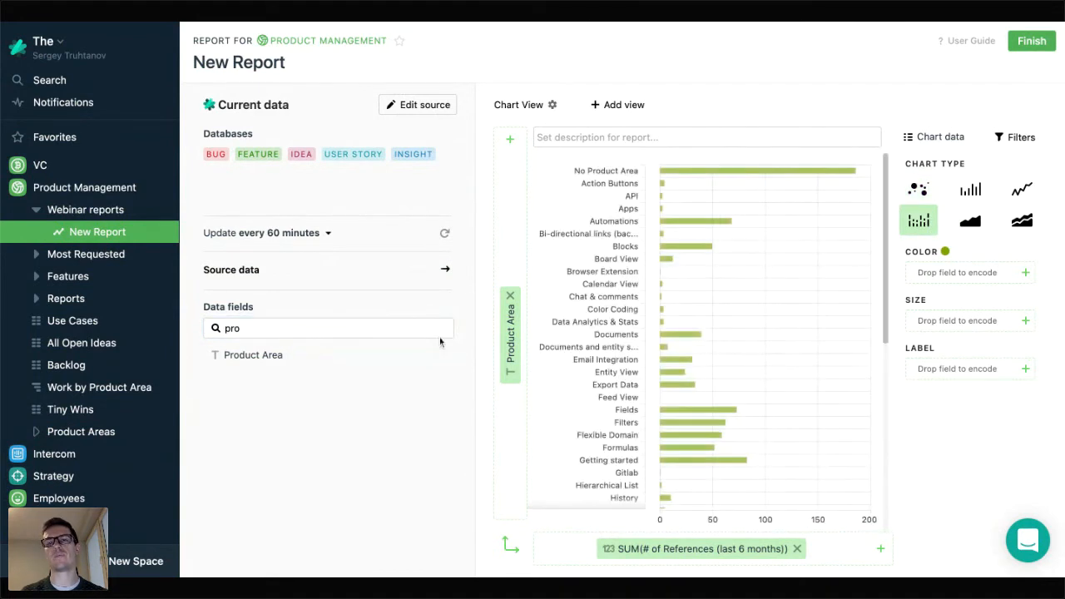
double_click(334, 330)
type("en")
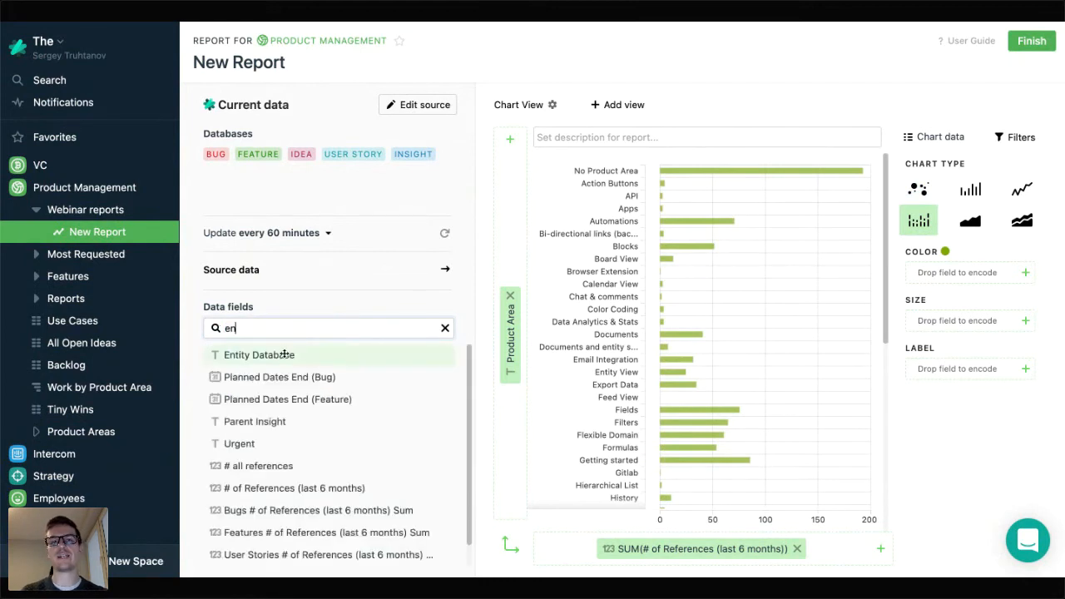
left_click_drag(284, 355, 970, 281)
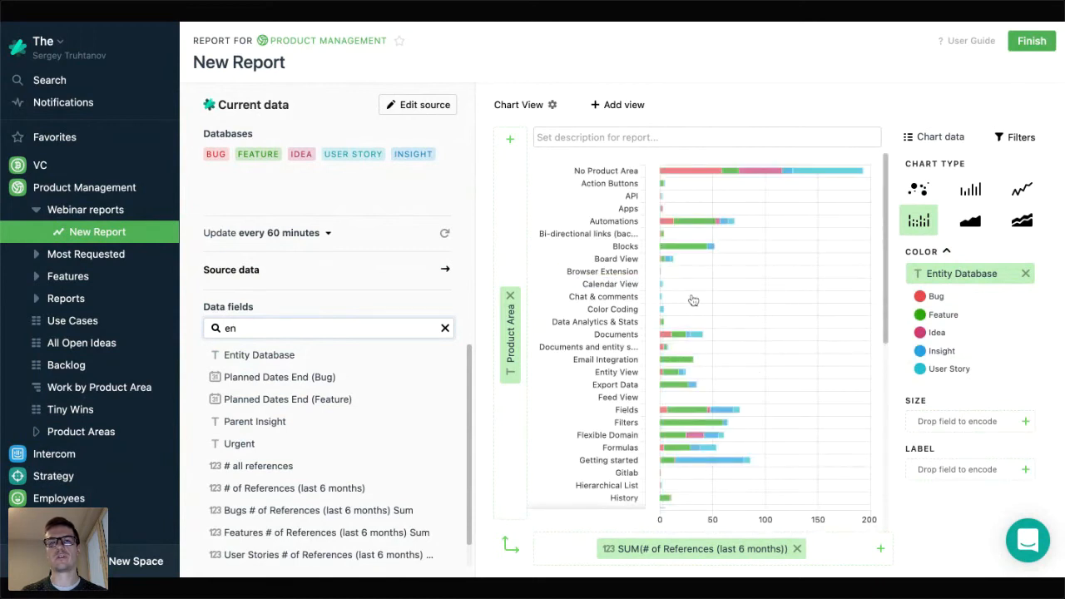
Step: Collapse the workspace sidebar and inspect the reference details of the Blocks and No Product Area bars
left_click(177, 262)
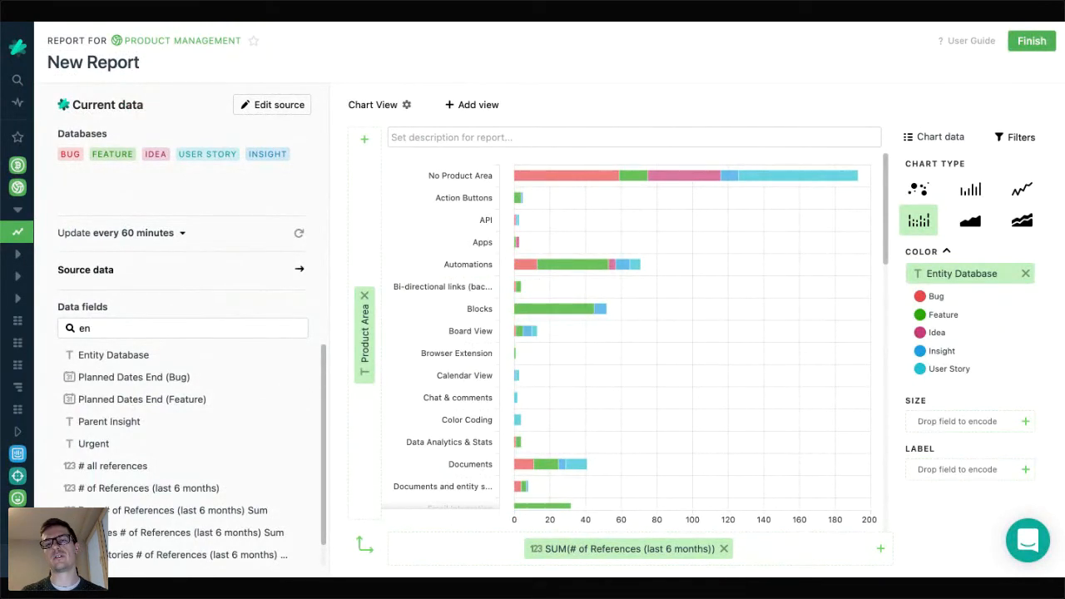
mouse_move(548, 313)
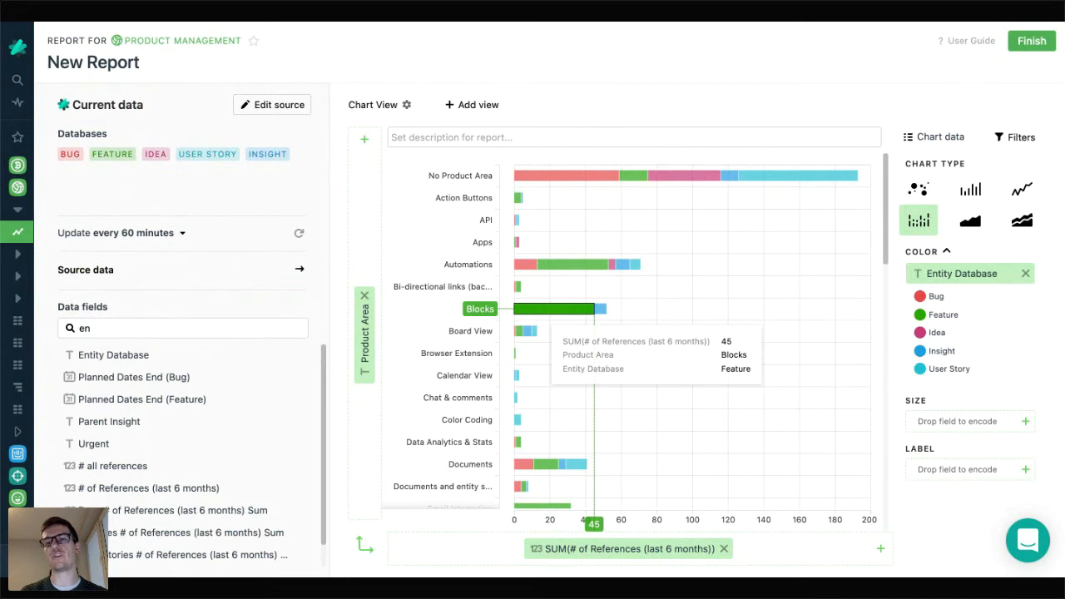
mouse_move(603, 311)
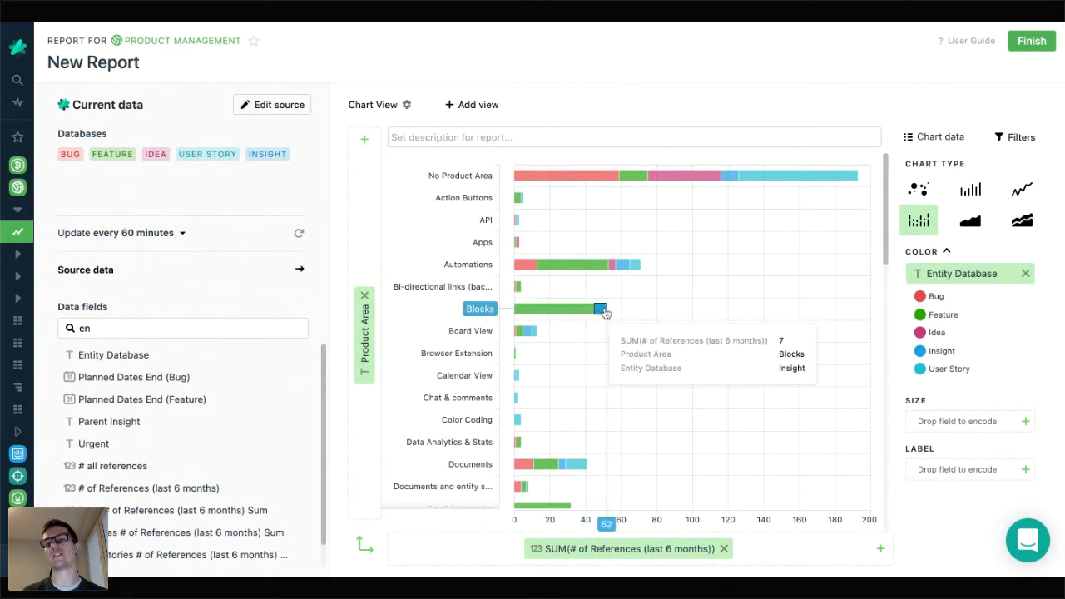
mouse_move(583, 178)
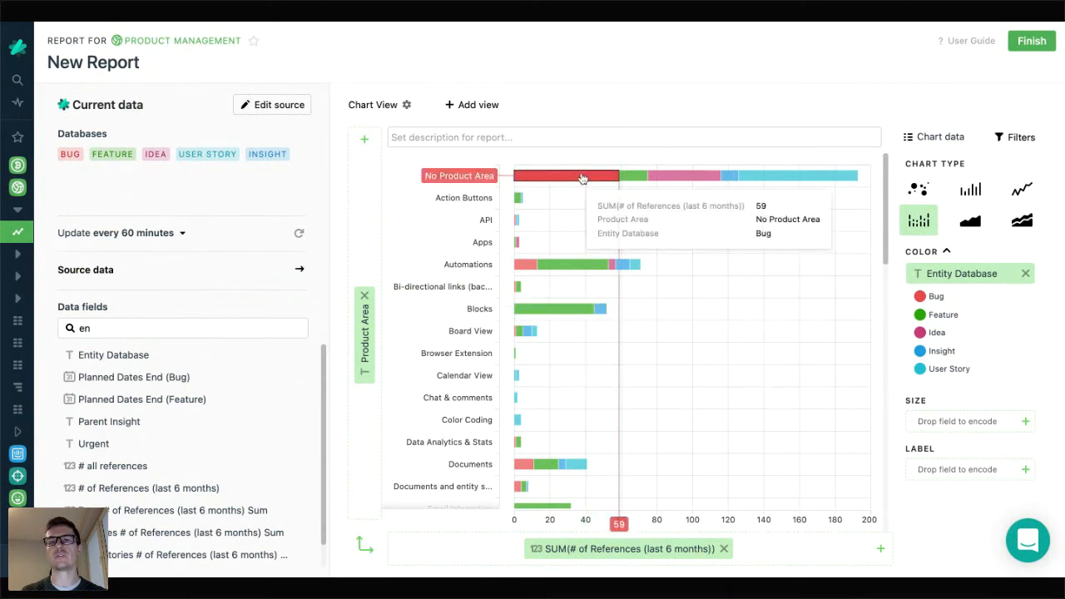
mouse_move(701, 179)
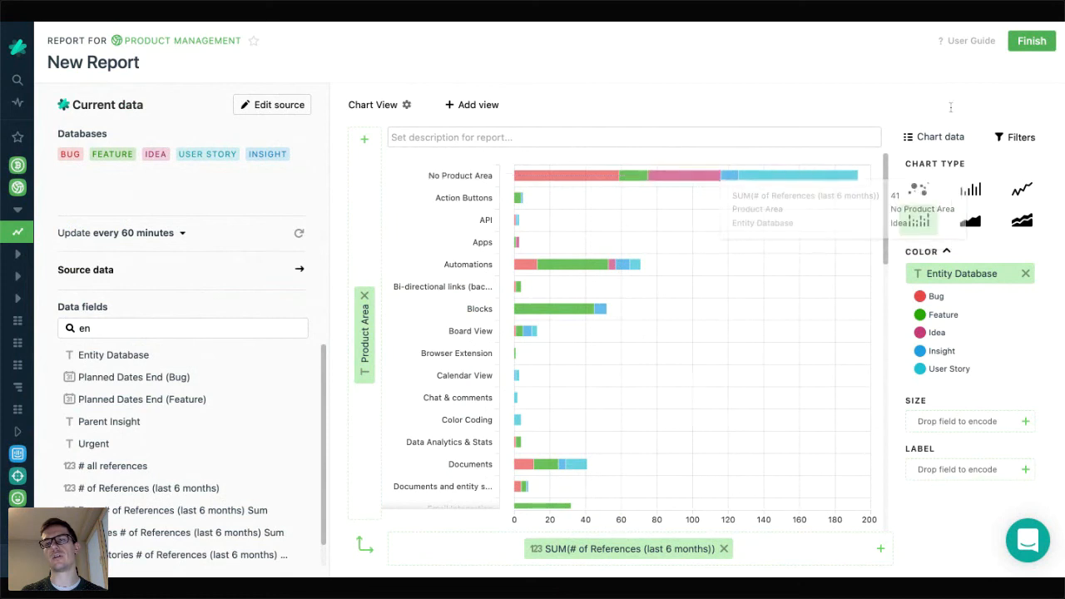
Step: Filter the chart on the Product Area source field with the condition "exists" and look through the remaining bars
left_click(1015, 137)
left_click(392, 104)
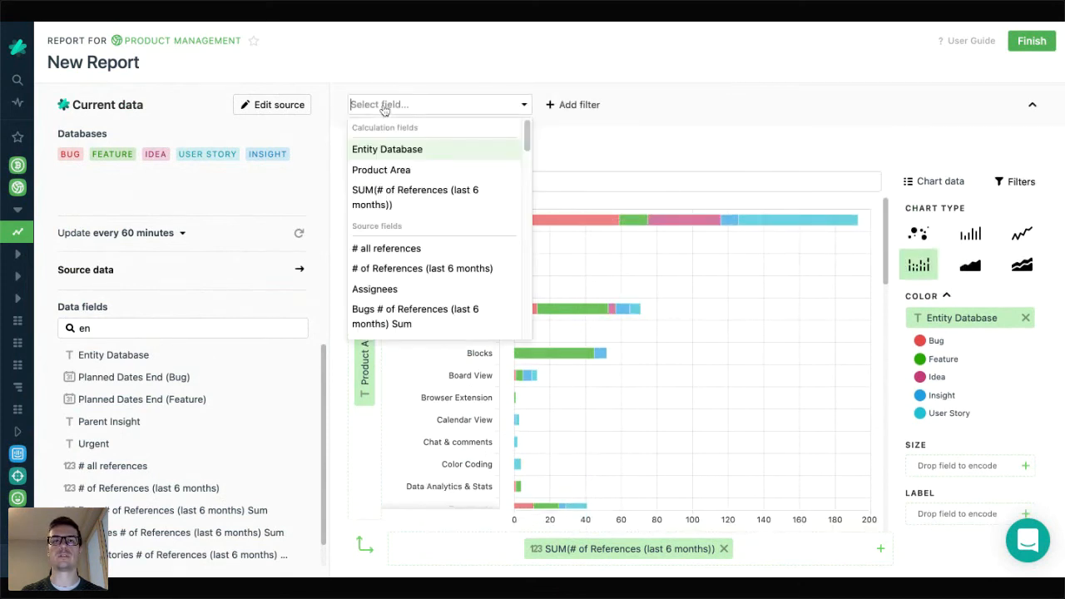
type("pro")
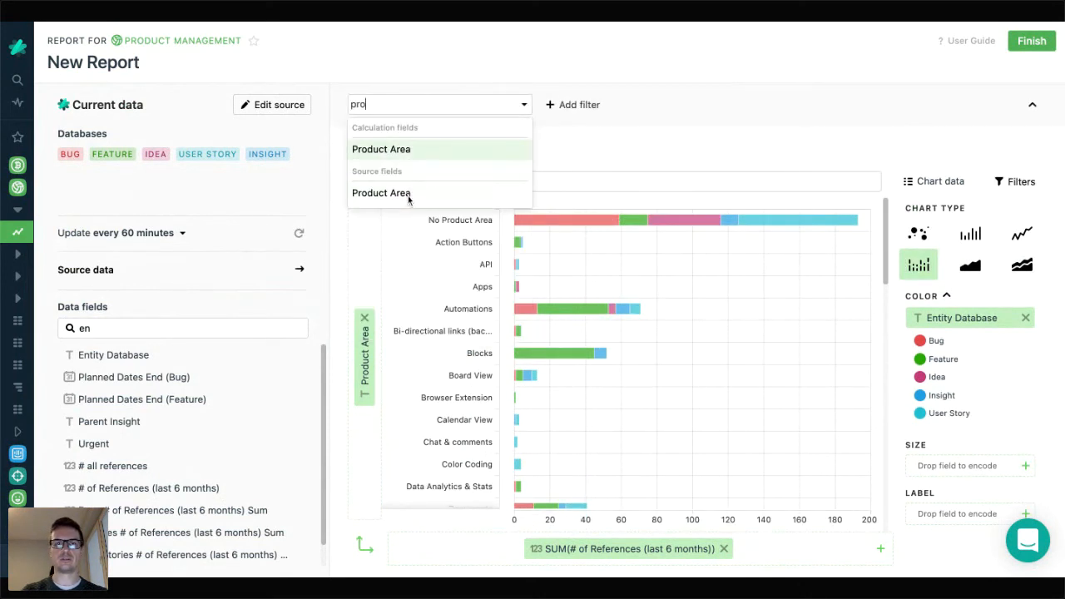
left_click(420, 194)
left_click(466, 139)
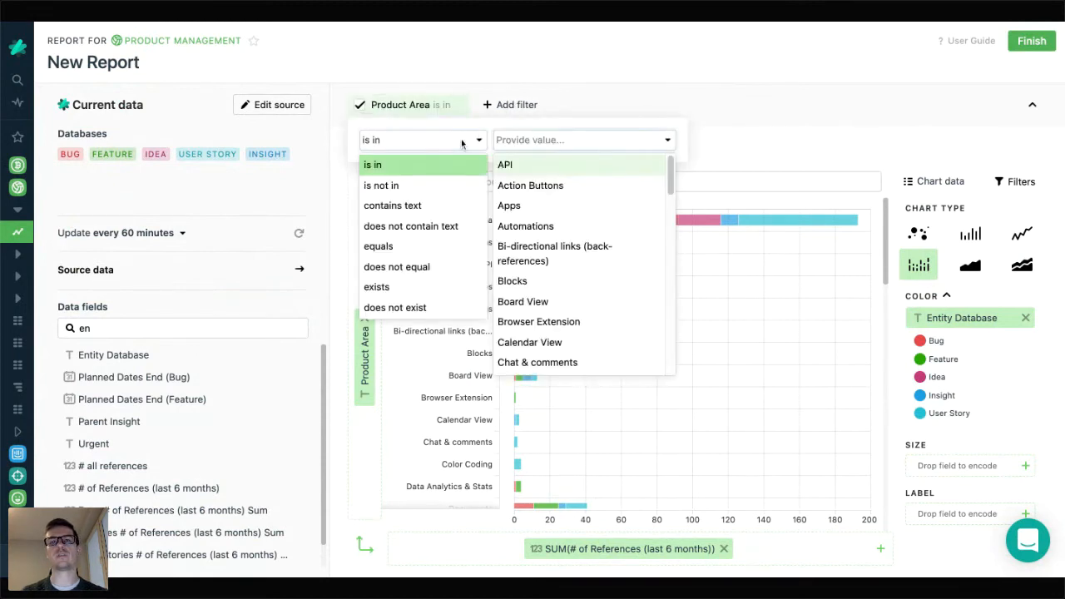
left_click(450, 287)
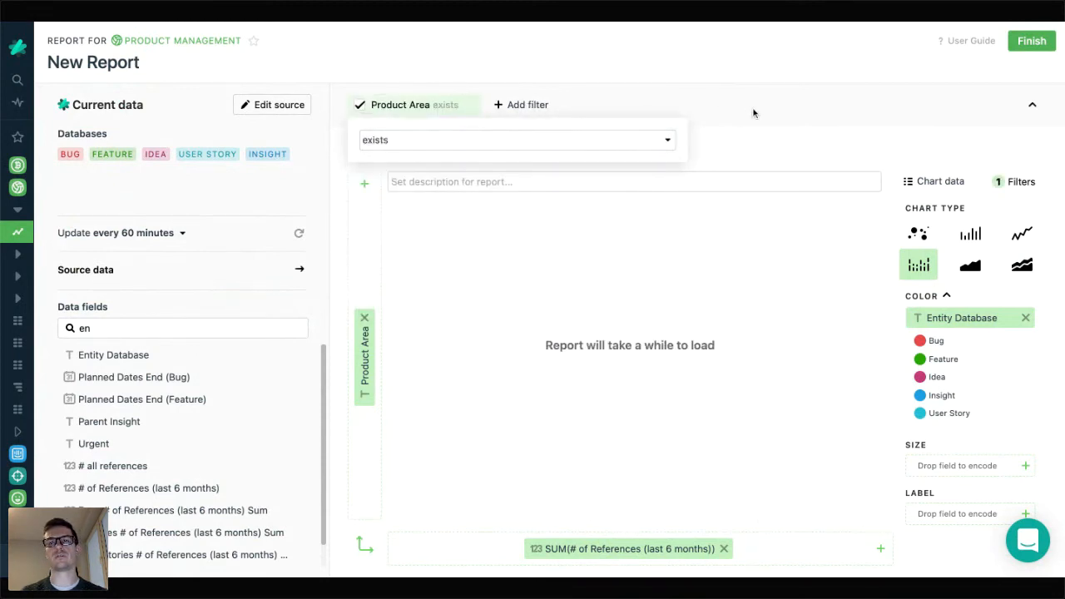
left_click(753, 111)
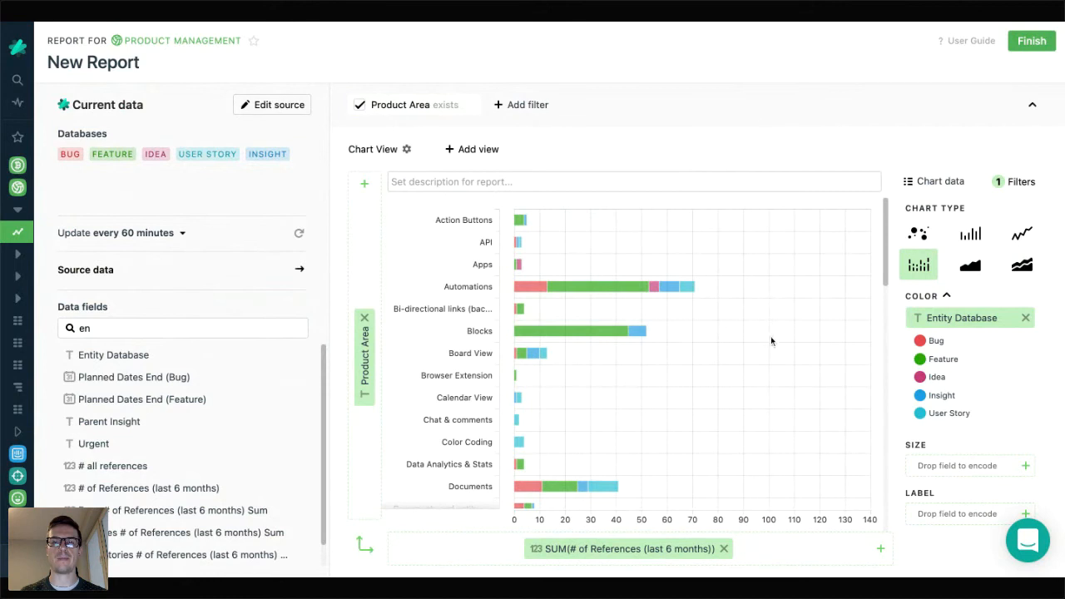
scroll(771, 336, "down", 6)
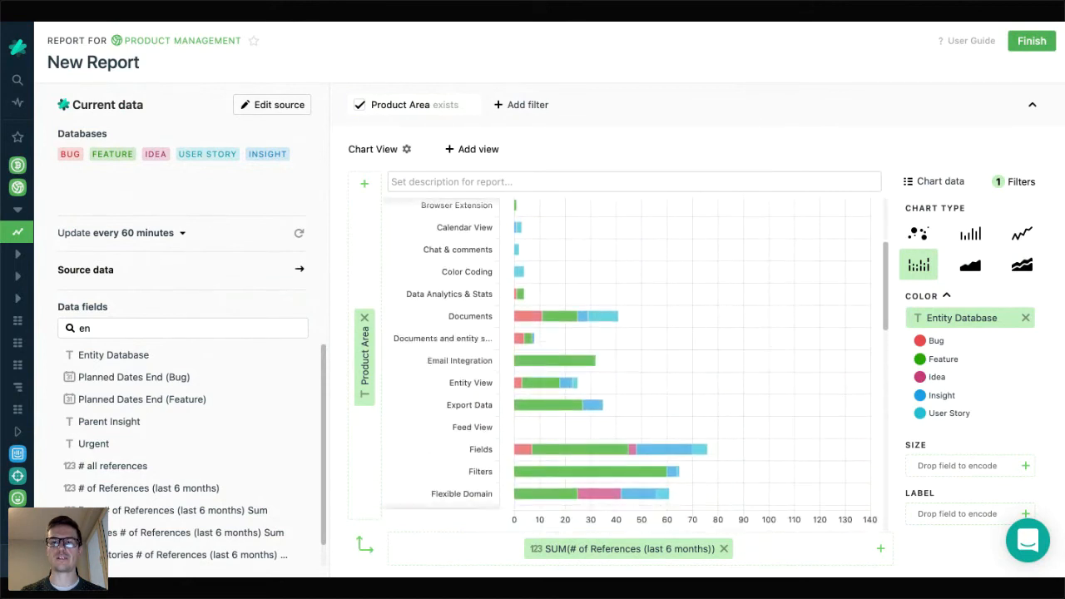
Step: Examine the Permissions bar's Feature segment and view its underlying source data, then return to the chart
scroll(630, 364, "down", 8)
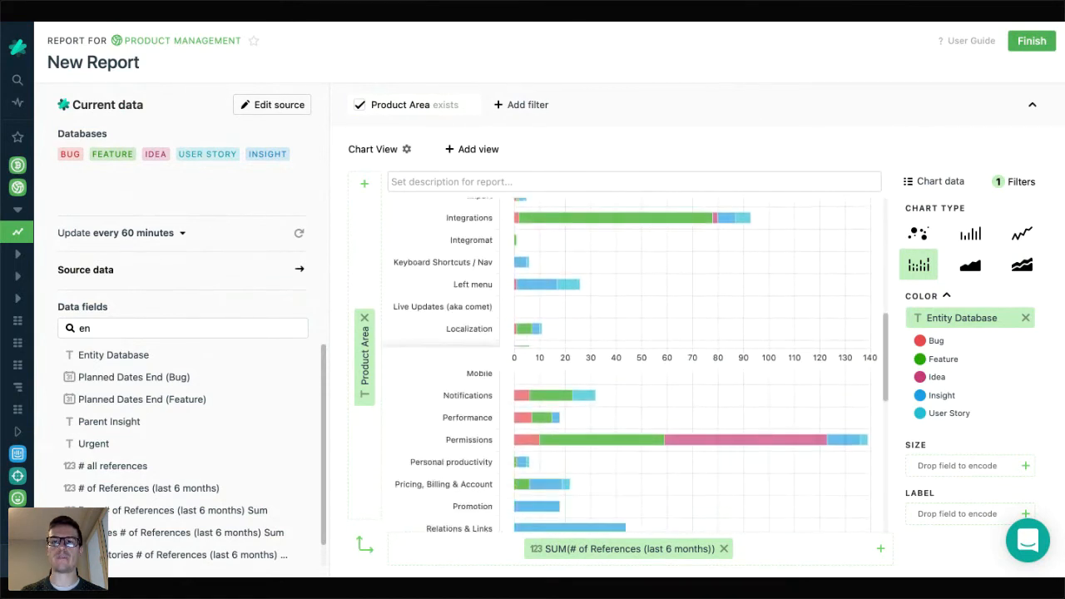
scroll(637, 347, "down", 4)
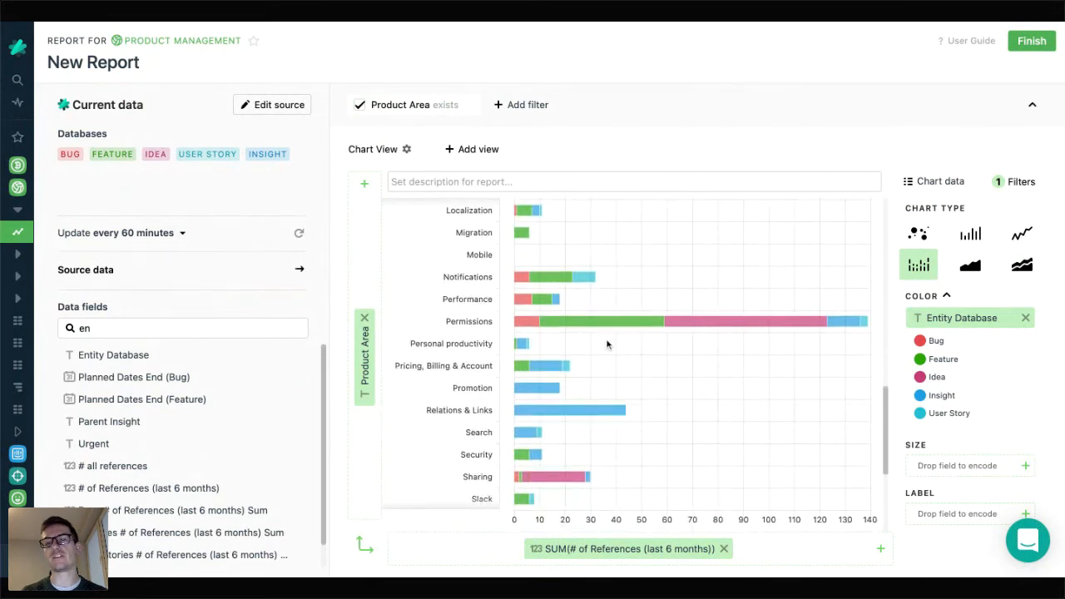
mouse_move(625, 336)
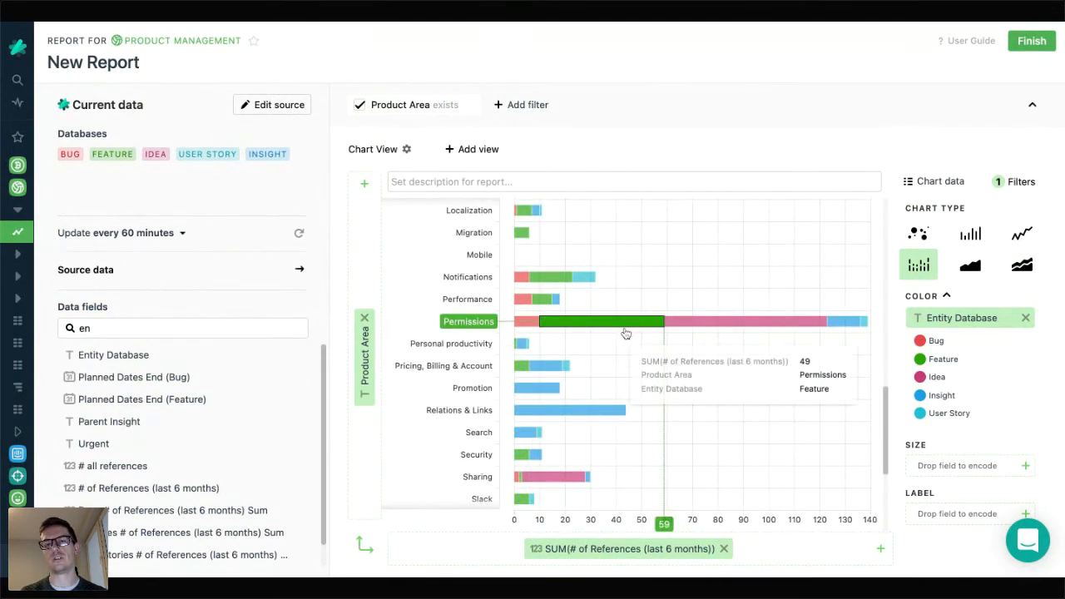
mouse_move(517, 322)
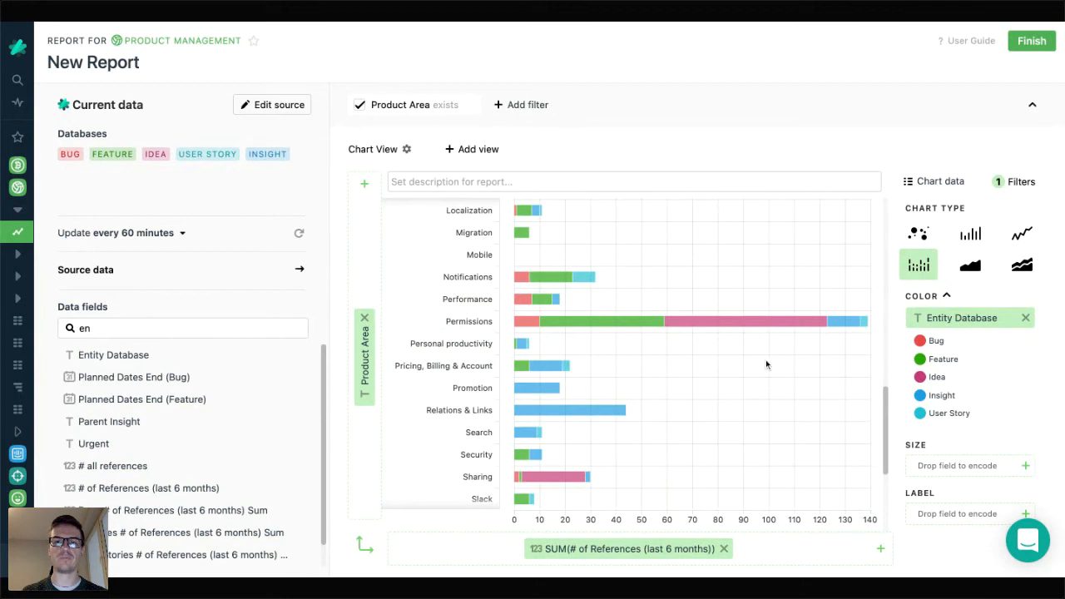
left_click(641, 329)
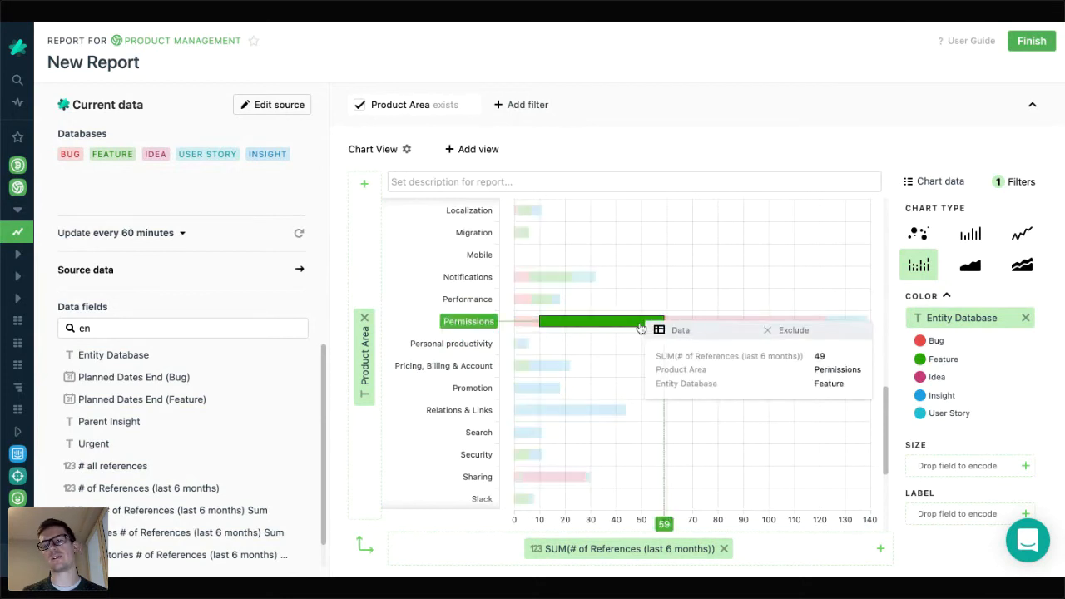
left_click(673, 329)
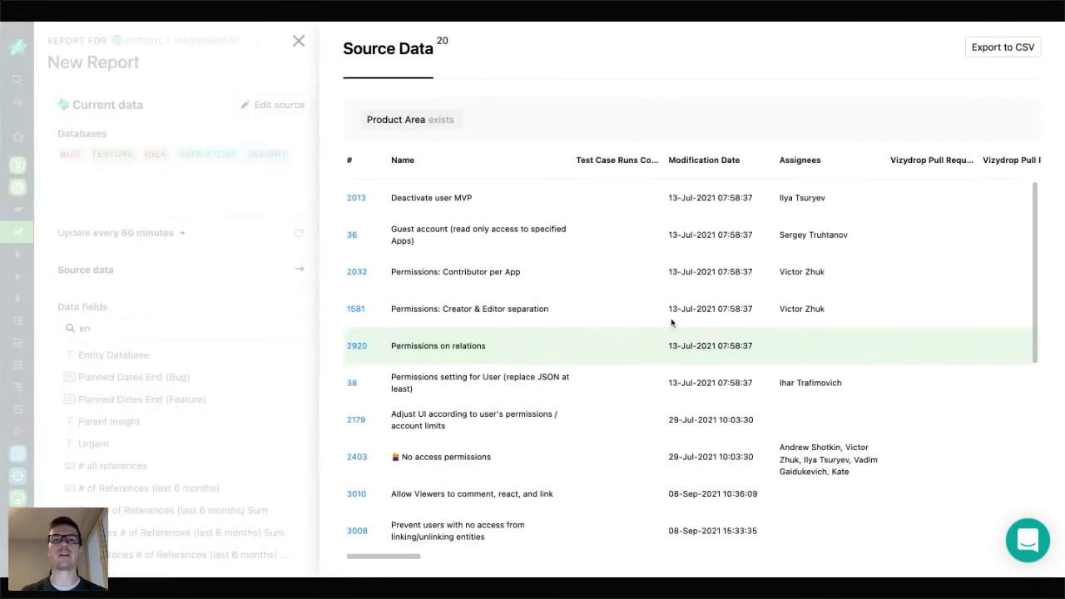
left_click(299, 42)
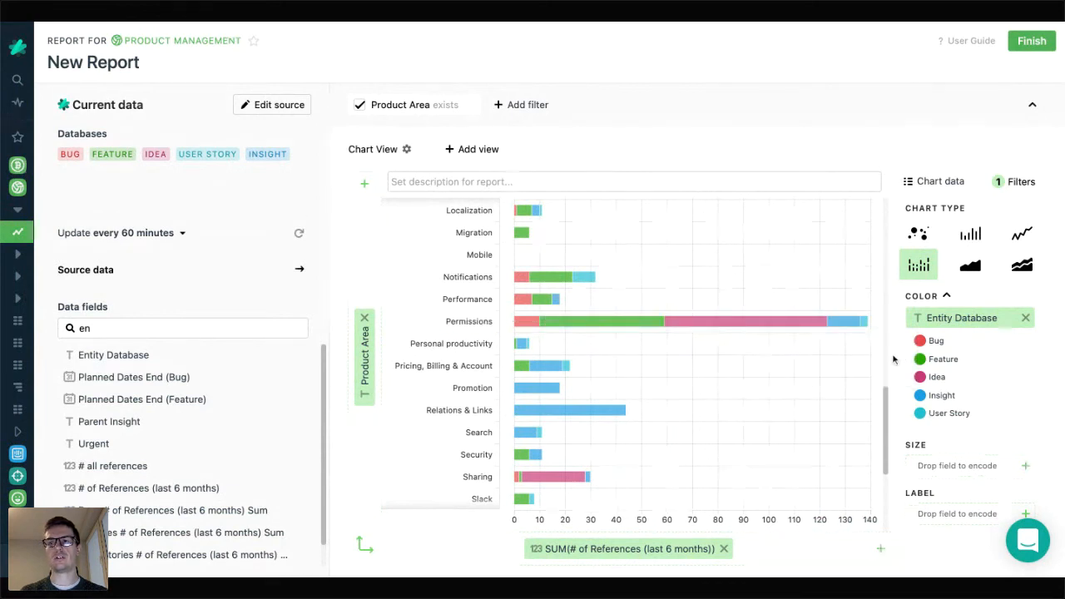
Step: Add a table view to the report and enter "most req" as its name
left_click(478, 151)
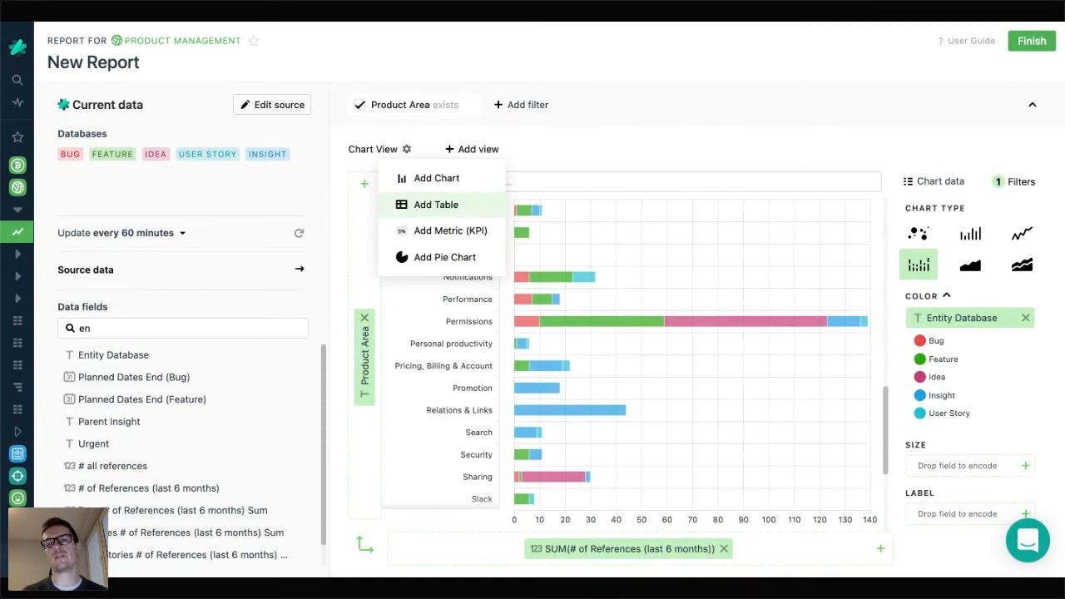
left_click(436, 205)
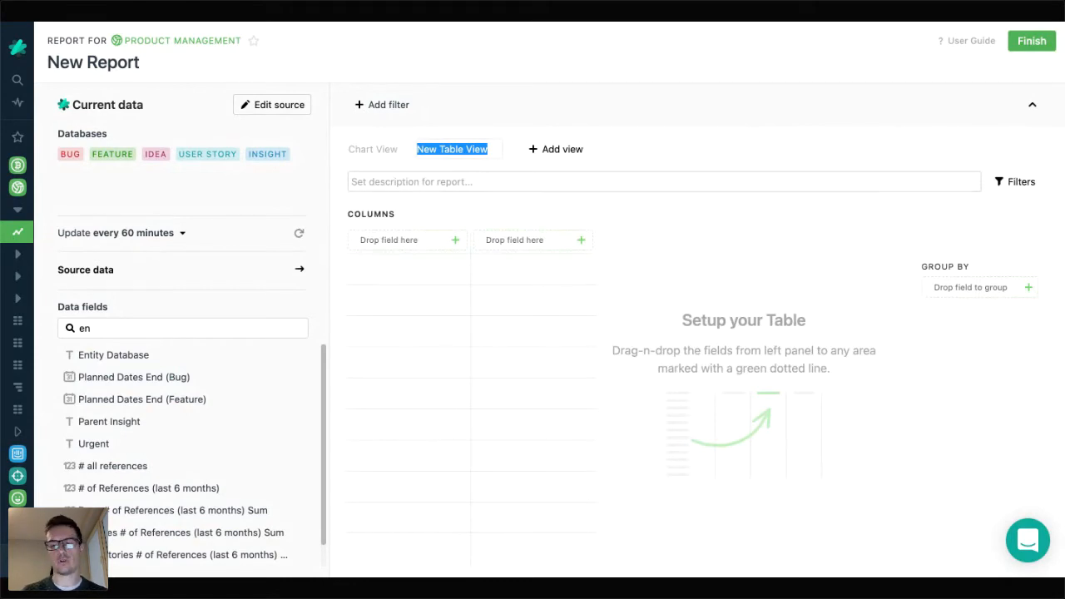
type("most req")
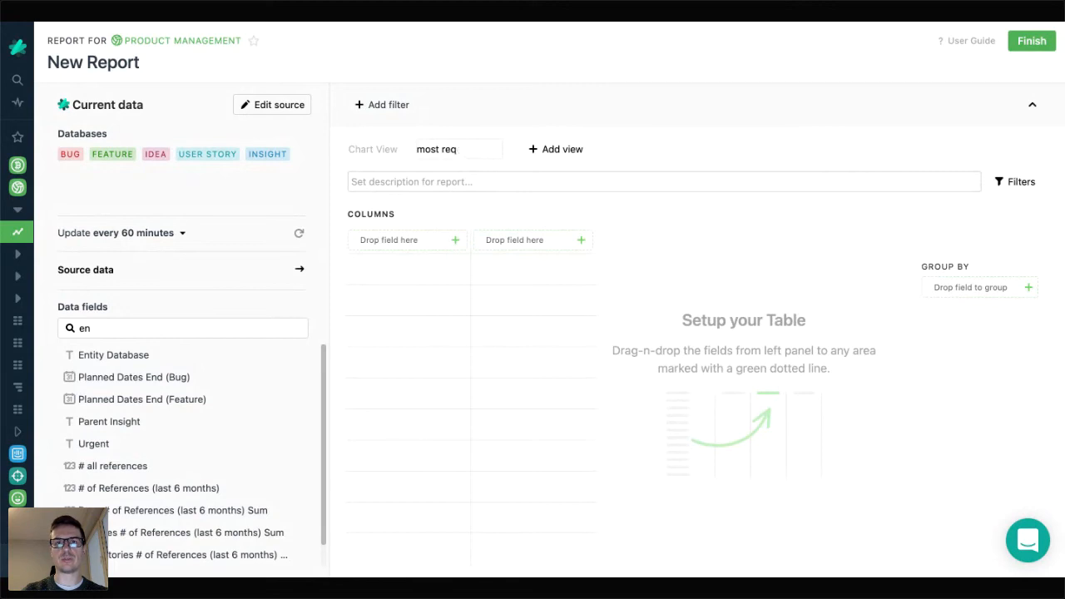
Step: Name the new table view "most requested table"
type("uested ")
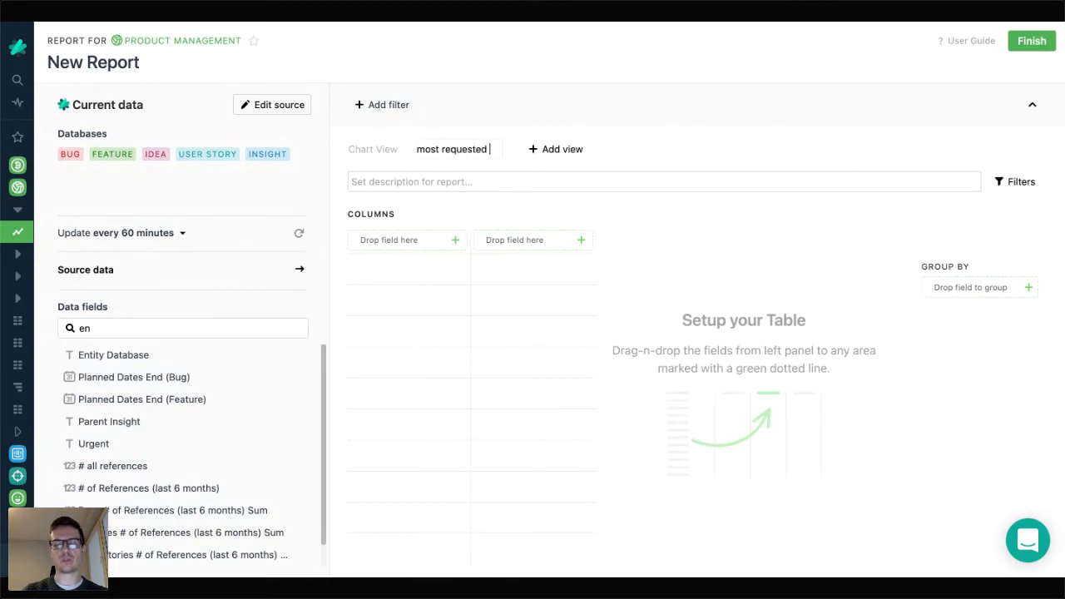
type("table")
key("Return")
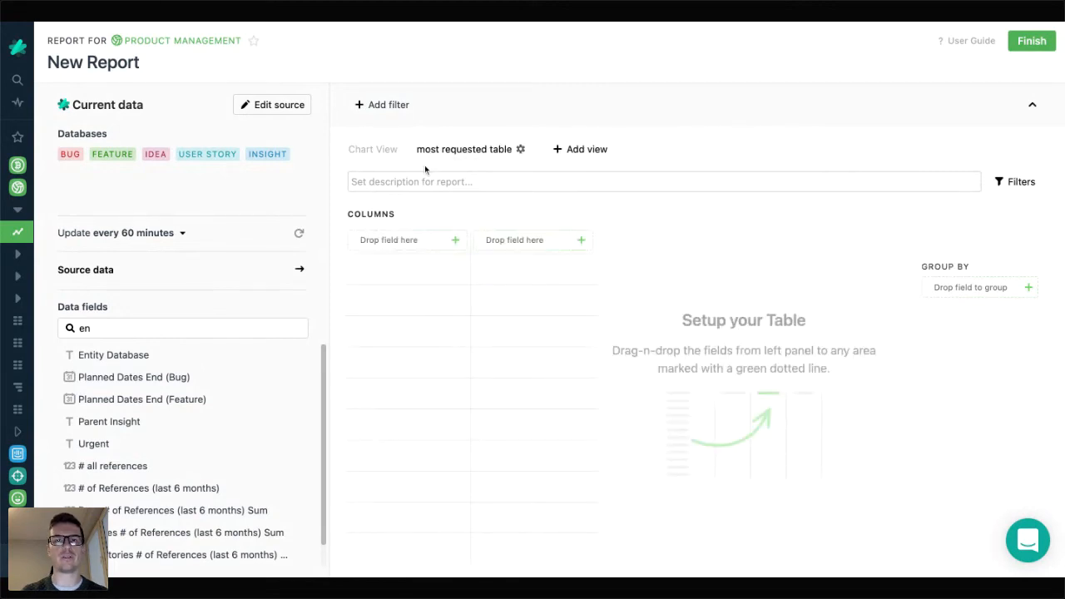
Step: Find the Product Area data field and group the table by it
left_click(175, 327)
key("BackSpace")
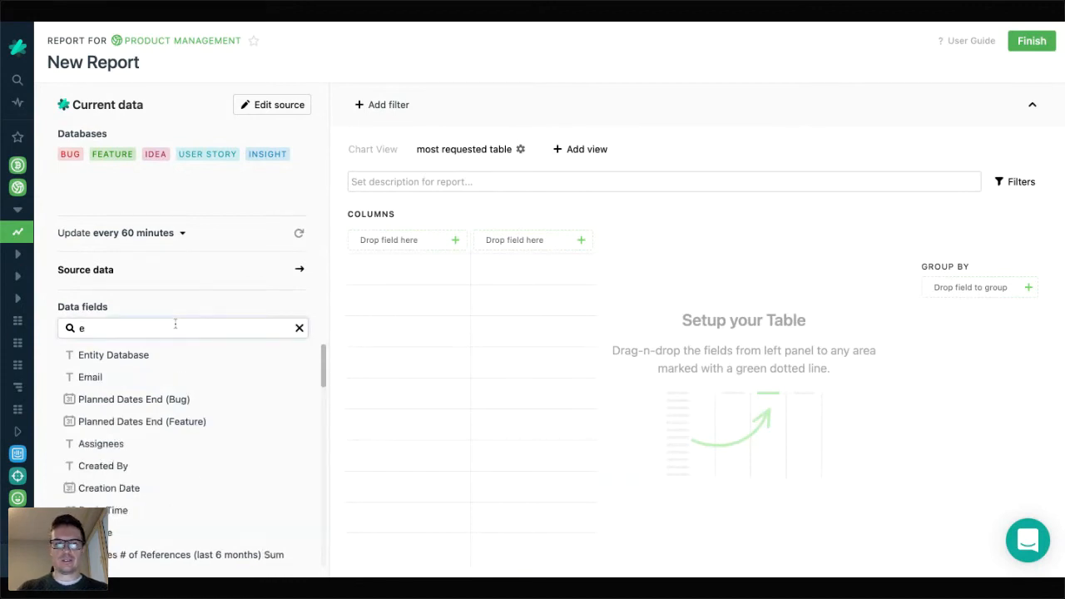
key("BackSpace")
type("produ")
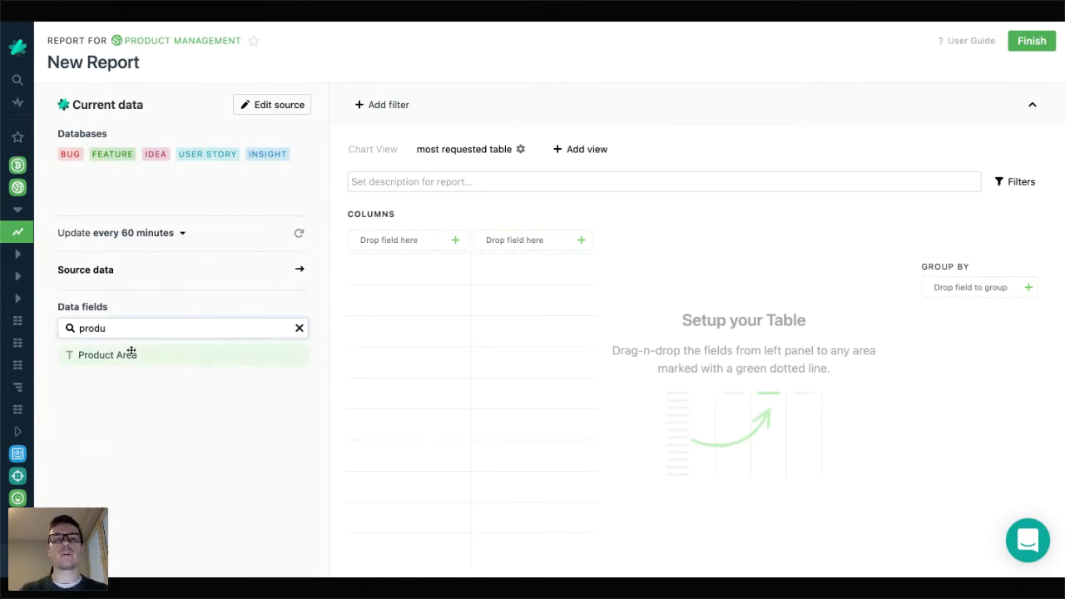
left_click_drag(122, 355, 969, 287)
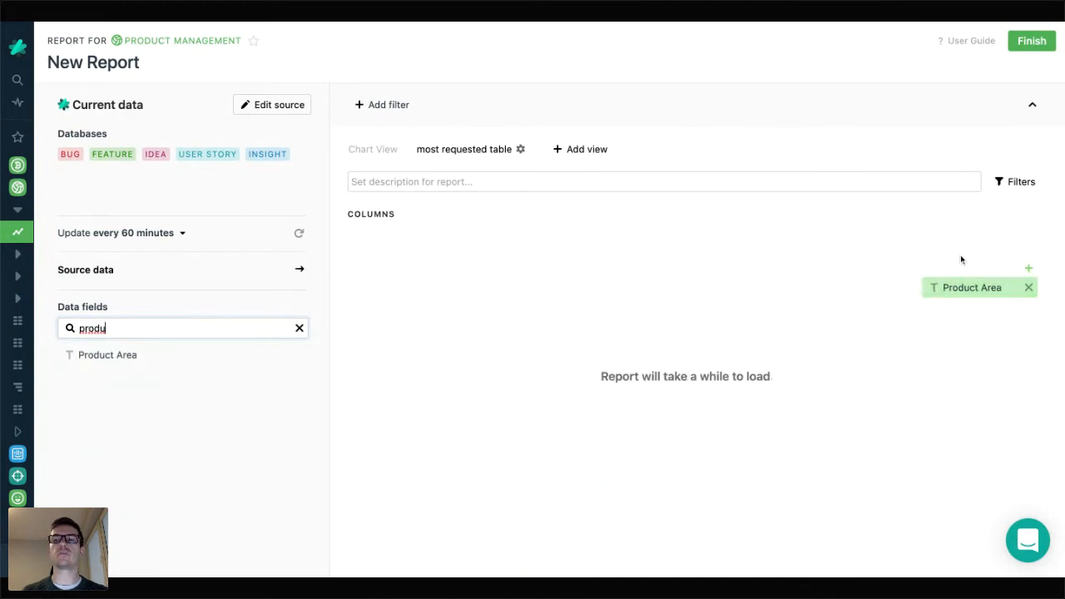
Step: Add the Name and State fields as table columns, in that order
double_click(125, 328)
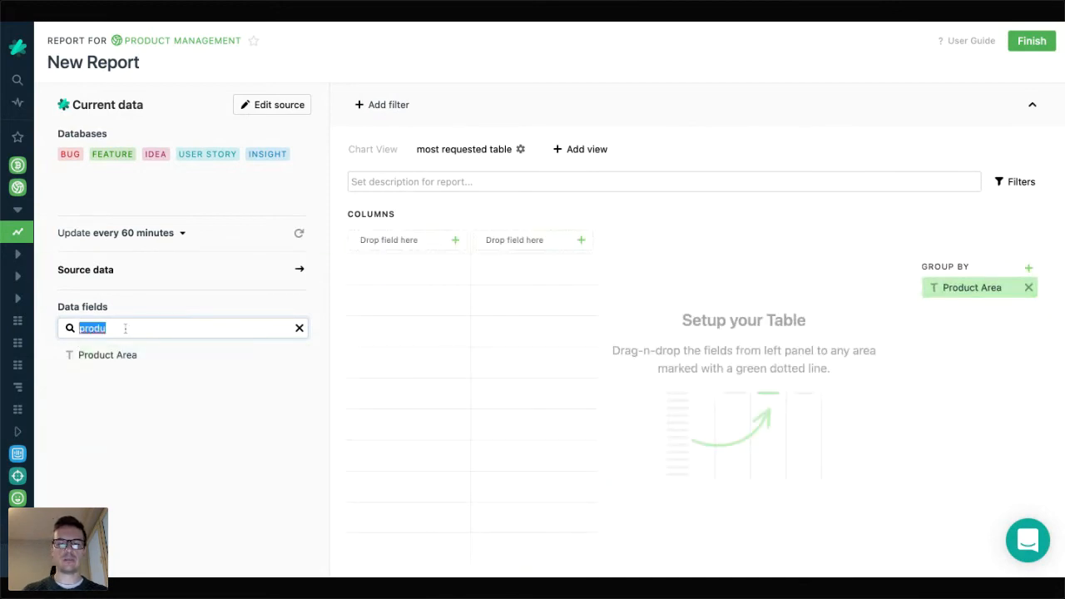
type("name")
left_click_drag(97, 354, 370, 238)
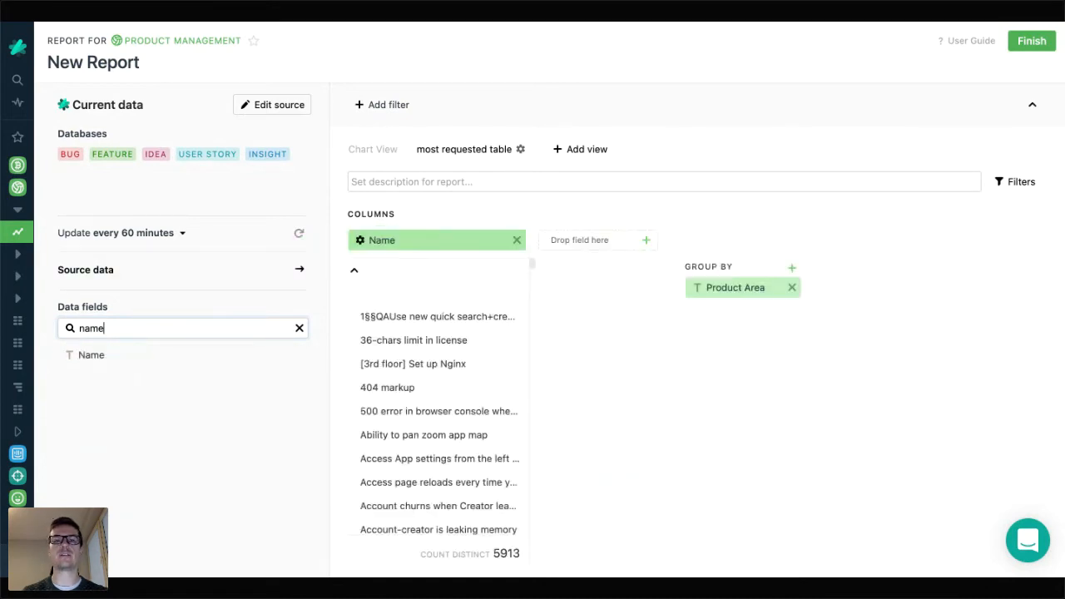
double_click(154, 327)
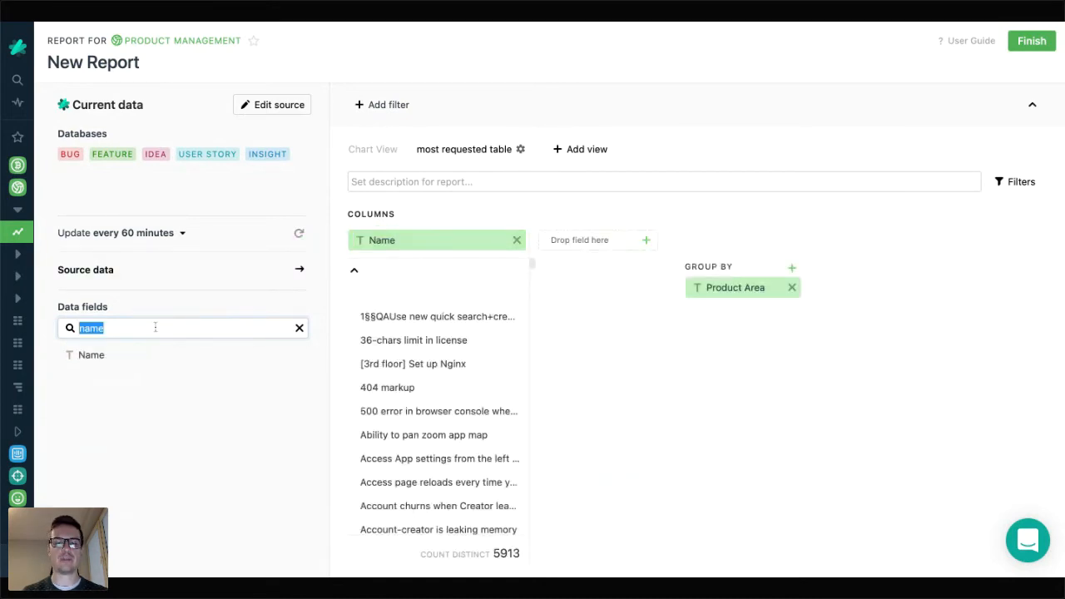
type("sta")
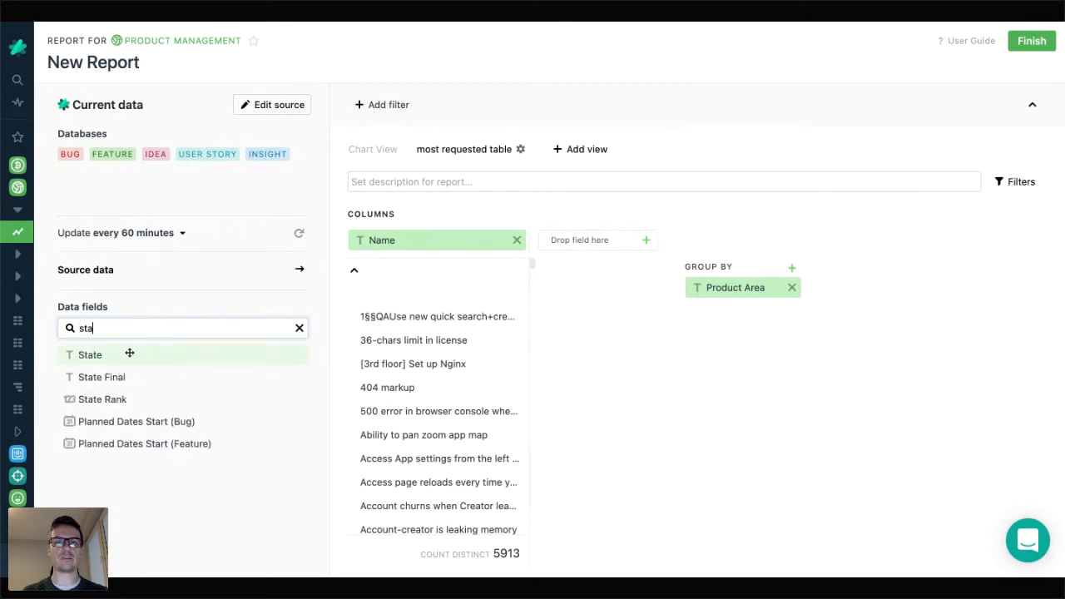
left_click_drag(129, 353, 575, 241)
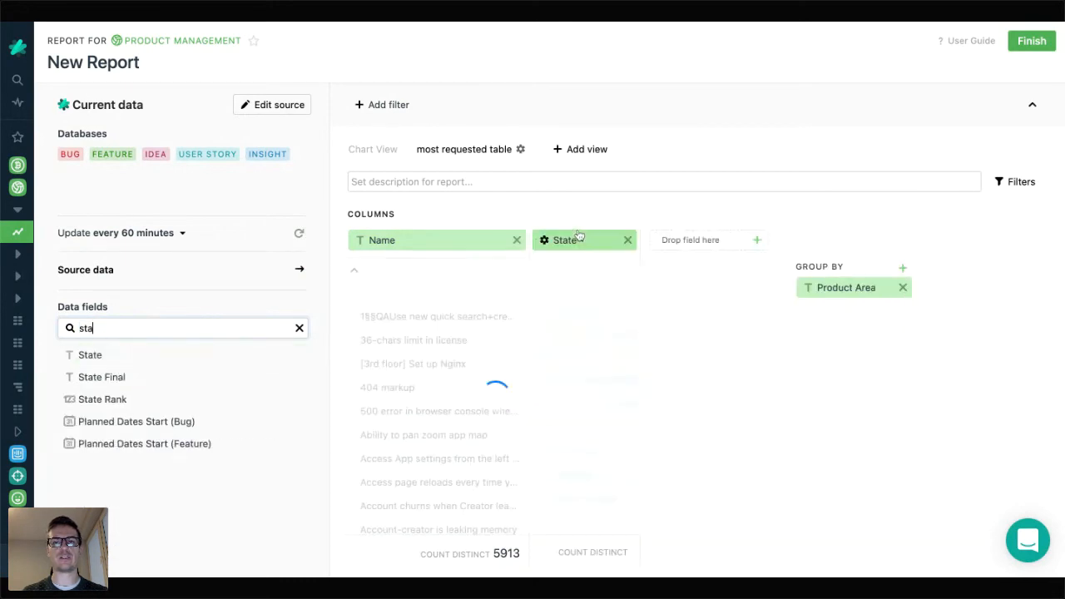
Step: Add the # of References (last 6 months) field as the first column, before Name
double_click(174, 326)
type("refe")
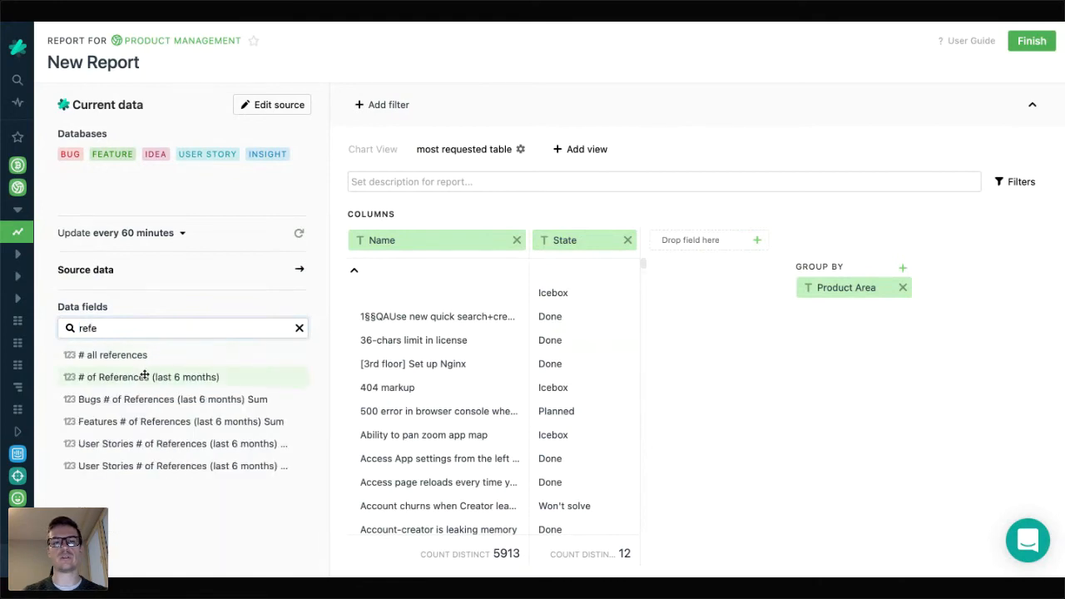
left_click_drag(144, 375, 154, 373)
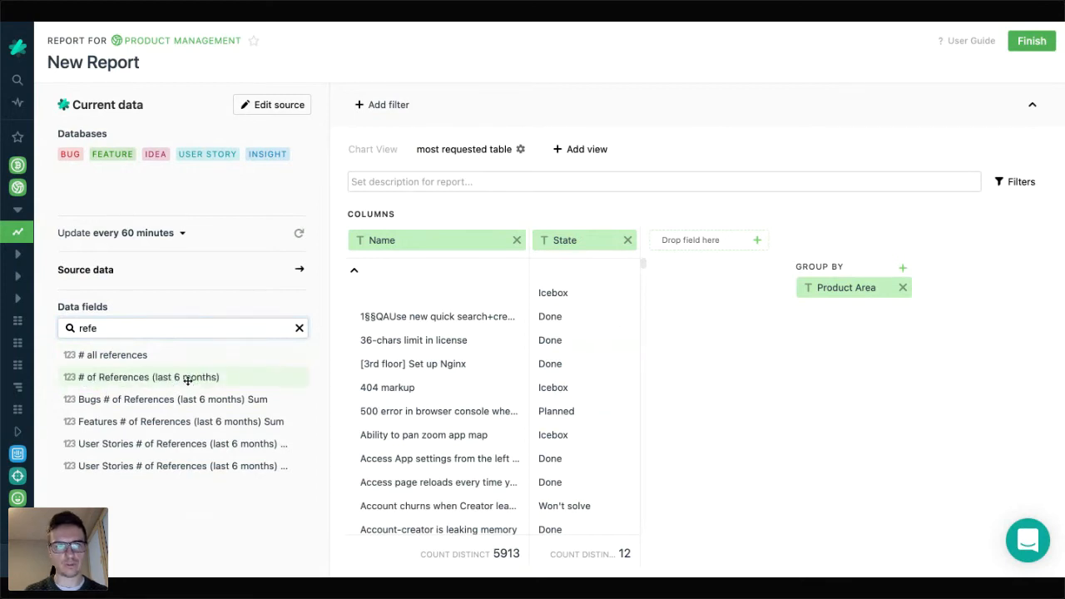
left_click_drag(188, 380, 383, 246)
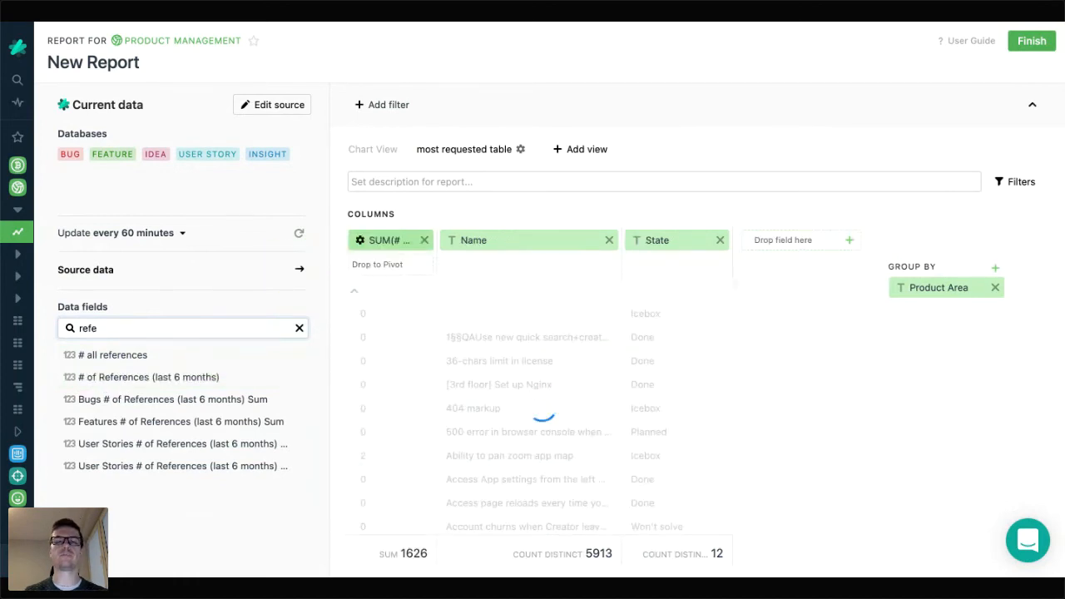
Step: Add a report filter for # of References (last 6 months) less than 3
left_click(1019, 180)
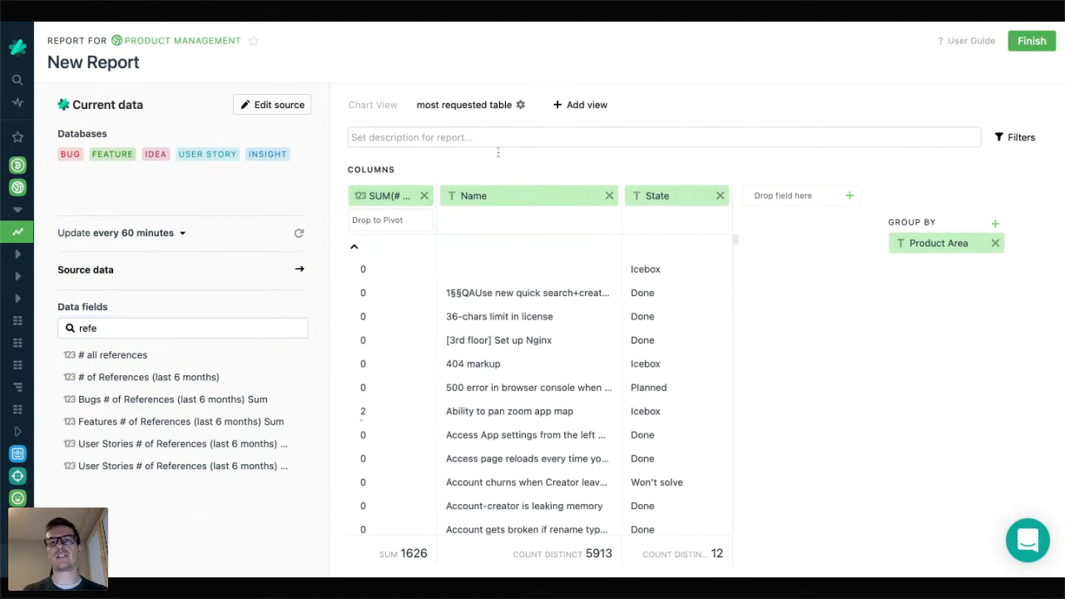
left_click(1015, 138)
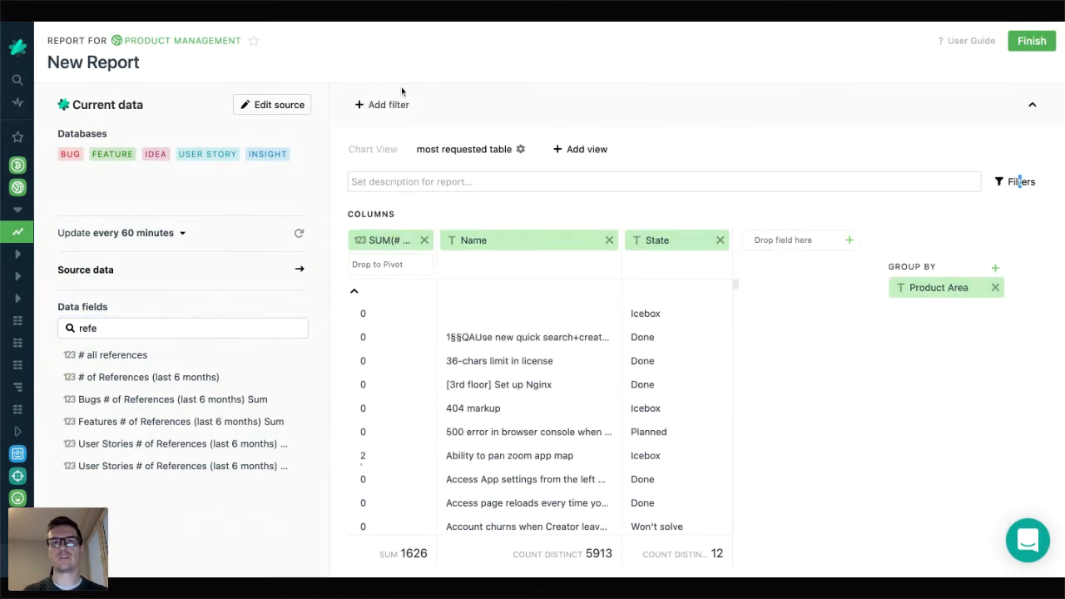
left_click(388, 104)
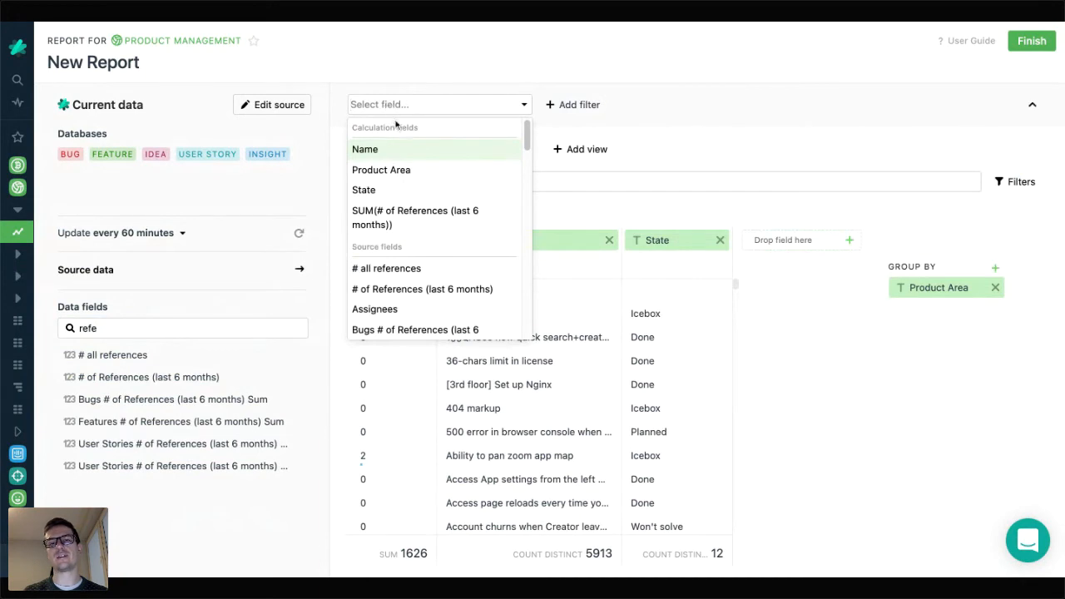
left_click(405, 290)
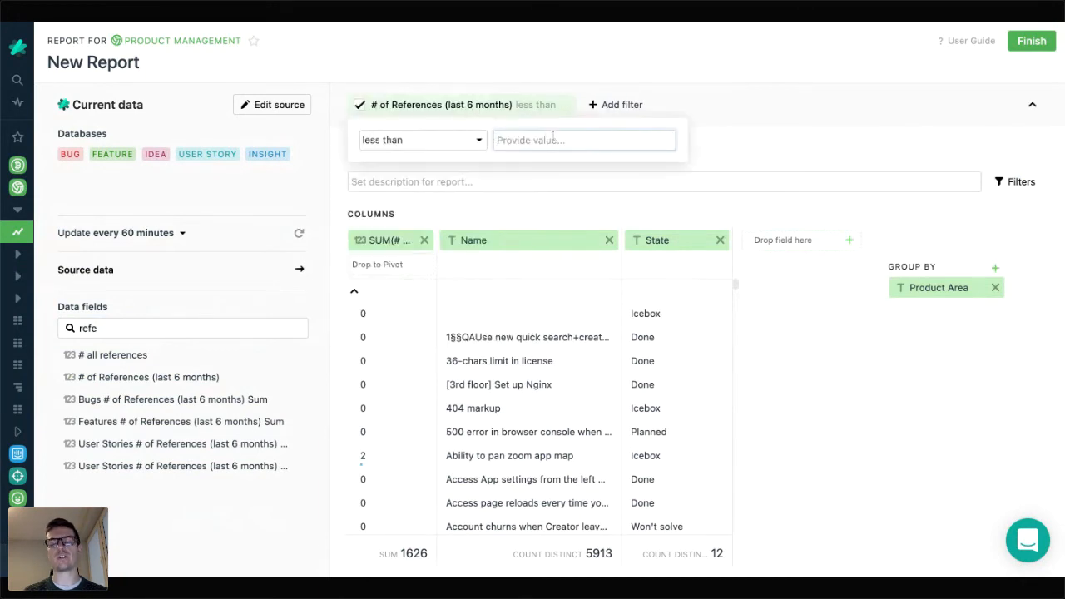
type("3")
left_click(728, 141)
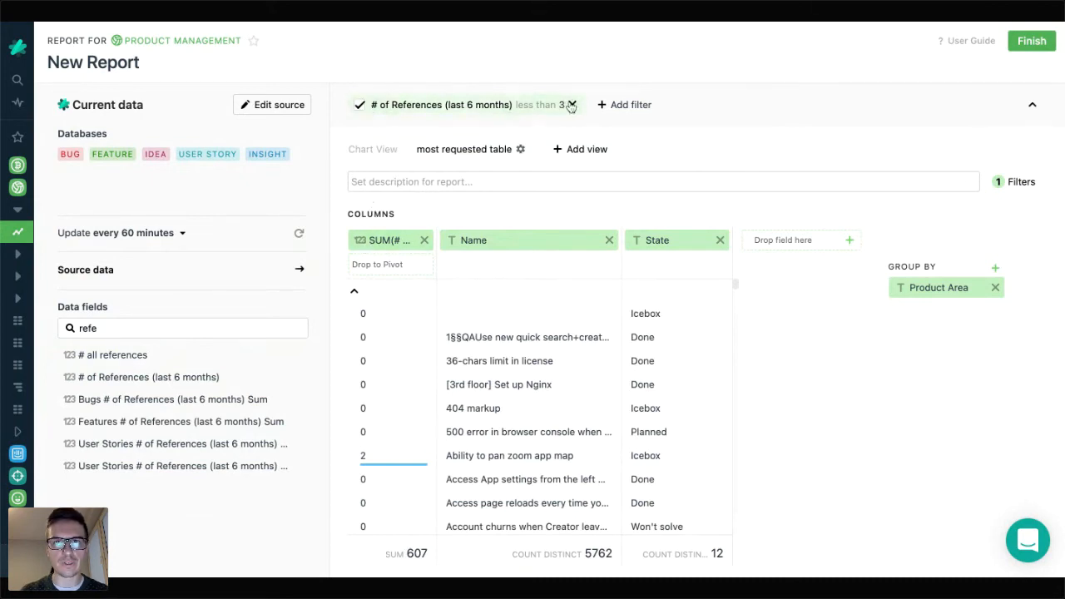
Step: Change the # of References (last 6 months) filter condition to greater than 3
left_click(528, 107)
left_click(446, 143)
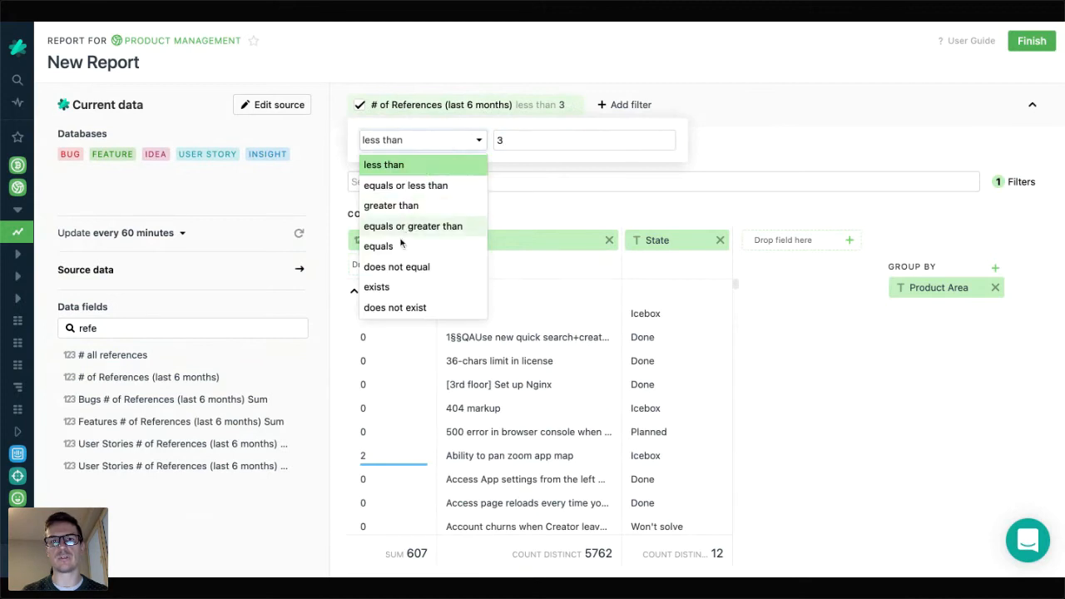
left_click(413, 207)
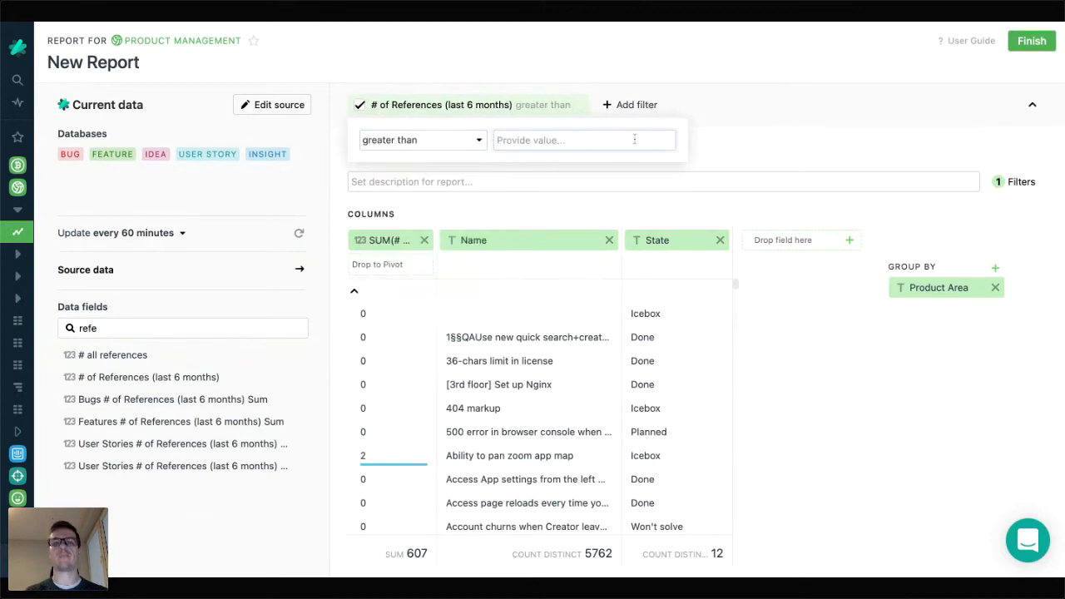
type("3")
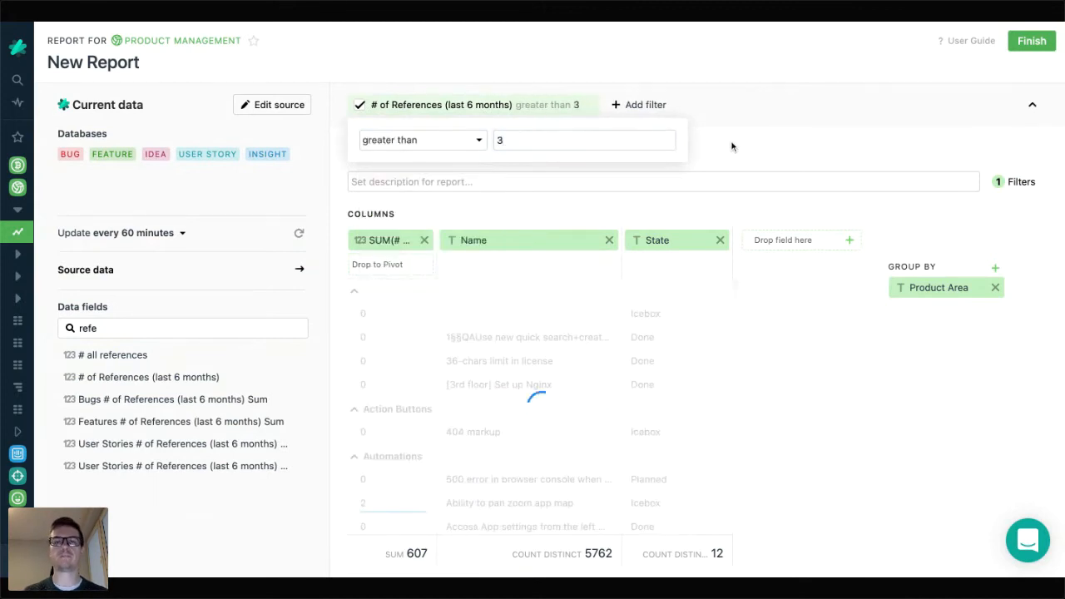
left_click(731, 146)
Step: Sort the table by the summed # of References (last 6 months) column in descending order
scroll(398, 368, "down", 3)
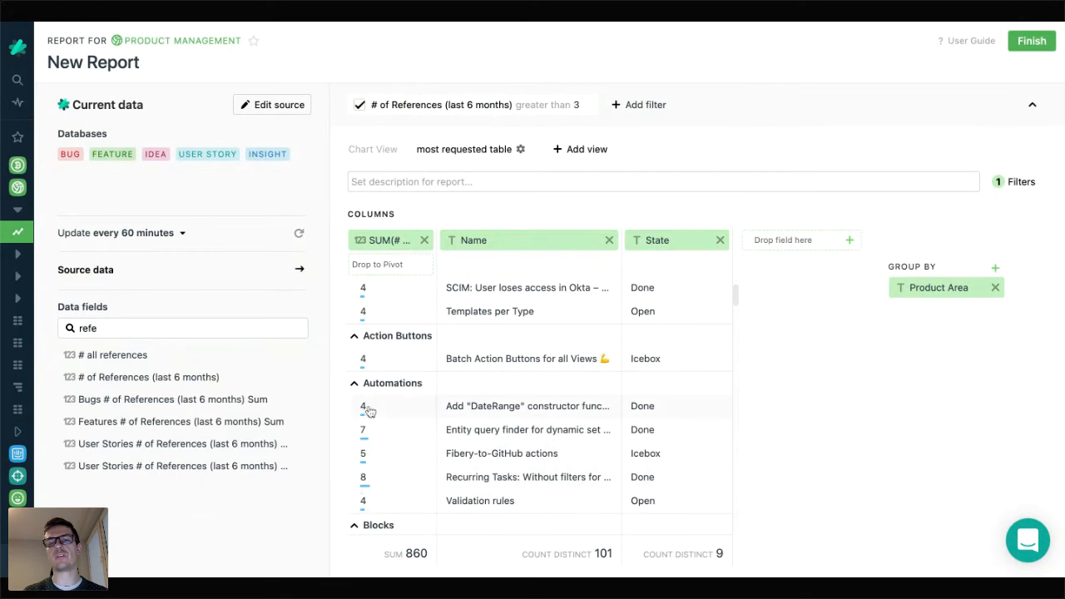
left_click(361, 241)
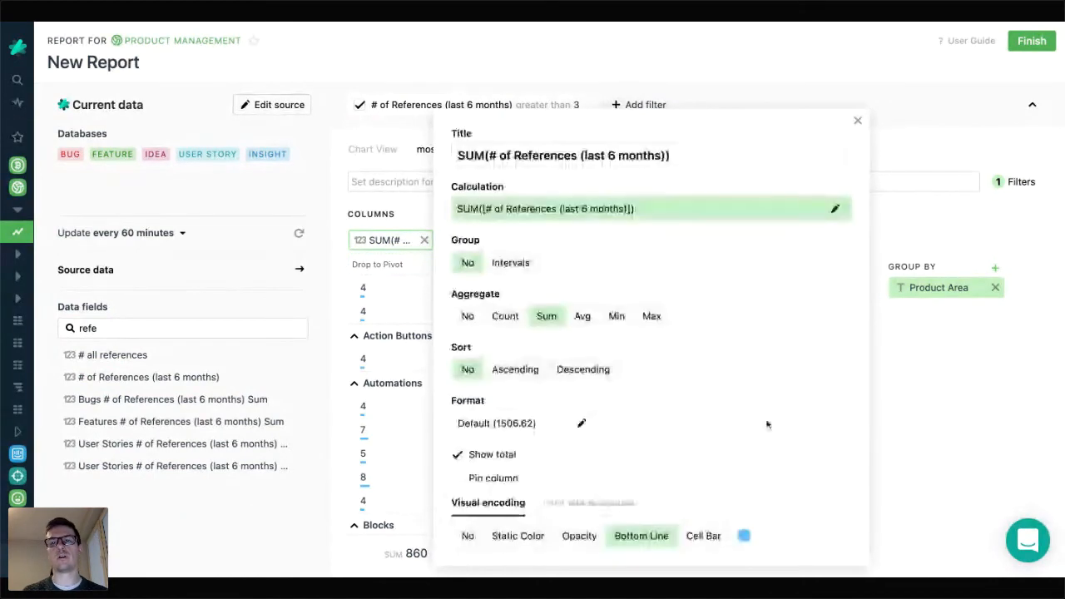
left_click(591, 376)
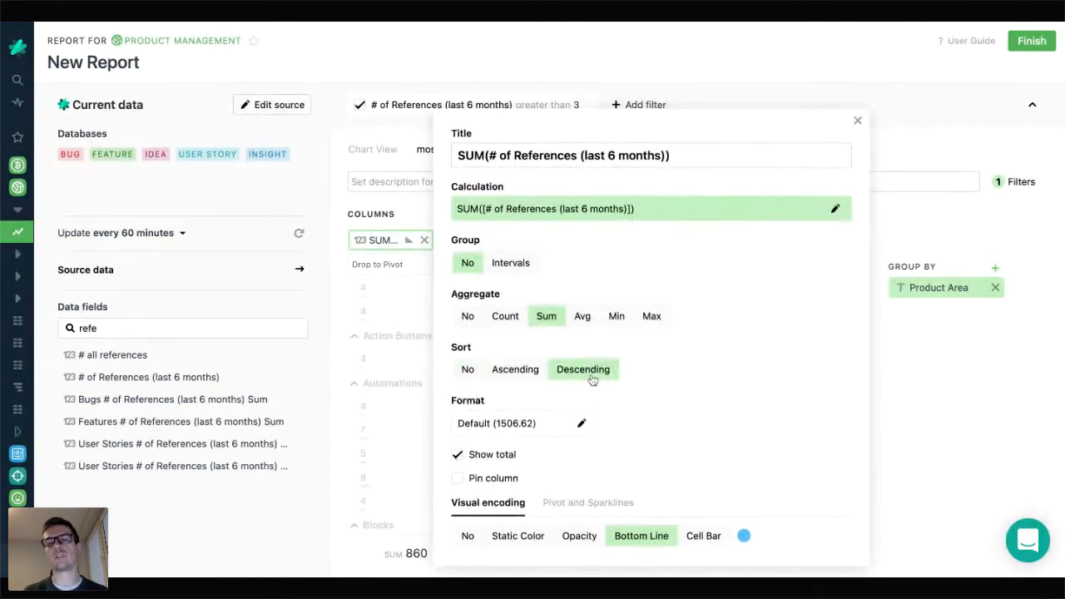
left_click(857, 123)
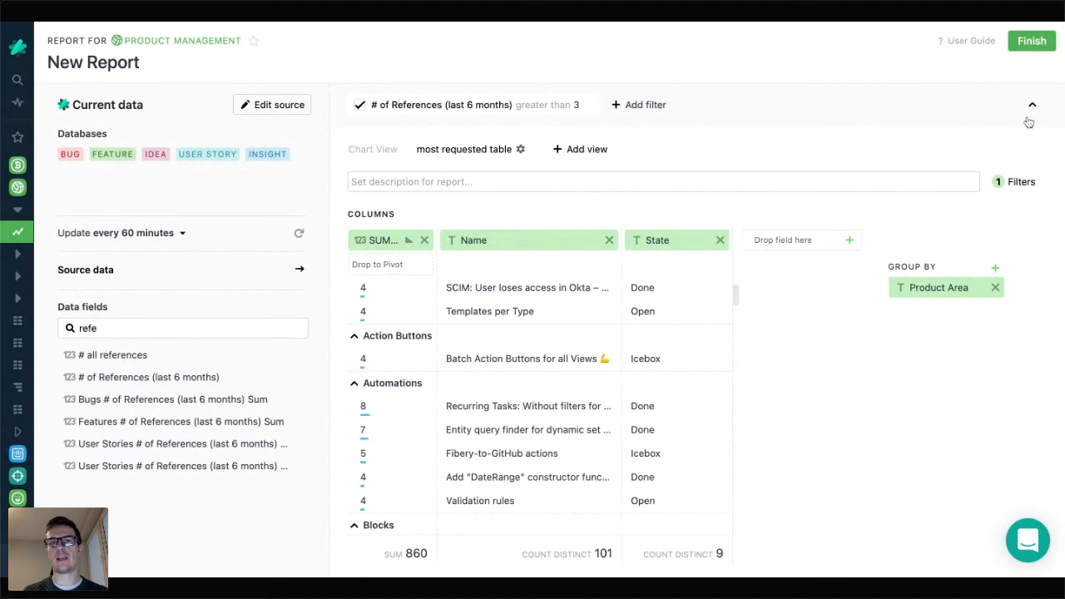
Step: Give the Product Area grouping a static color as its visual encoding and finish editing the report
left_click(901, 288)
left_click(540, 529)
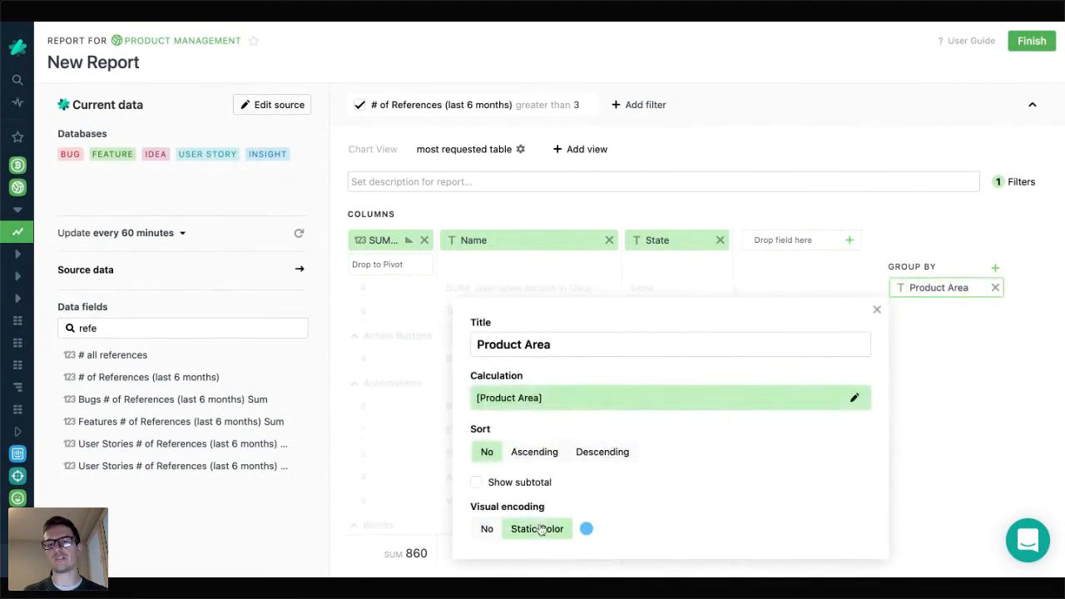
left_click(906, 353)
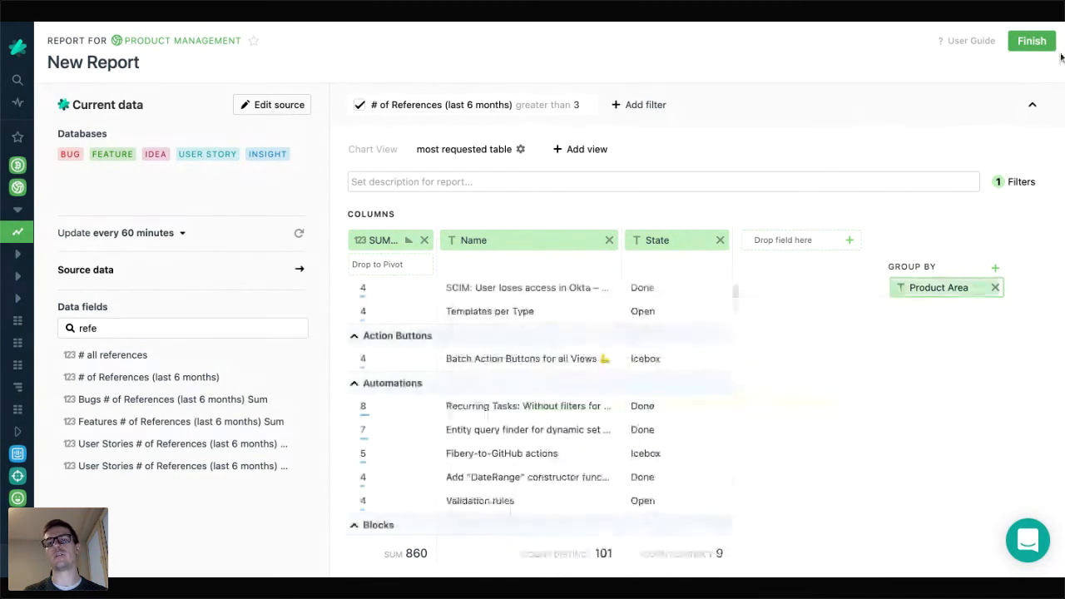
left_click(1033, 41)
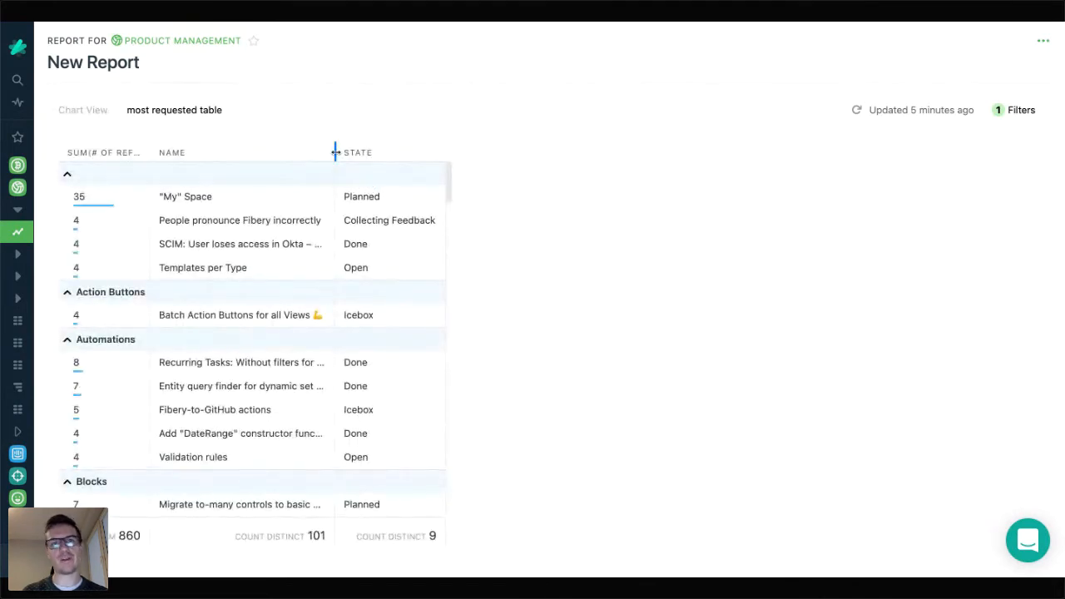
Step: Widen the Name, State and summed references columns so that their full text fits
left_click_drag(336, 152, 339, 154)
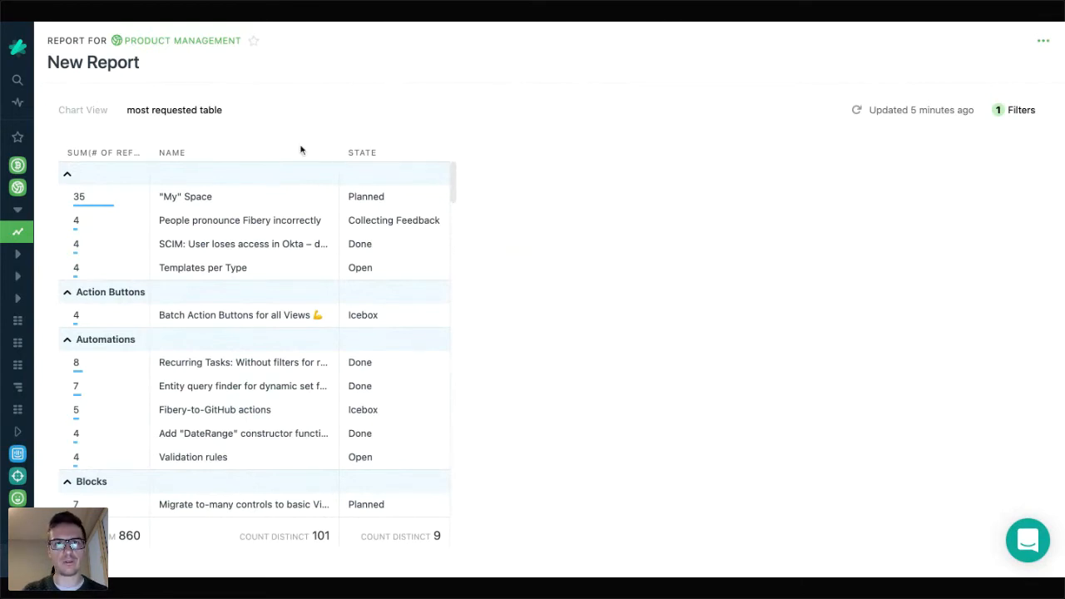
left_click_drag(341, 150, 525, 152)
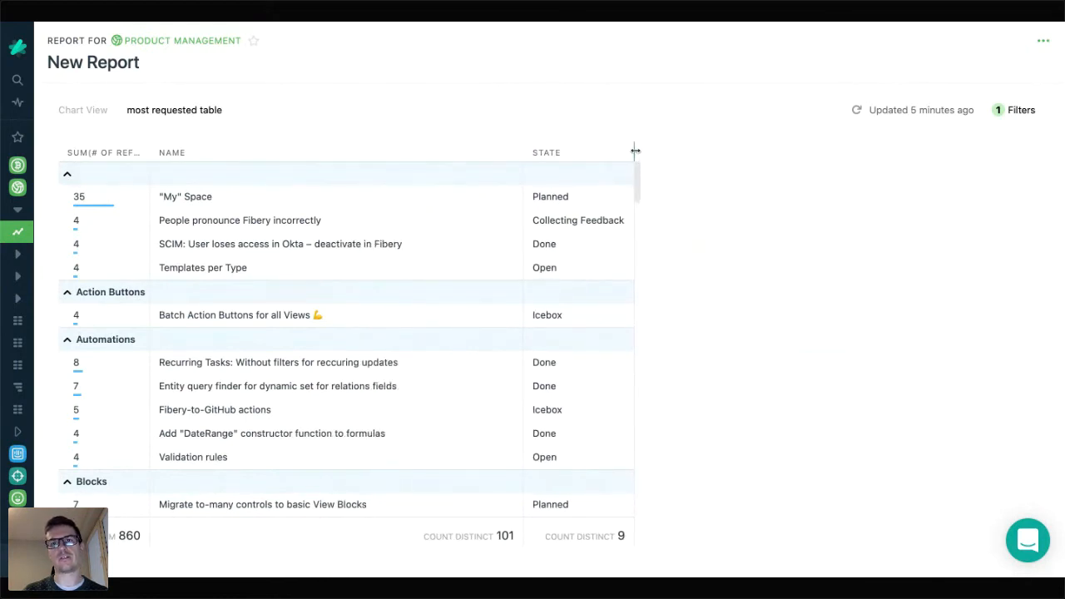
left_click_drag(635, 150, 685, 151)
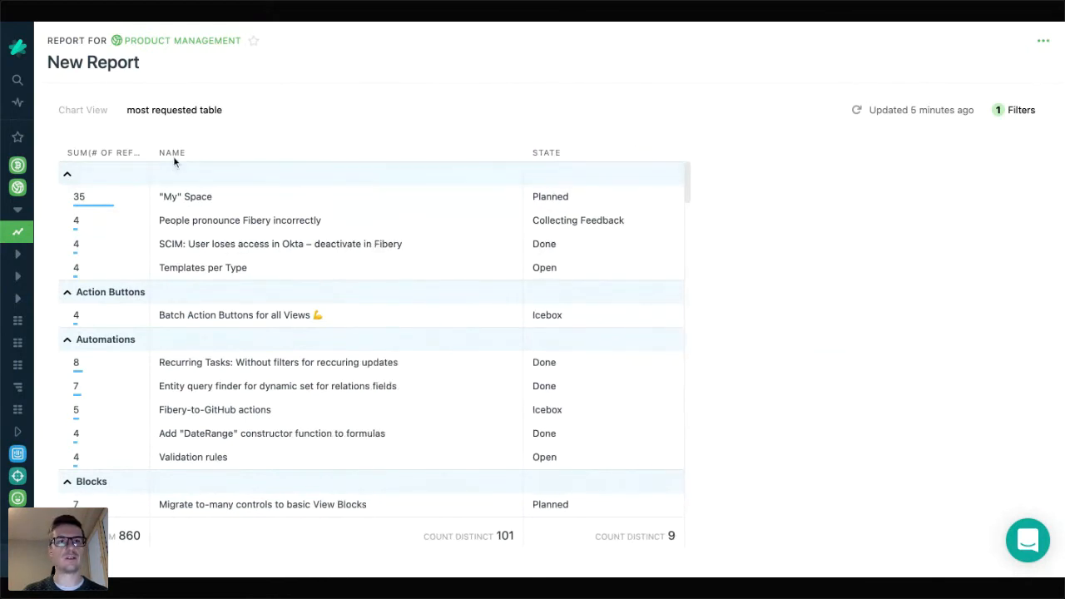
left_click_drag(145, 153, 280, 153)
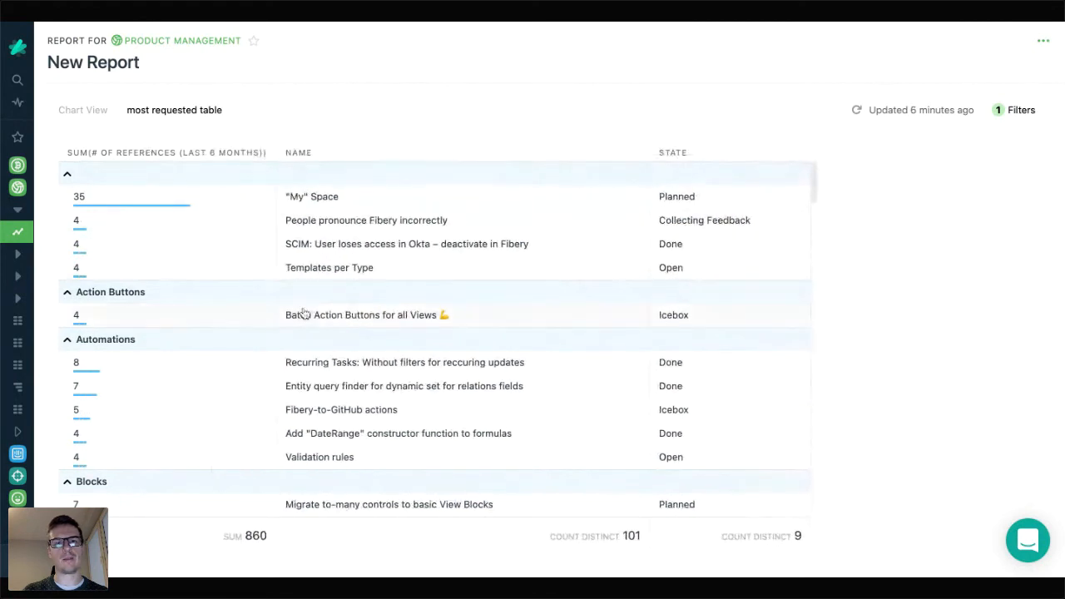
Step: Look through the most requested items in each product area of the finished table
scroll(311, 315, "down", 1)
scroll(311, 315, "down", 10)
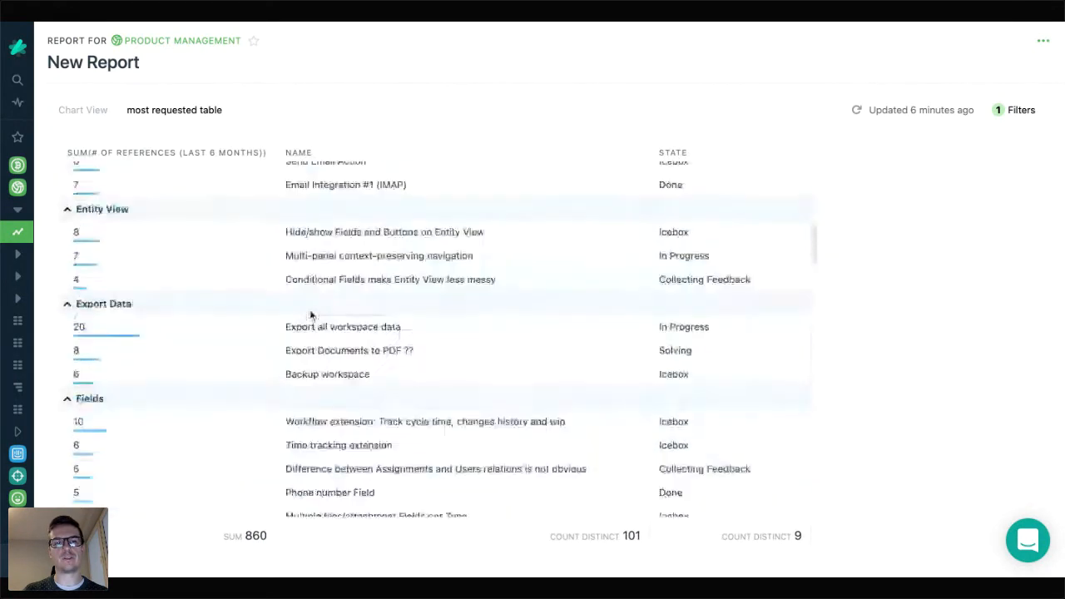
scroll(310, 315, "down", 10)
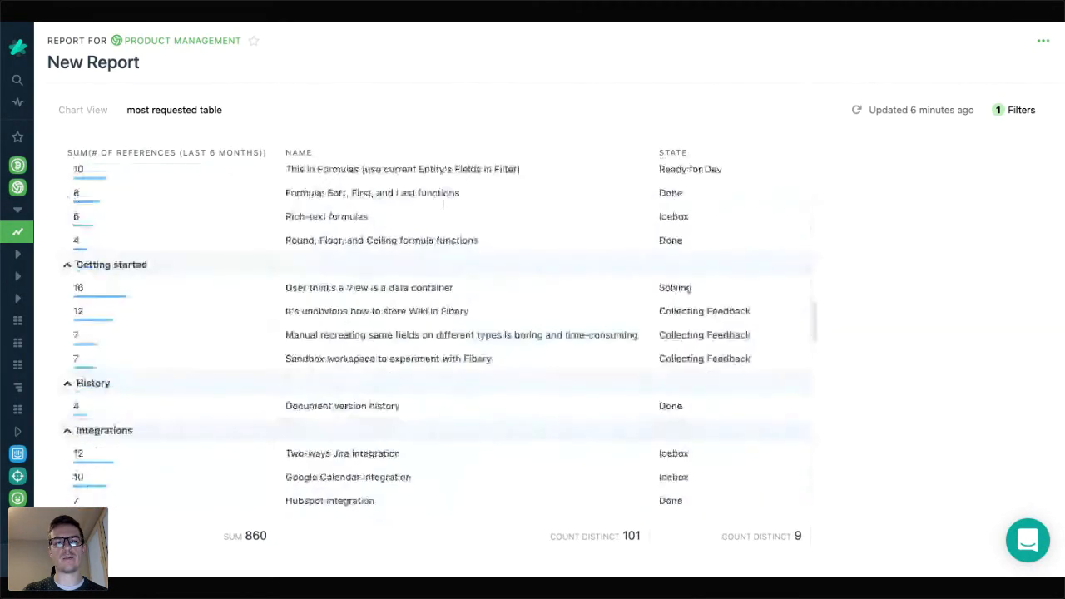
scroll(311, 315, "down", 8)
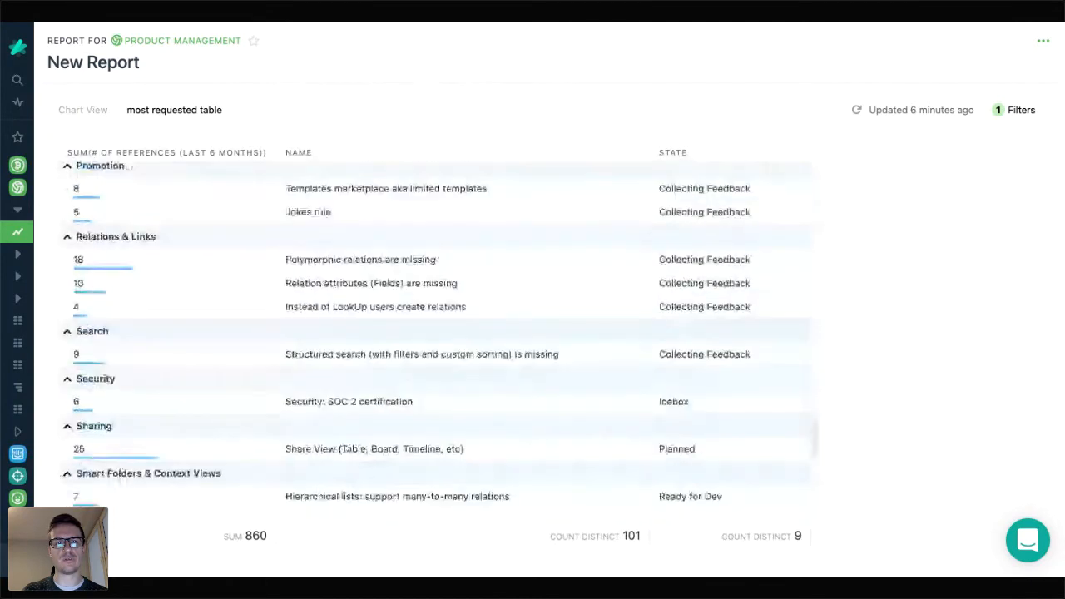
Step: Inspect the source data behind the Entity-level permissions row, and check which export and sharing options the report offers
scroll(439, 333, "down", 3)
scroll(439, 339, "up", 7)
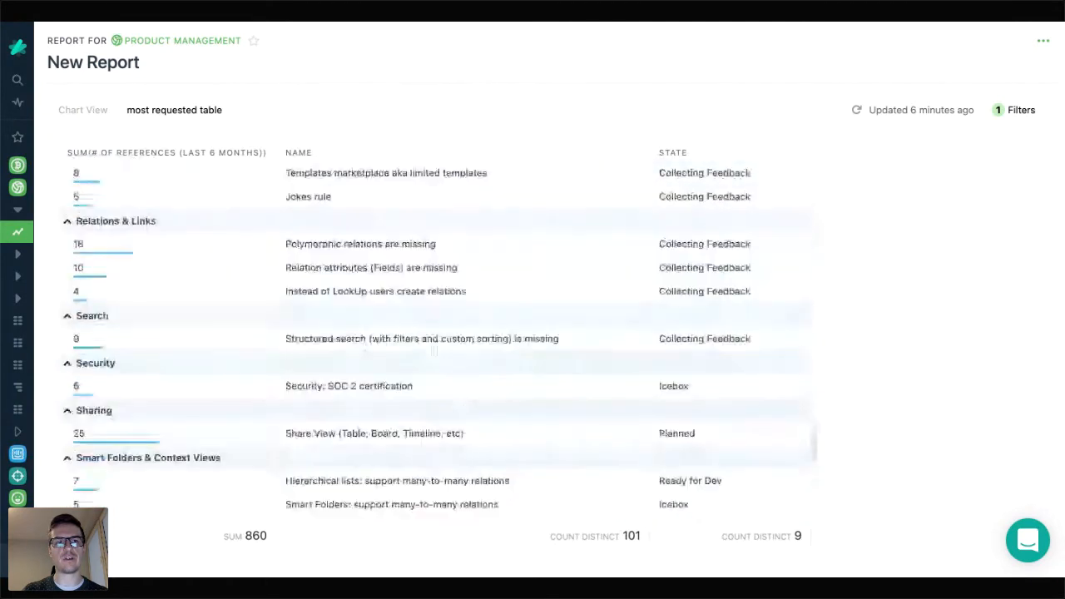
scroll(207, 298, "up", 5)
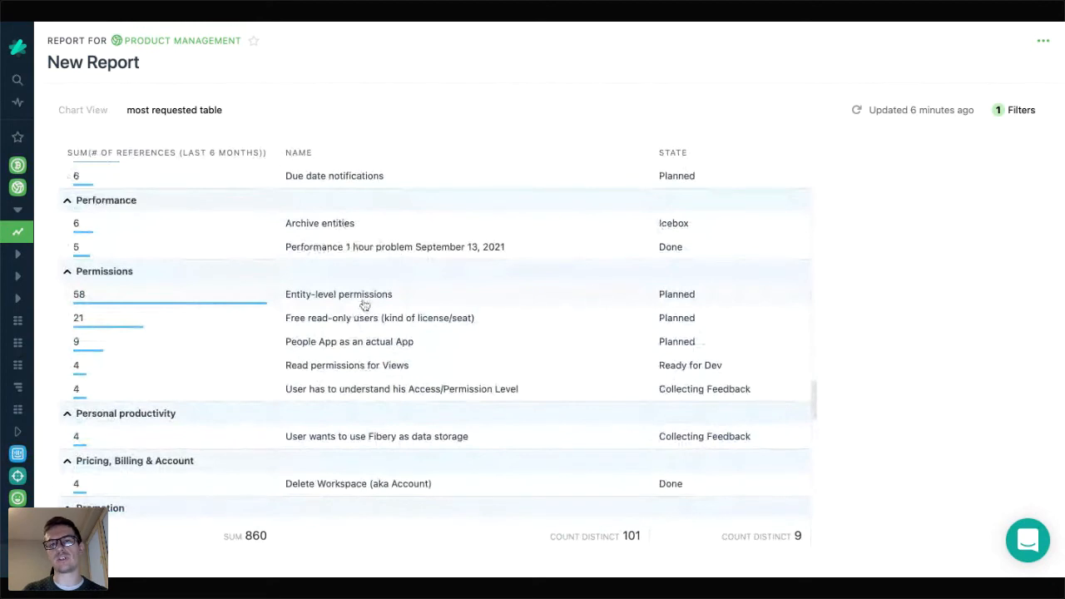
left_click(363, 297)
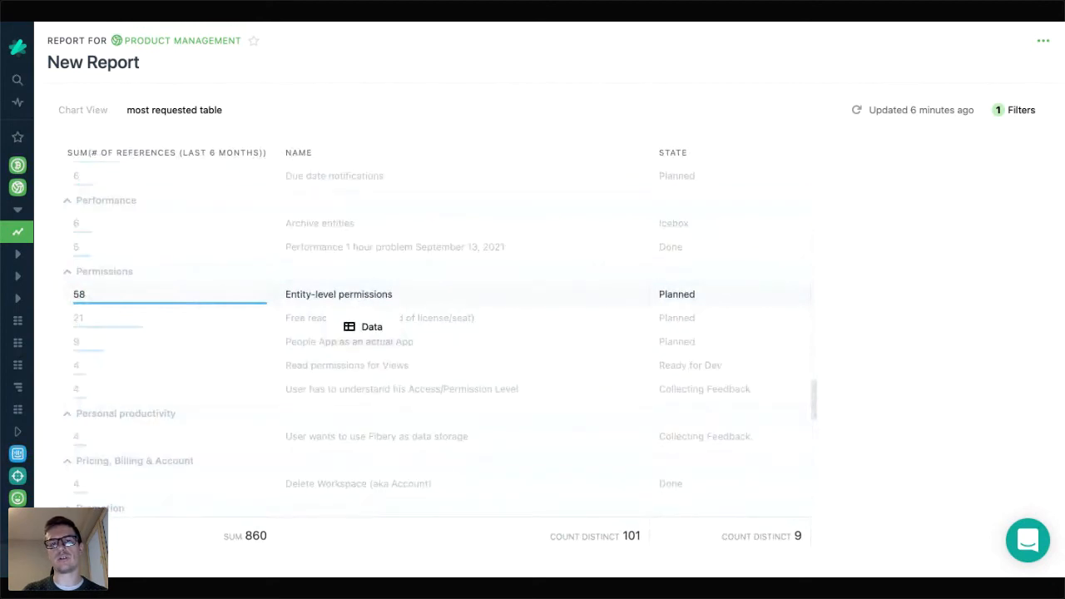
left_click(371, 328)
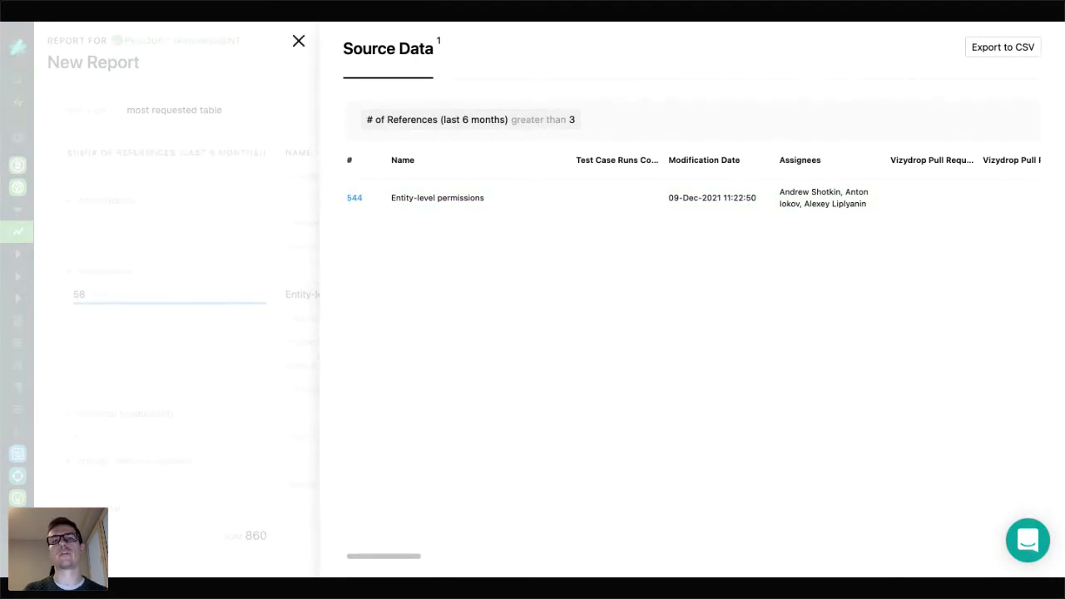
key("Escape")
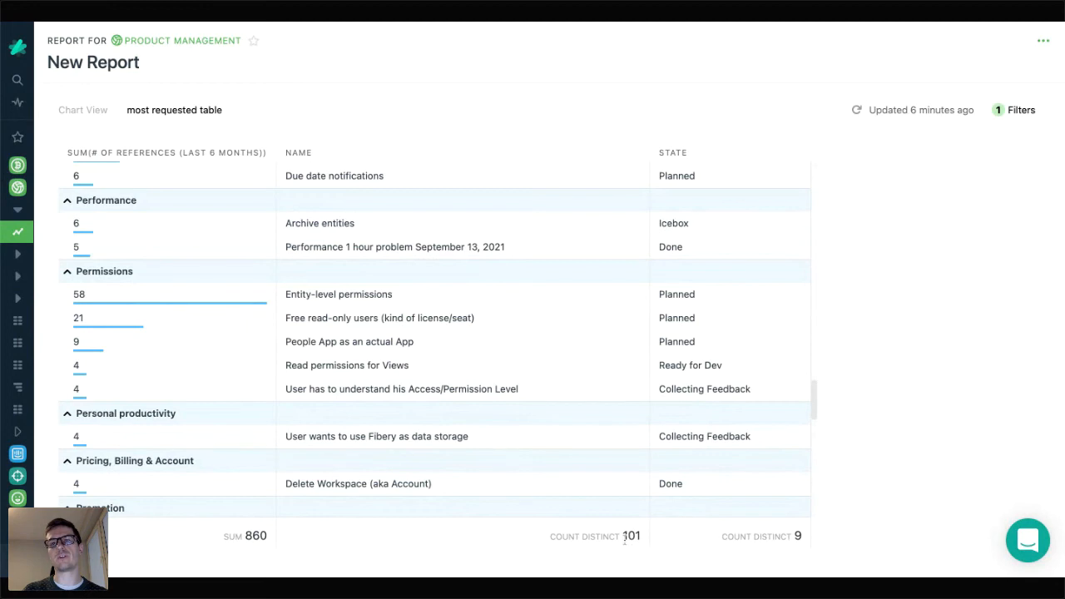
left_click(1041, 42)
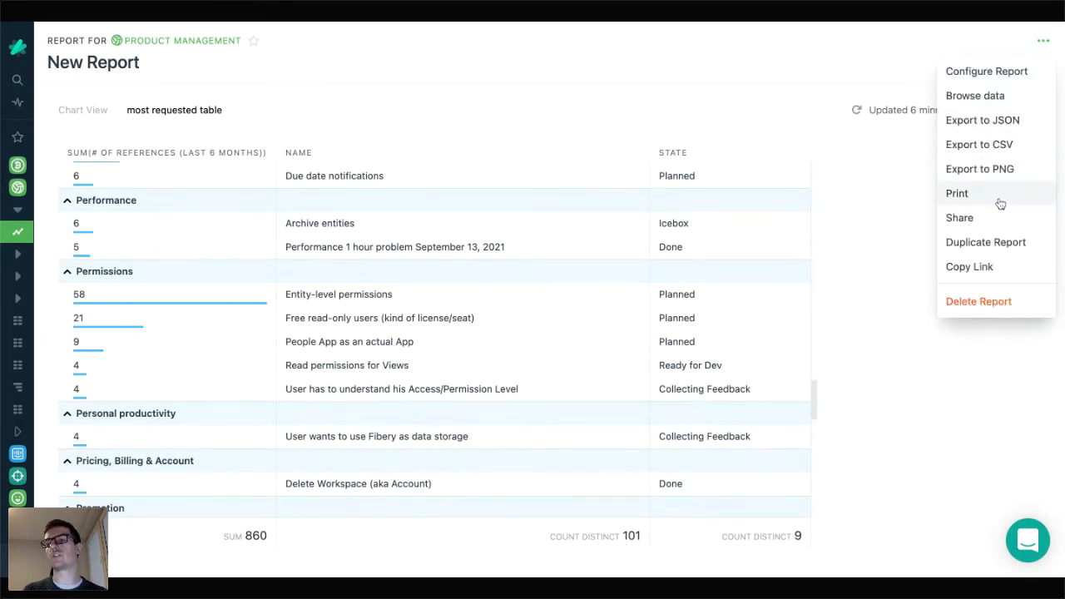
left_click(890, 202)
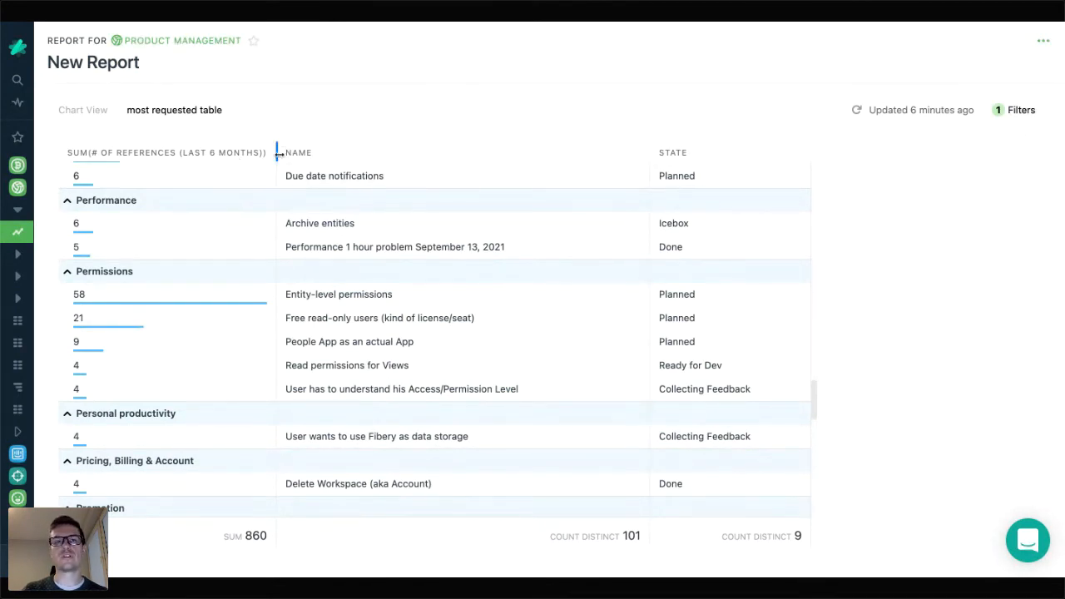
Step: Widen the summed references column slightly and rename the report to "most requested"
left_click_drag(277, 152, 301, 152)
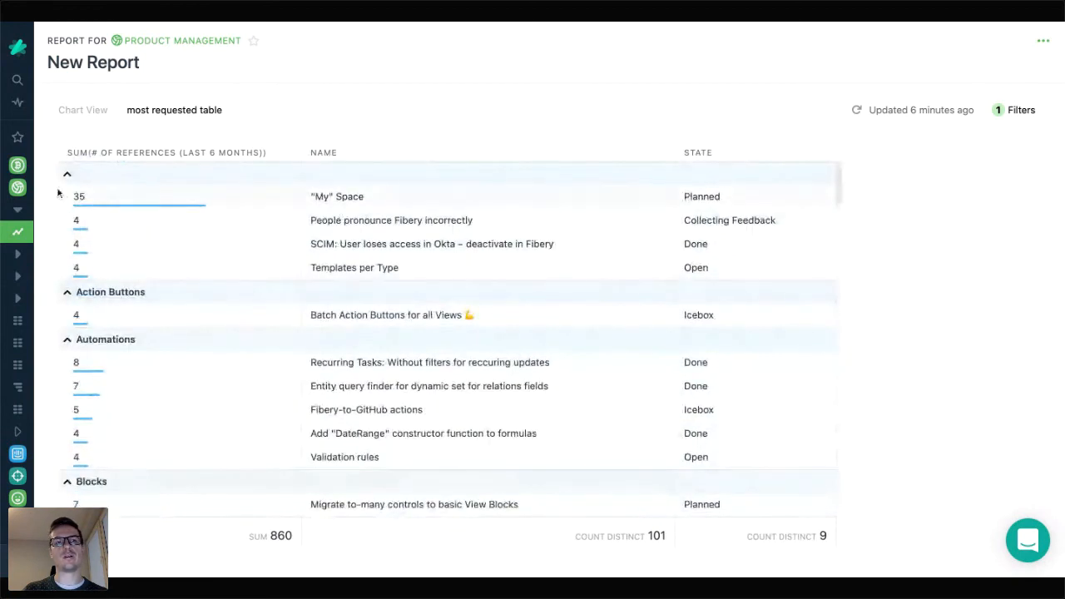
left_click(32, 171)
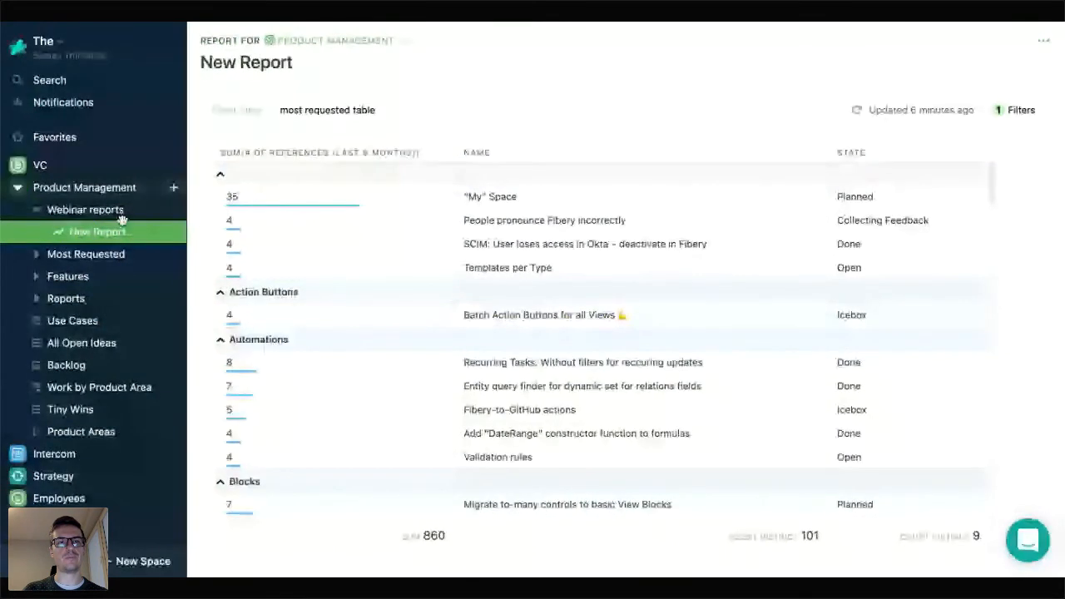
left_click(316, 66)
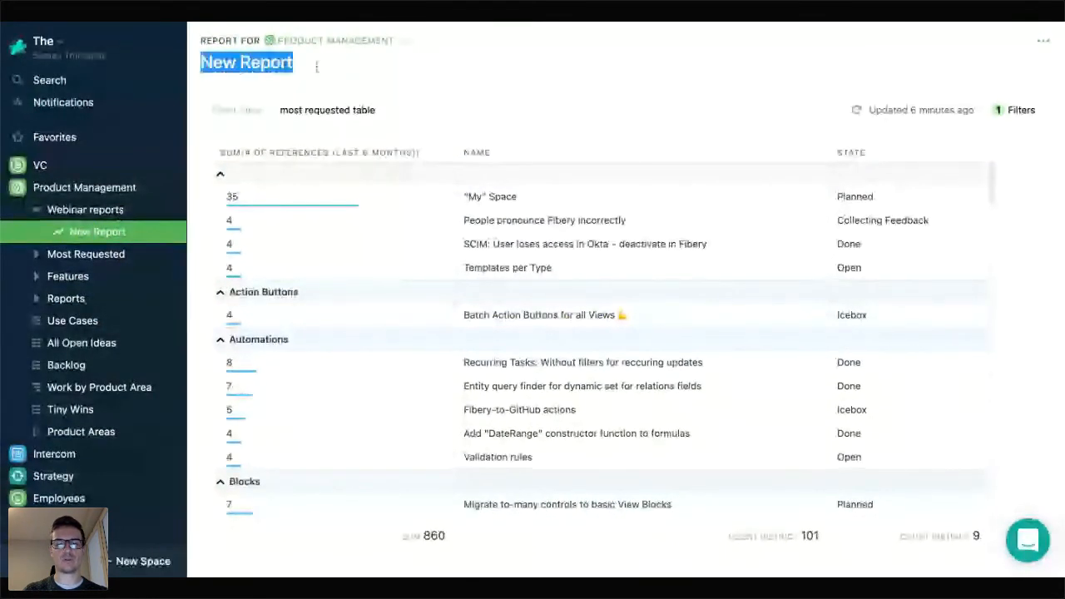
type("most requeste")
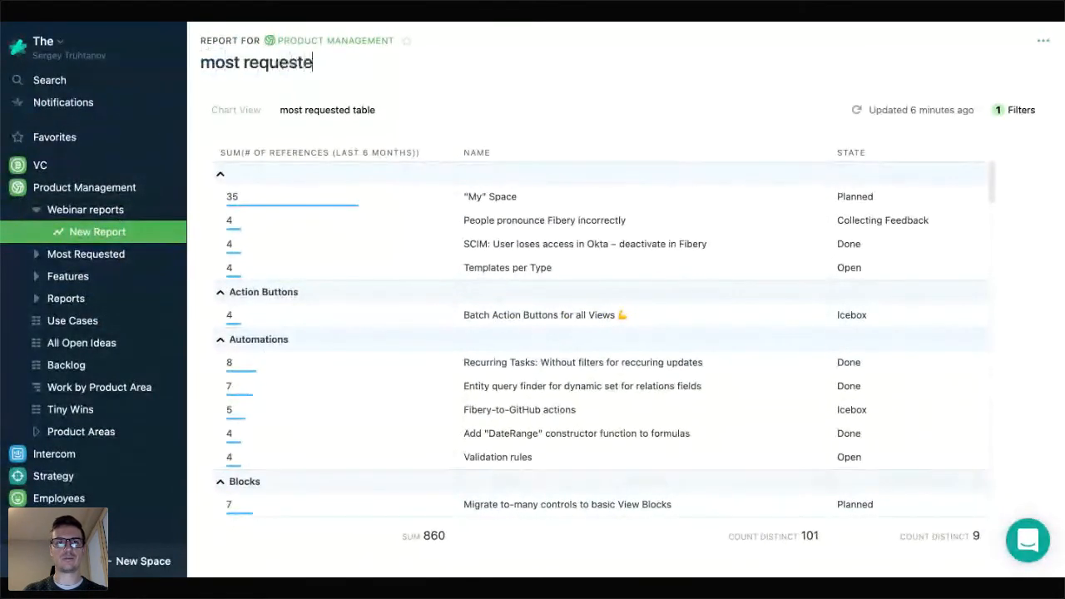
type("d")
key("Return")
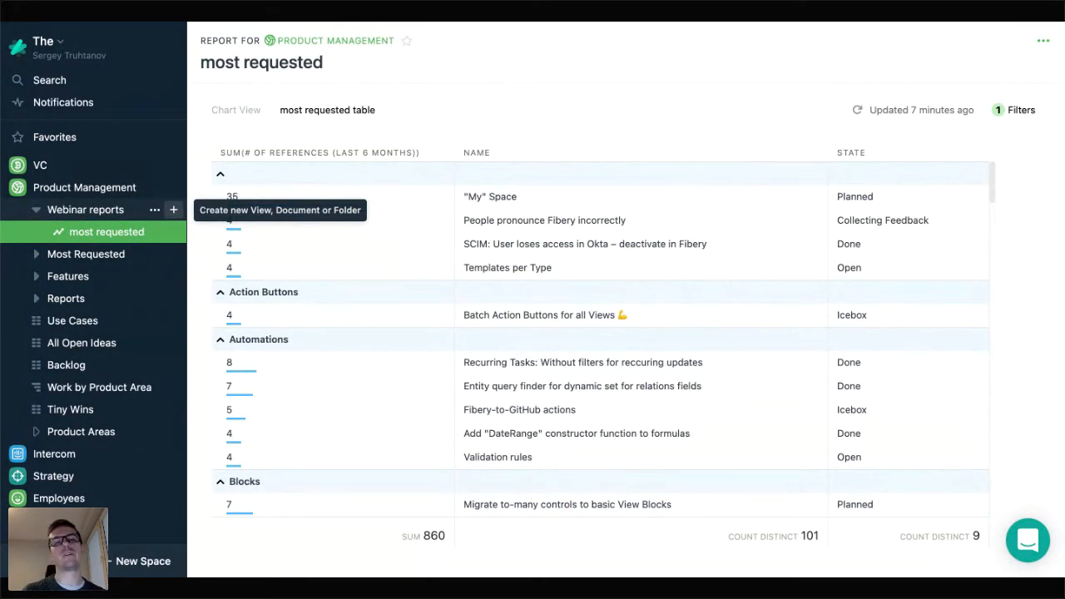
Step: Create a new report in the Webinar reports folder and name it "features over time"
left_click(173, 209)
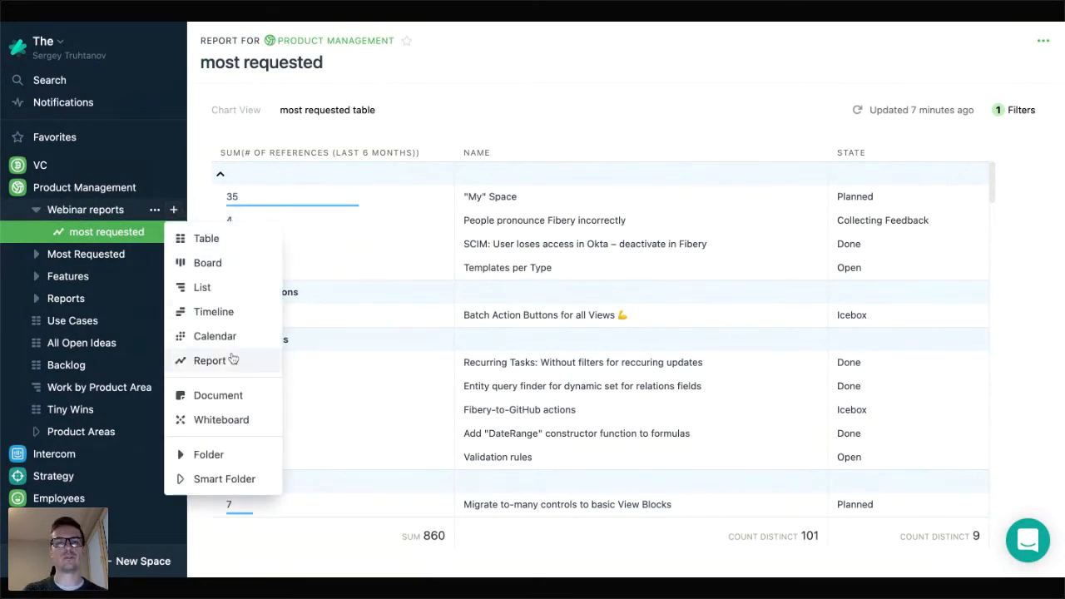
left_click(210, 361)
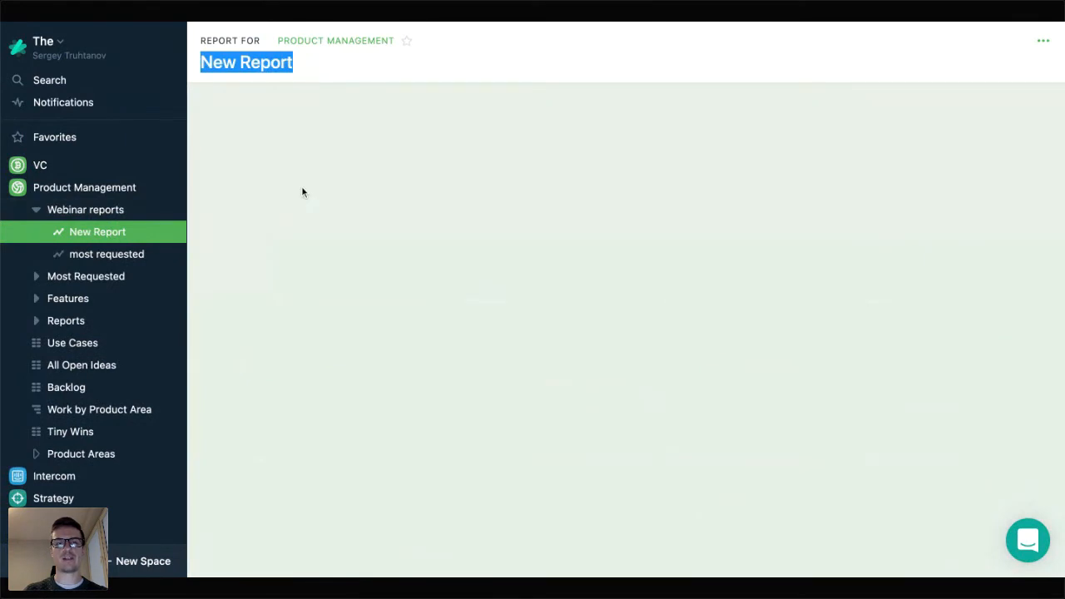
type("features")
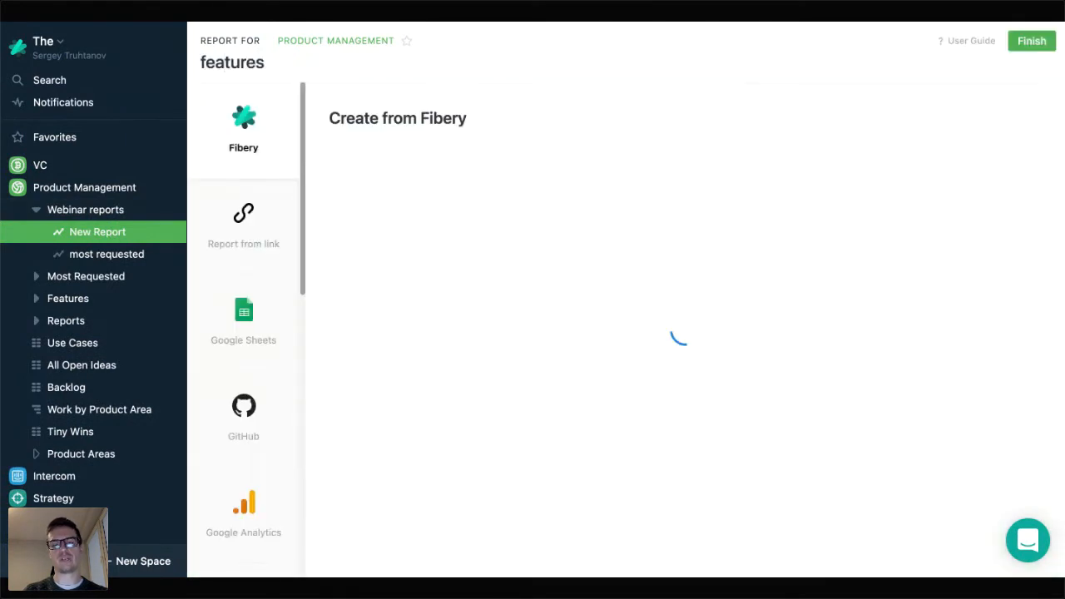
type(" report")
key("BackSpace")
key("BackSpace")
key("BackSpace")
key("BackSpace")
key("BackSpace")
key("BackSpace")
type("over ")
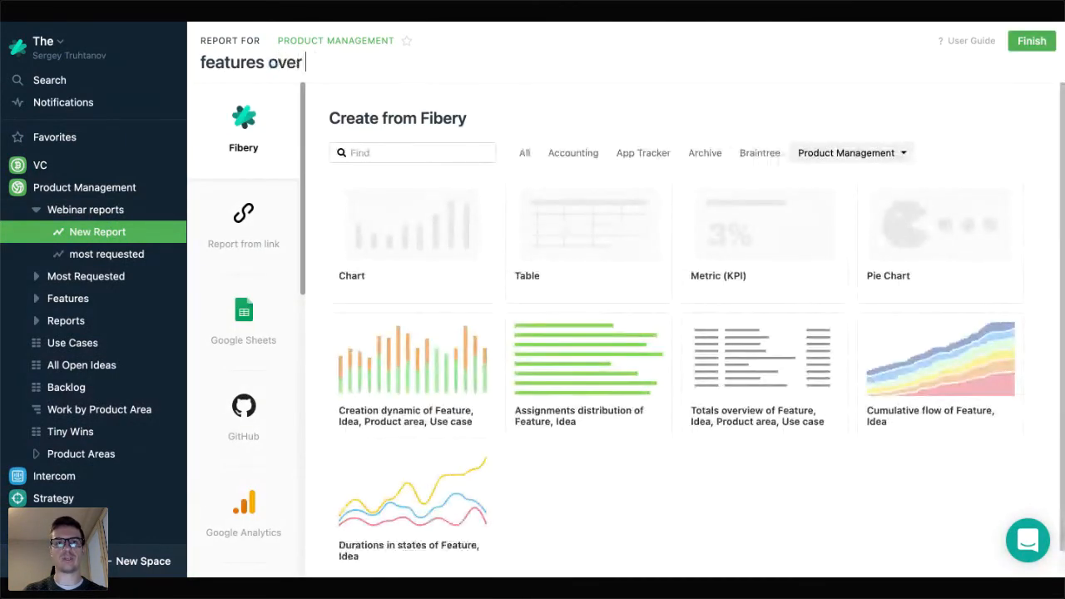
type("time")
key("Return")
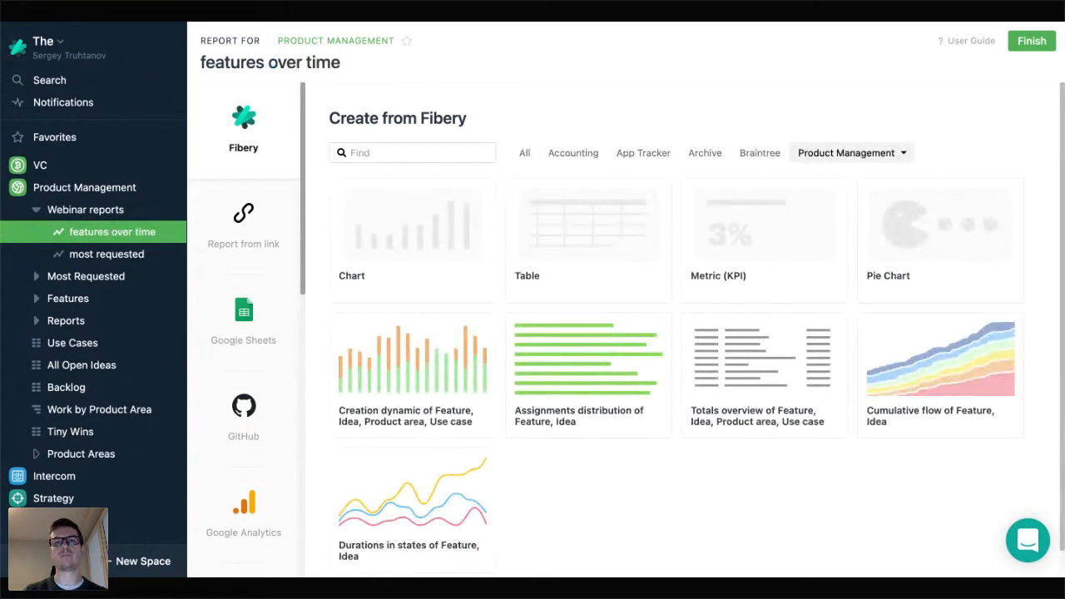
Step: Create a chart based on current data from the Feature database
left_click(411, 217)
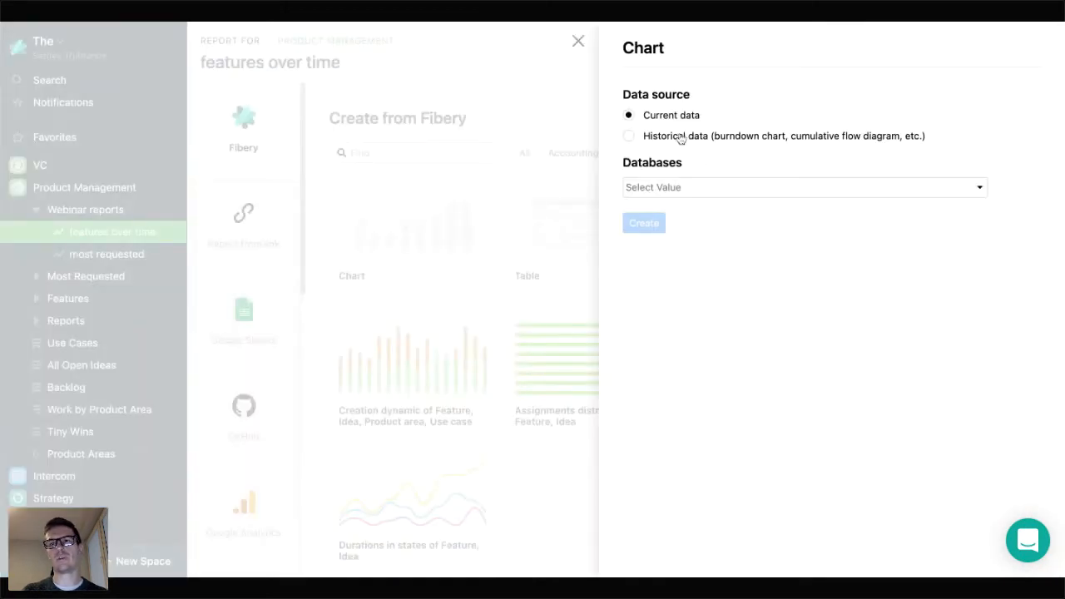
left_click(673, 186)
key("Down")
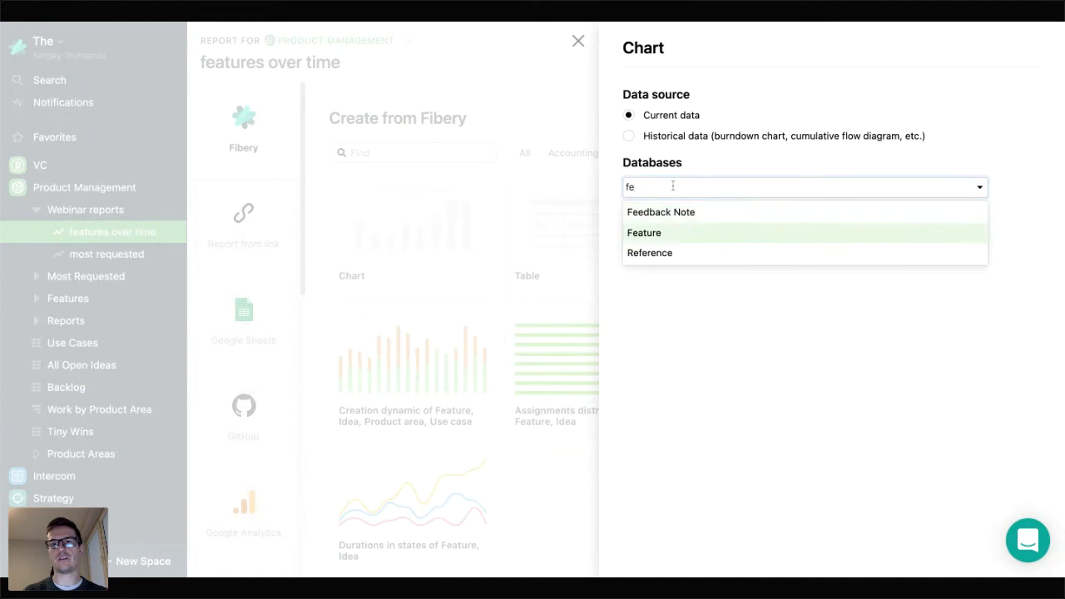
key("Return")
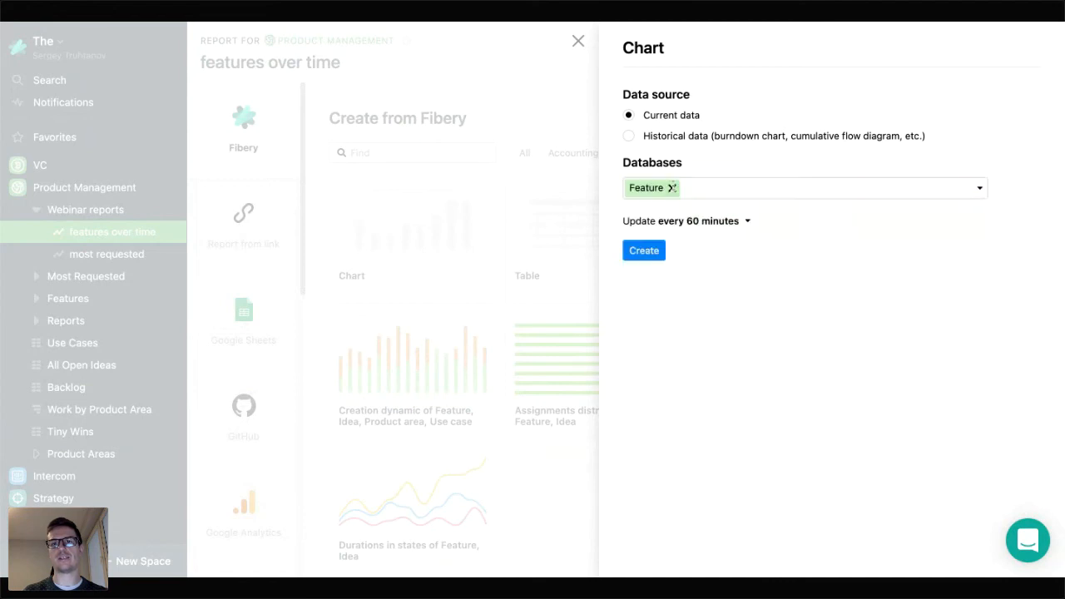
left_click(639, 249)
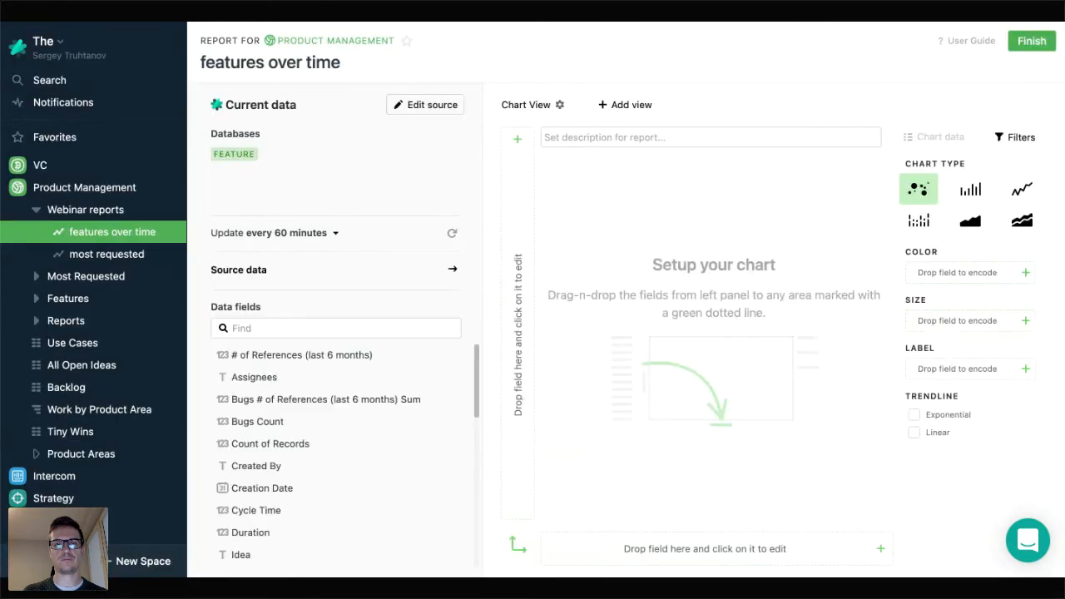
Step: Plot Planned Dates End on the chart's horizontal axis and change the chart type to area
left_click(273, 328)
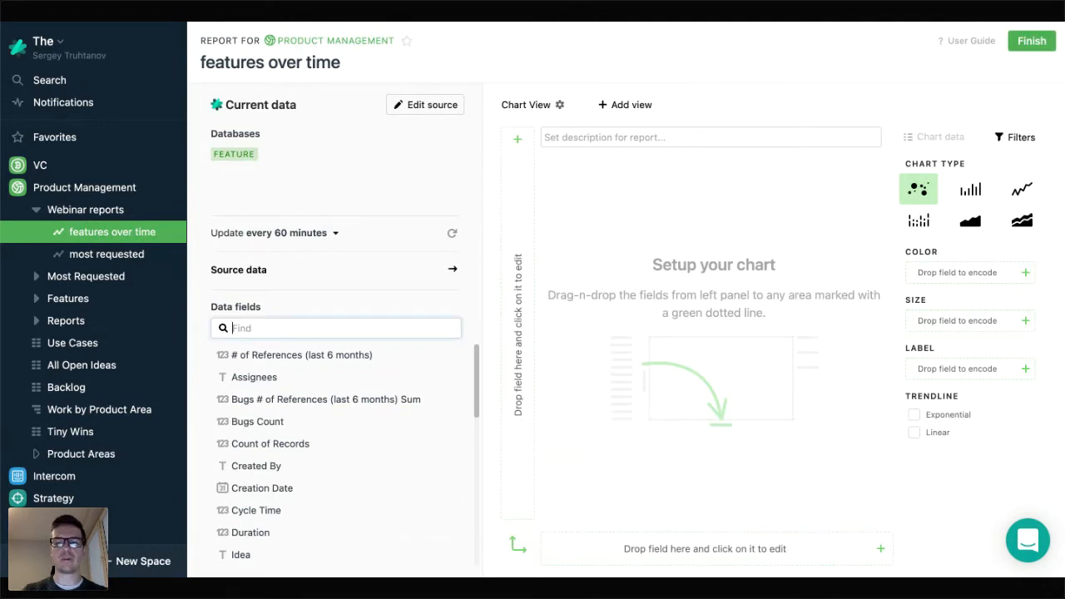
type("pla")
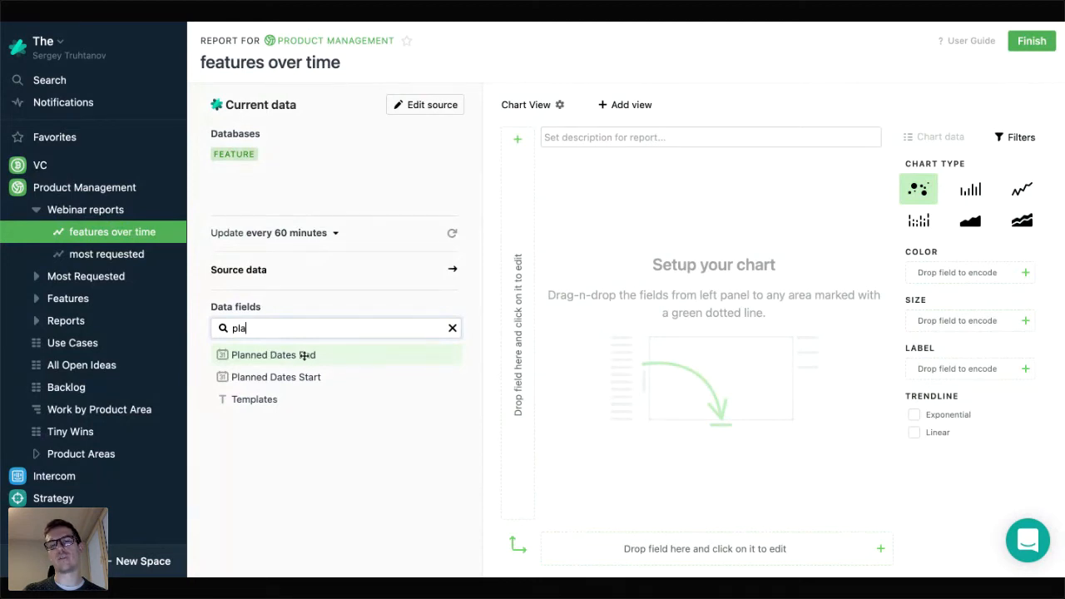
left_click_drag(305, 356, 724, 548)
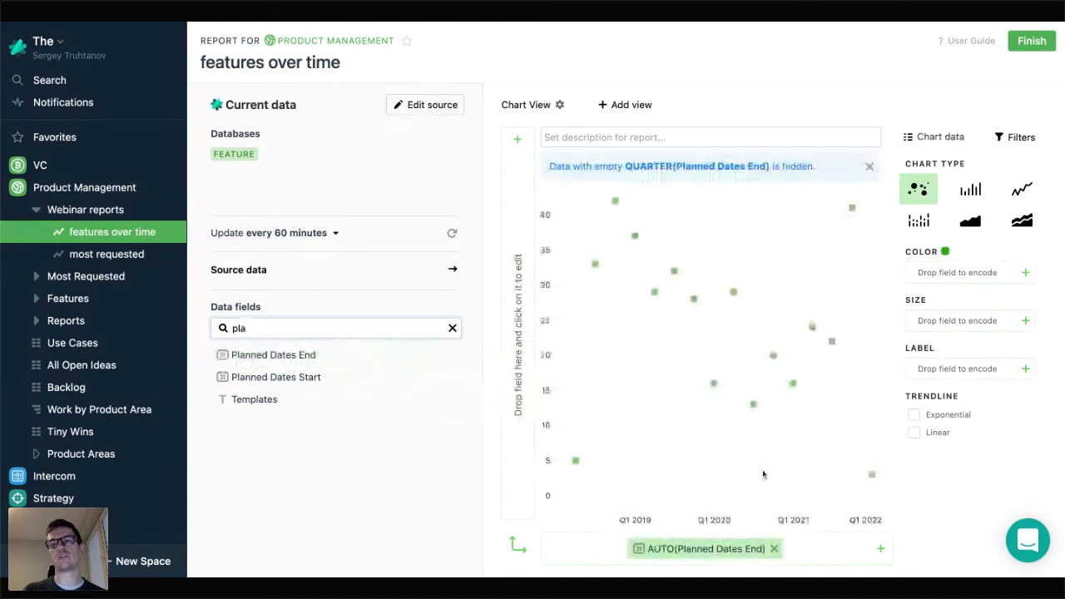
left_click(971, 224)
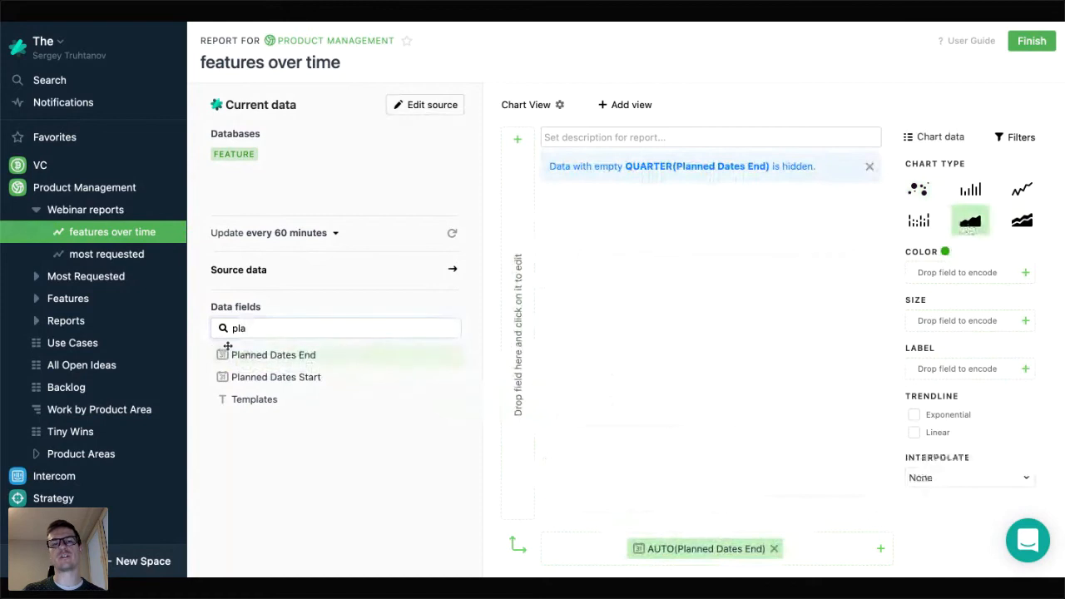
Step: Split the area chart into separate rows by adding Release Importance to the vertical axis
left_click(277, 332)
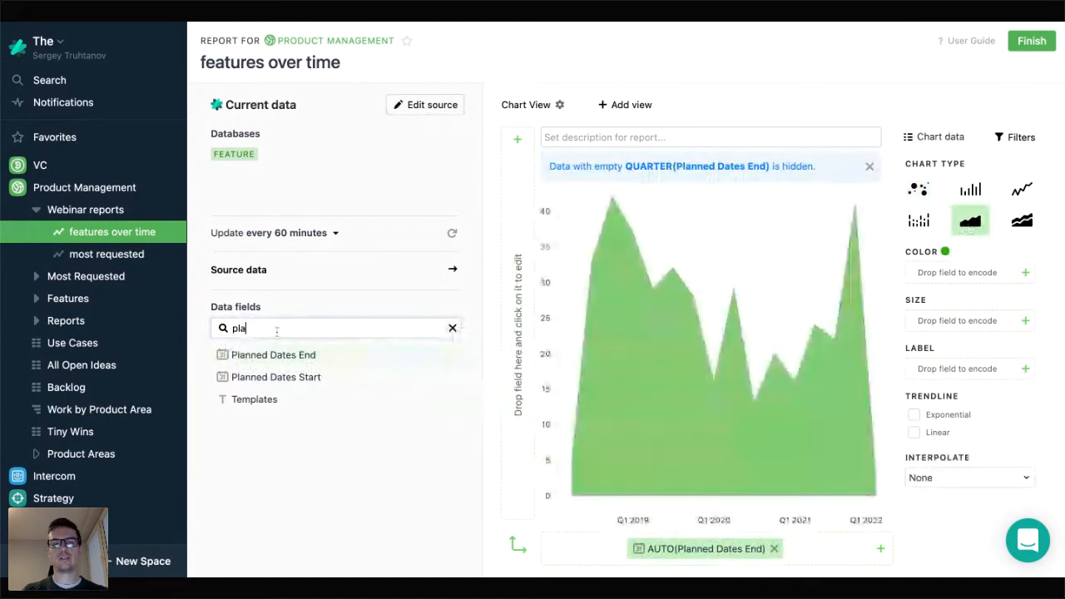
key("BackSpace")
key("BackSpace")
key("BackSpace")
type("rel")
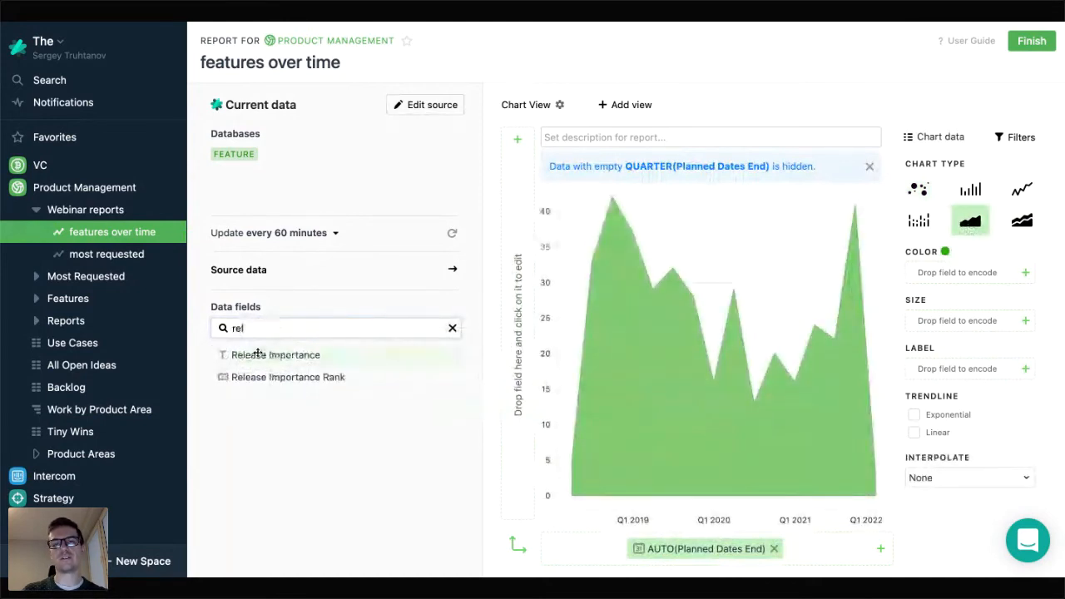
left_click_drag(258, 356, 520, 269)
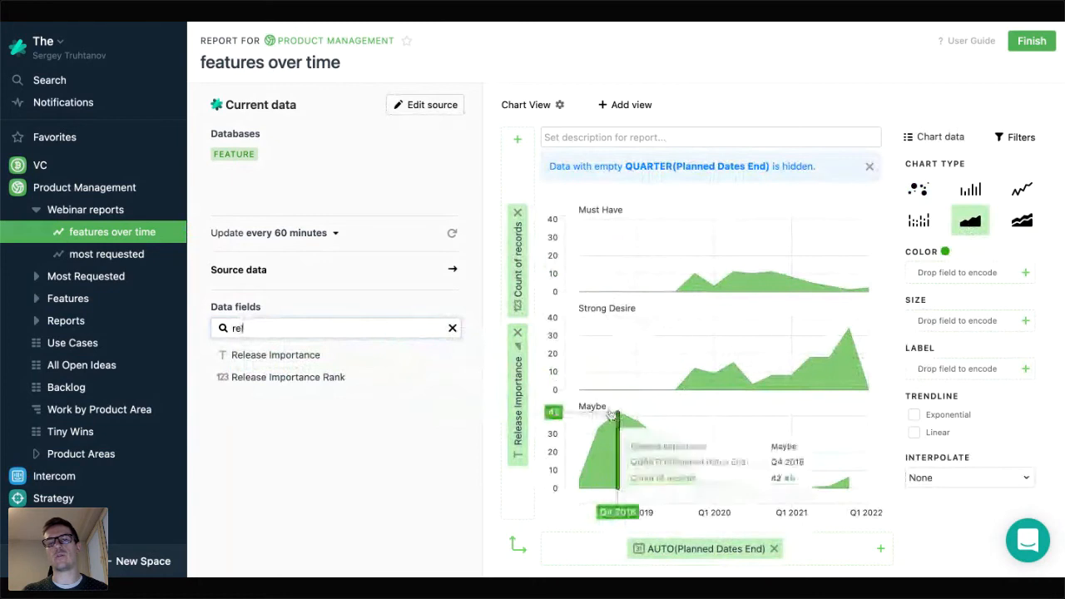
Step: Label the chart with Count of Records and set its interpolation to Smooth
left_click(452, 328)
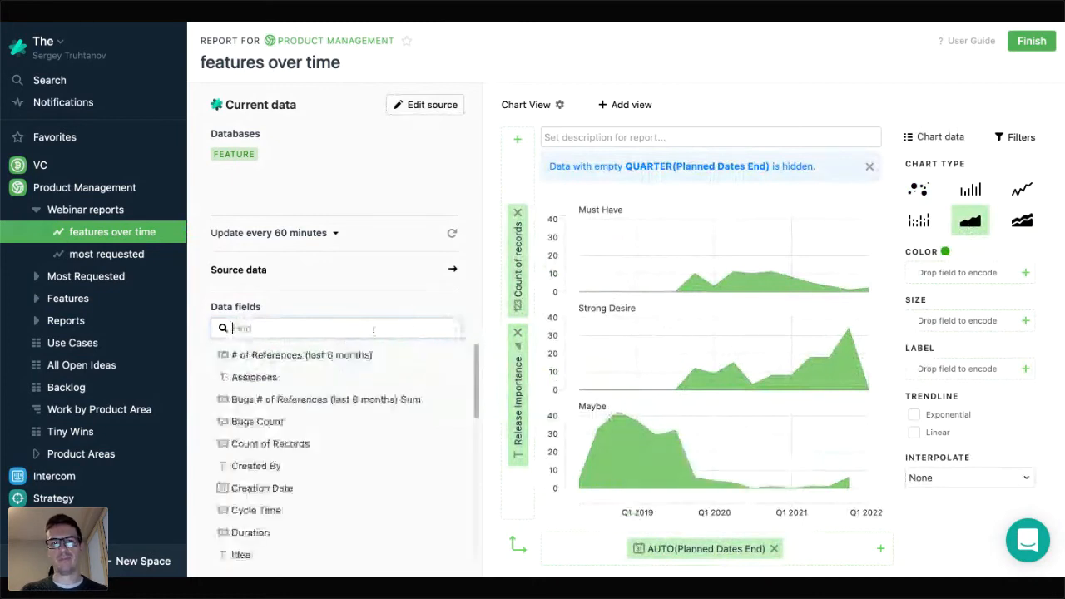
type("coun")
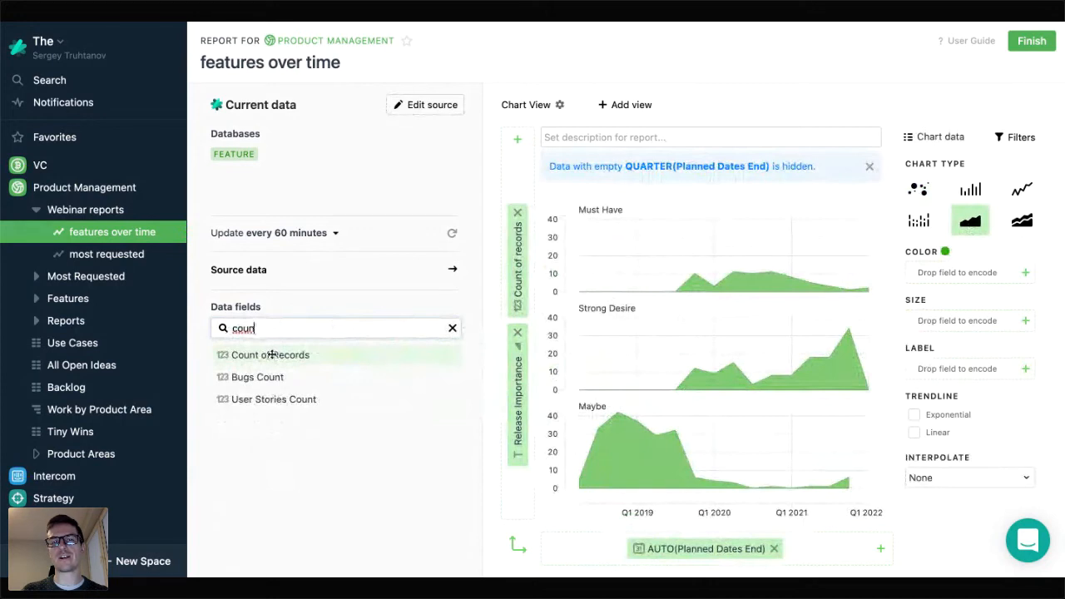
left_click_drag(272, 354, 968, 368)
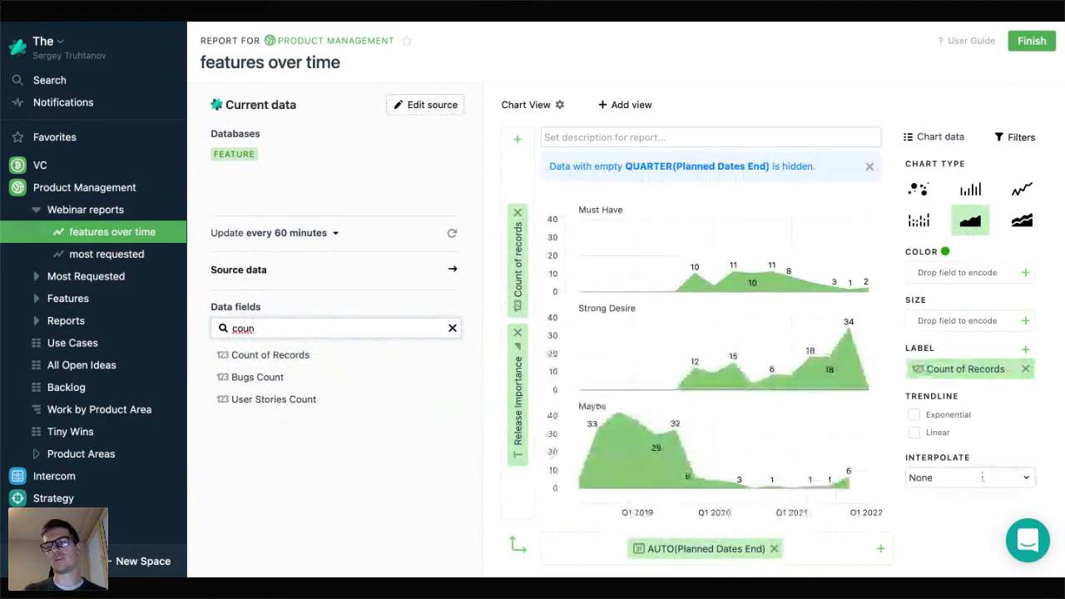
left_click(983, 478)
left_click(936, 497)
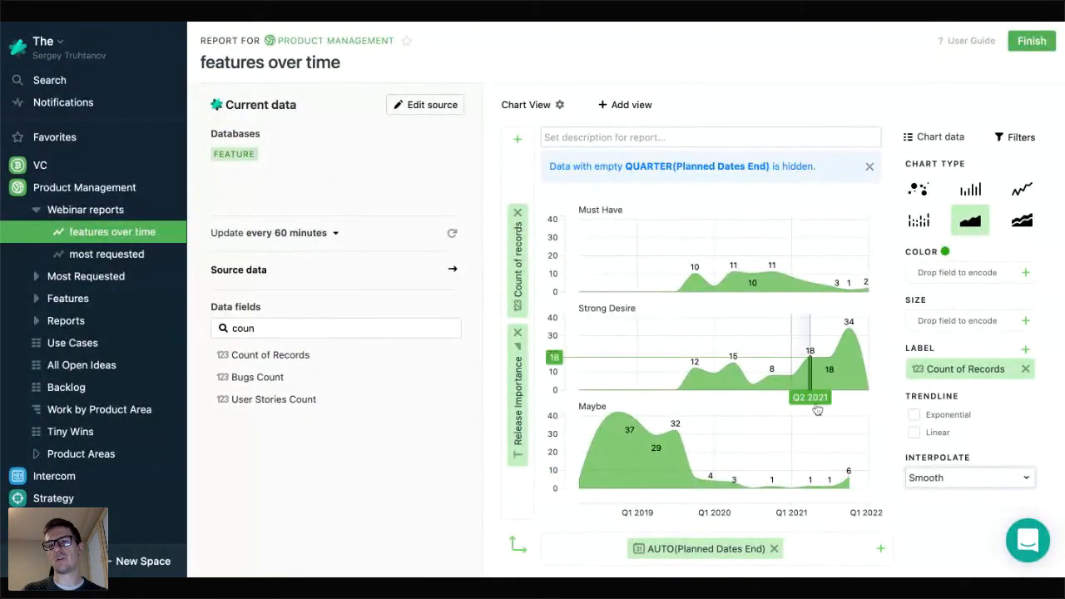
Step: Add a table view named "Features in progress" to the report
mouse_move(814, 388)
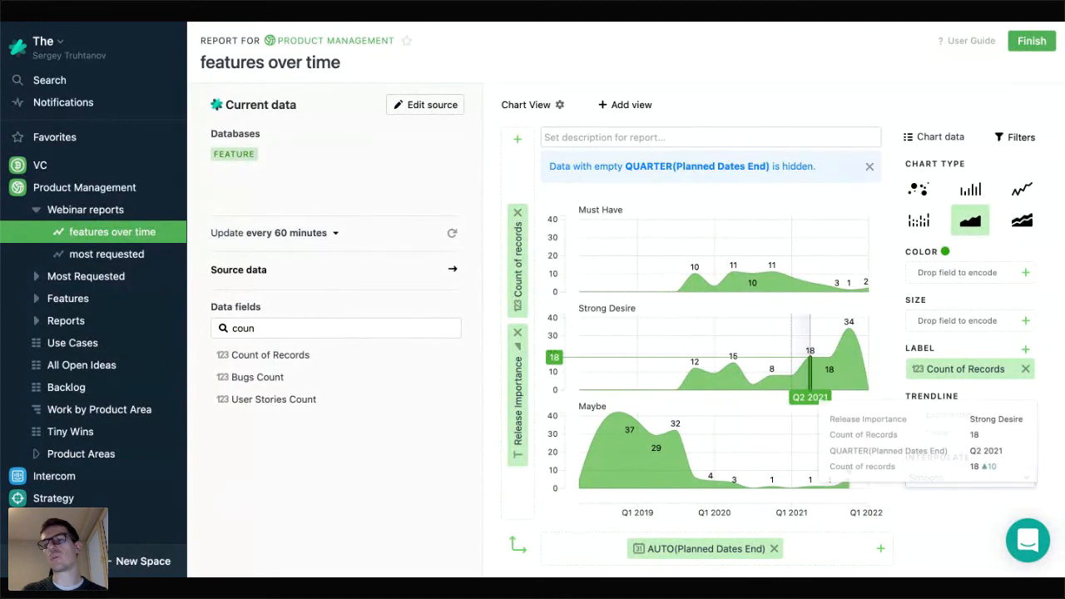
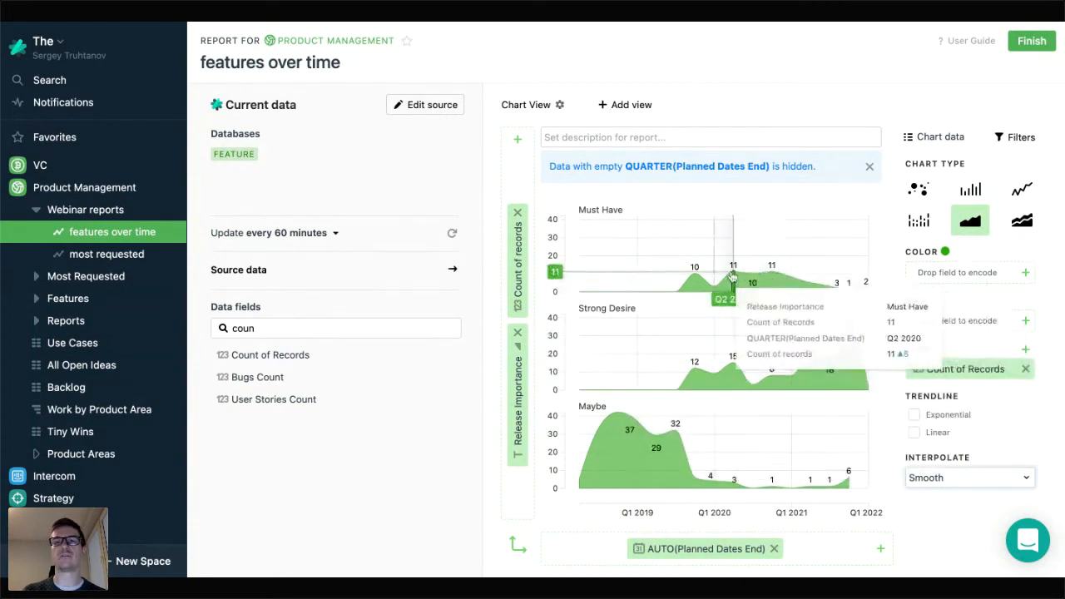
left_click(629, 106)
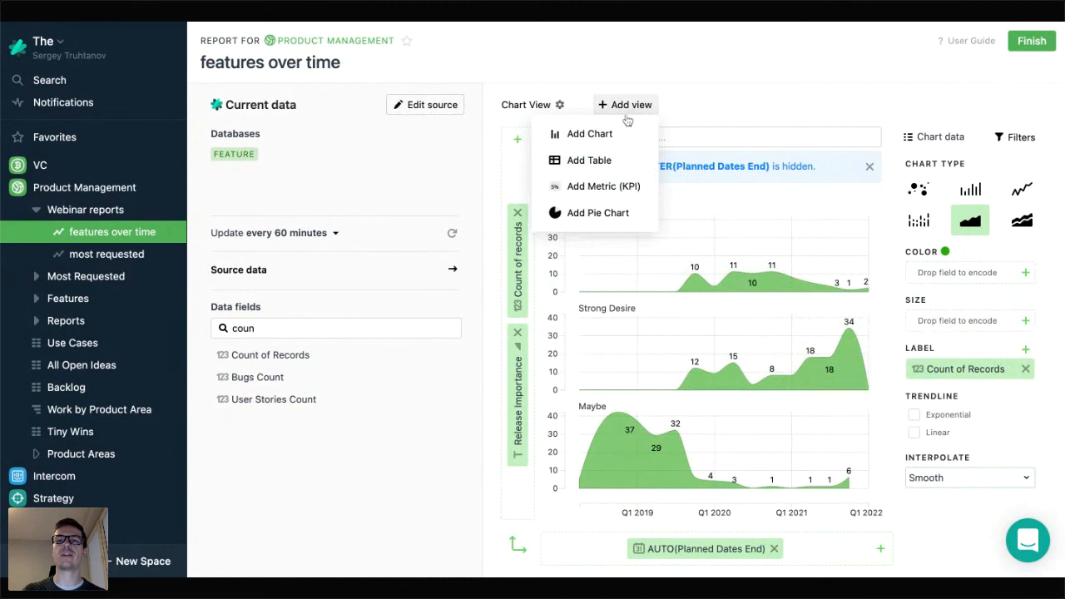
left_click(612, 170)
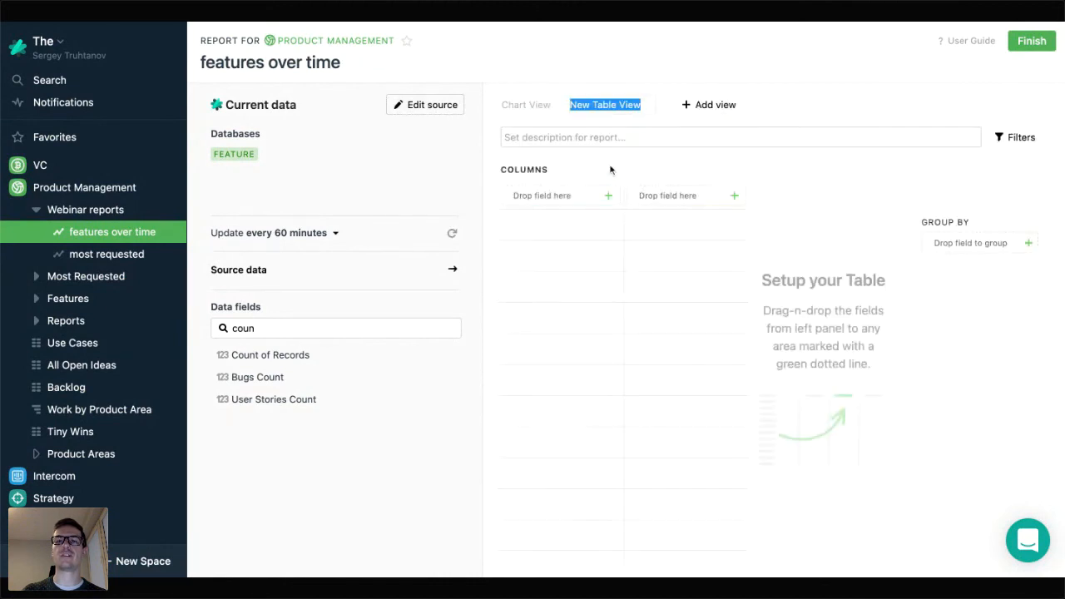
type("Fea")
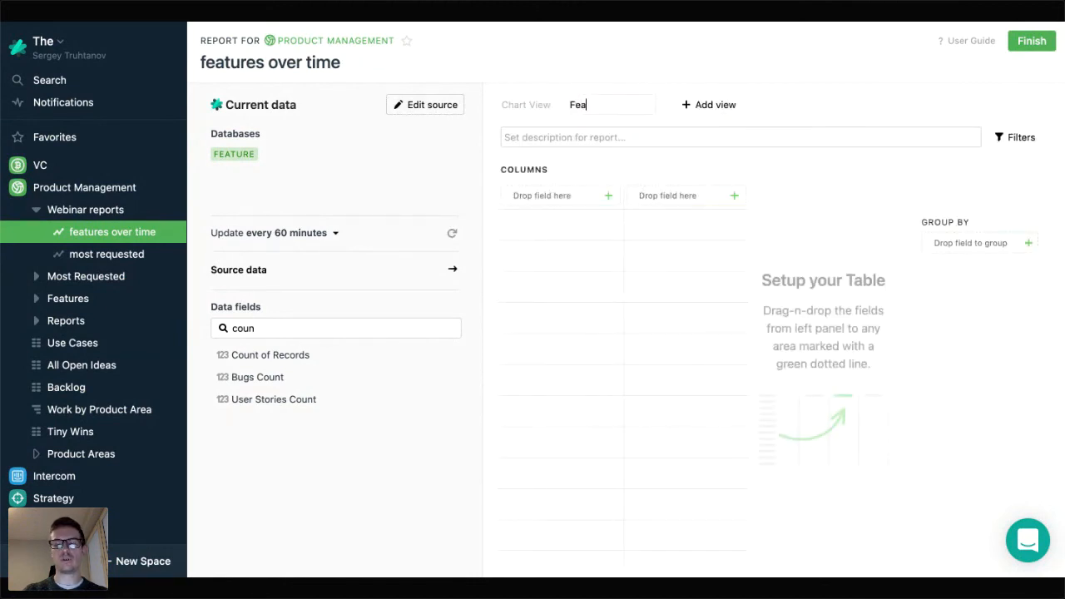
type("tures i")
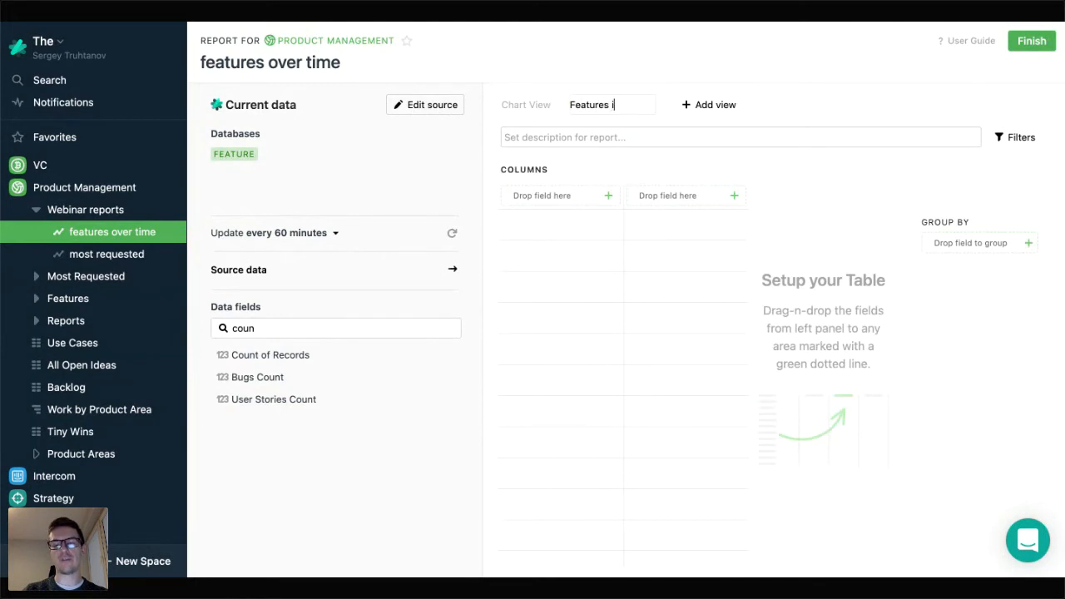
type("n progress")
key("Return")
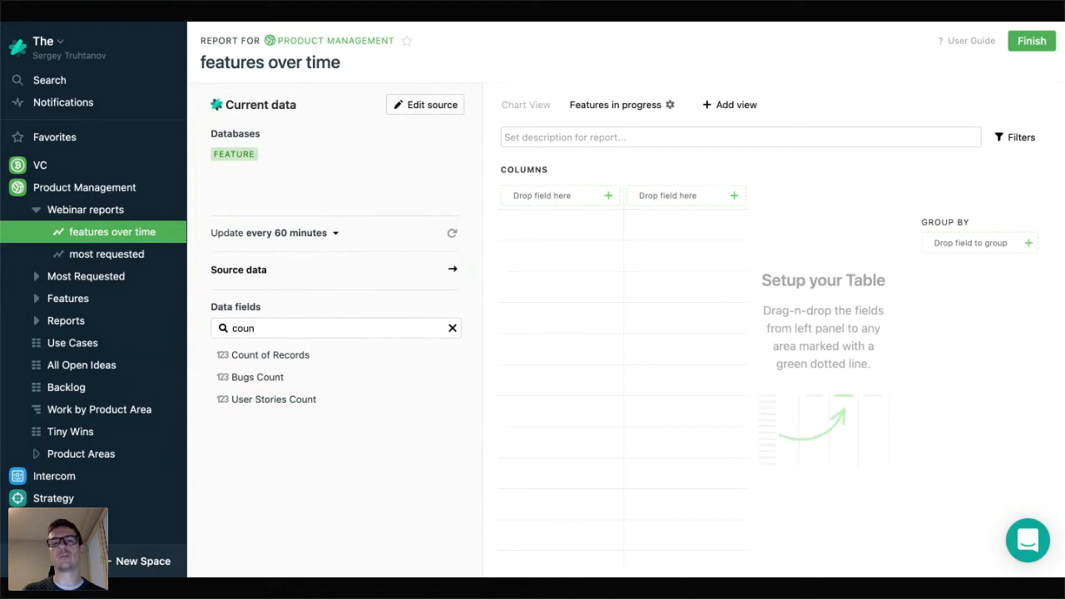
Step: Add the Name and Assignees fields as columns of the new table
double_click(243, 328)
type("name")
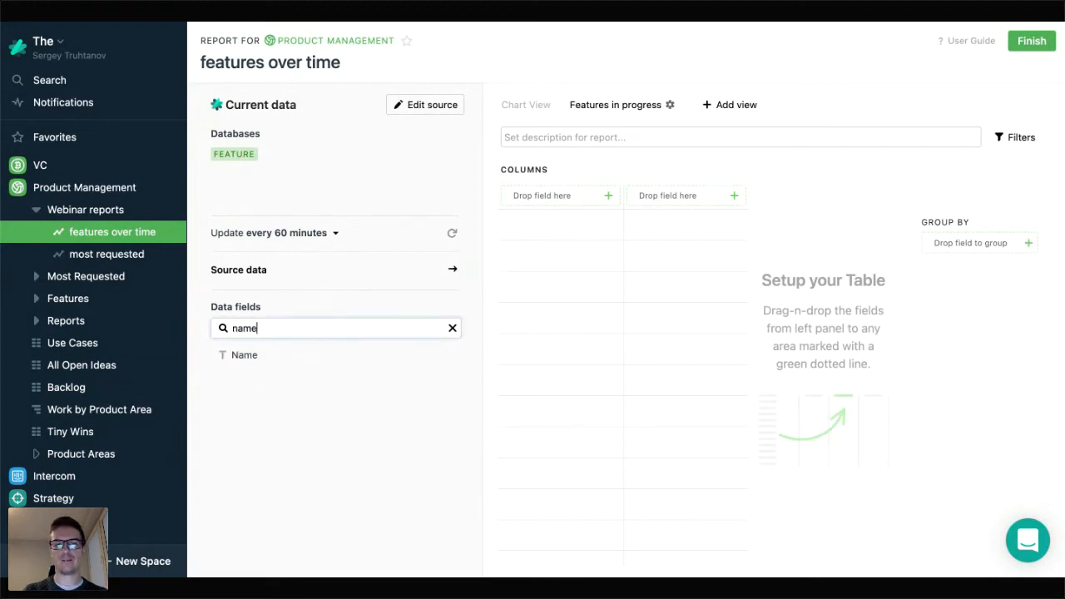
left_click_drag(241, 355, 589, 215)
double_click(266, 328)
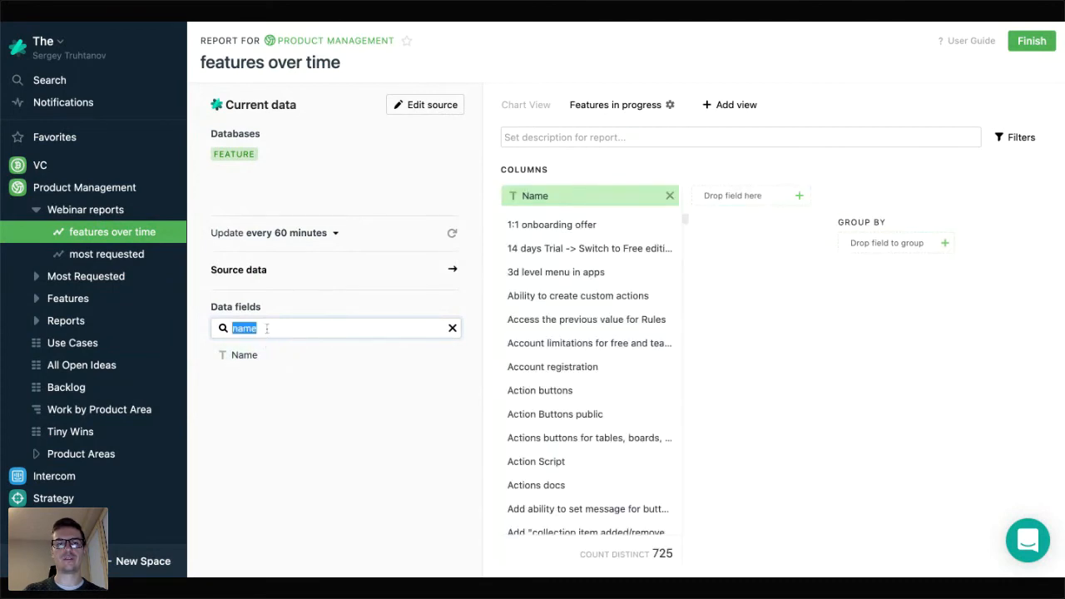
type("ass")
left_click_drag(255, 352, 749, 218)
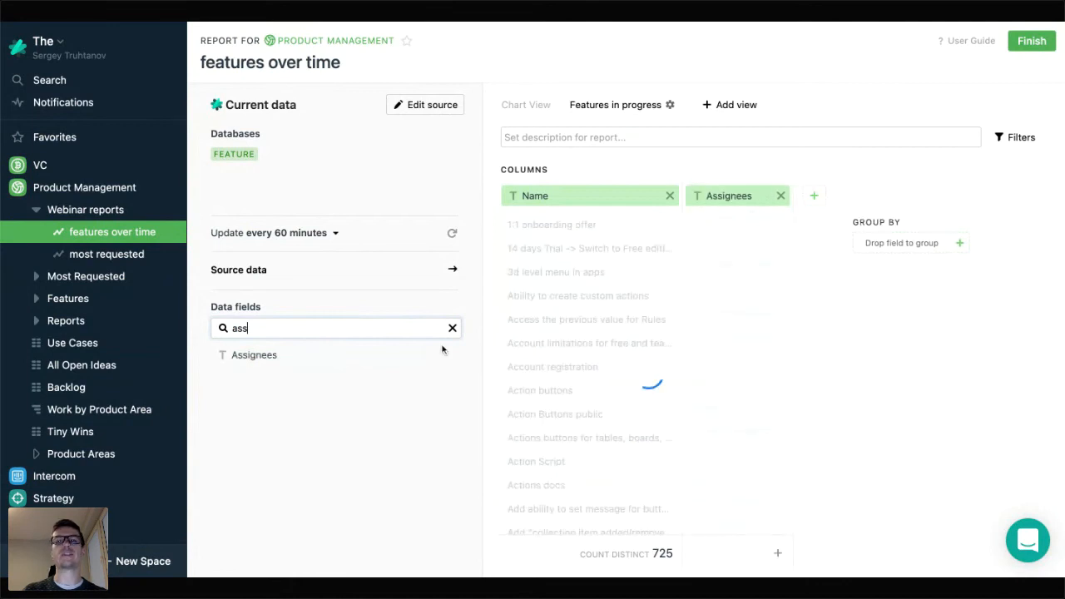
Step: Filter the table to features whose State is in In Progress
double_click(277, 328)
type("sta")
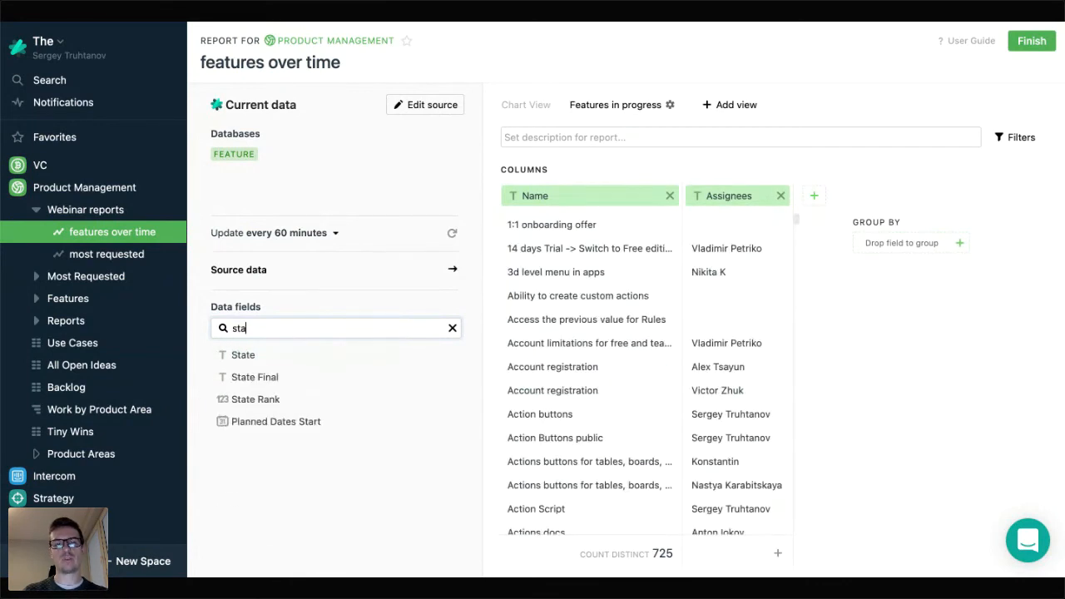
left_click(1016, 138)
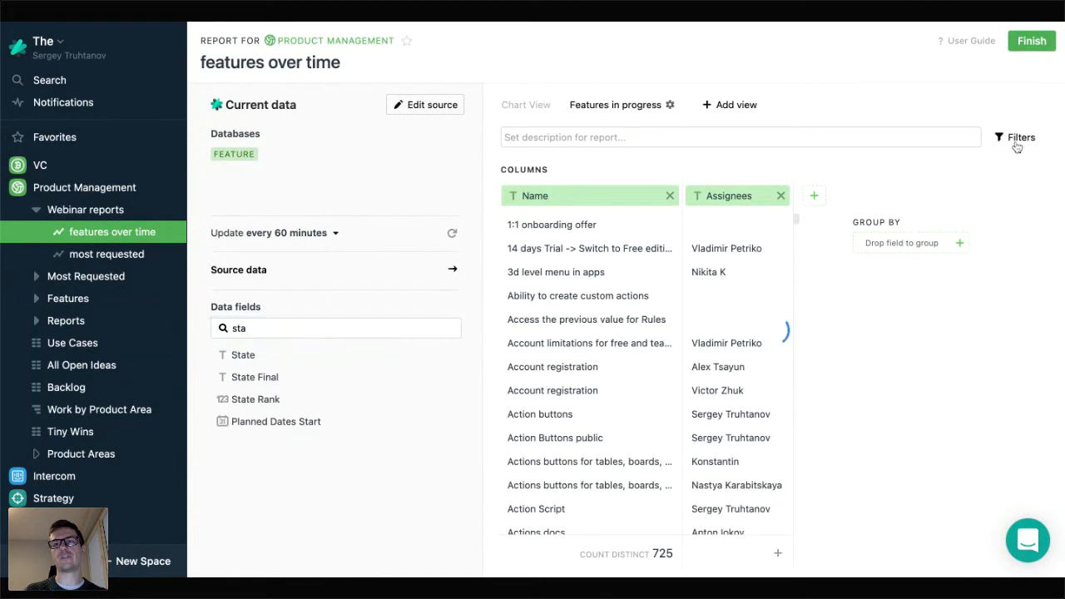
left_click(553, 106)
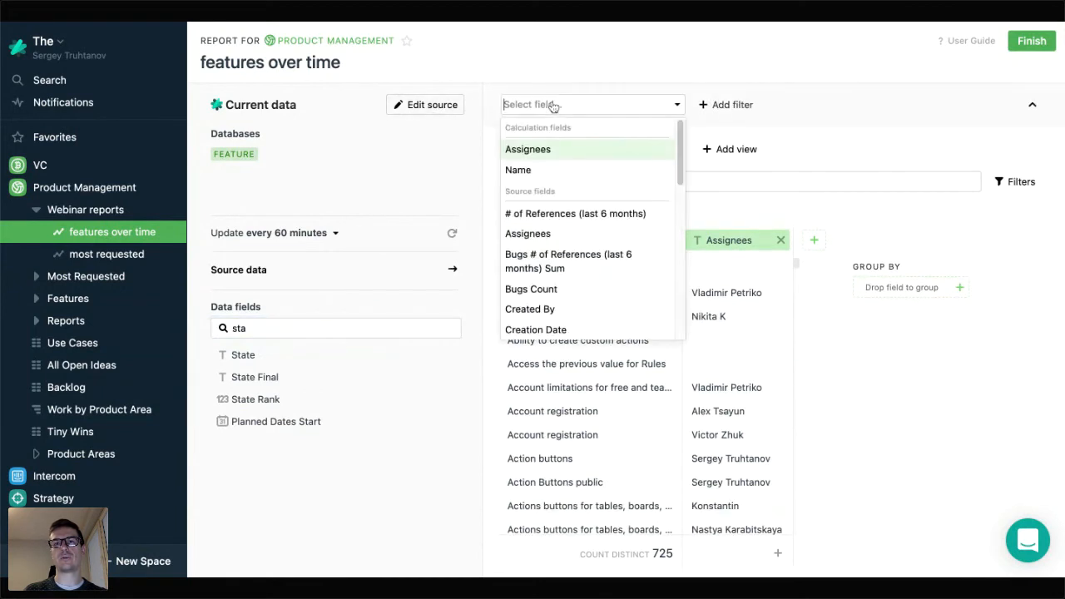
type("state")
left_click(552, 148)
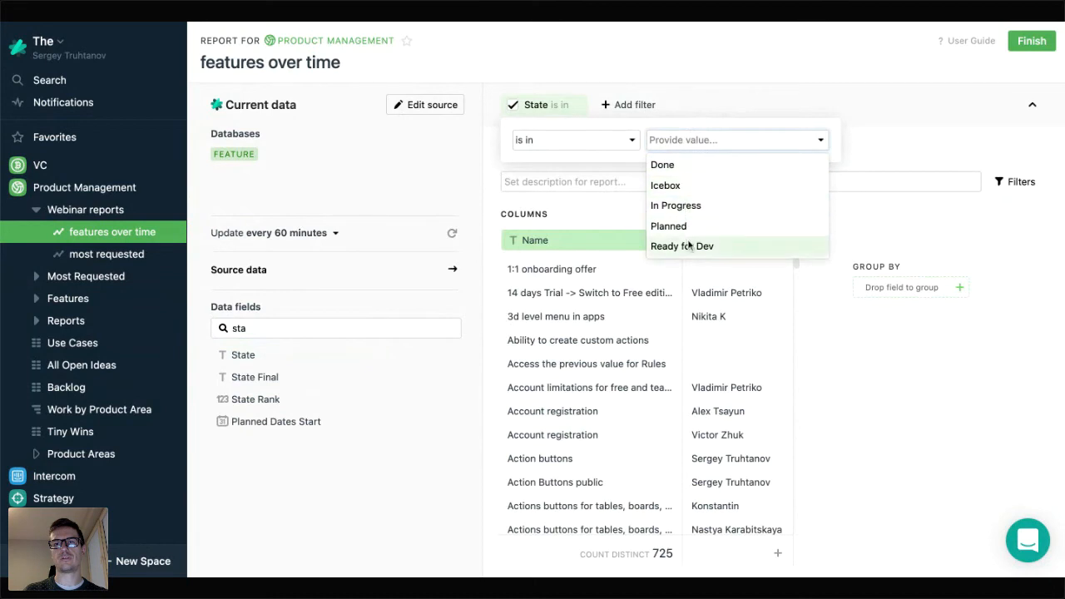
left_click(676, 205)
left_click(936, 150)
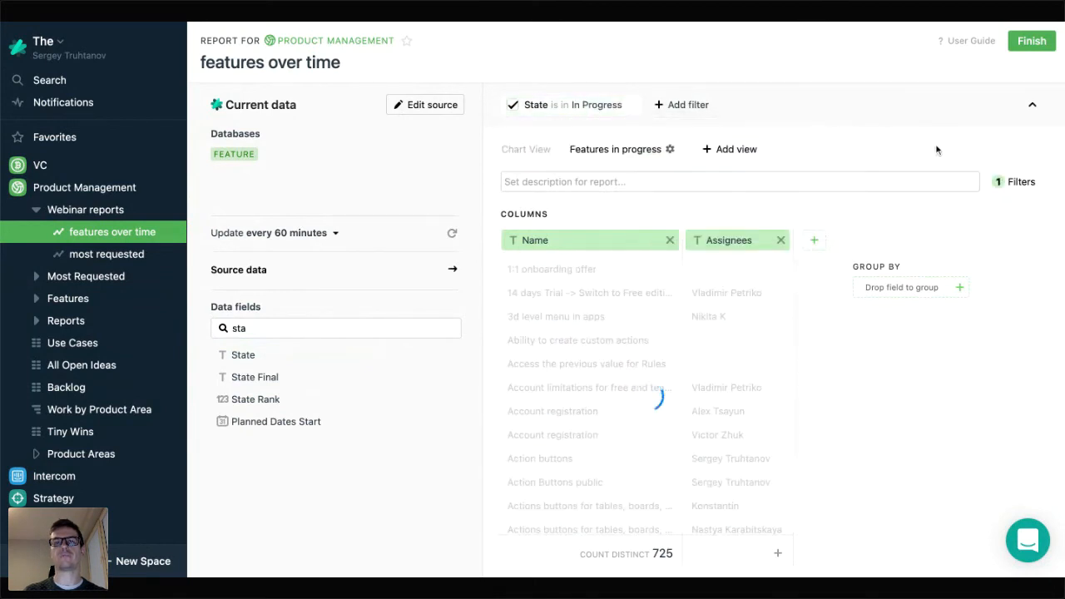
Step: Add Cycle Time and Owner as further columns after Assignees
double_click(273, 327)
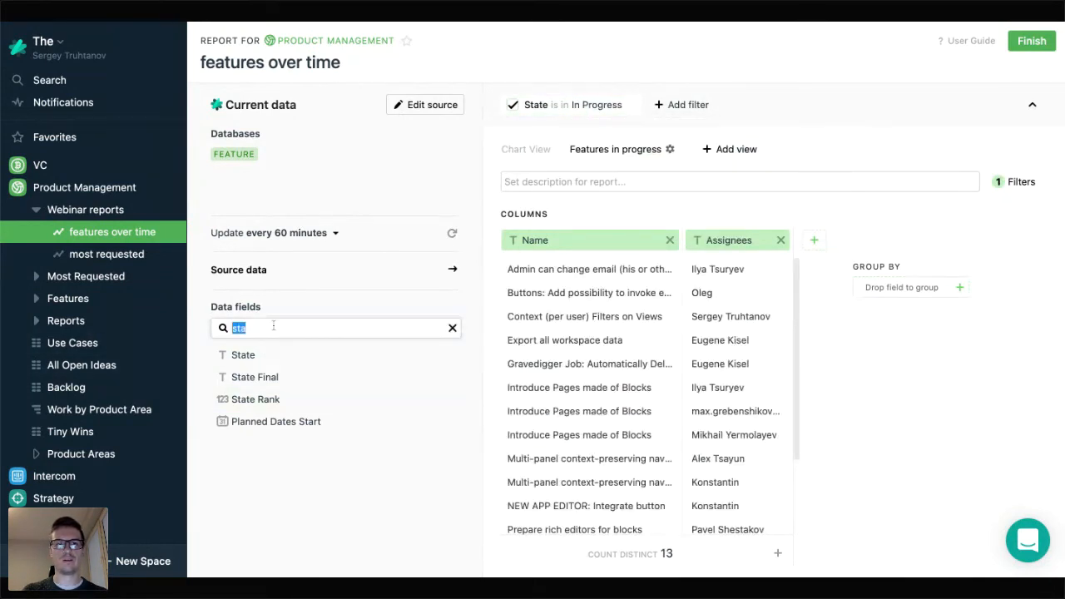
type("cyc")
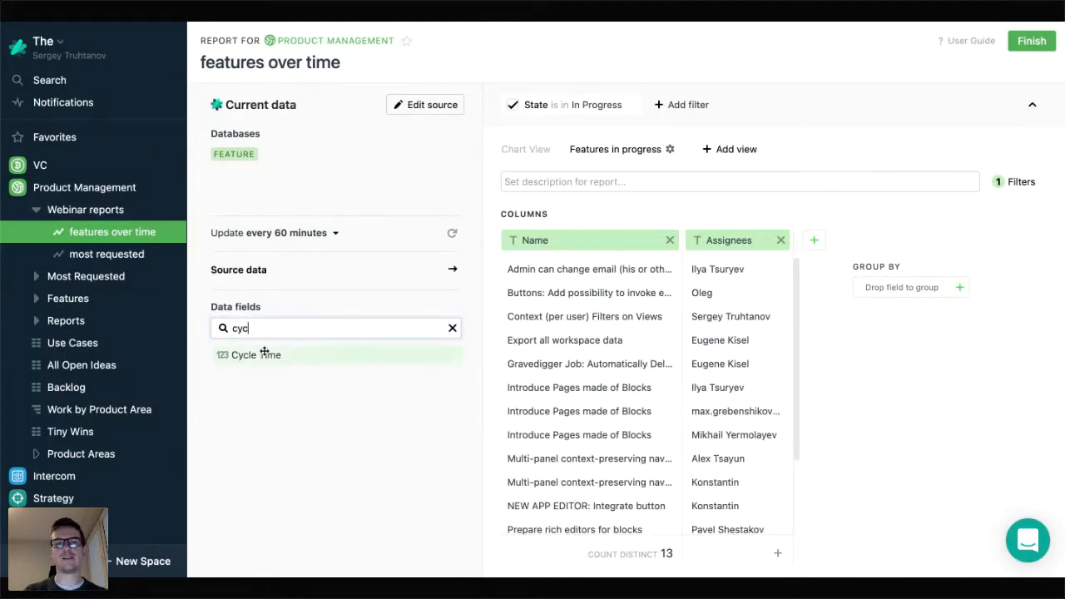
left_click_drag(258, 355, 824, 250)
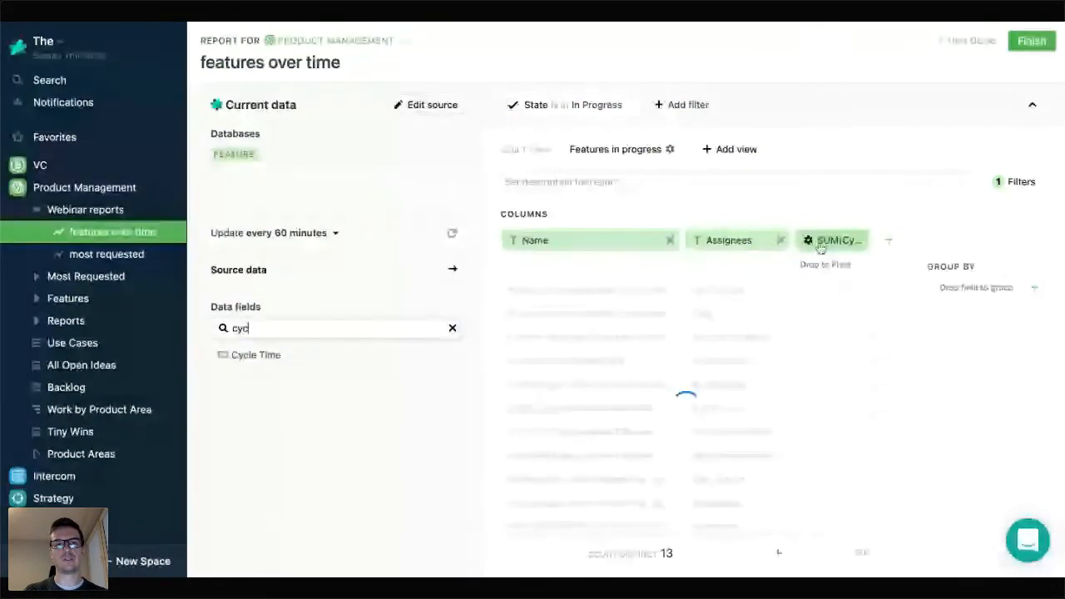
double_click(265, 330)
type("ow")
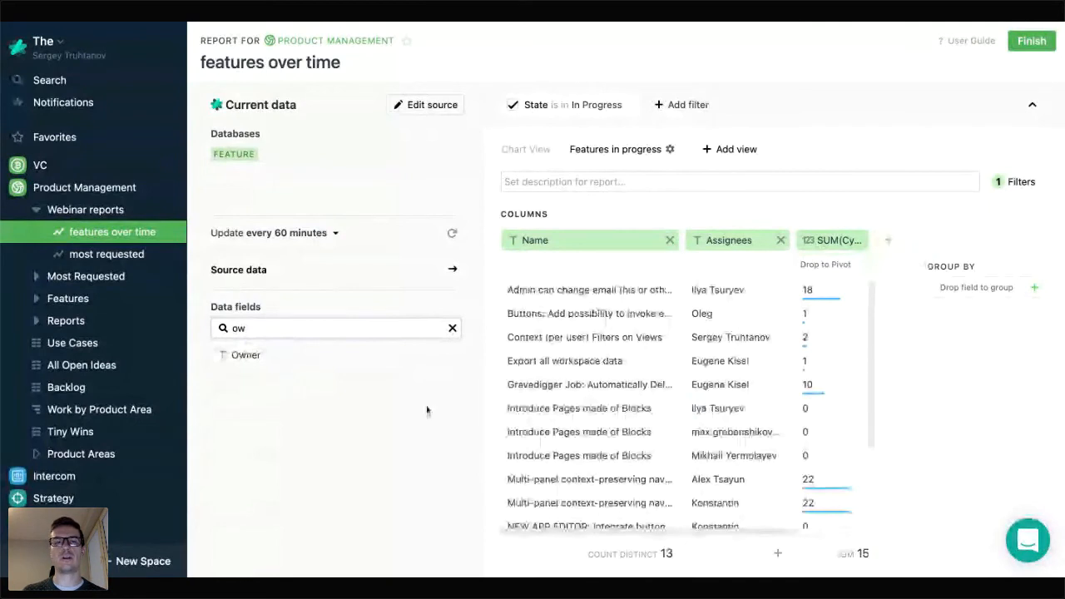
Step: Group the table rows by Release Importance
key("BackSpace")
key("BackSpace")
type("r")
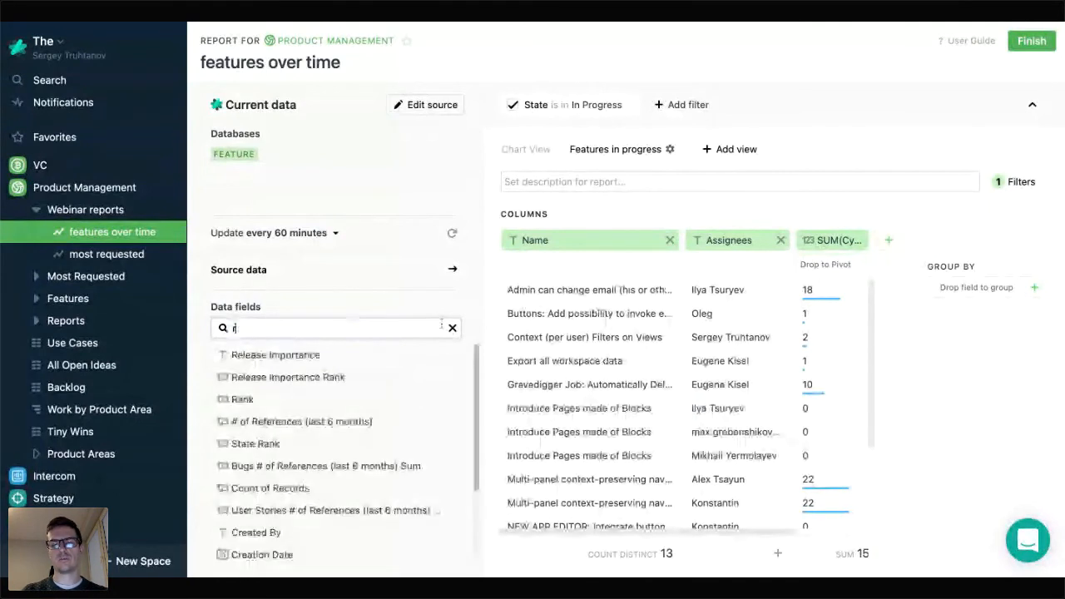
type("ele")
left_click_drag(428, 333, 974, 291)
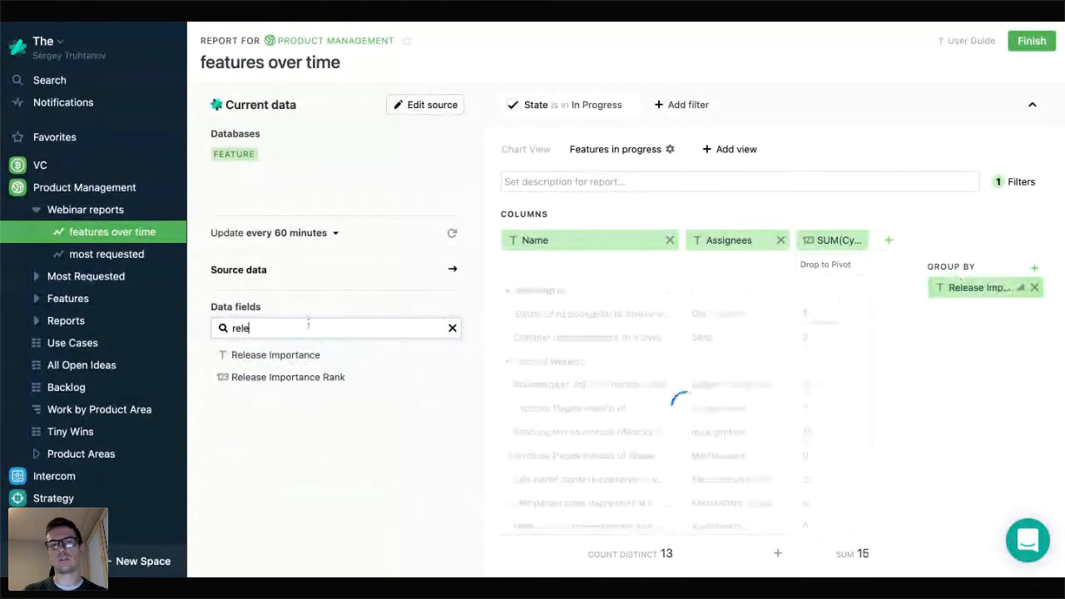
Step: Add Product Area as a grouping level above Release Importance
key("BackSpace")
key("BackSpace")
key("BackSpace")
key("BackSpace")
type("p")
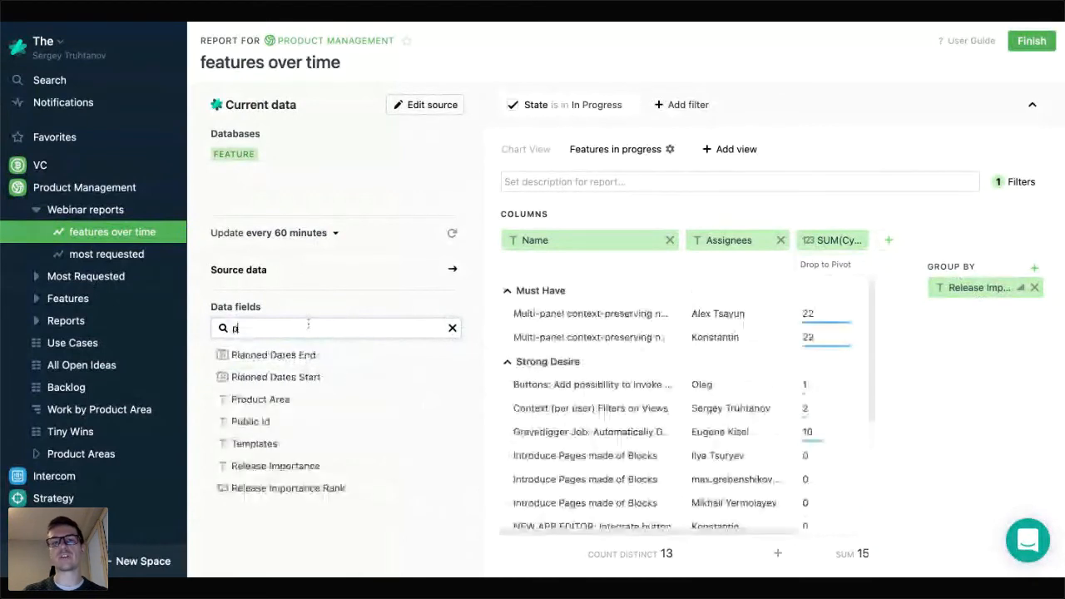
type("ro")
left_click_drag(281, 355, 970, 287)
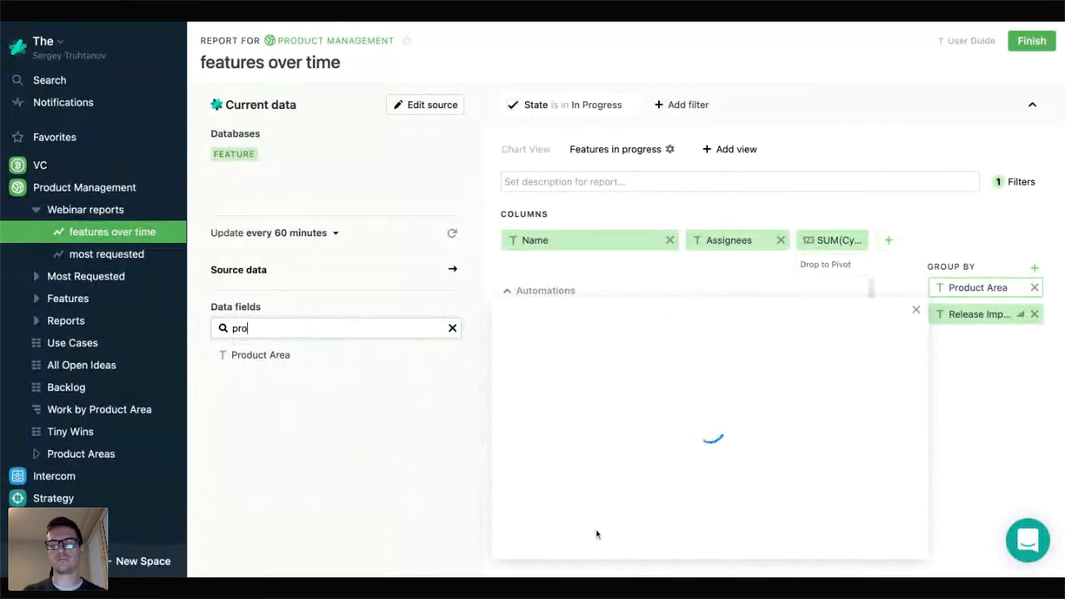
Step: Color the Product Area groups with a static blue and the Release Importance groups with a static orange-red
left_click(595, 533)
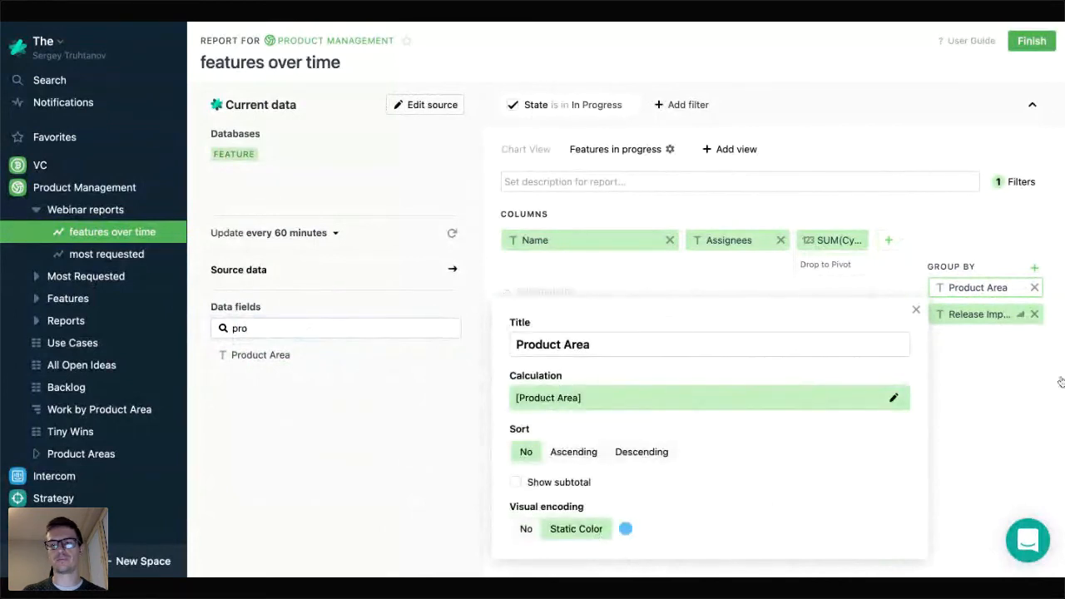
left_click(917, 310)
left_click(941, 315)
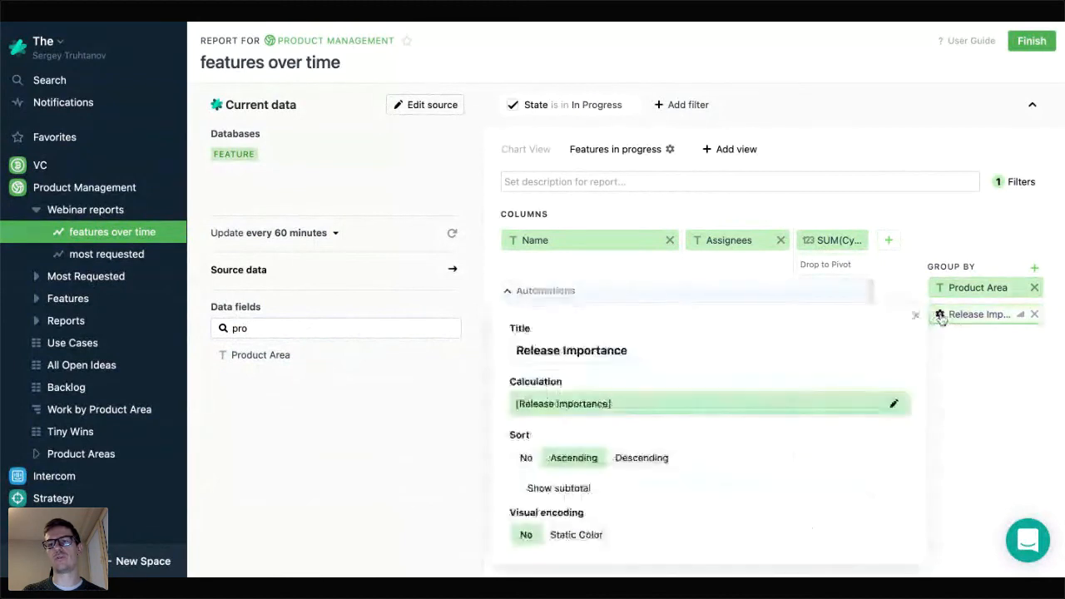
left_click(604, 537)
left_click(625, 535)
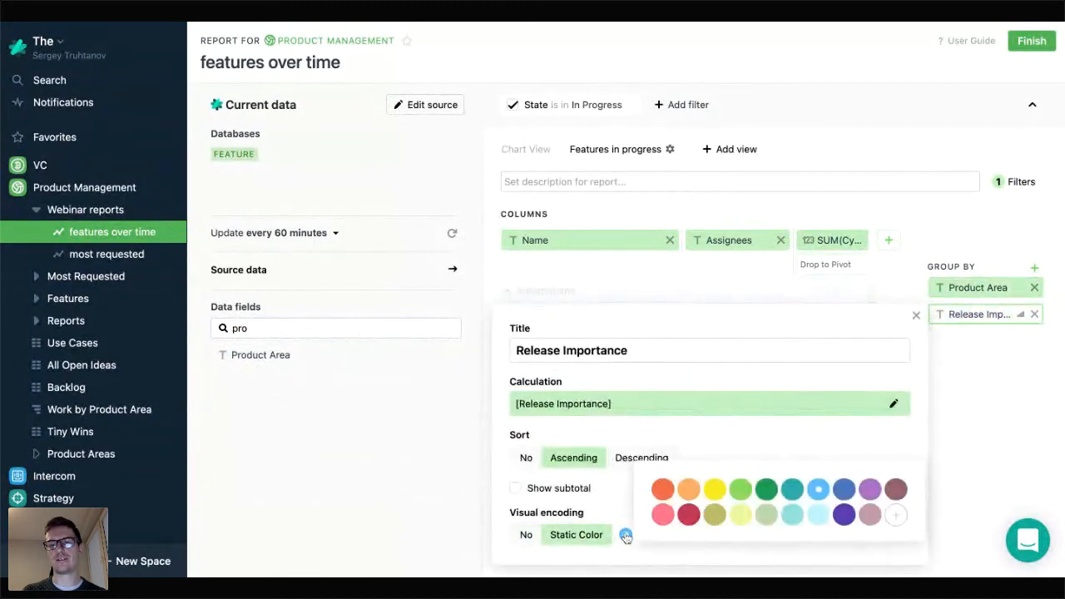
left_click(663, 489)
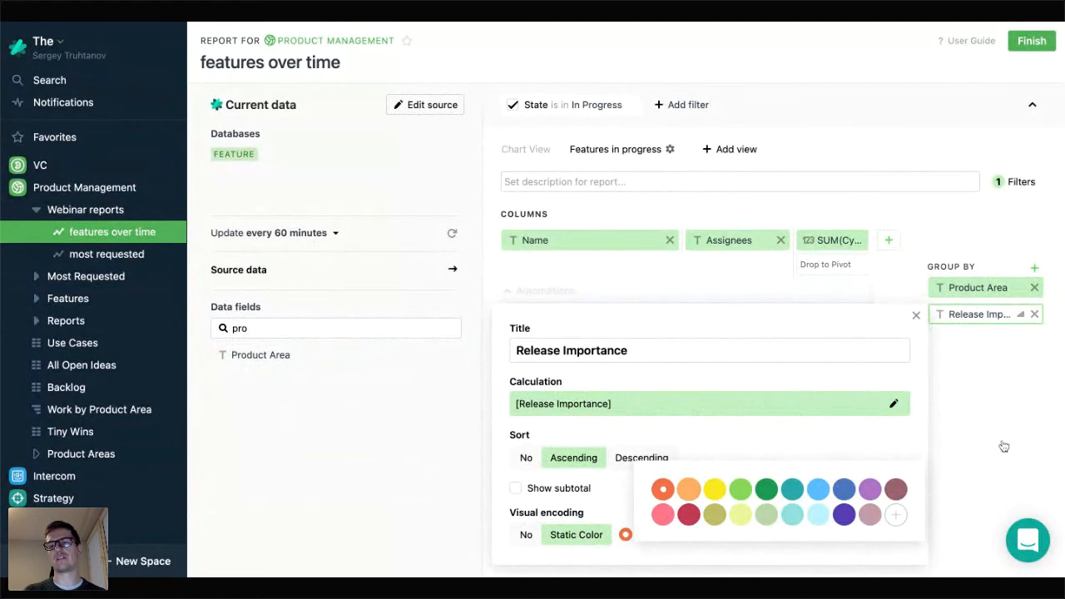
left_click(916, 314)
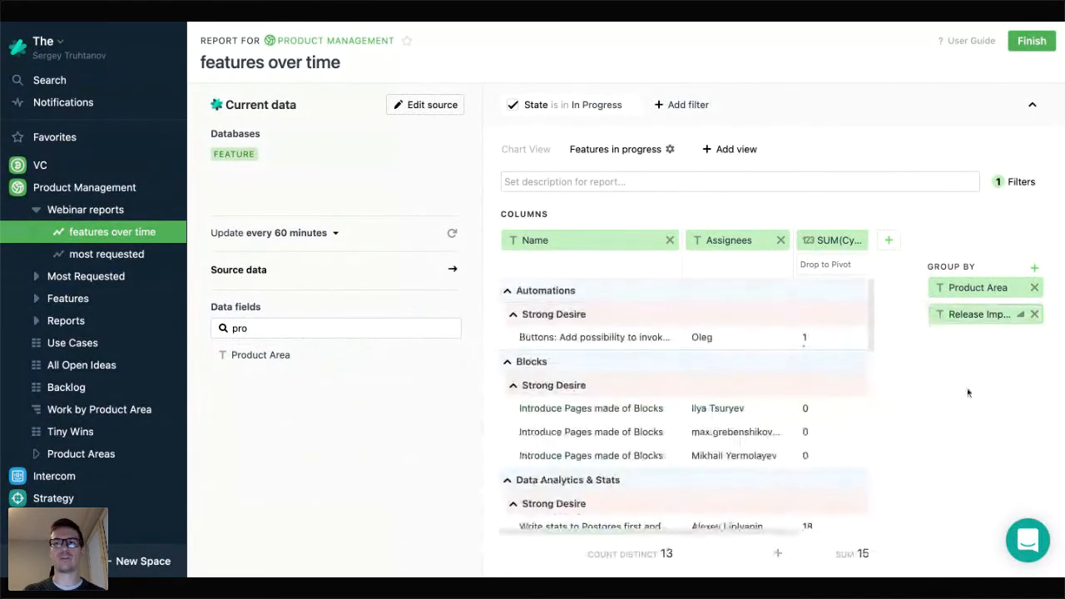
Step: Finish configuring the report and widen the Name and Assignees columns in the finished table
left_click(1030, 42)
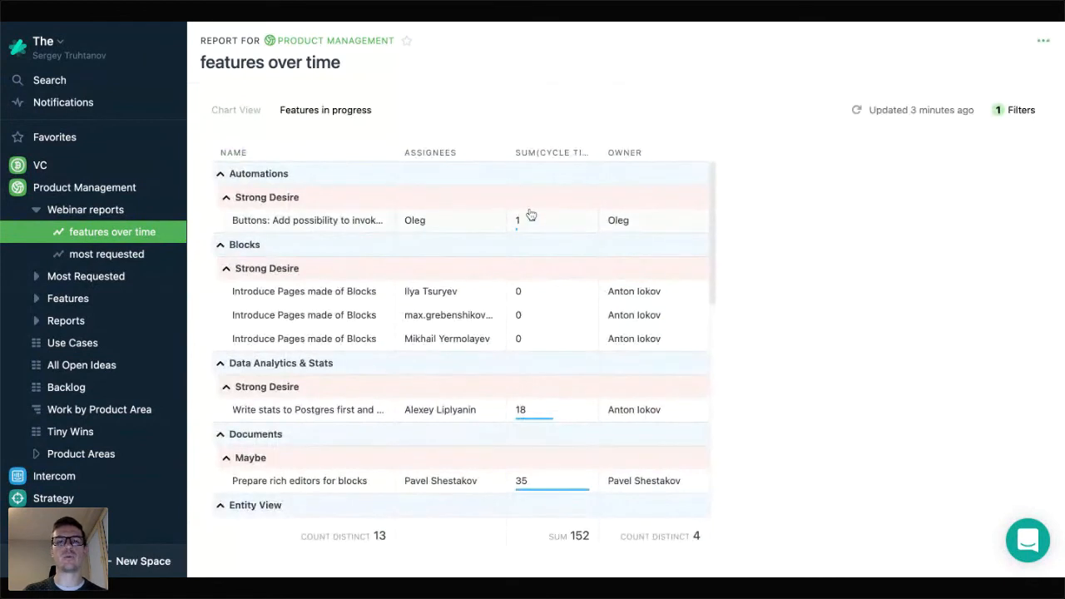
left_click_drag(396, 152, 462, 152)
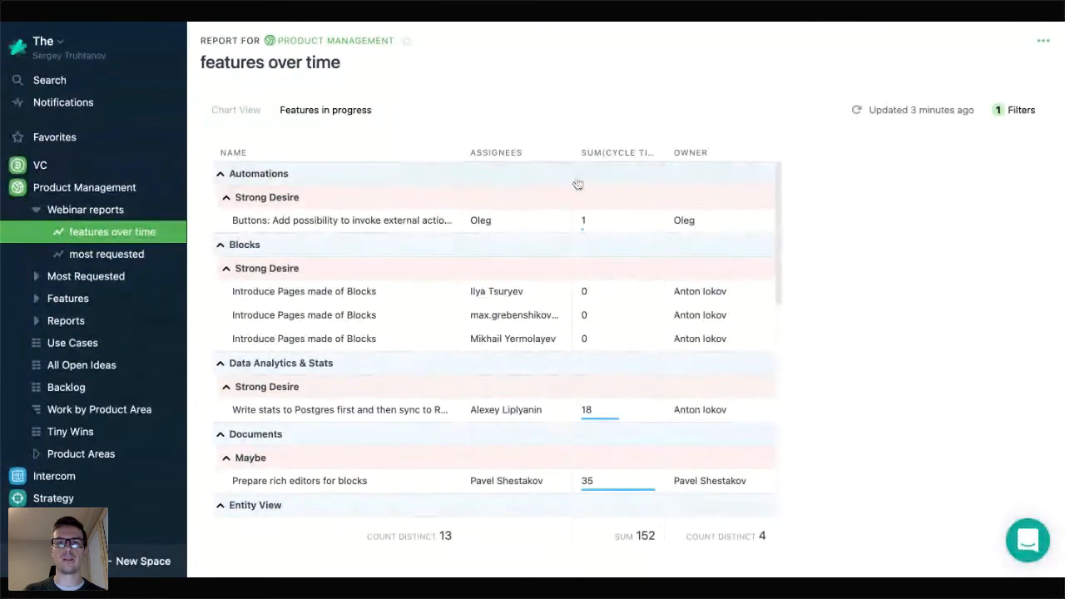
double_click(572, 152)
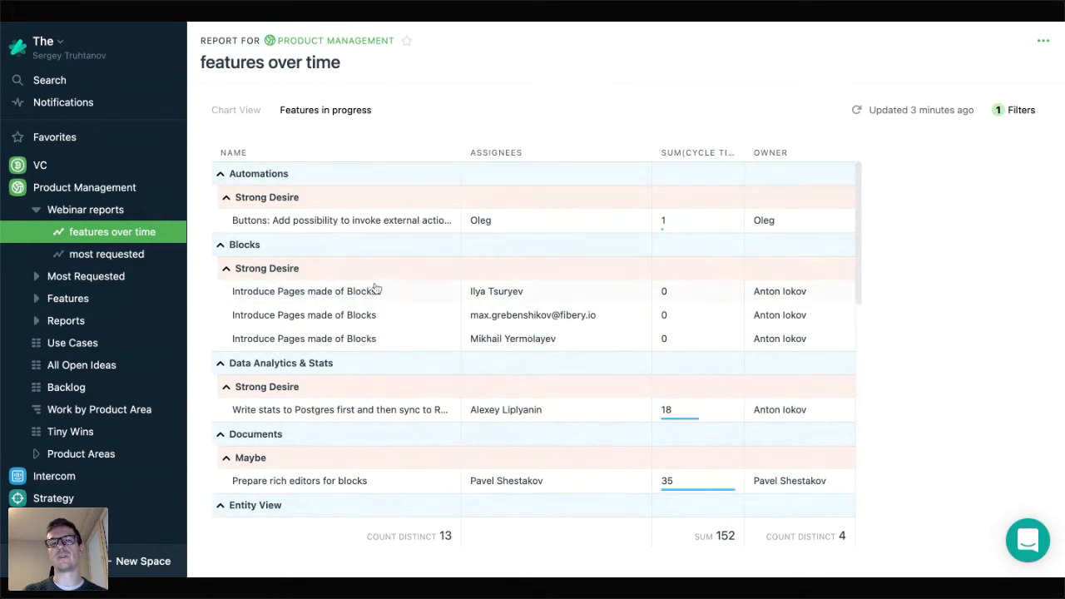
Step: Reopen the features over time report's configuration and change the Assignees column's calculation to TEXT_AGG([Assignees])
left_click(1045, 43)
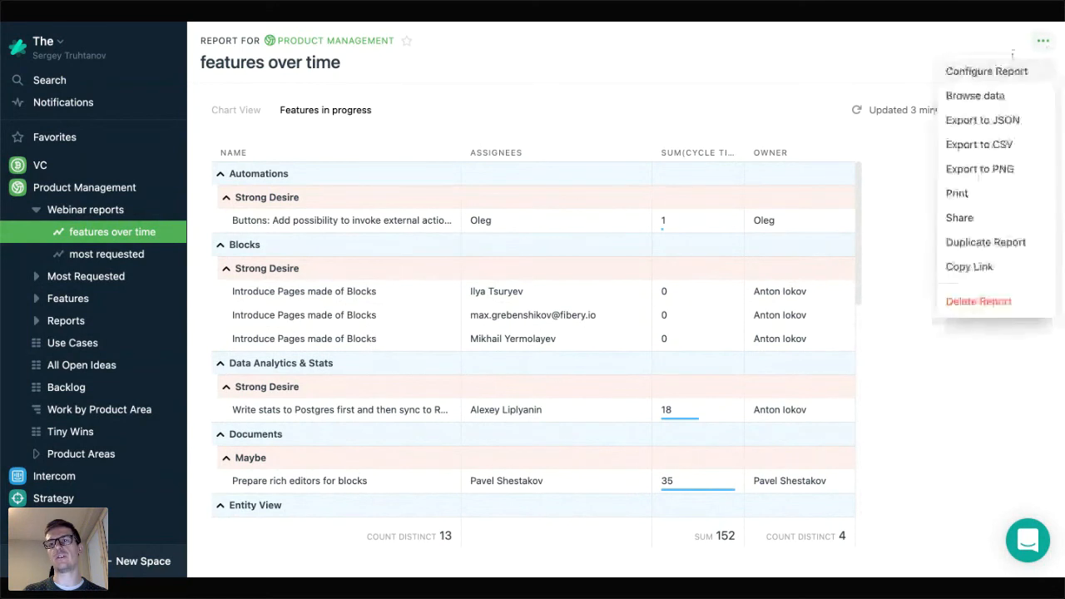
left_click(1003, 71)
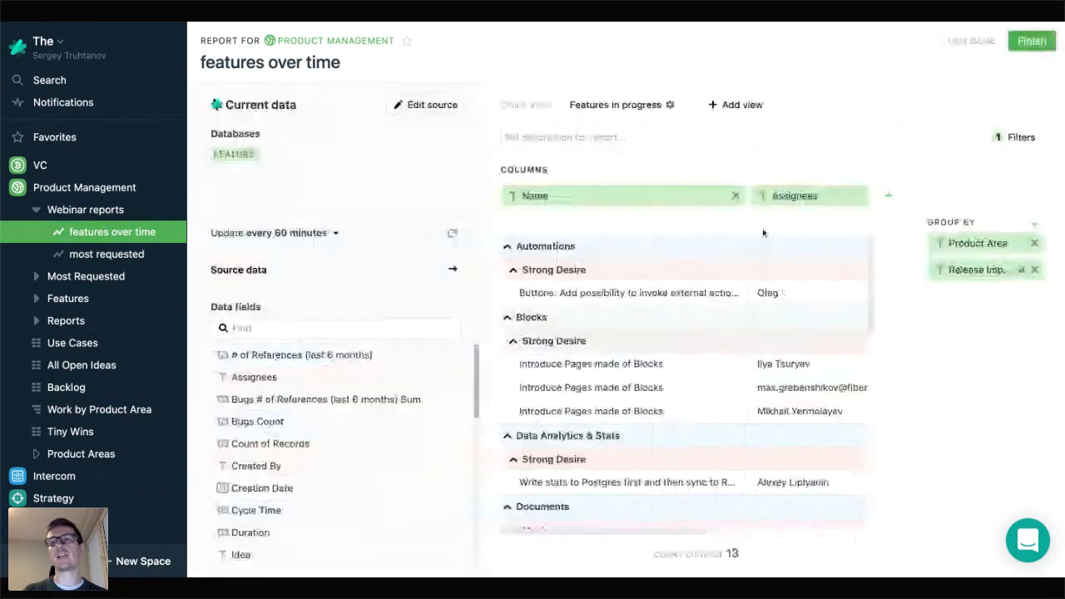
left_click(765, 199)
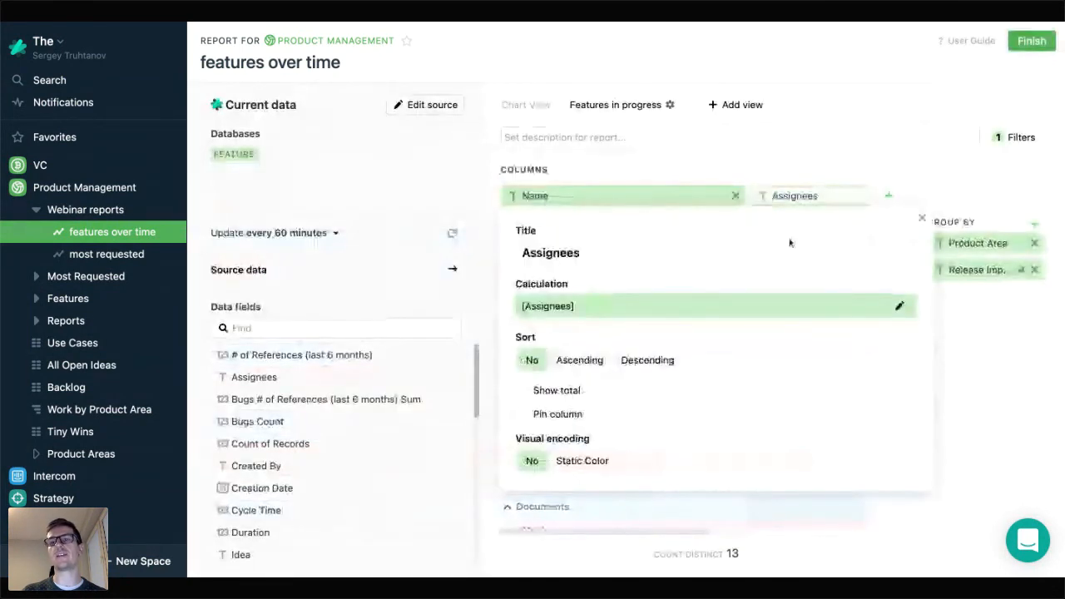
left_click(630, 308)
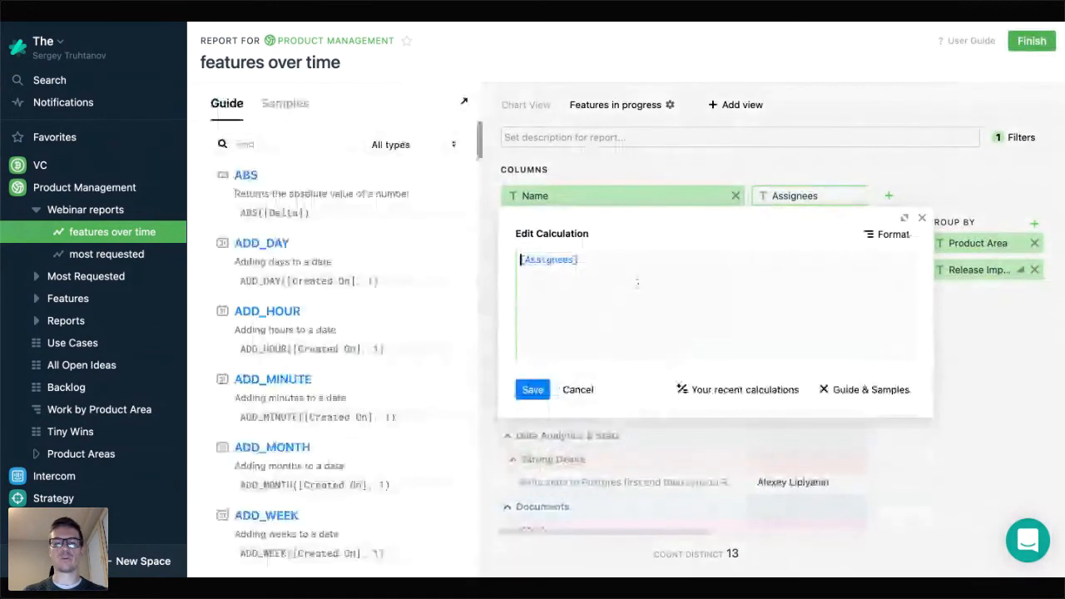
type("T")
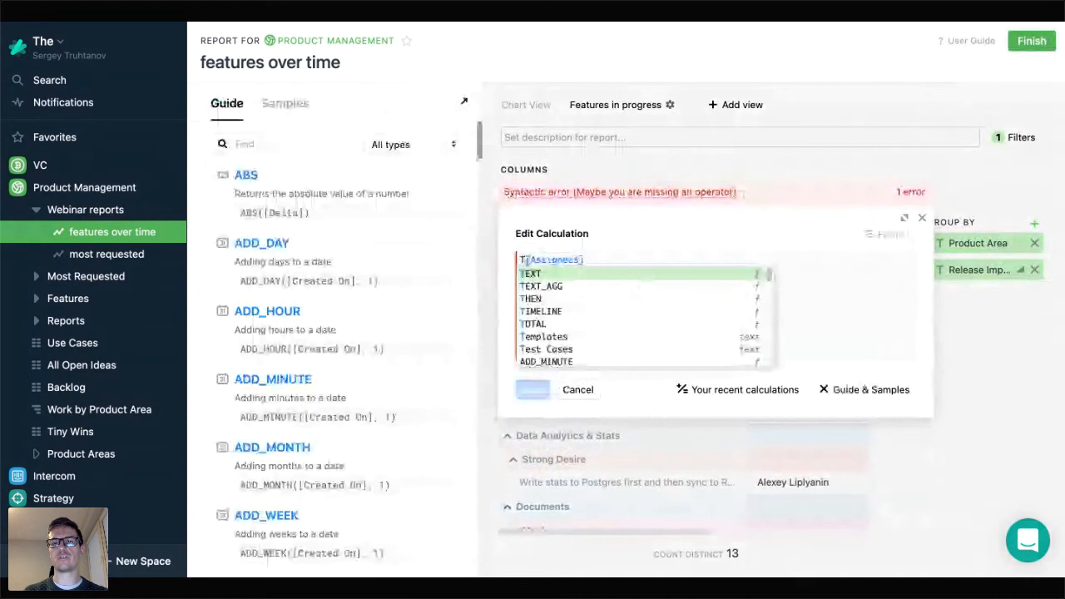
key("Down")
key("Return")
left_click(627, 259)
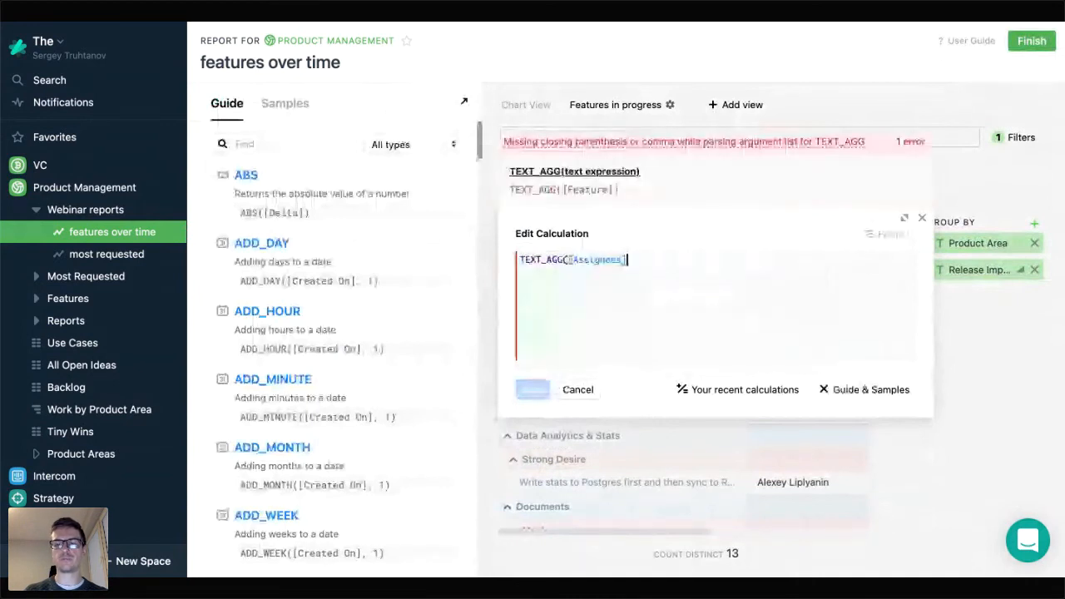
type(")")
Step: Search the calculation function guide for "text"
left_click(265, 144)
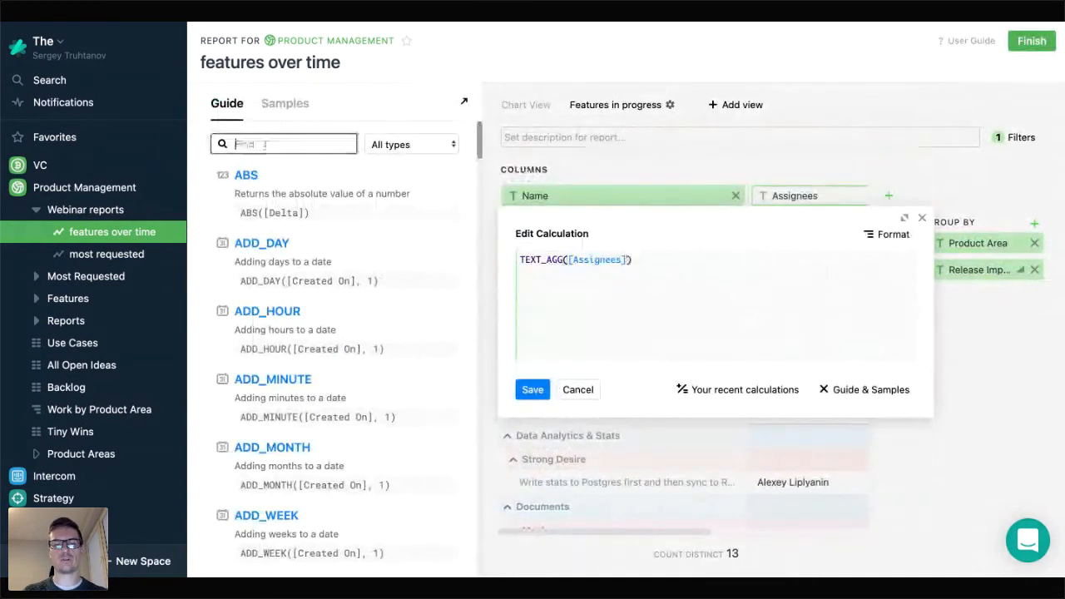
type("re")
type("xt")
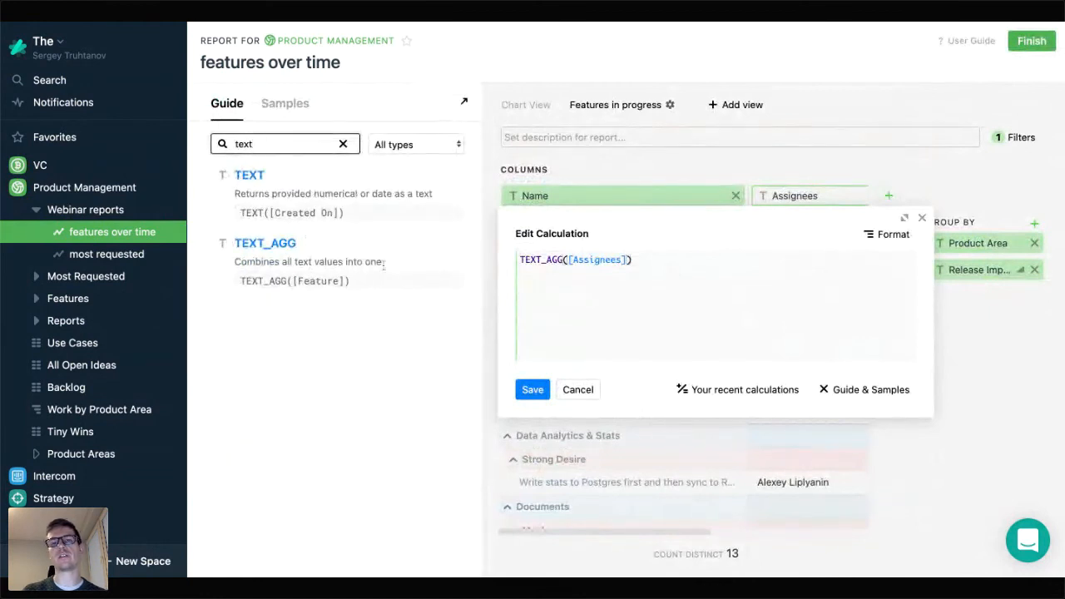
Step: Save the aggregated assignees calculation, finish configuring the report, and review the rows of the resulting table
left_click(533, 389)
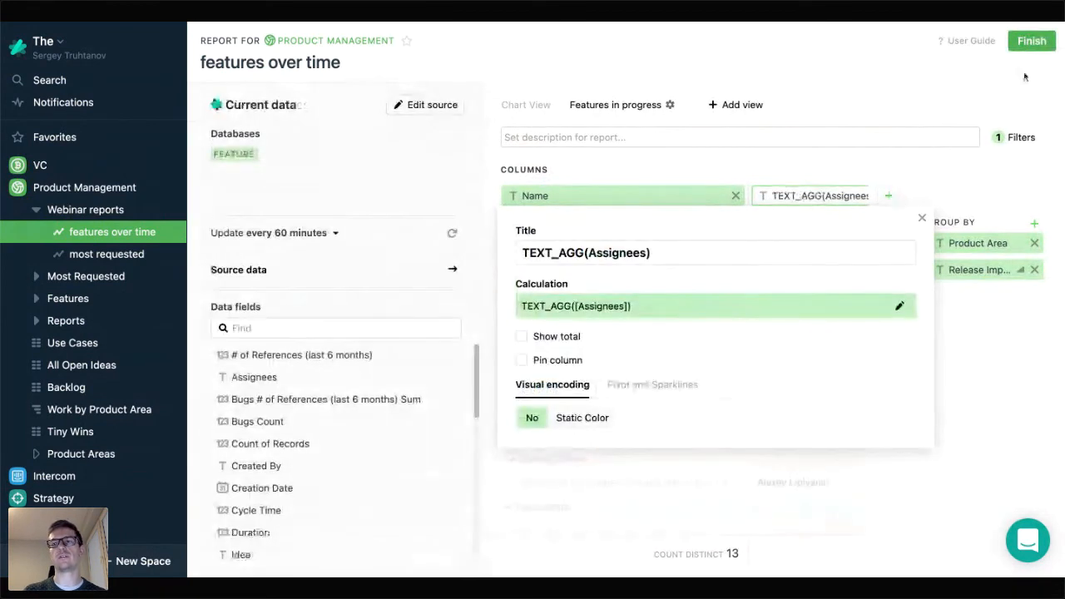
left_click(1031, 42)
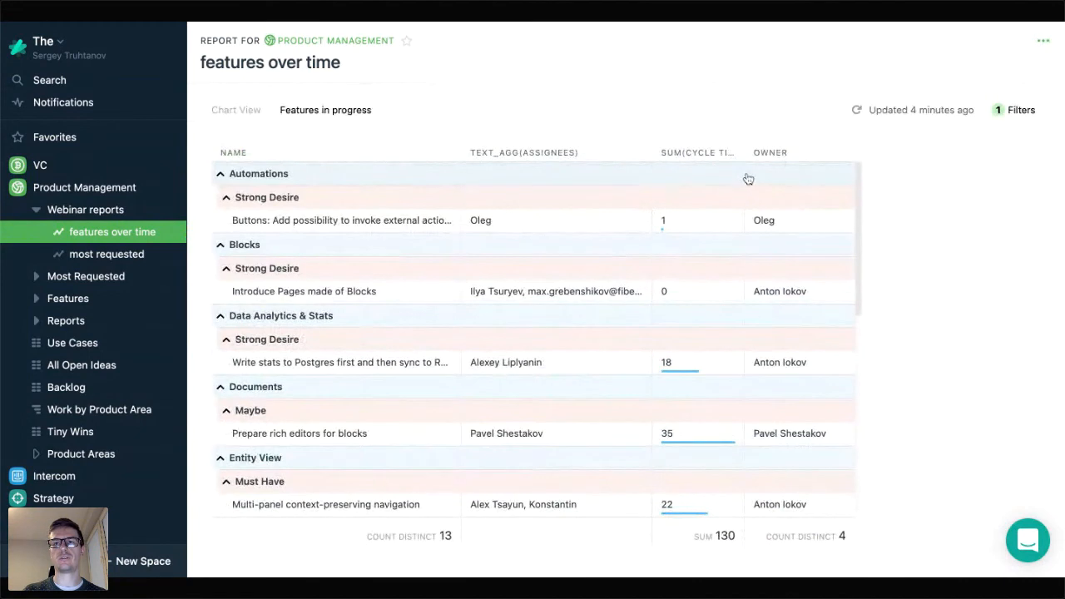
scroll(436, 275, "down", 5)
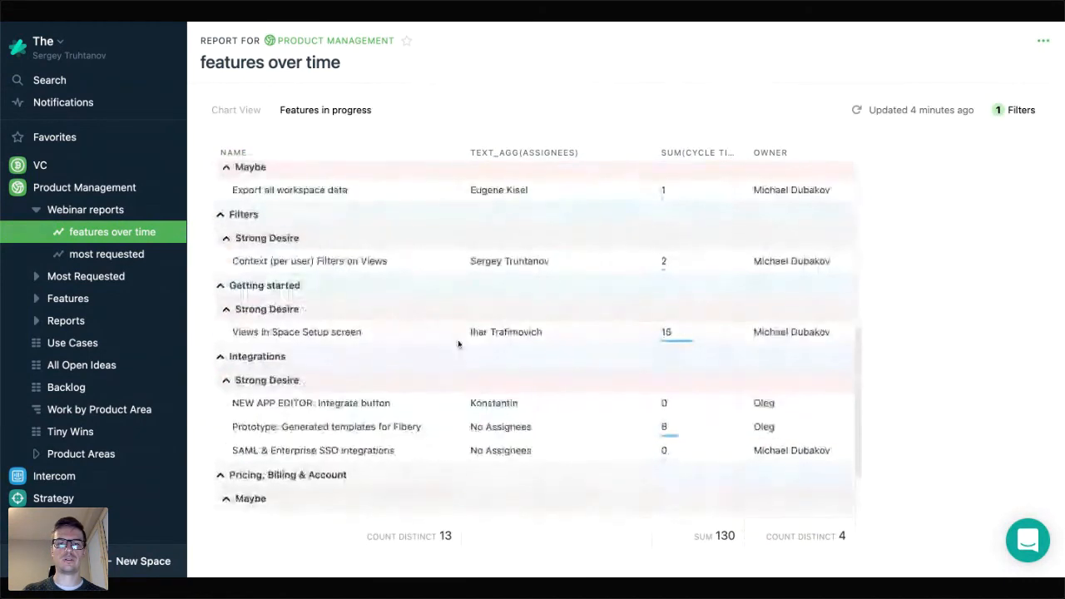
scroll(458, 343, "down", 2)
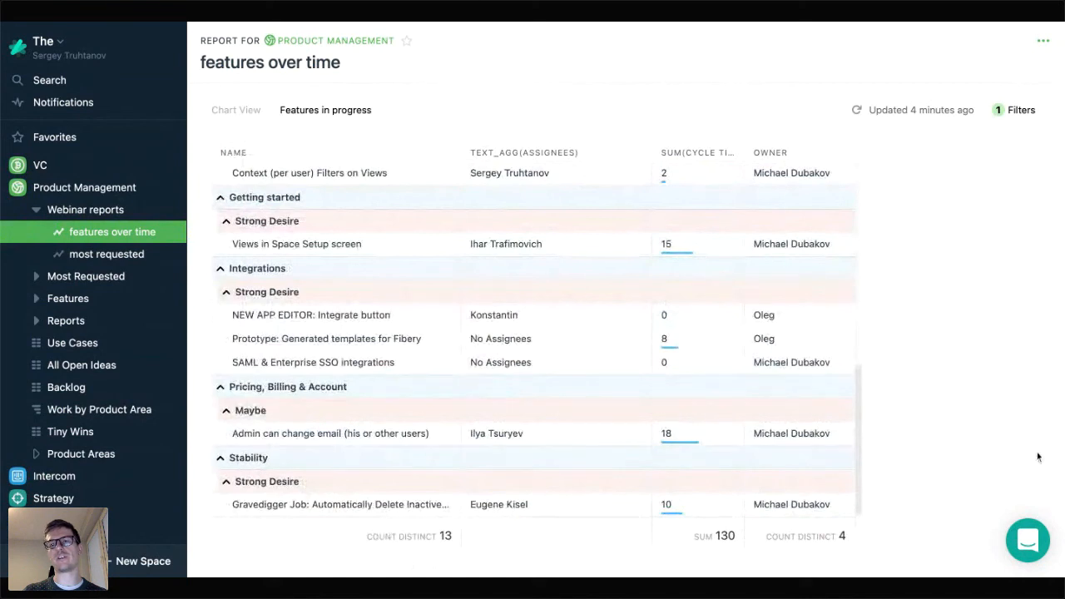
scroll(541, 416, "up", 5)
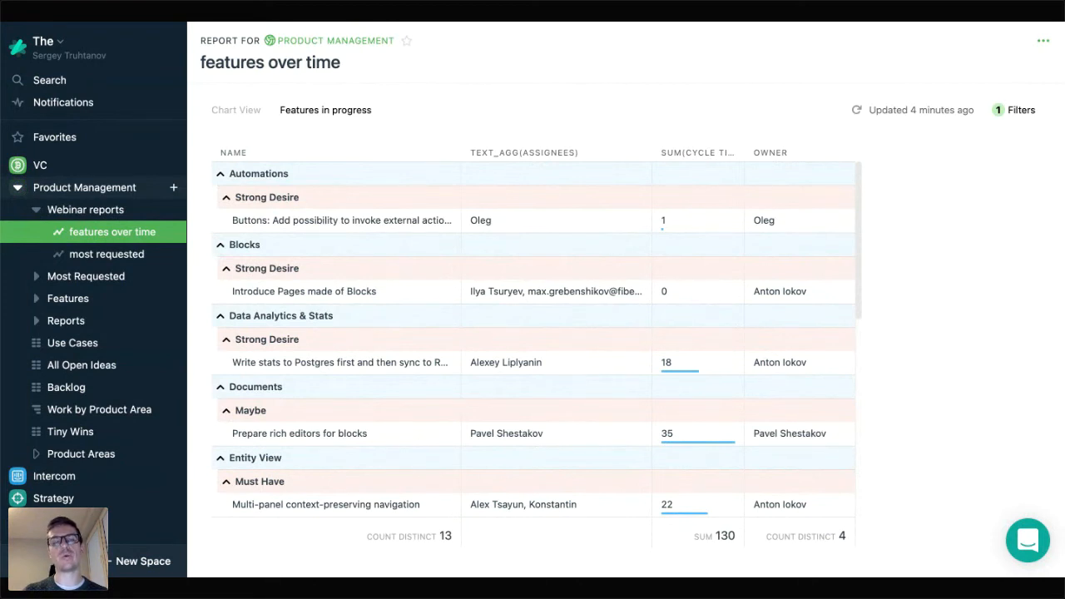
Step: Collapse the Product Management space and open the Conversations by Month by Operator report in the Intercom space
left_click(17, 187)
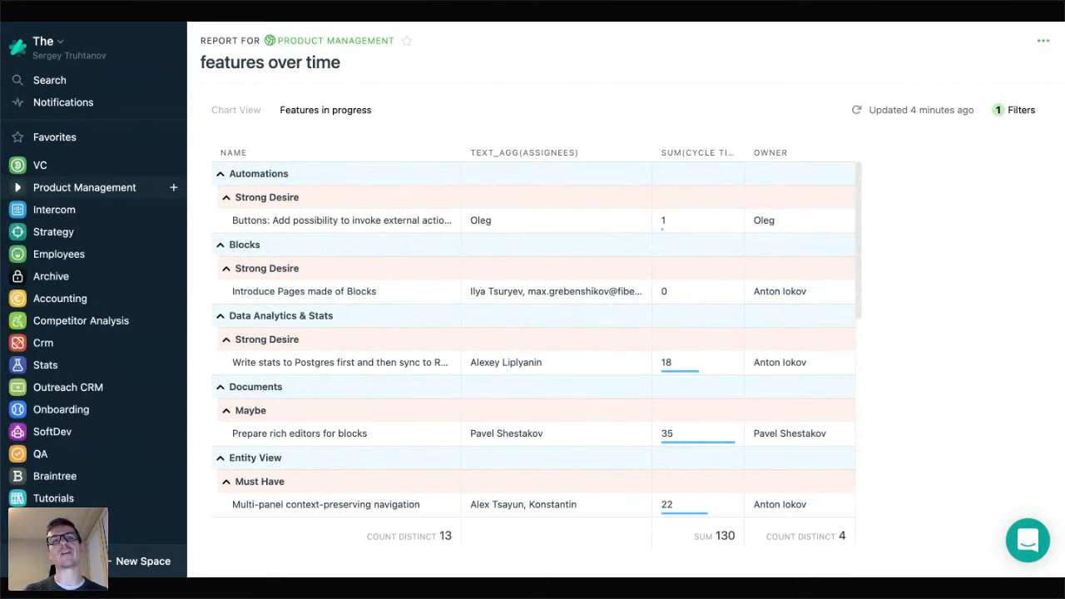
left_click(18, 210)
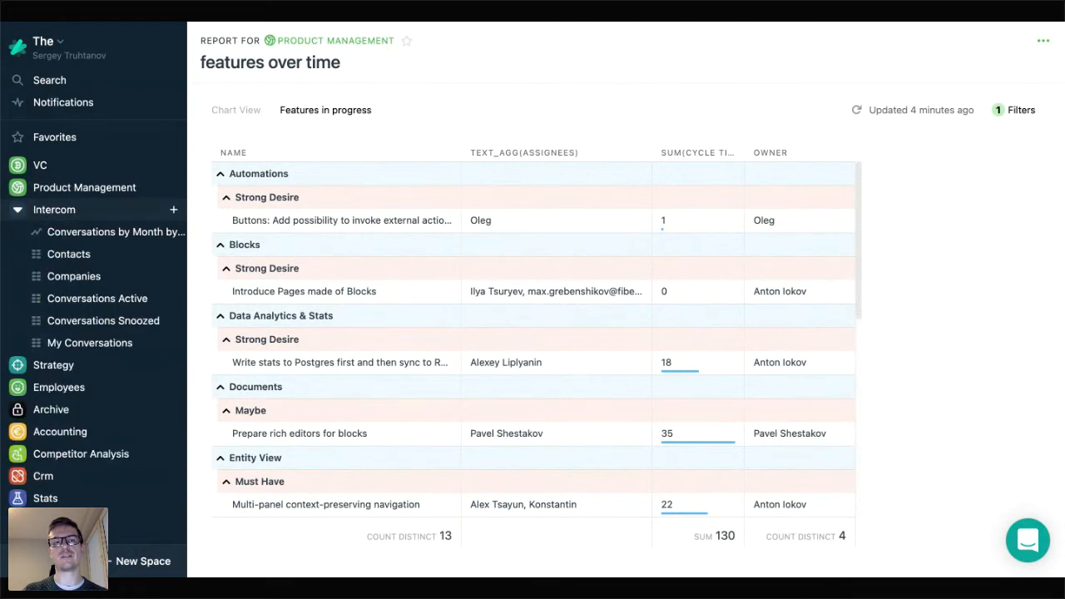
left_click(104, 231)
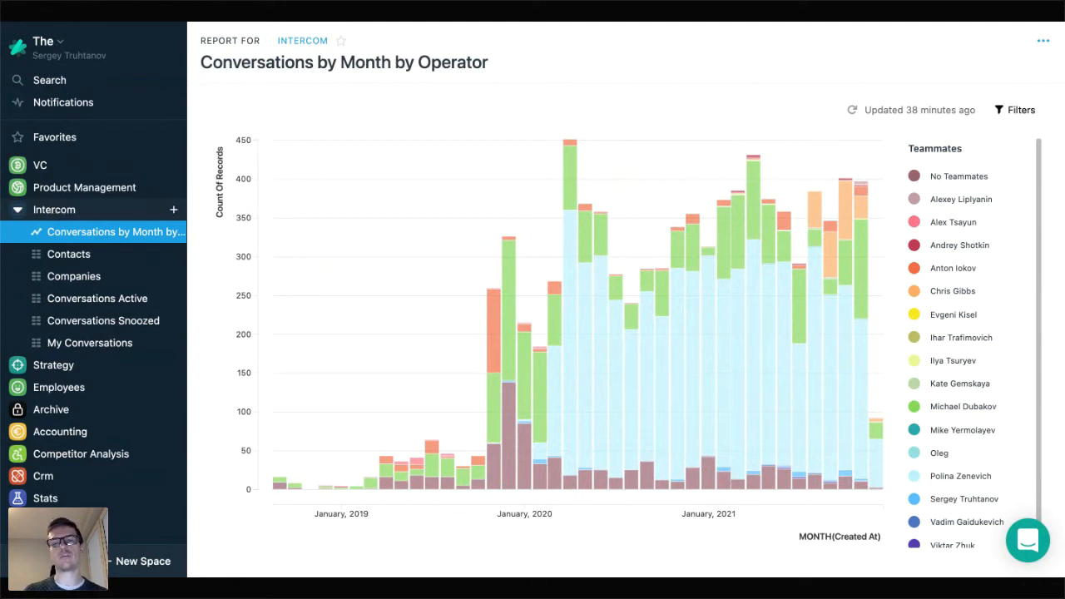
Step: Examine the configuration of the Conversations by Month by Operator report, including its teammate colors, and return to the finished chart
left_click(1043, 40)
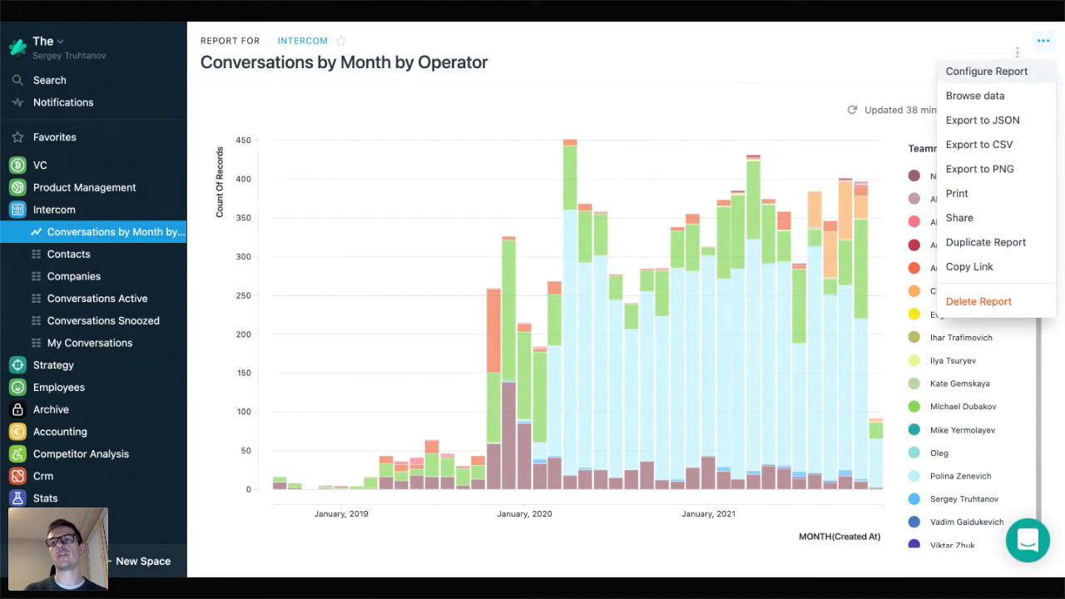
left_click(1009, 71)
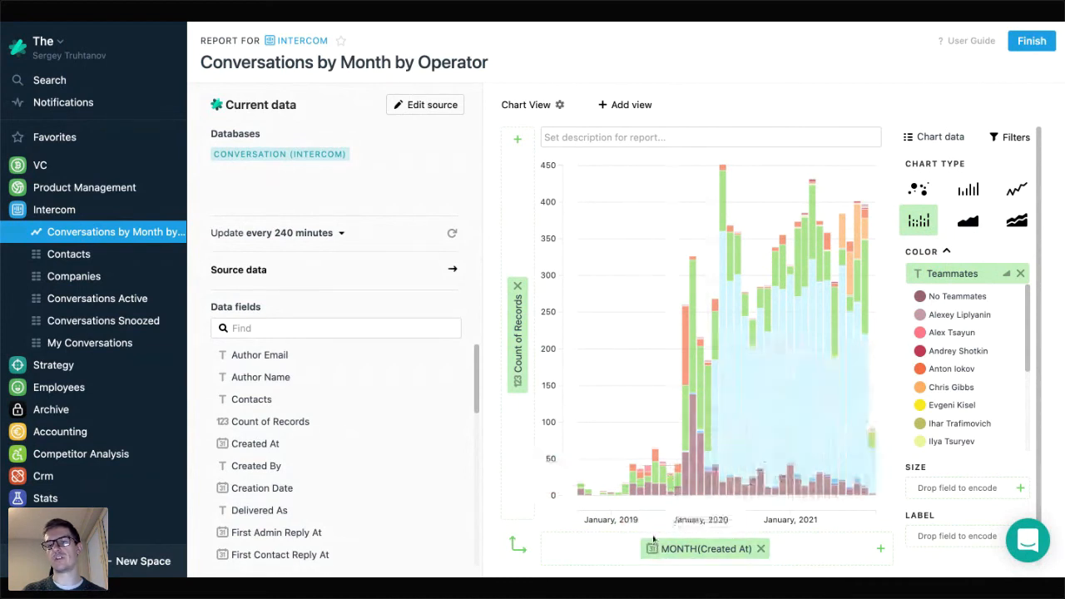
scroll(947, 380, "down", 4)
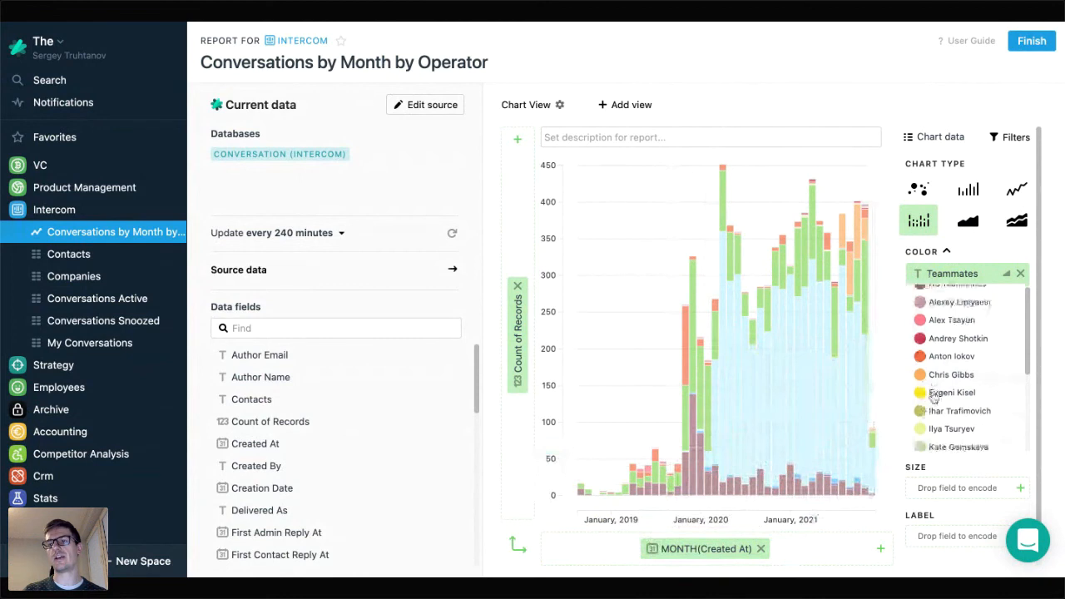
scroll(946, 380, "down", 1)
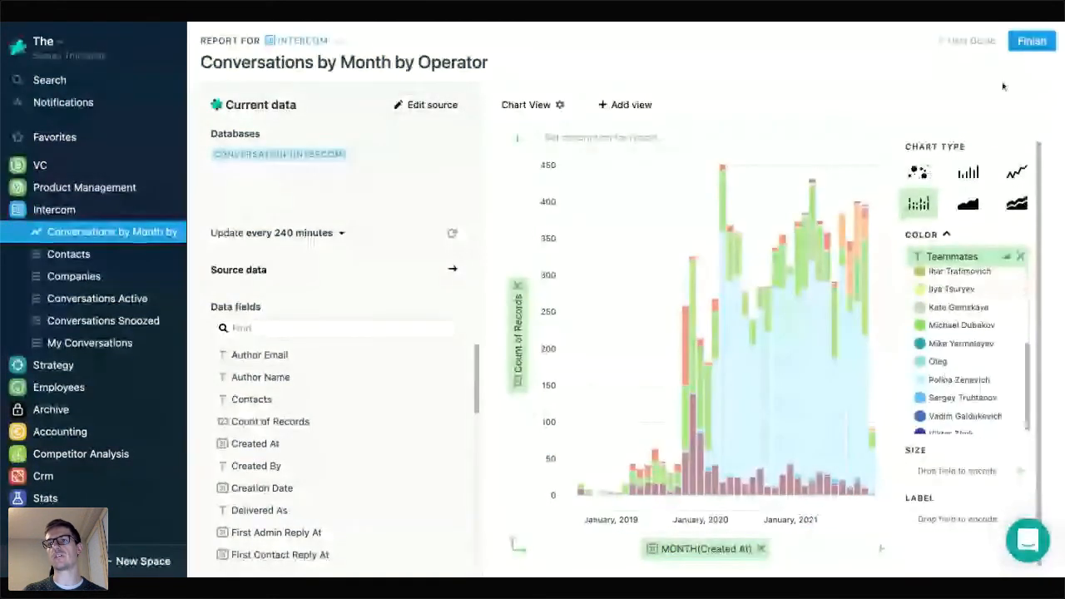
left_click(1024, 53)
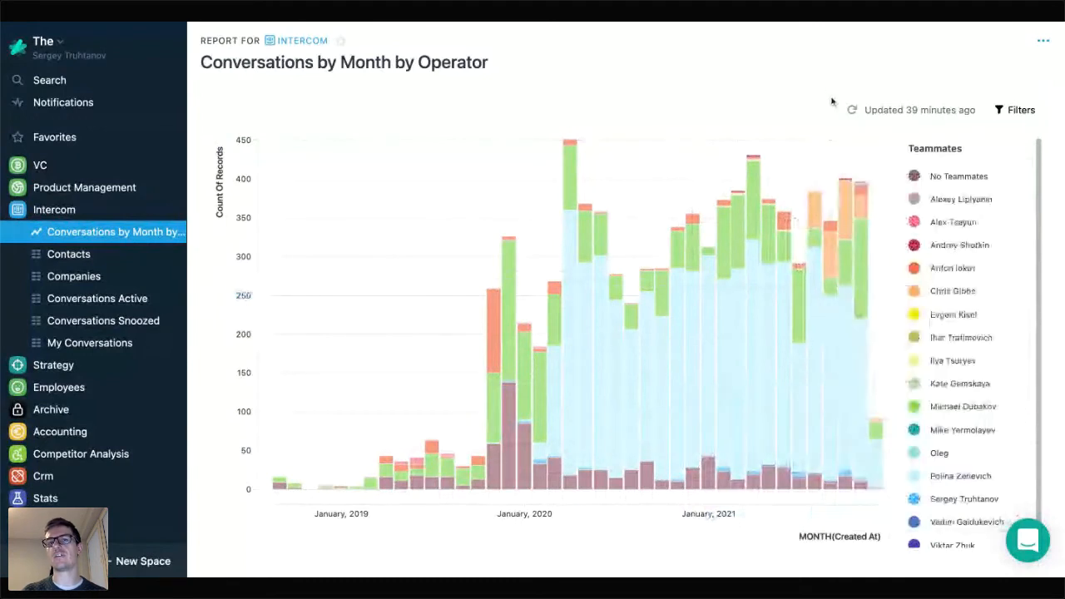
Step: Isolate individual teammates' conversations in the chart to compare them, collapse the Intercom space, and restore all teammates
left_click(964, 480)
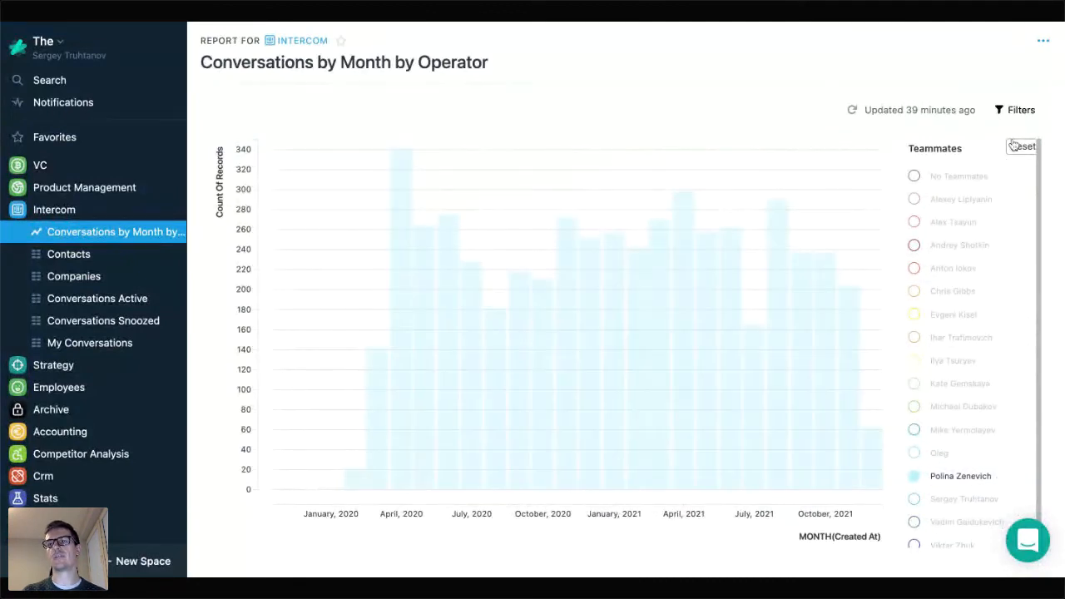
left_click(1020, 147)
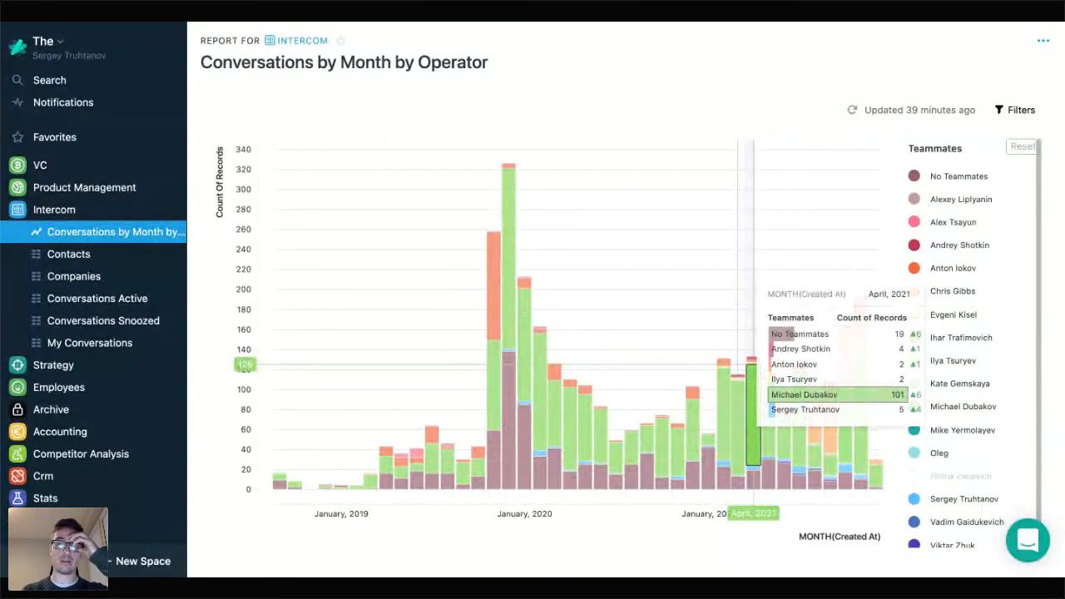
left_click(957, 480)
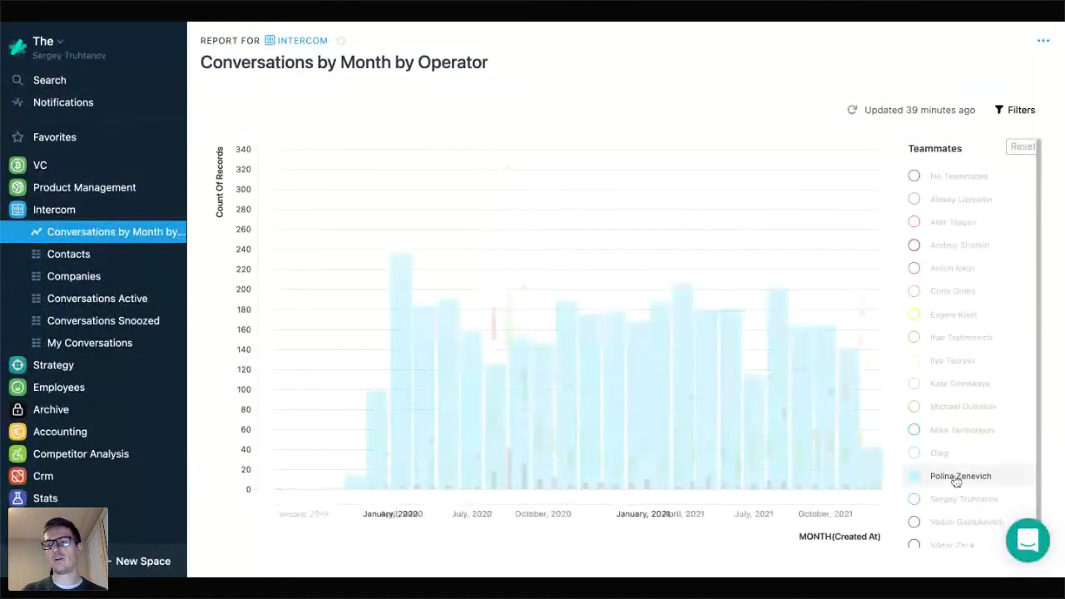
left_click(943, 500)
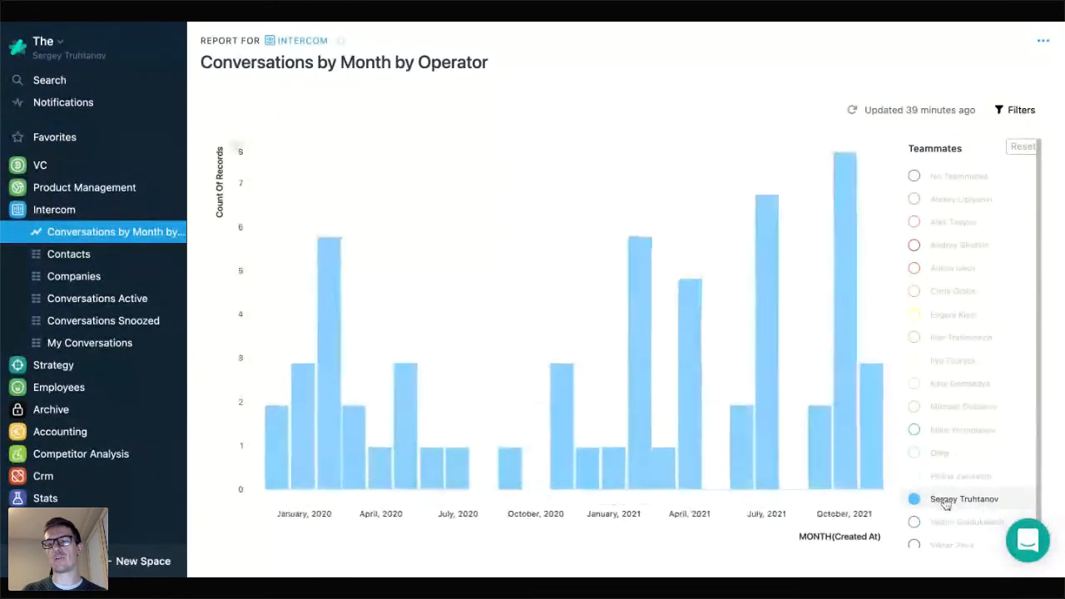
mouse_move(865, 455)
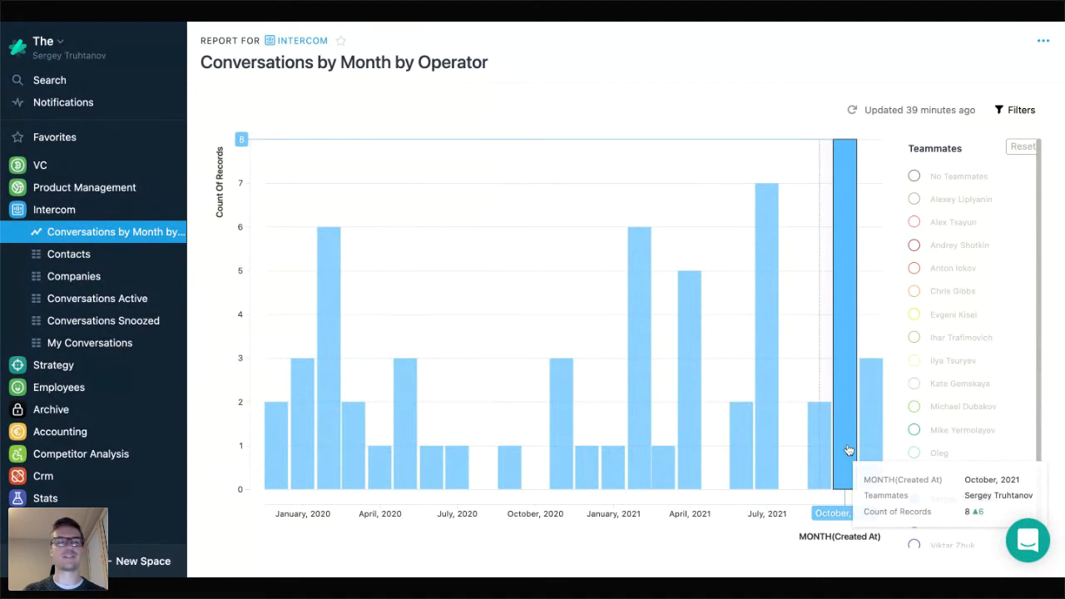
left_click(18, 212)
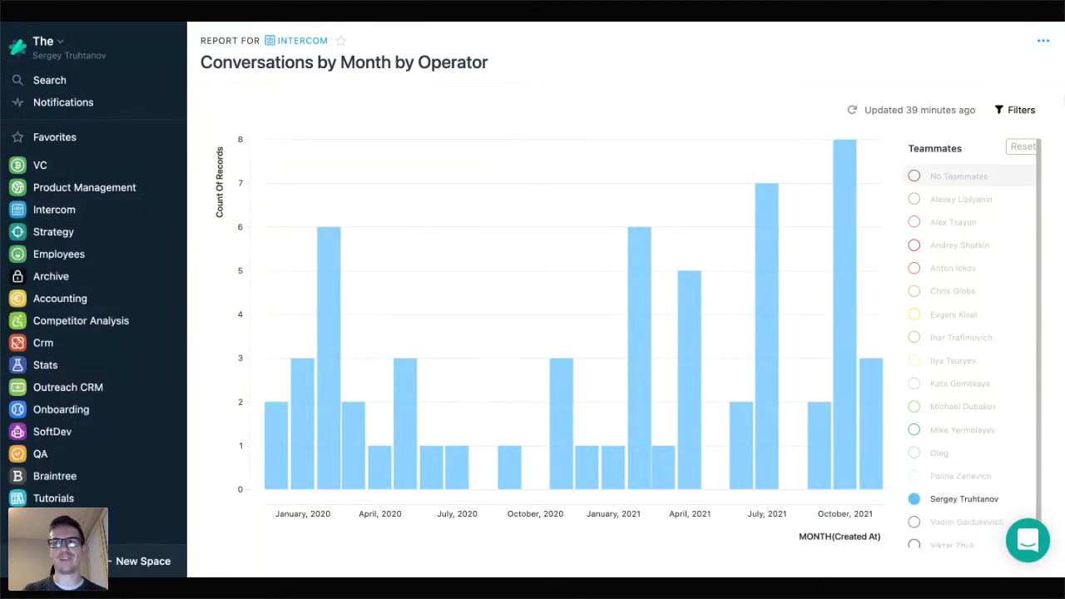
left_click(1024, 147)
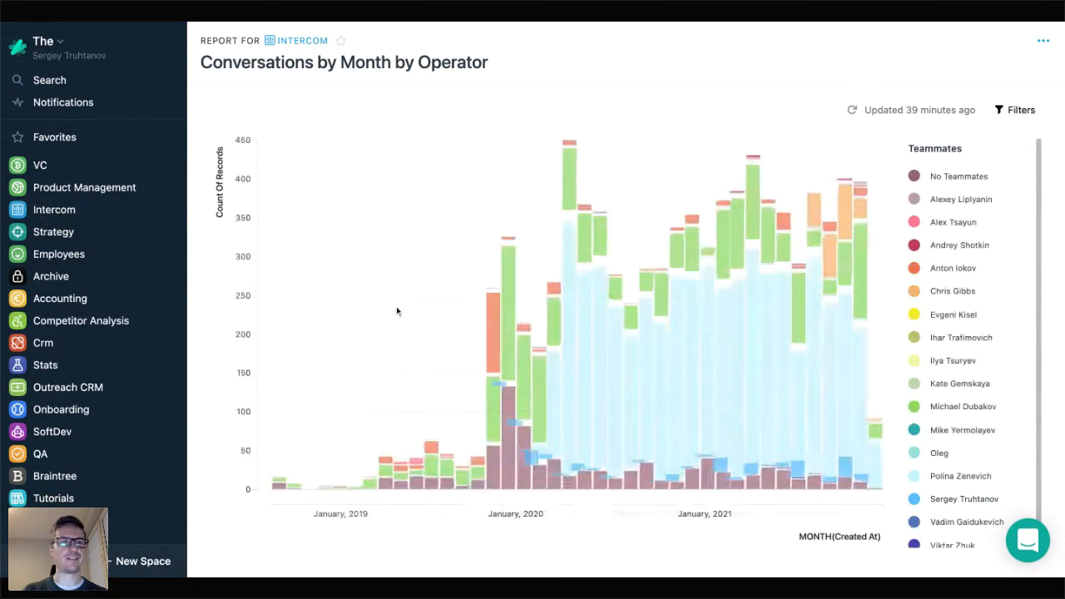
Step: Open the Expenses by Month report in the Accounting space
left_click(22, 300)
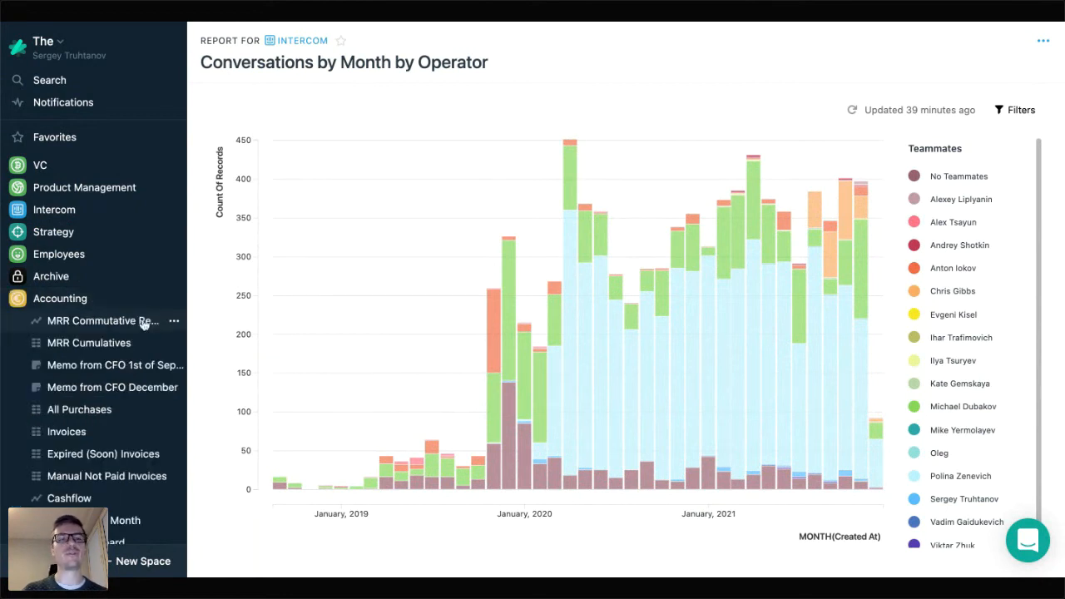
scroll(100, 323, "down", 3)
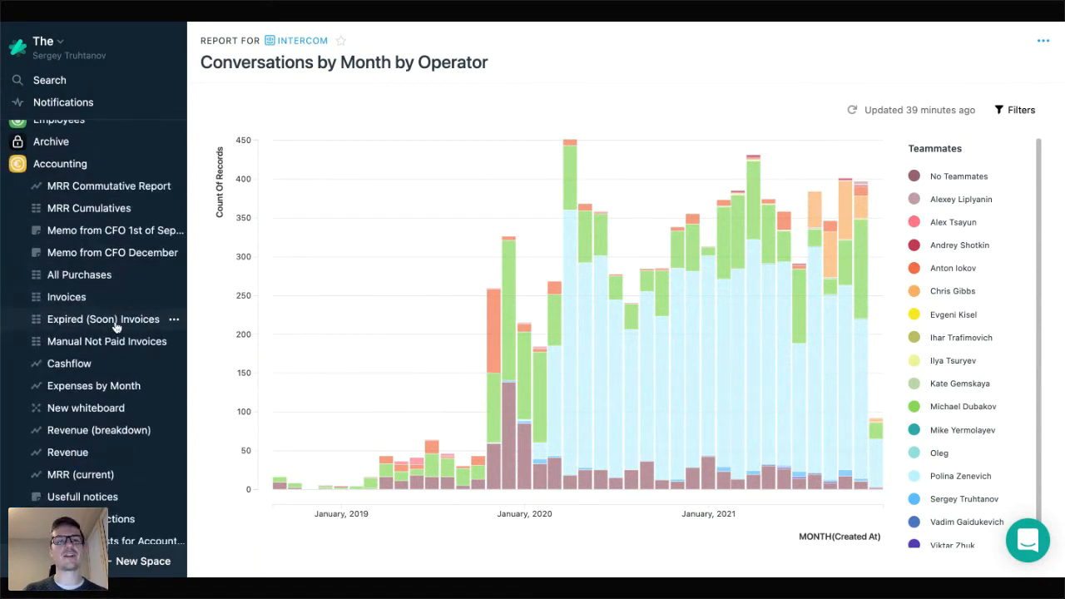
scroll(116, 327, "down", 3)
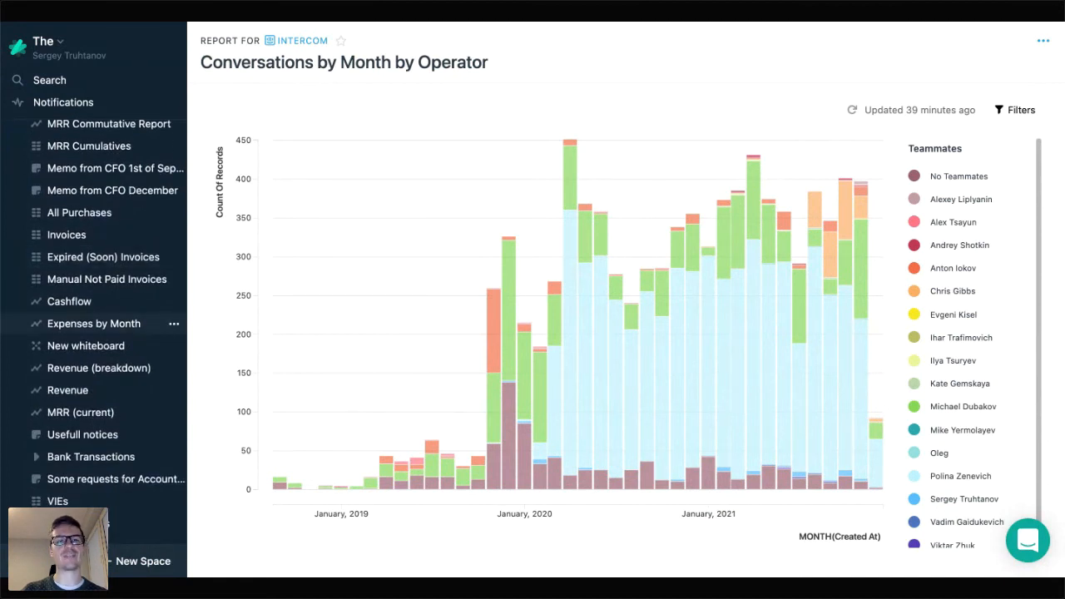
left_click(108, 324)
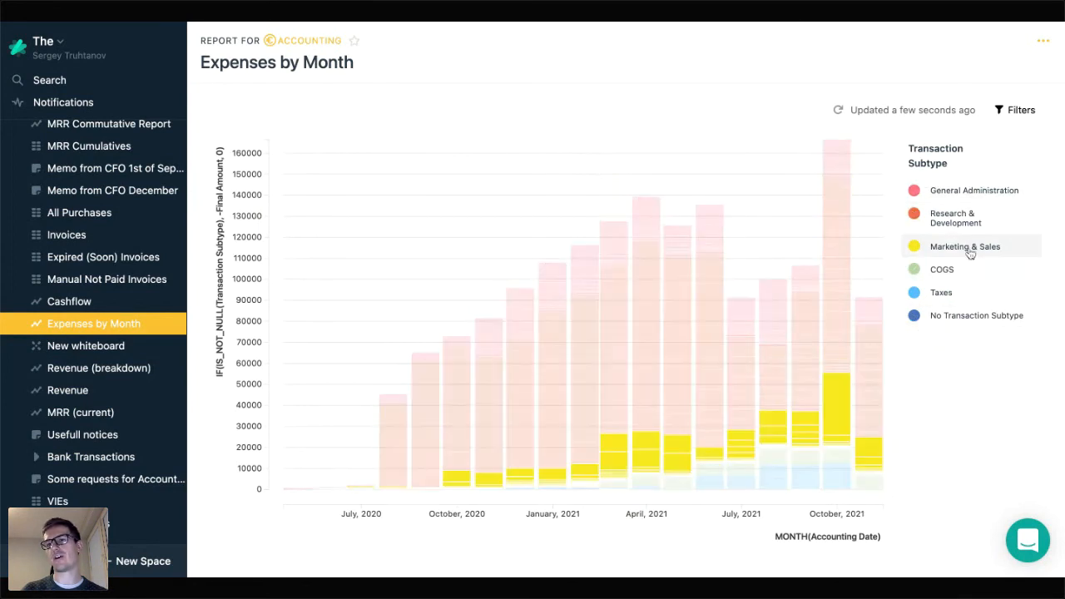
Step: Show only the Marketing & Sales transaction subtype in the expenses chart and examine its monthly bars
left_click(970, 253)
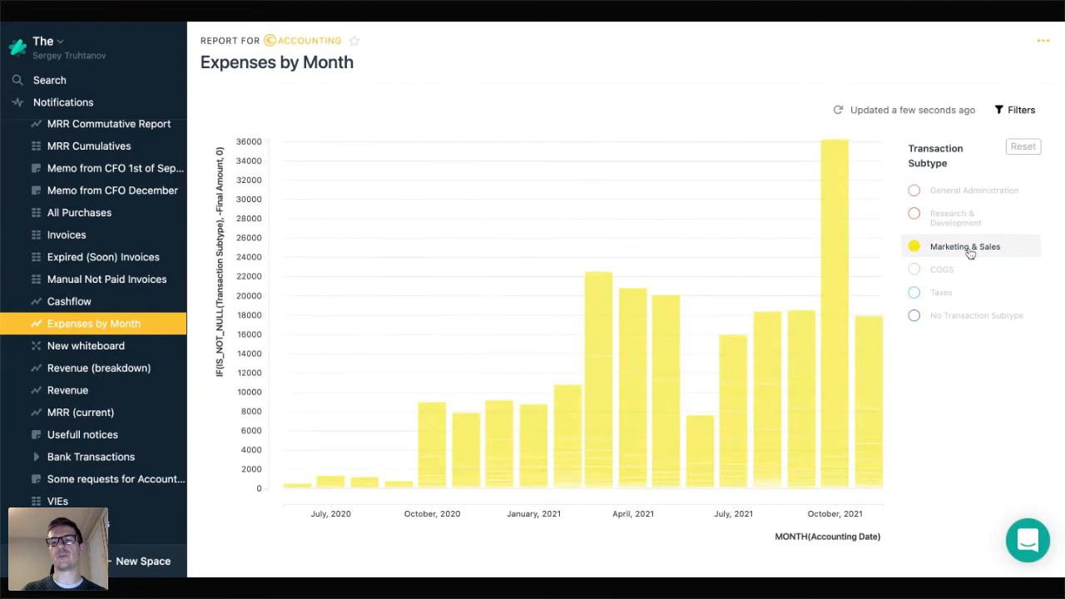
mouse_move(835, 377)
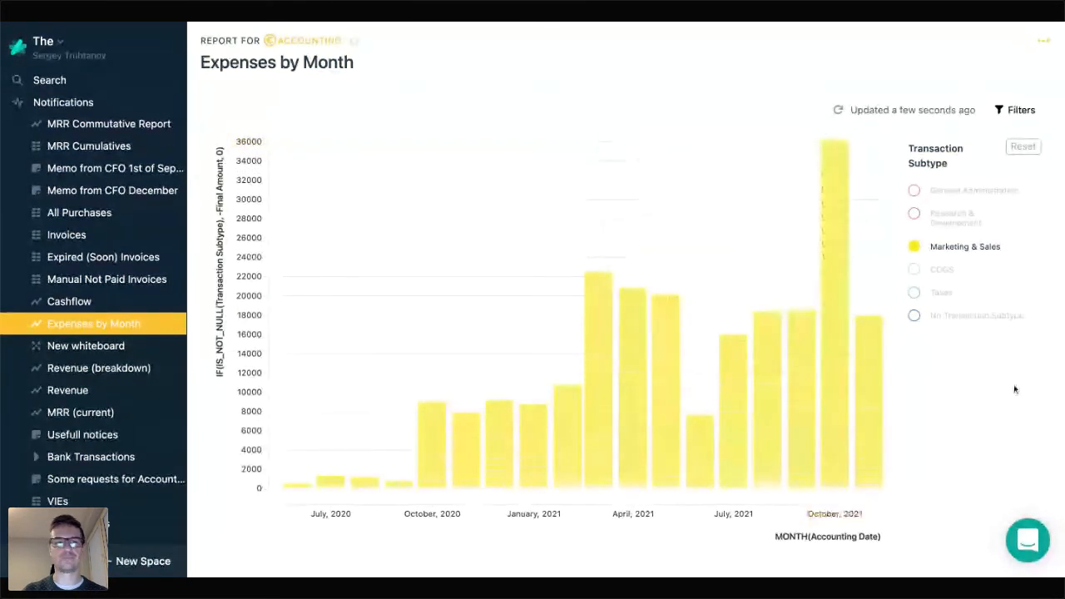
scroll(125, 296, "up", 4)
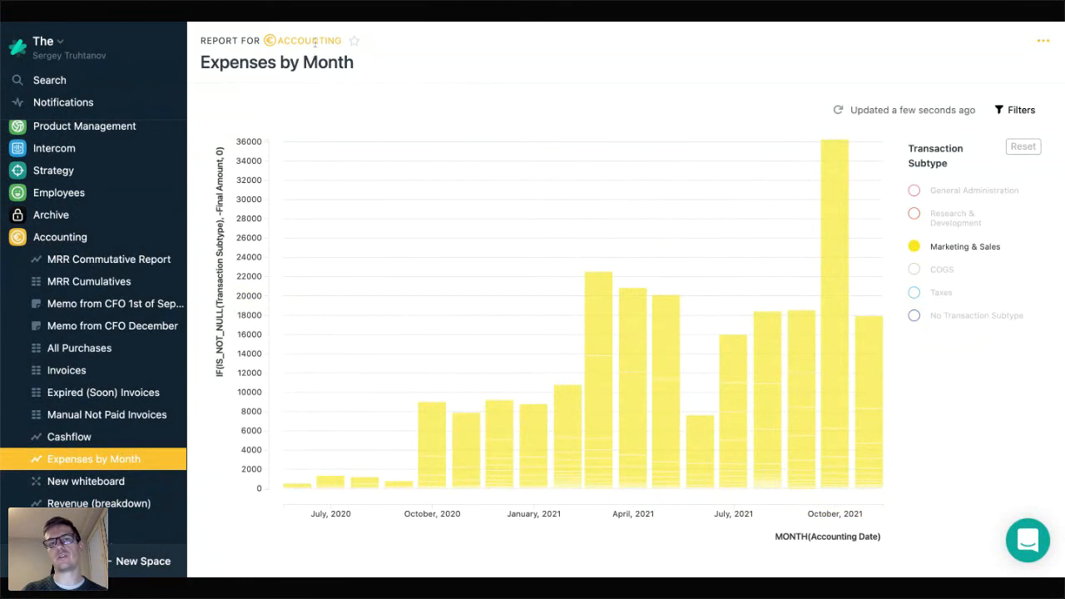
Step: Collapse the Accounting space and open the Active StartUps report from the Reports folder of the Crm space
left_click(20, 238)
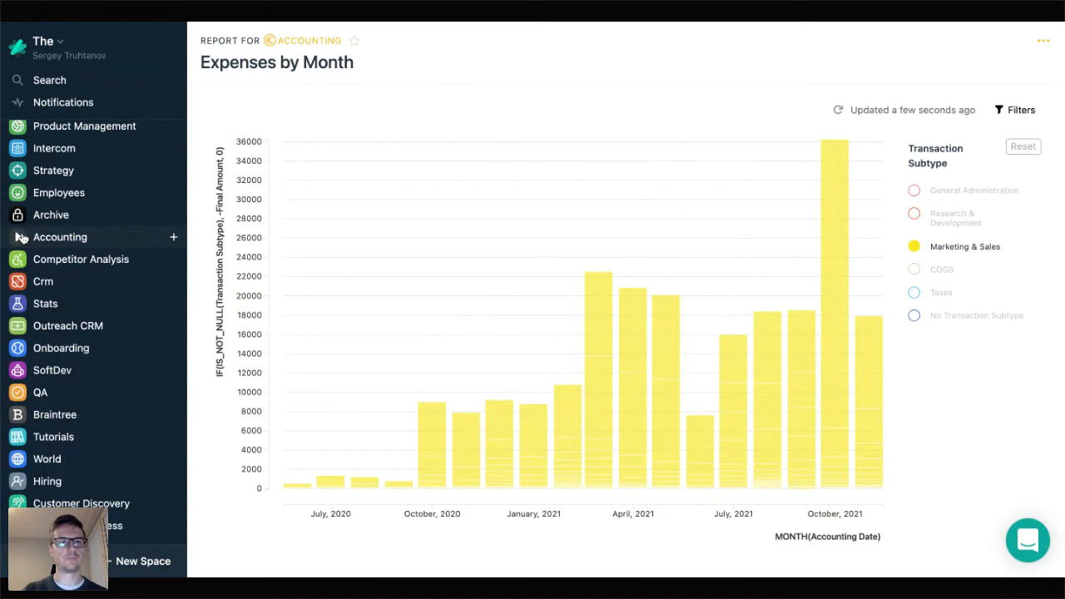
left_click(20, 283)
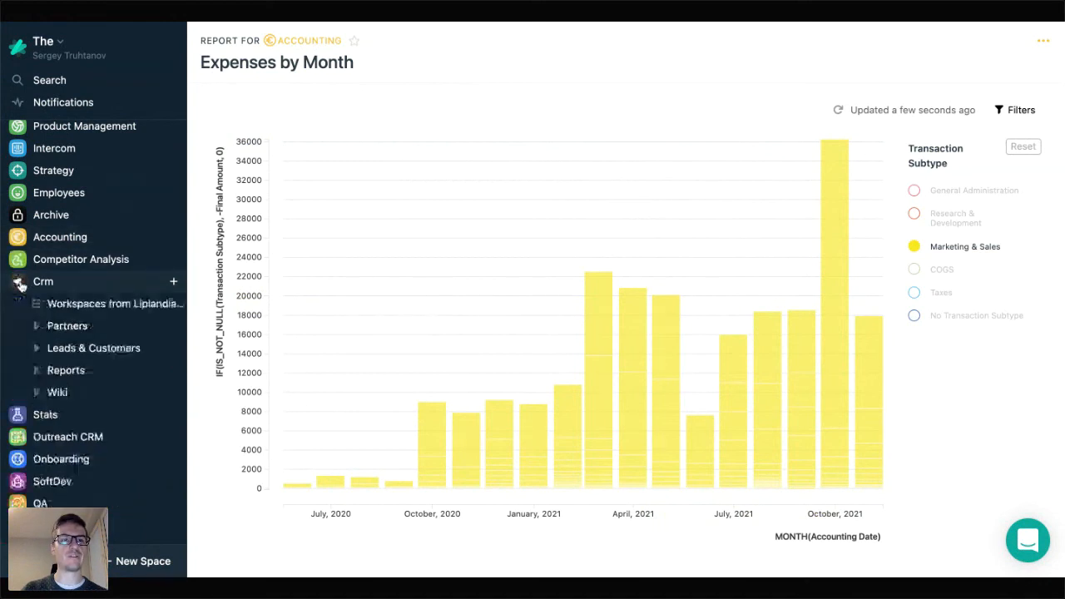
left_click(40, 370)
scroll(99, 360, "down", 4)
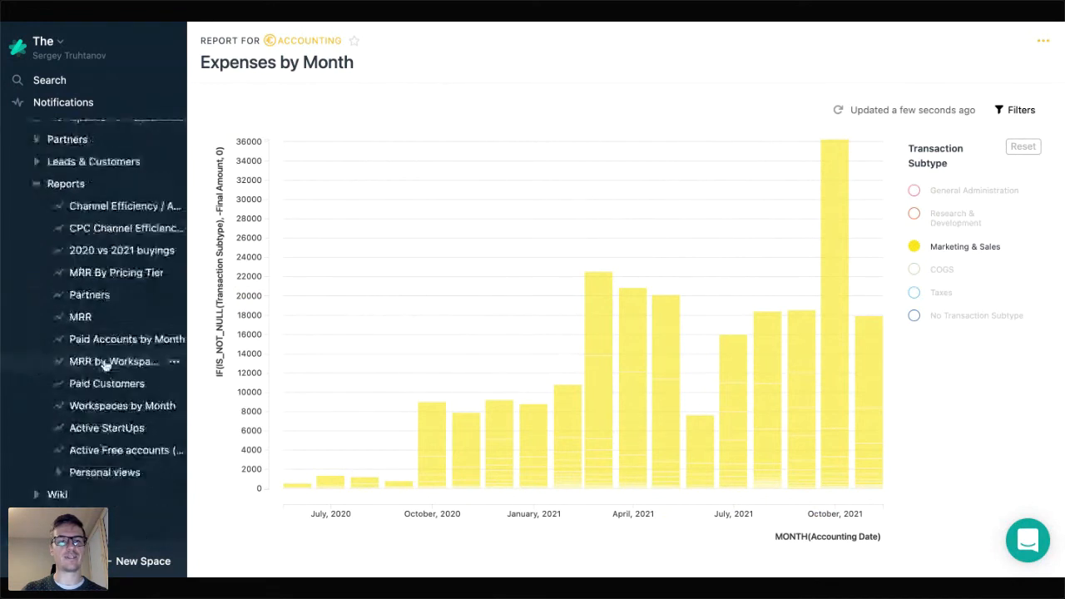
left_click(107, 428)
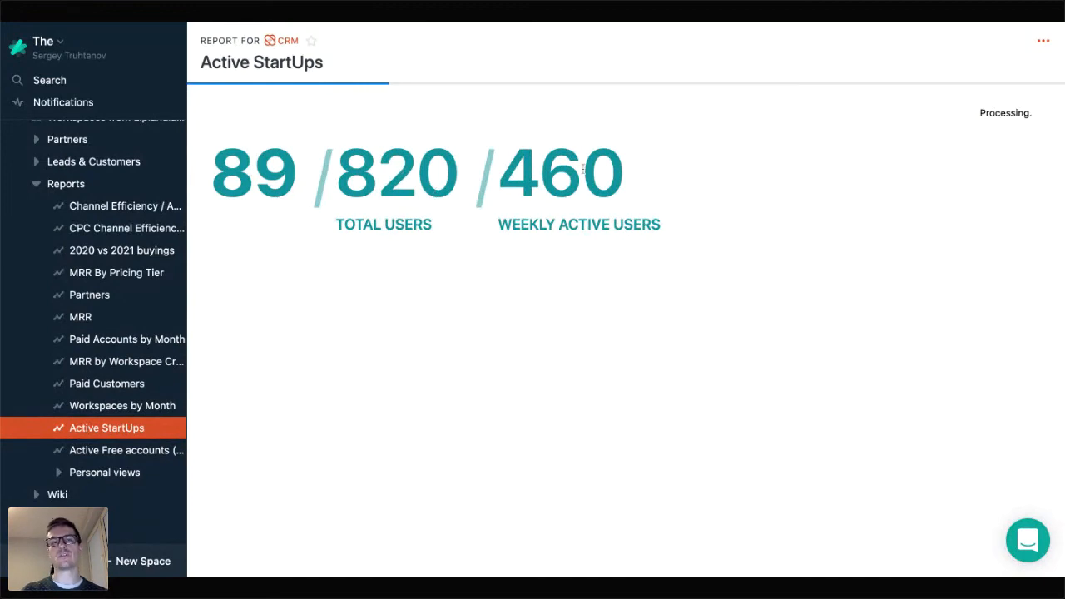
Step: Examine the metric fields in the Active StartUps report's configuration and return to the finished report
left_click(1044, 45)
left_click(1022, 73)
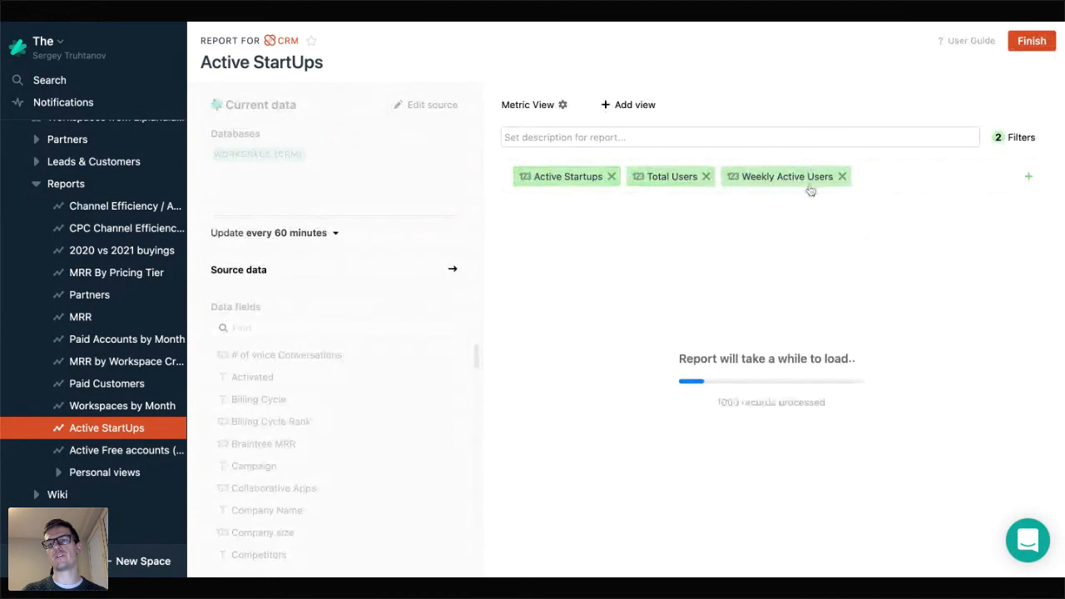
left_click(1035, 45)
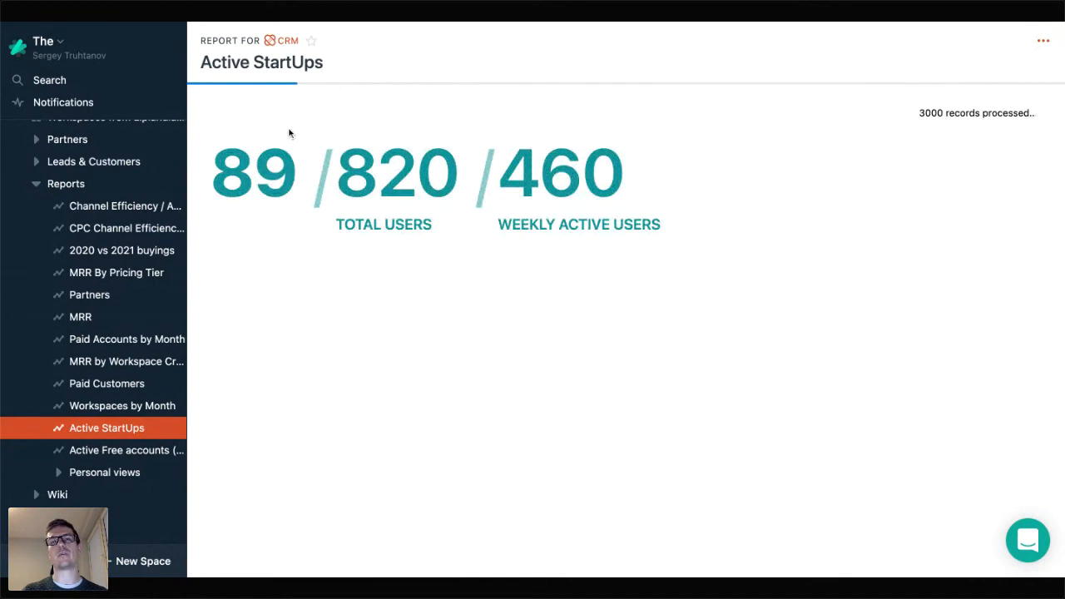
Step: Collapse the Crm space and open the Workspace geographical distribution report in the World space
scroll(100, 316, "up", 3)
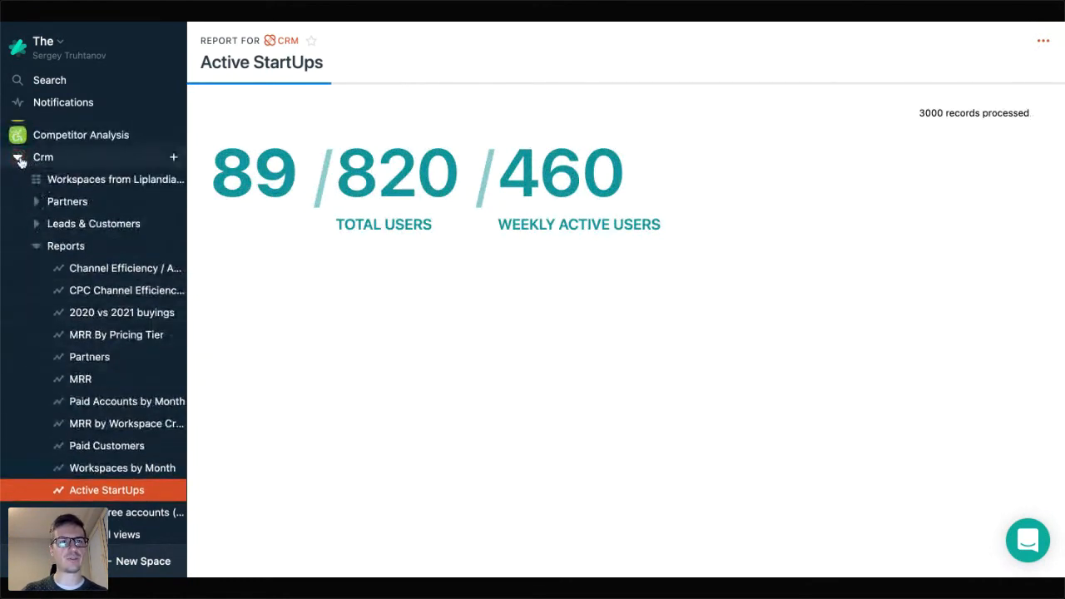
left_click(29, 158)
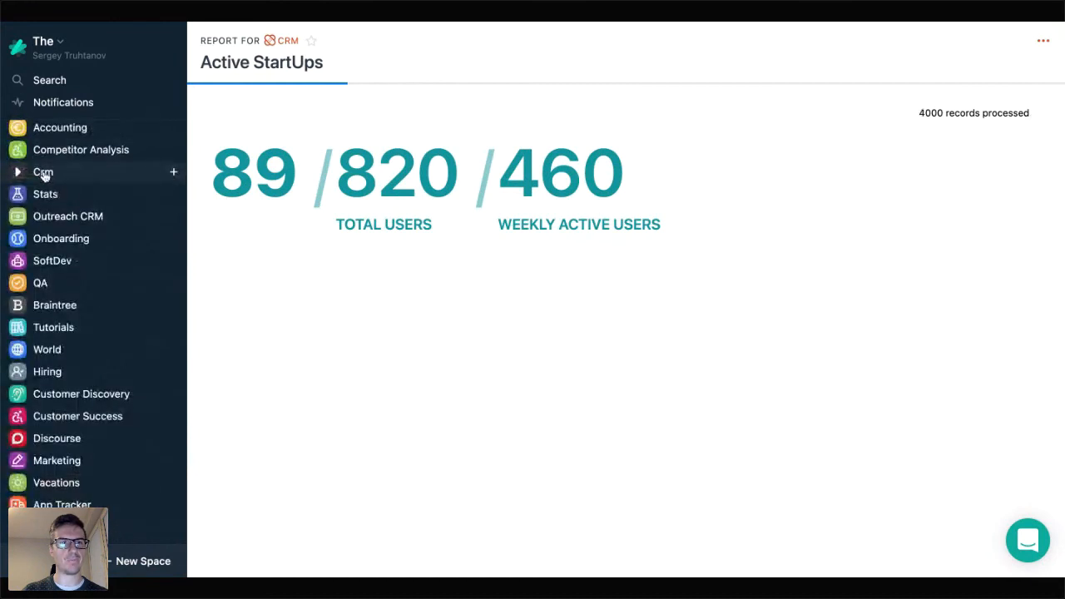
left_click(18, 352)
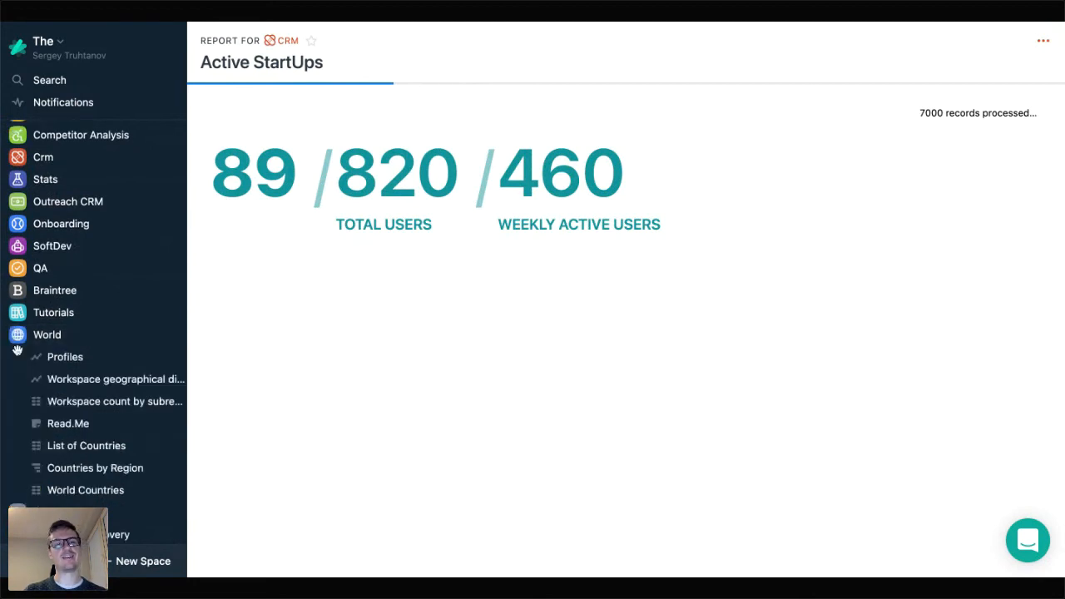
left_click(118, 385)
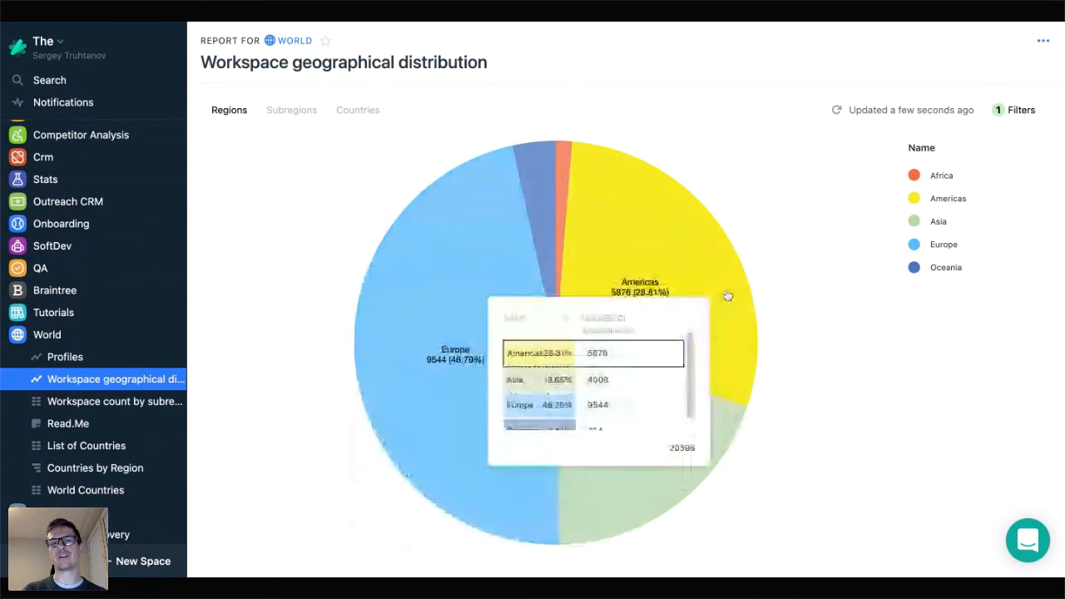
Step: View the Subregions and Countries breakdowns, inspect the source data behind the pie with Sri Lanka and India, and close it
left_click(291, 116)
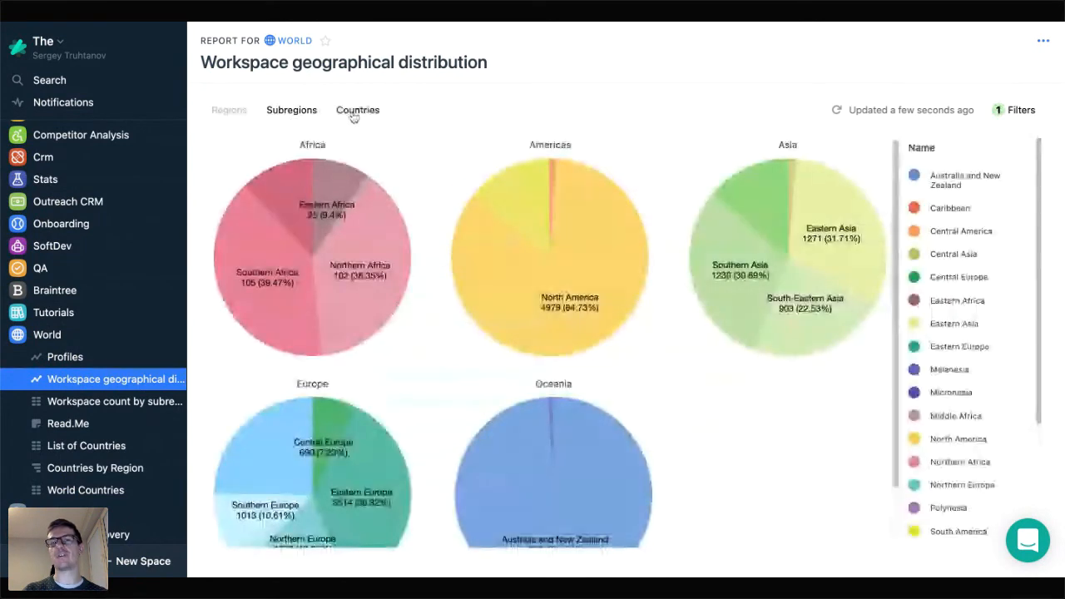
left_click(352, 111)
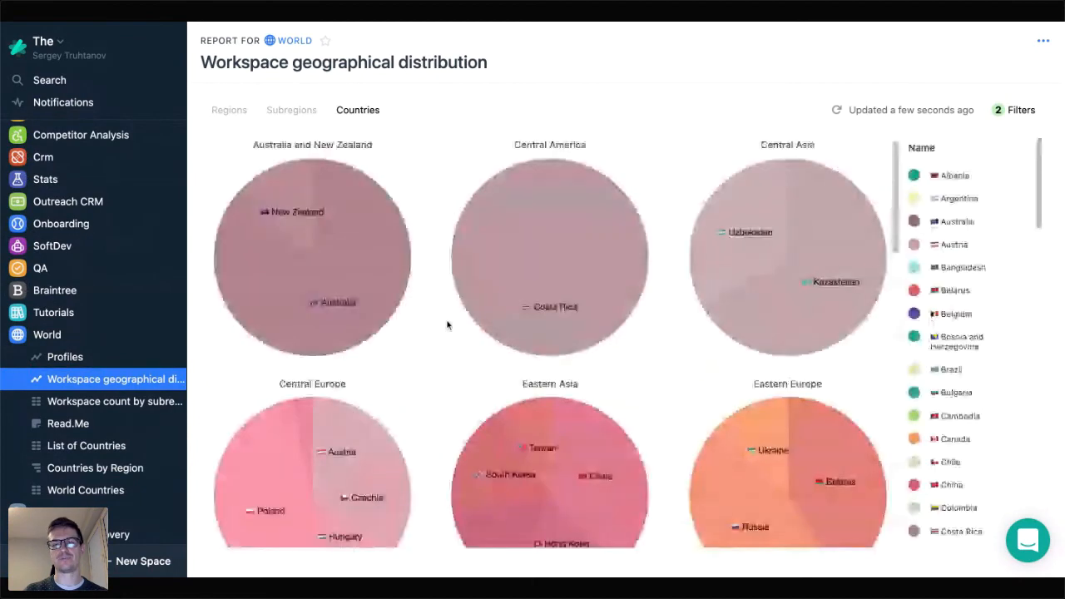
scroll(445, 320, "down", 15)
scroll(454, 316, "up", 1)
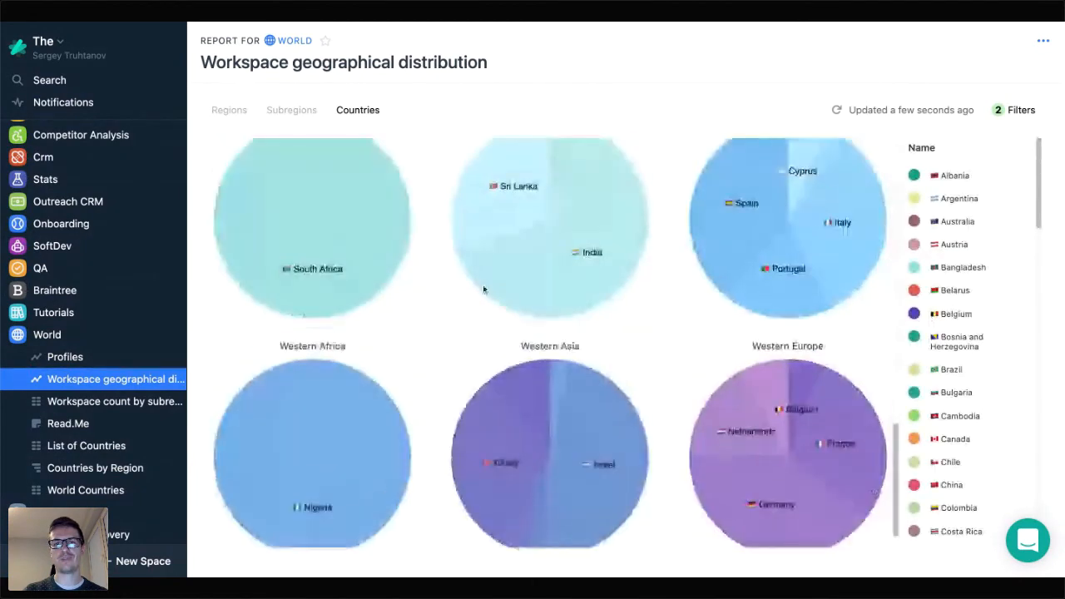
left_click(539, 218)
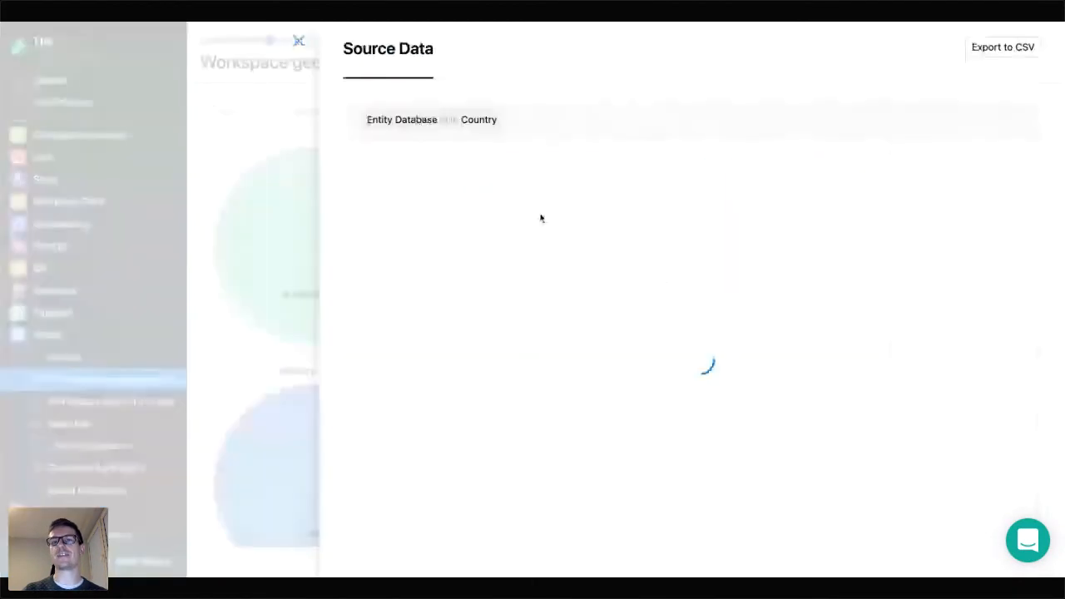
left_click(298, 42)
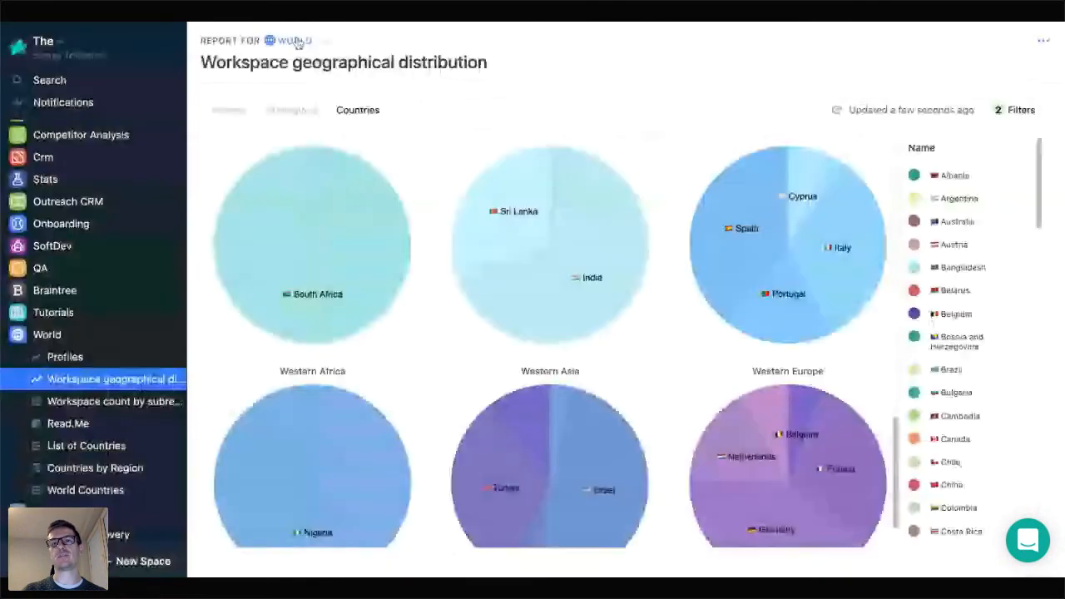
Step: Collapse the World space and open the All Vacations Timeline in the Vacations space
scroll(96, 408, "down", 4)
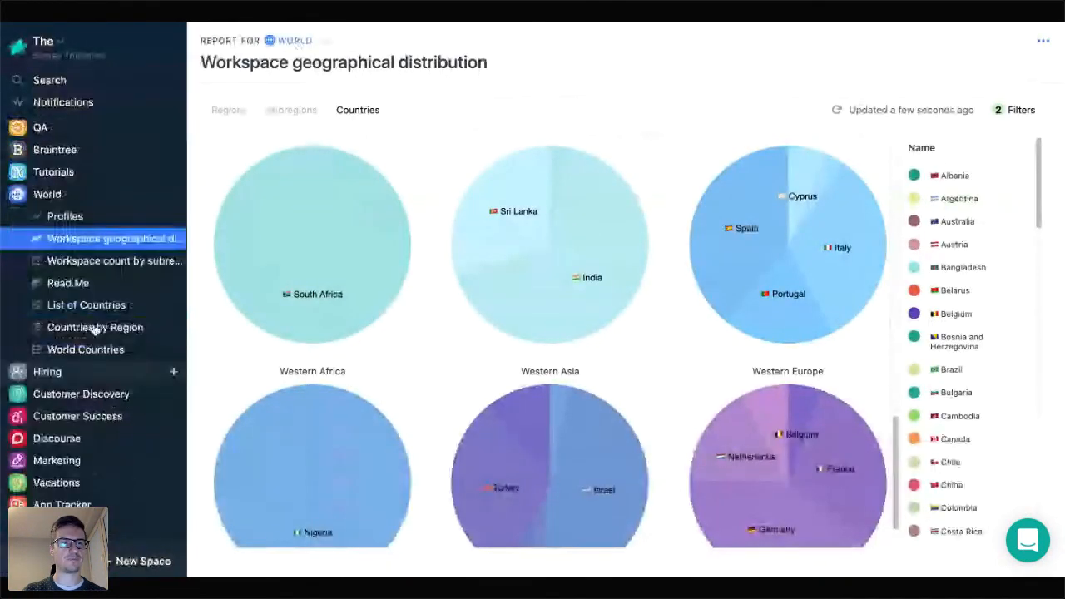
left_click(20, 193)
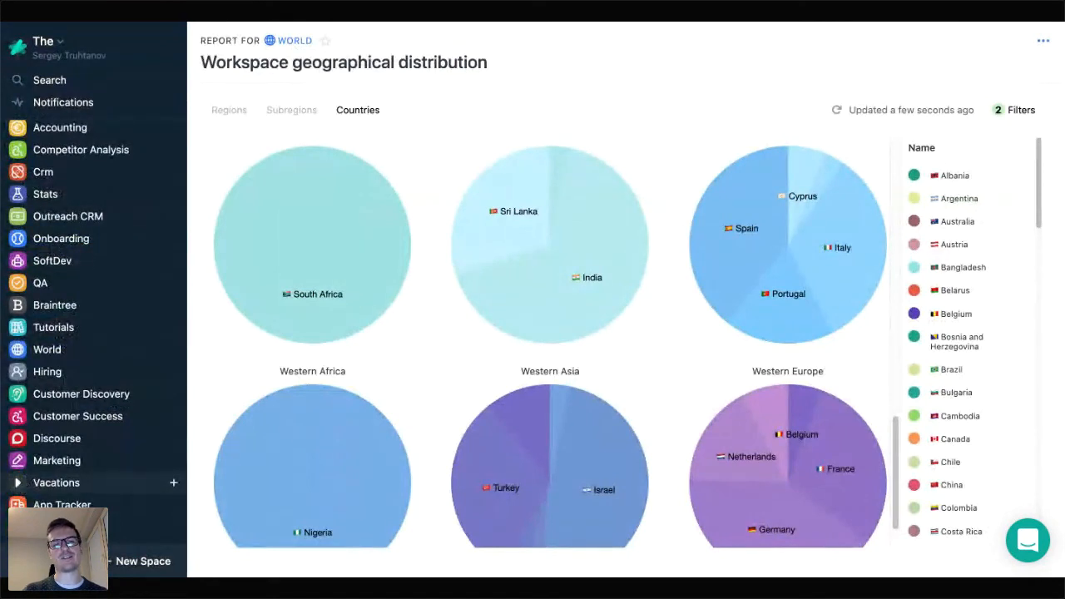
left_click(18, 482)
scroll(108, 350, "down", 4)
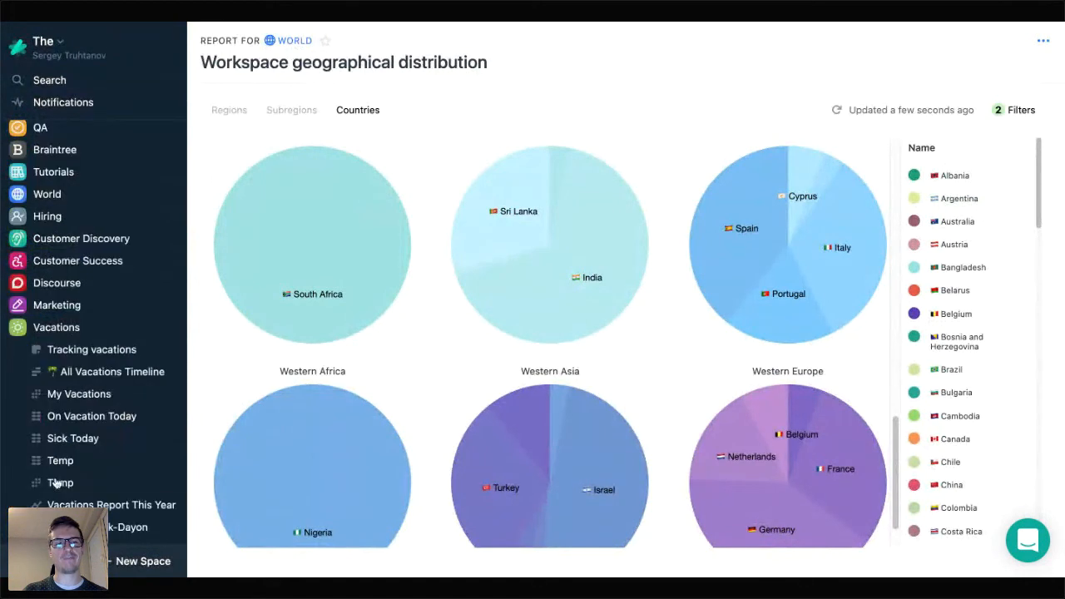
scroll(111, 325, "down", 2)
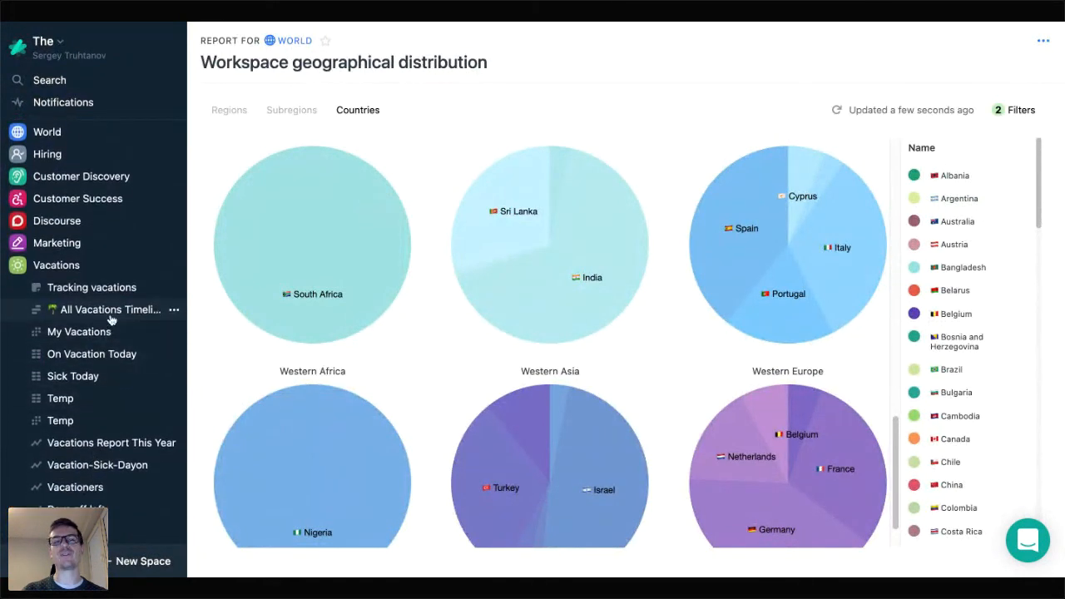
left_click(111, 316)
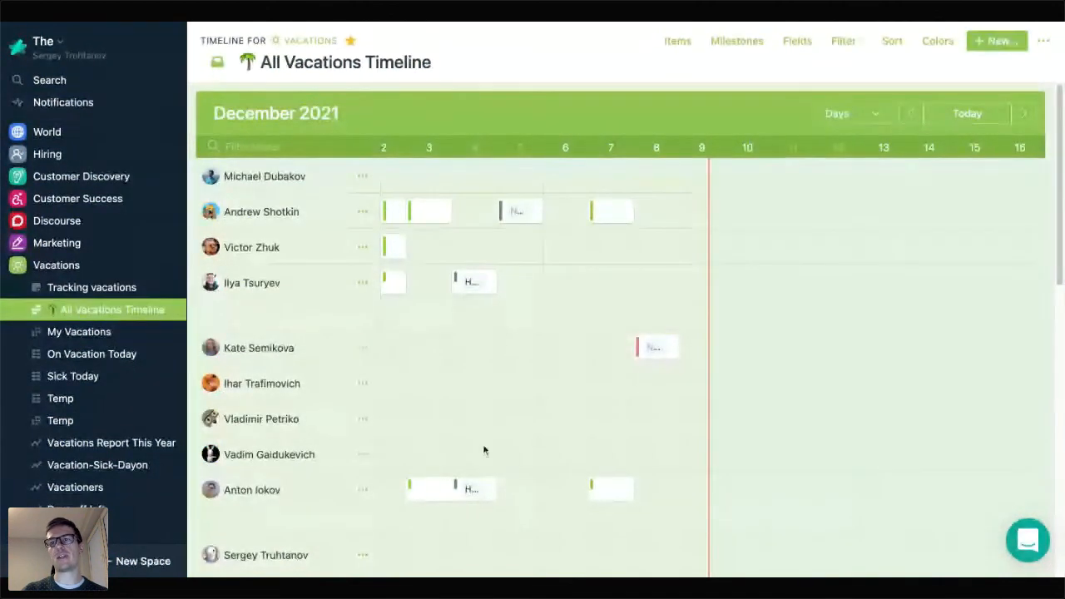
Step: Show the entity types that can be added to the vacations timeline, and dismiss the list without creating one
left_click(995, 41)
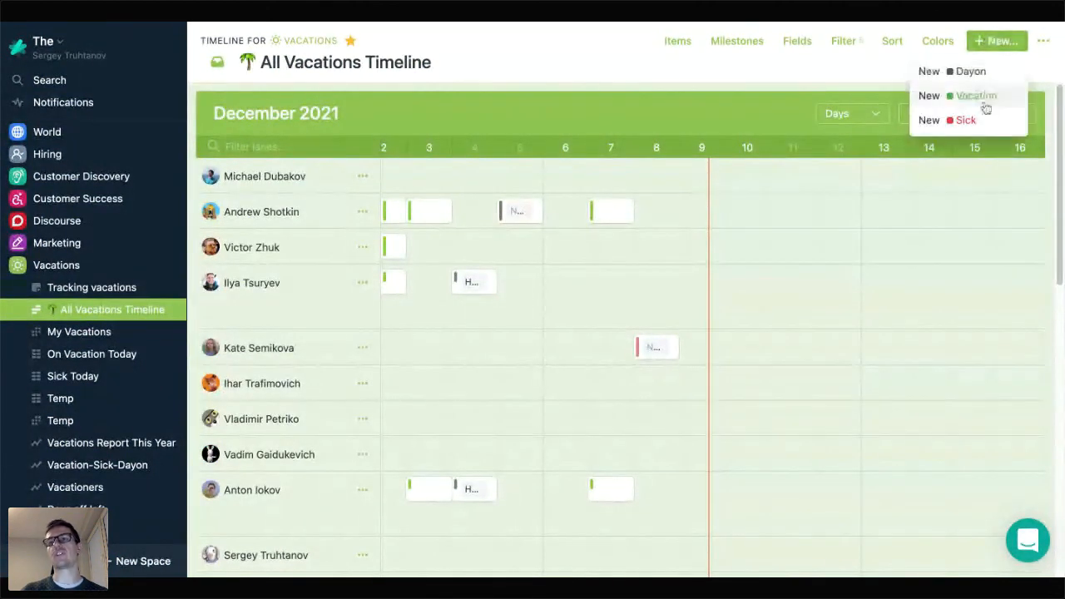
left_click(974, 95)
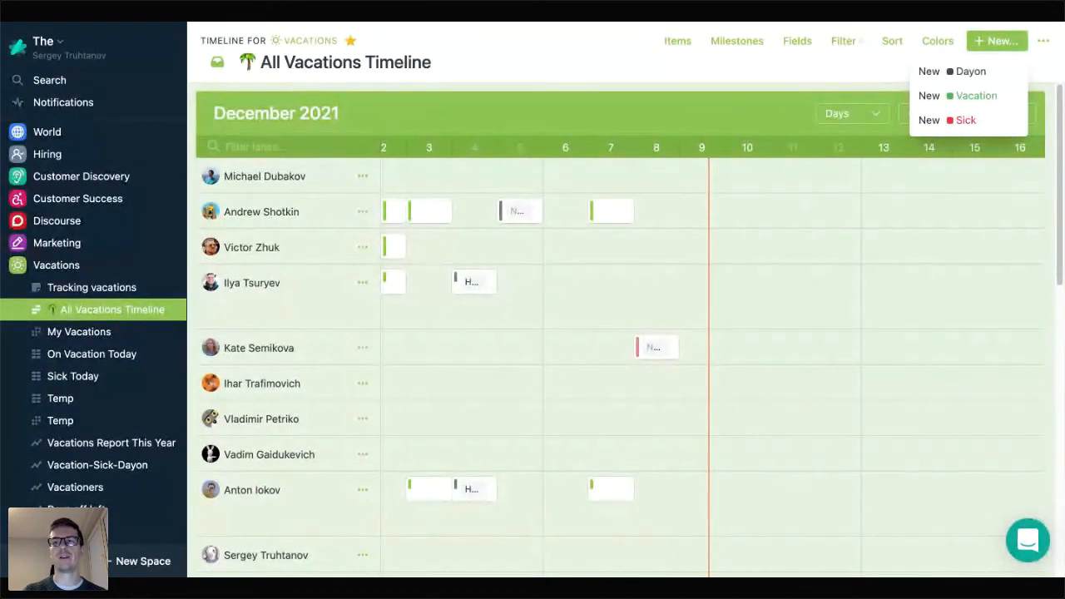
left_click(481, 38)
Step: Open the Vacation-Sick-Dayon report in the Vacations space and examine one employee's sick leave bar
scroll(102, 349, "down", 1)
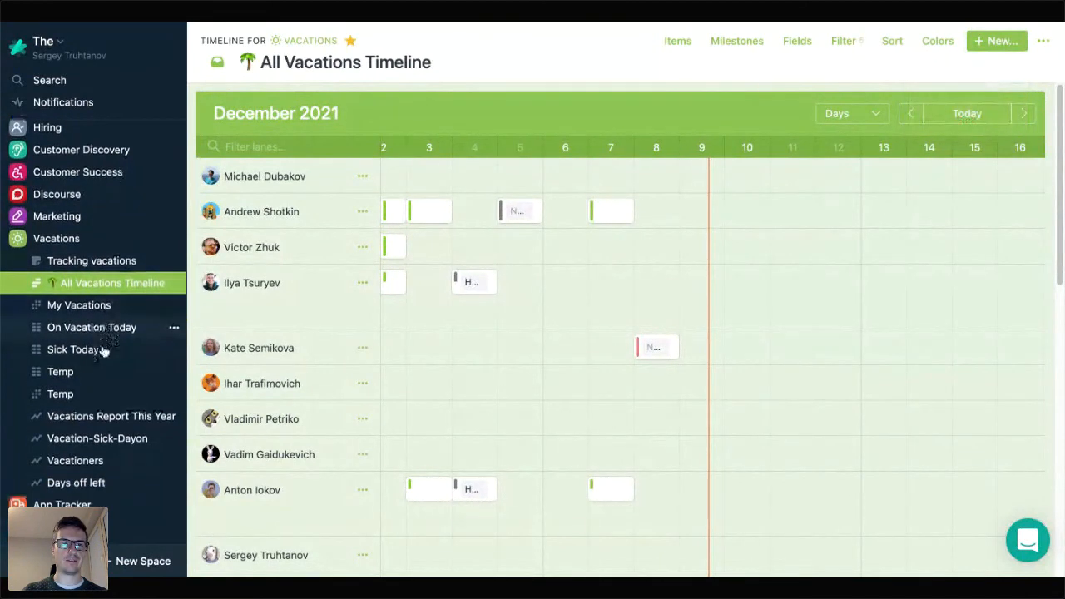
left_click(121, 439)
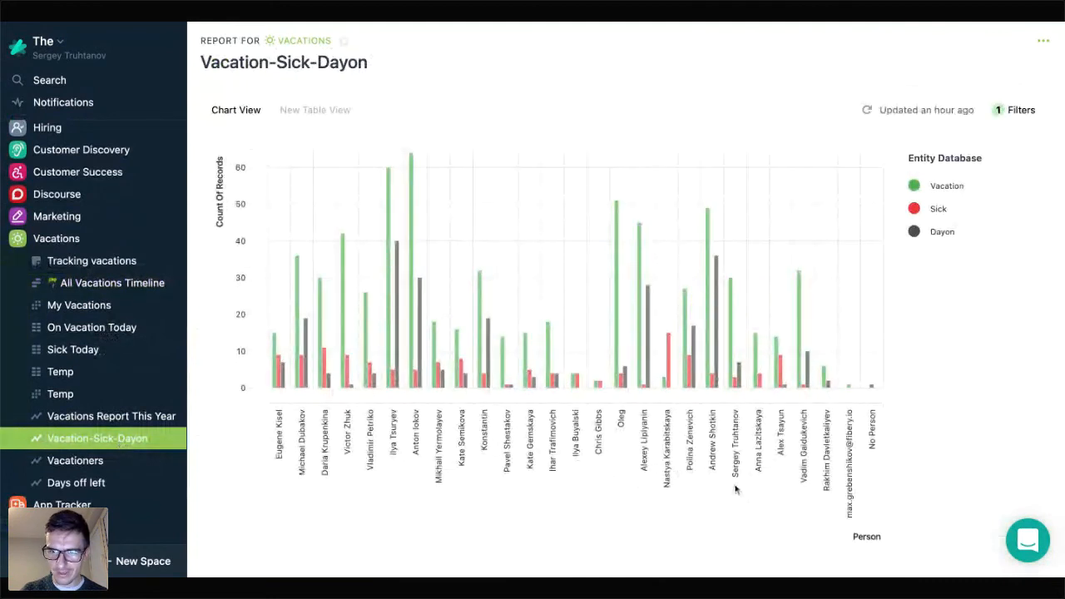
left_click_drag(736, 488, 735, 429)
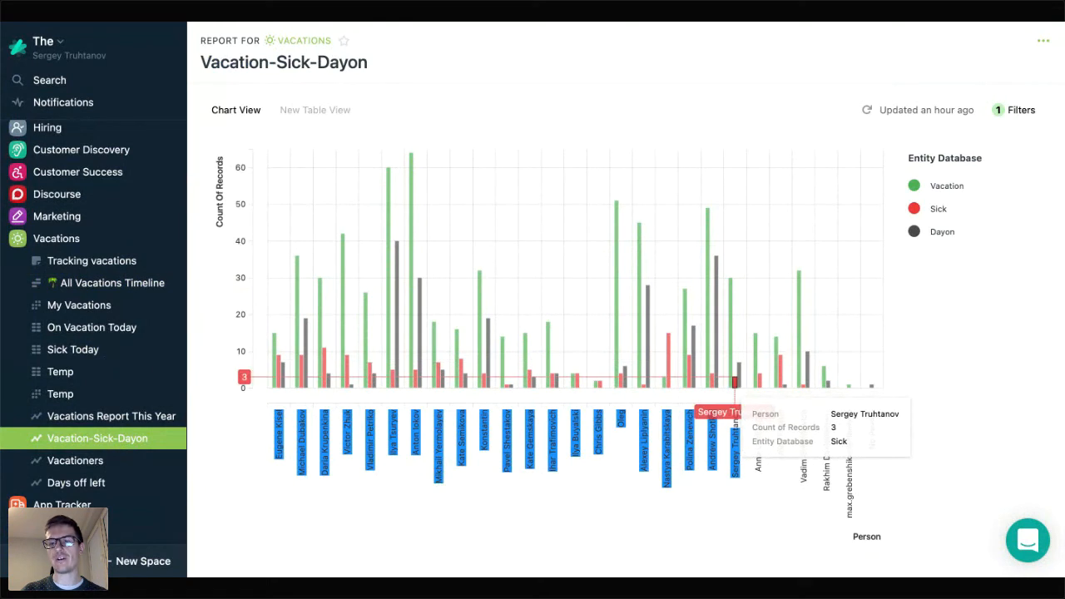
left_click(708, 495)
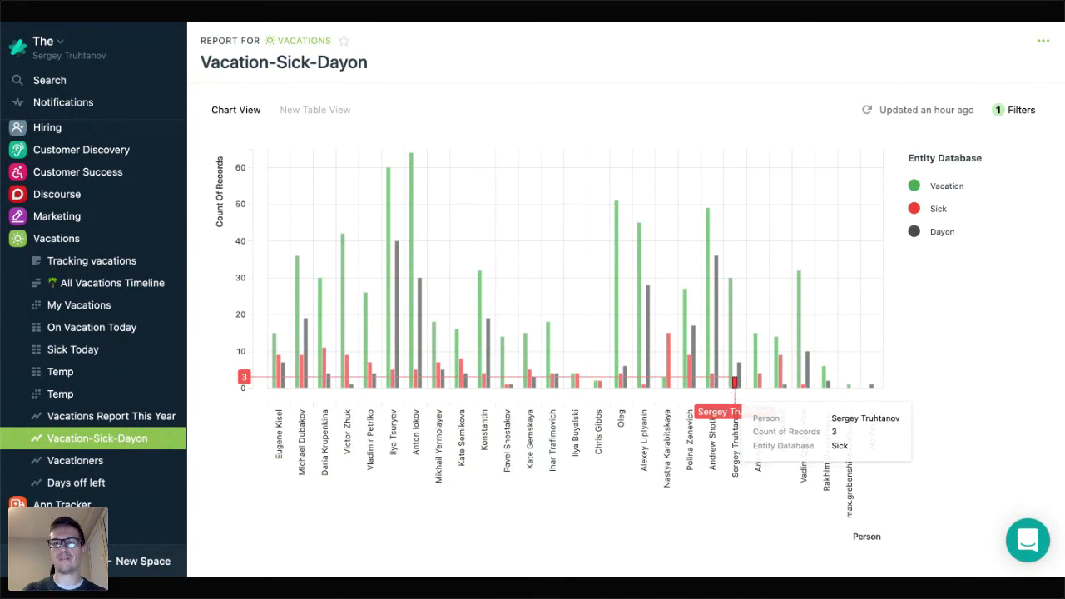
Step: Open the source data behind the employee's Sick bar, check the records' creation dates, and close it
left_click(735, 382)
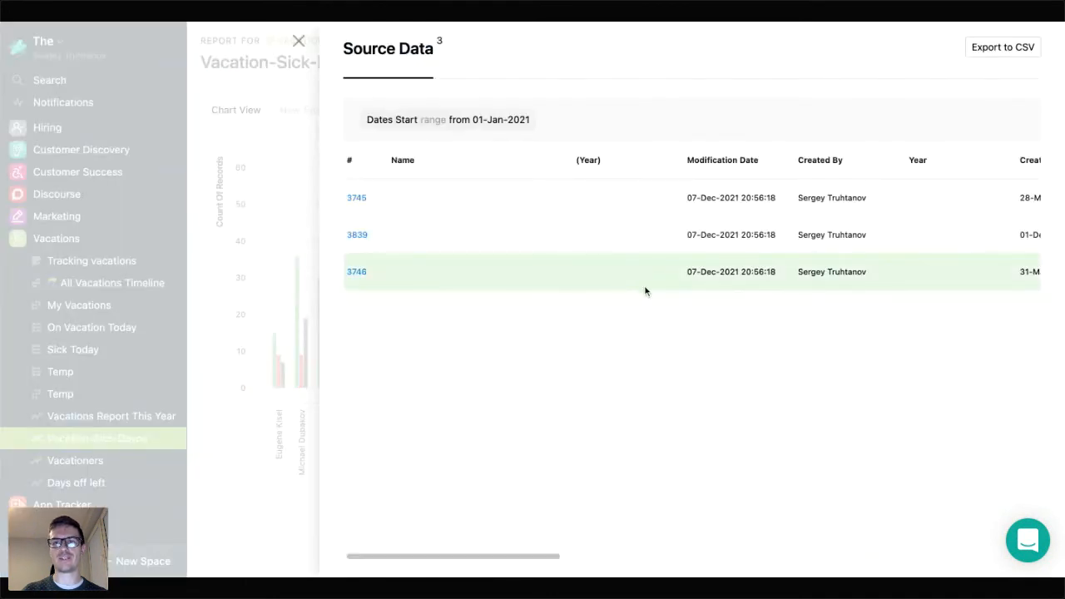
scroll(645, 290, "right", 3)
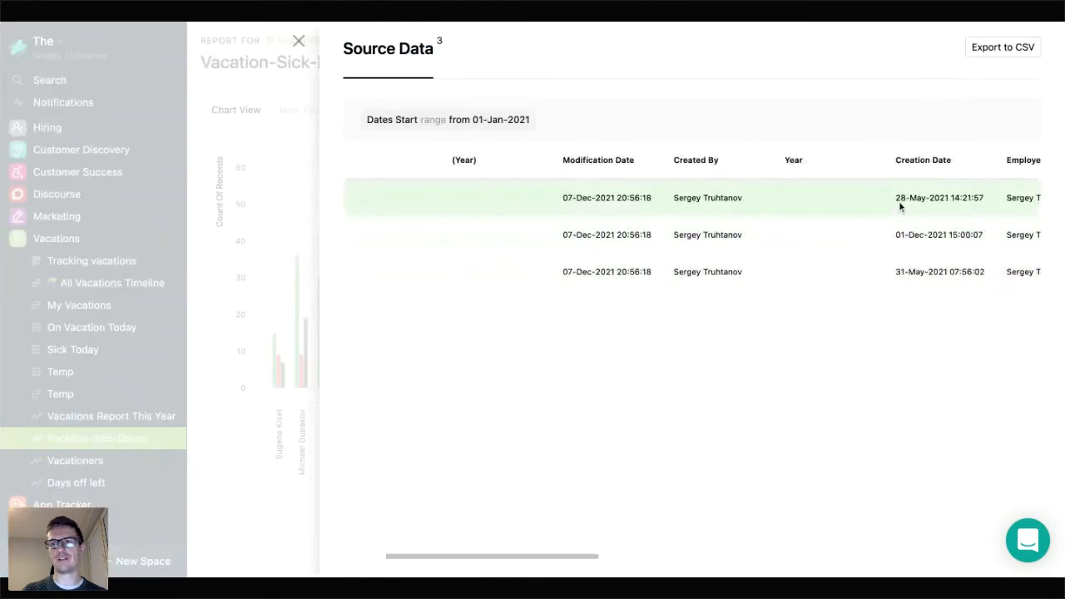
left_click_drag(897, 198, 932, 198)
mouse_move(909, 235)
left_mouse_down()
mouse_move(896, 235)
mouse_move(915, 235)
left_mouse_up()
left_click(896, 272)
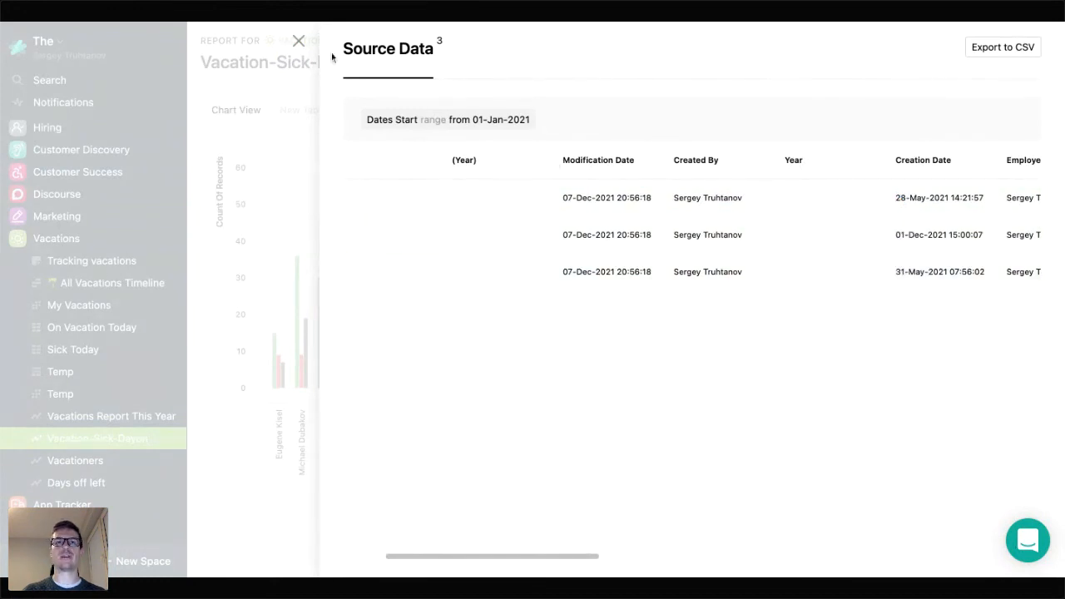
left_click(298, 41)
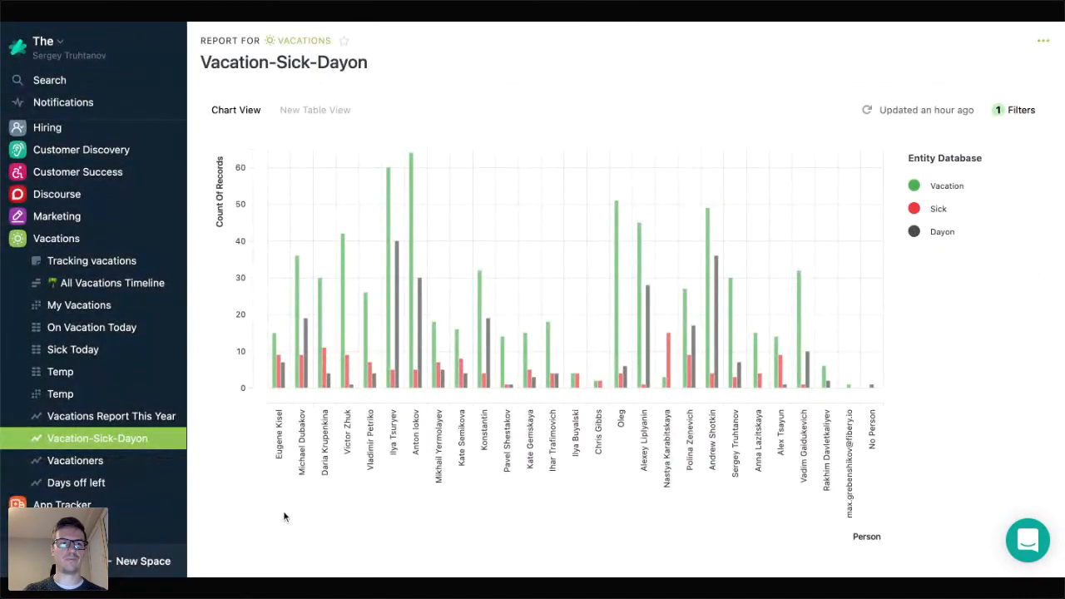
Step: Collapse the Vacations space and examine the Vacation-Sick-Dayon report's configuration, including its source databases, Person axis and Entity Database colors
left_click(18, 239)
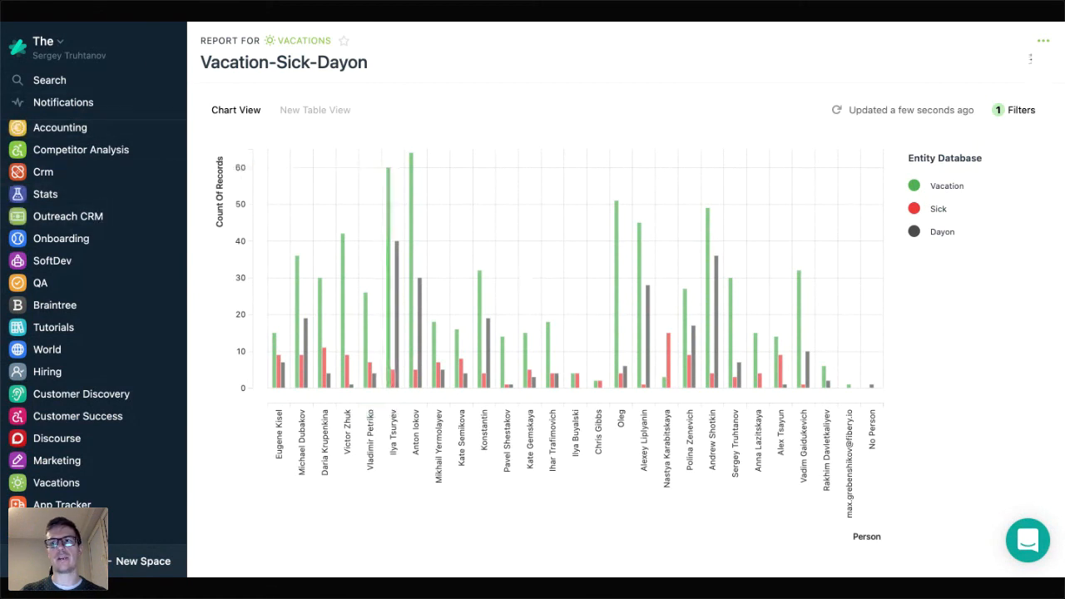
left_click(1042, 41)
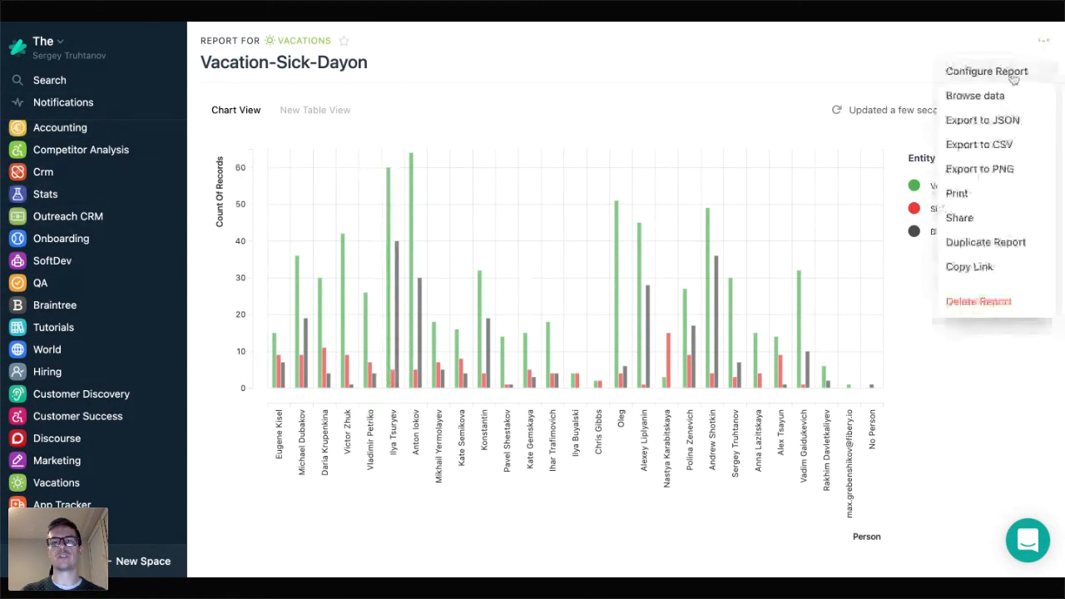
left_click(987, 71)
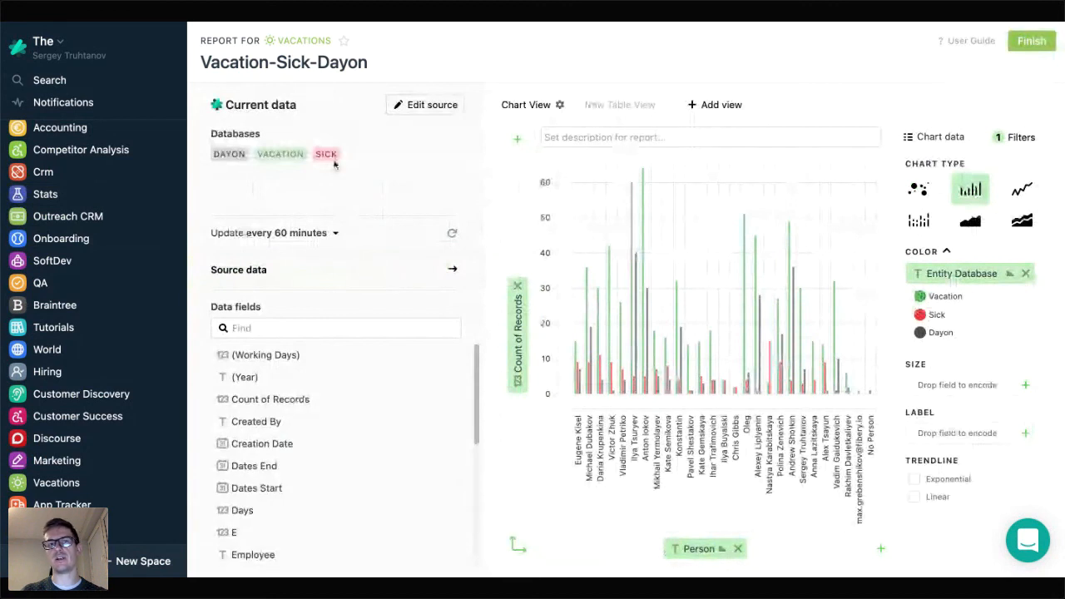
mouse_move(674, 553)
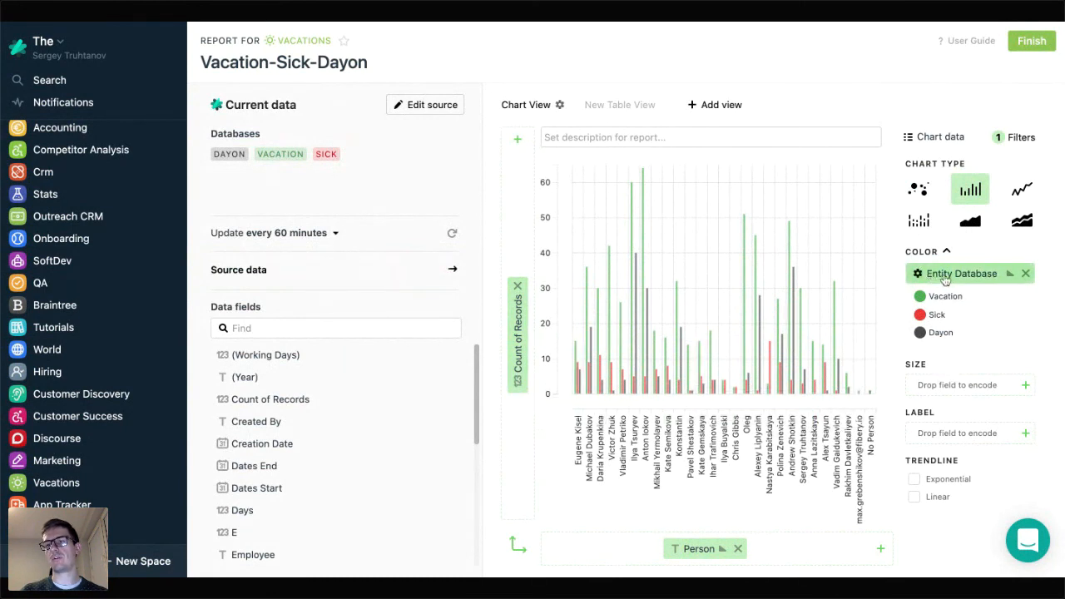
mouse_move(818, 379)
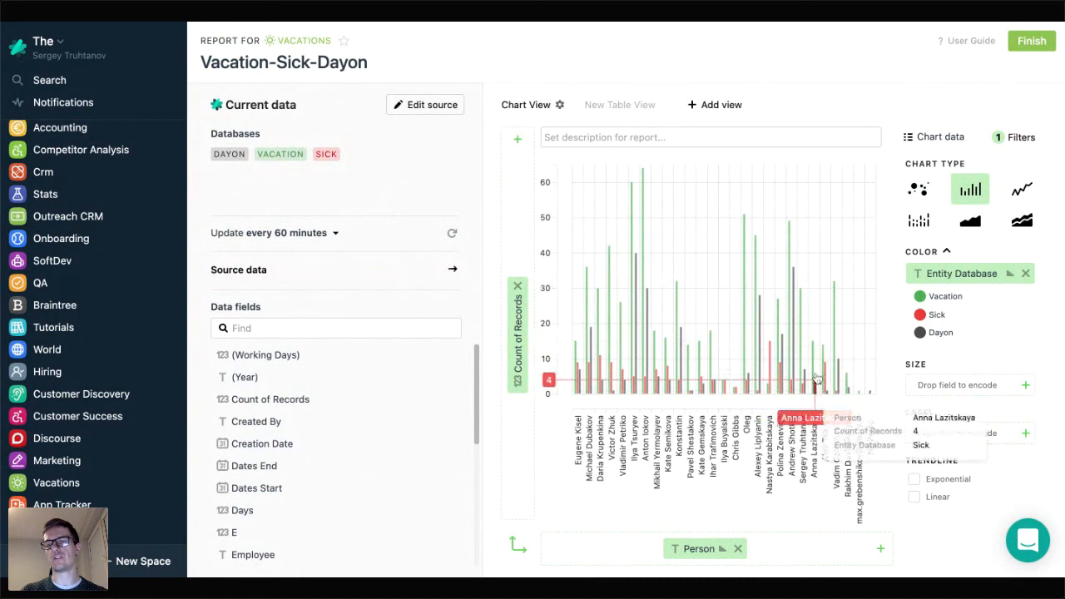
Step: Swap the axes of the Vacation-Sick-Dayon chart, swap them back, and finish configuring the report
left_click(513, 550)
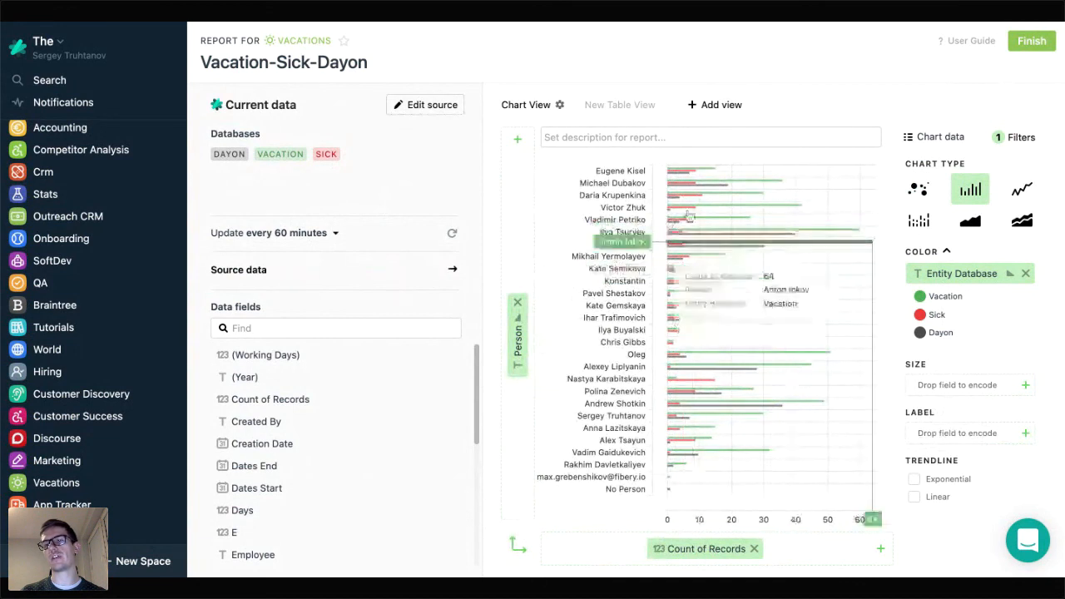
left_click(519, 550)
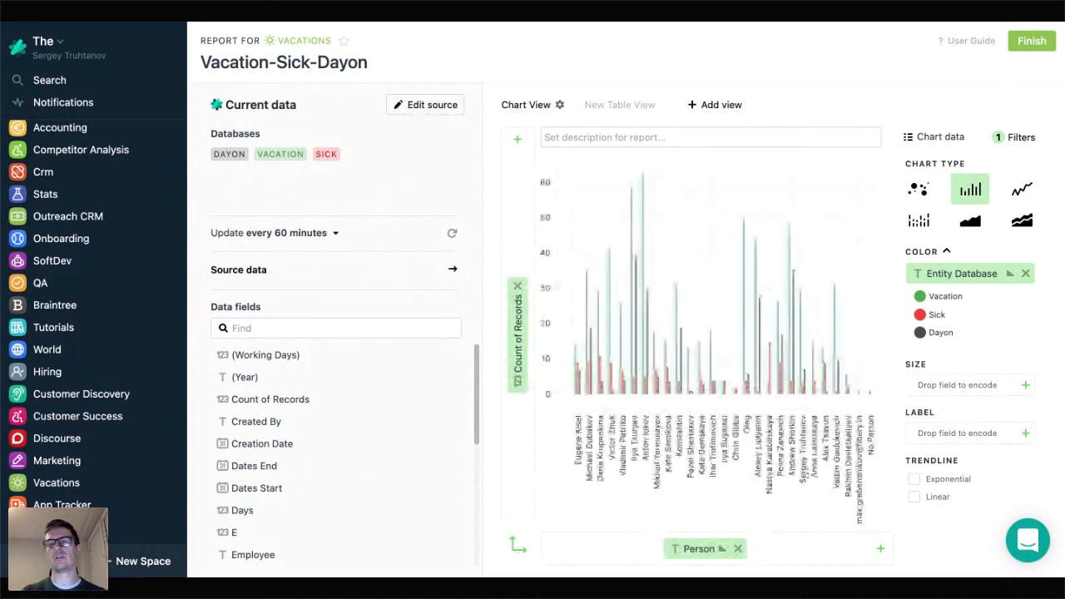
left_click(1023, 41)
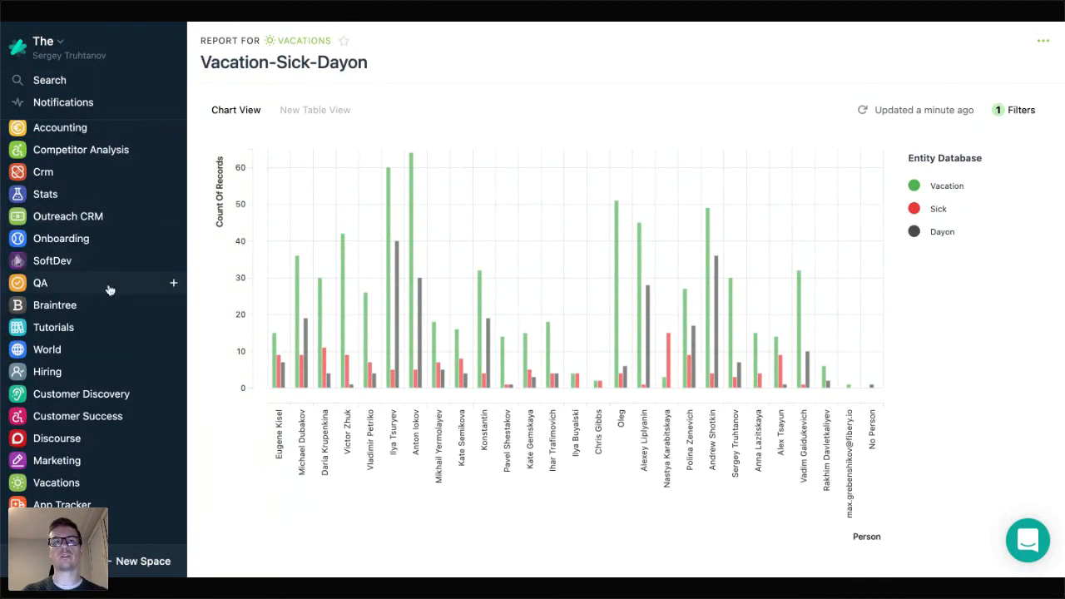
Step: Expand the Employees space, view the Employees Report, and open the space's Employee database
scroll(108, 286, "up", 2)
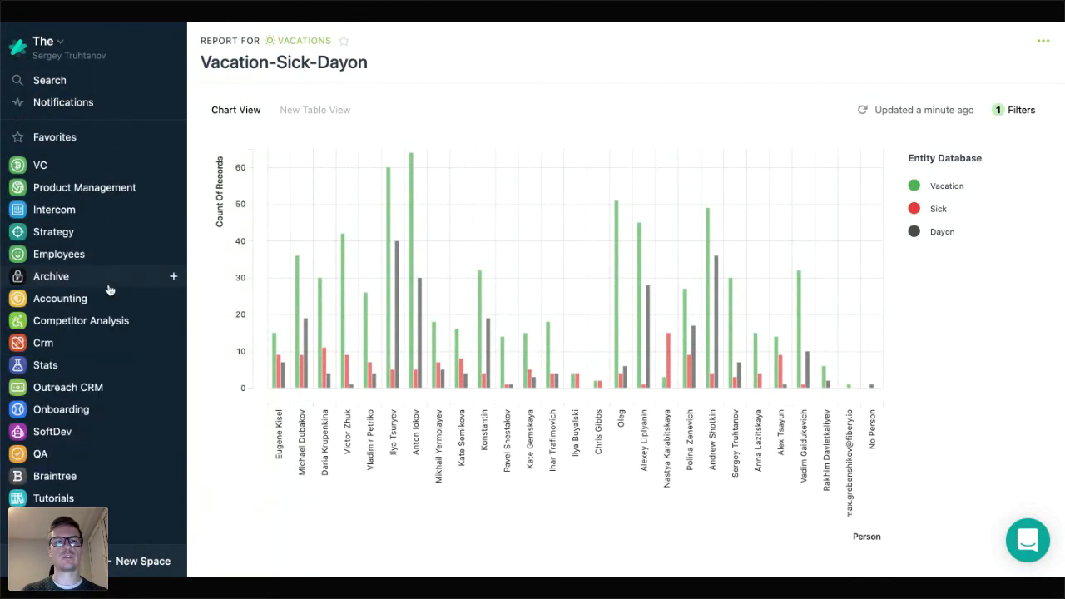
left_click(16, 256)
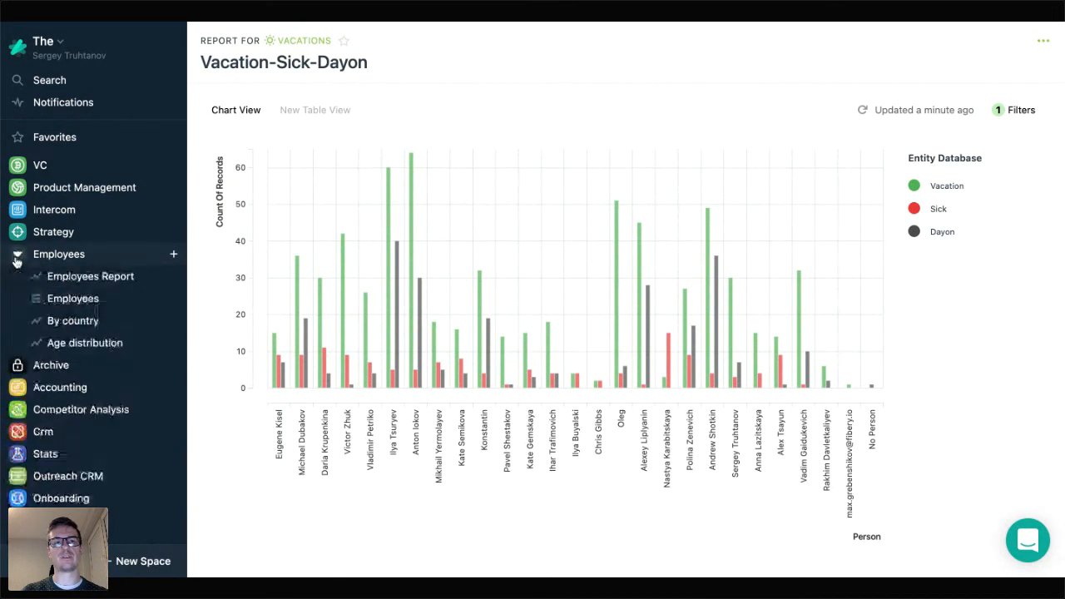
left_click(54, 275)
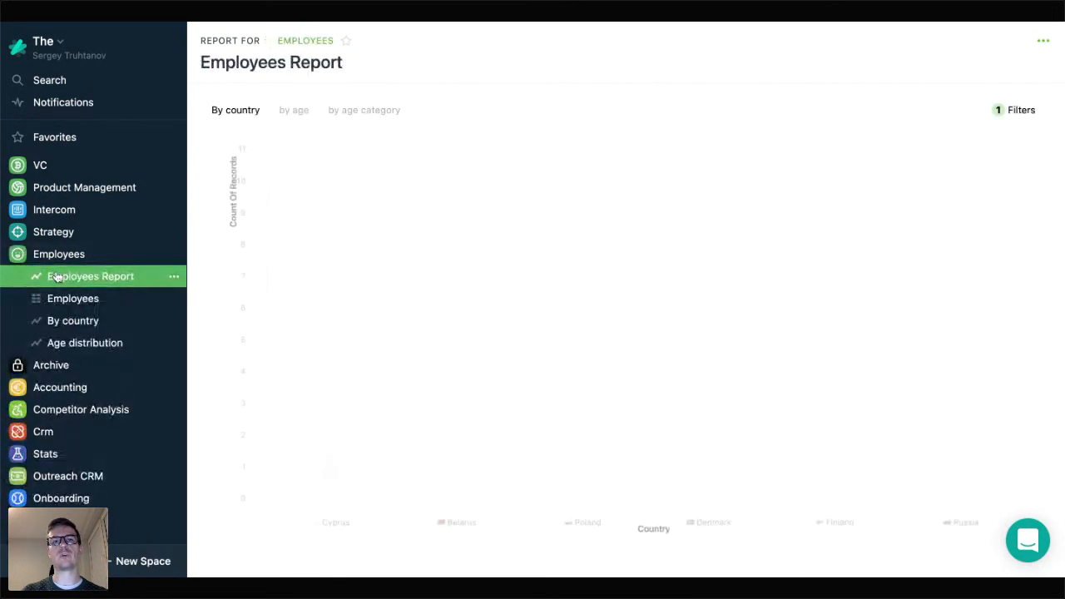
left_click(73, 260)
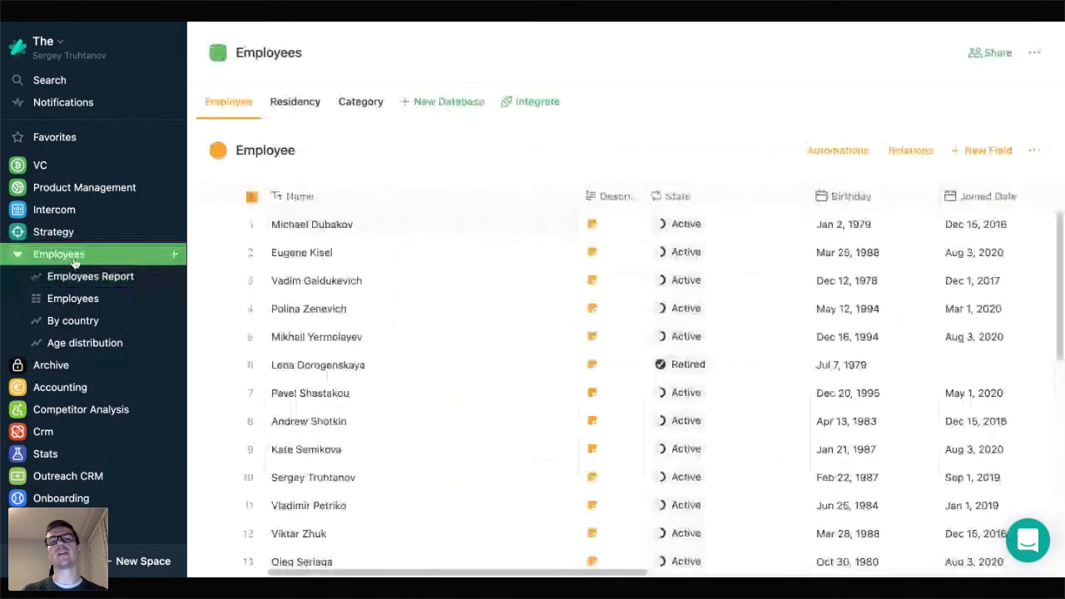
Step: Start a new formula field in the Employee database with the formula Age / 10
left_click(974, 149)
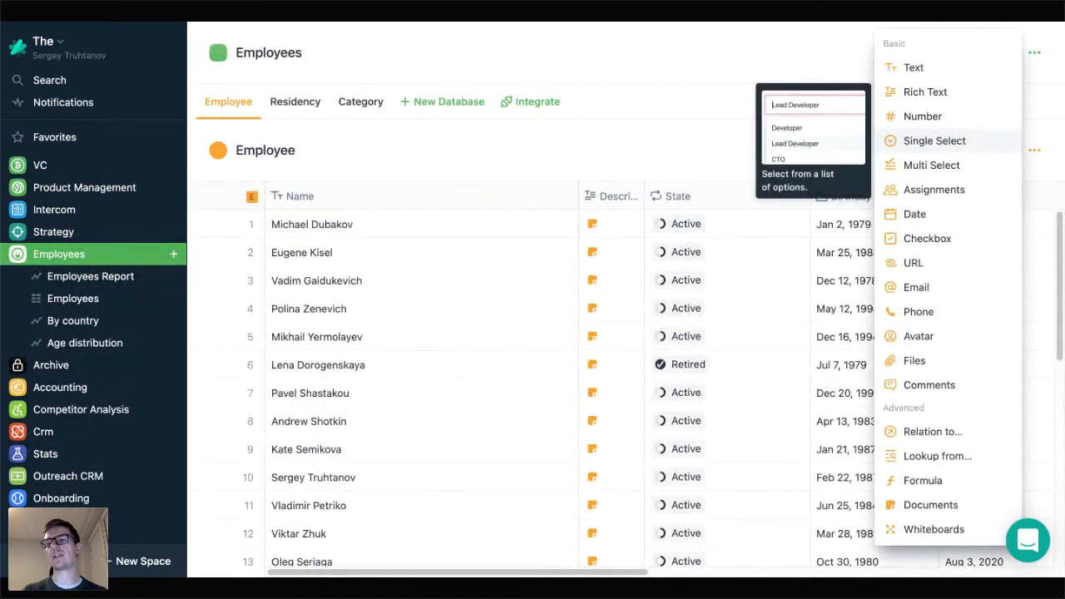
left_click(924, 483)
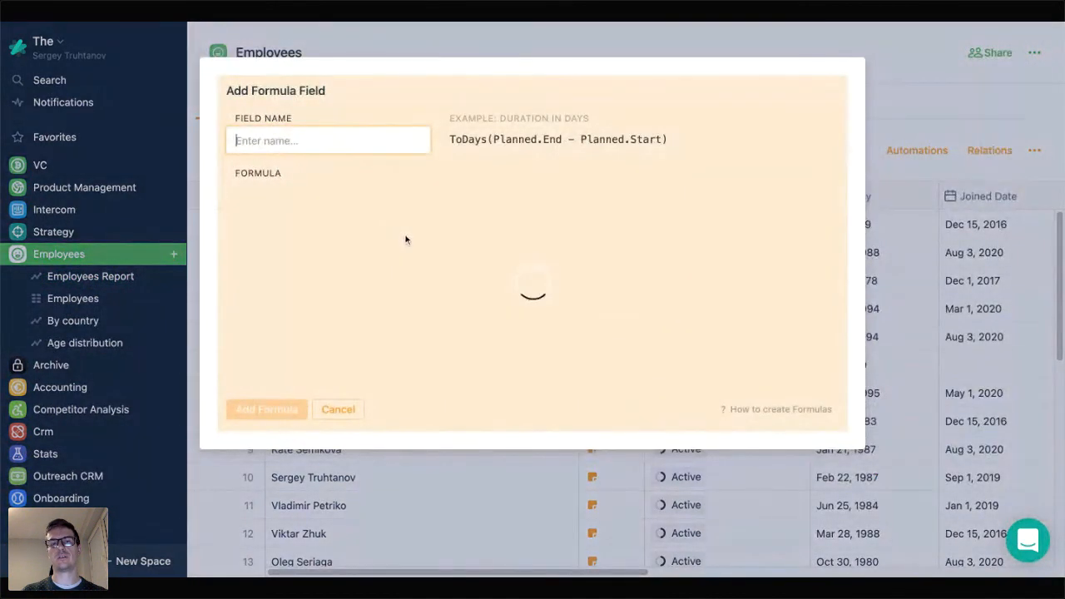
left_click(407, 238)
type("Age")
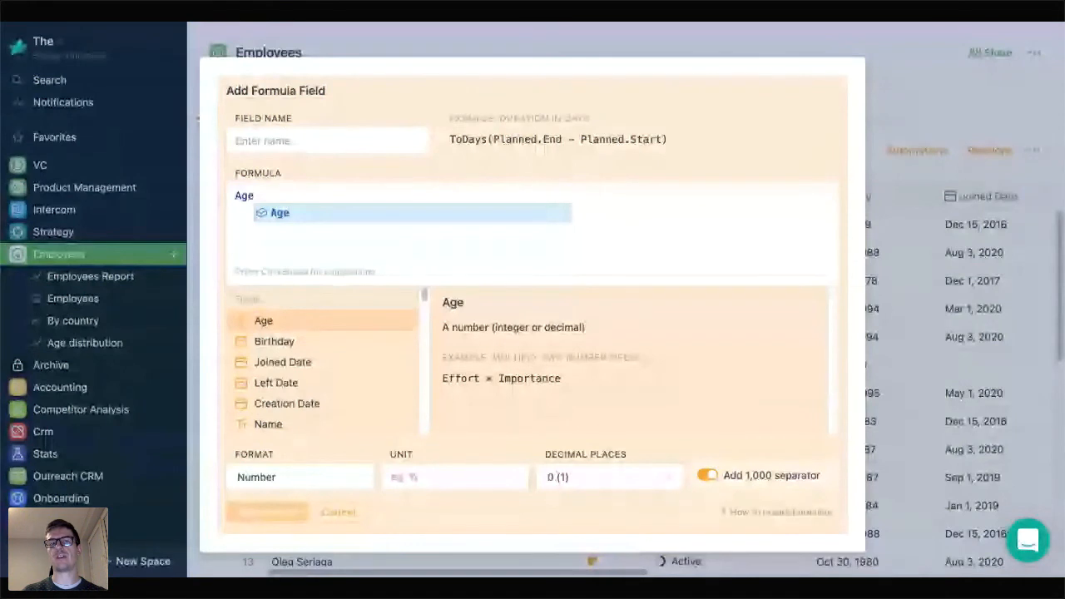
key("Return")
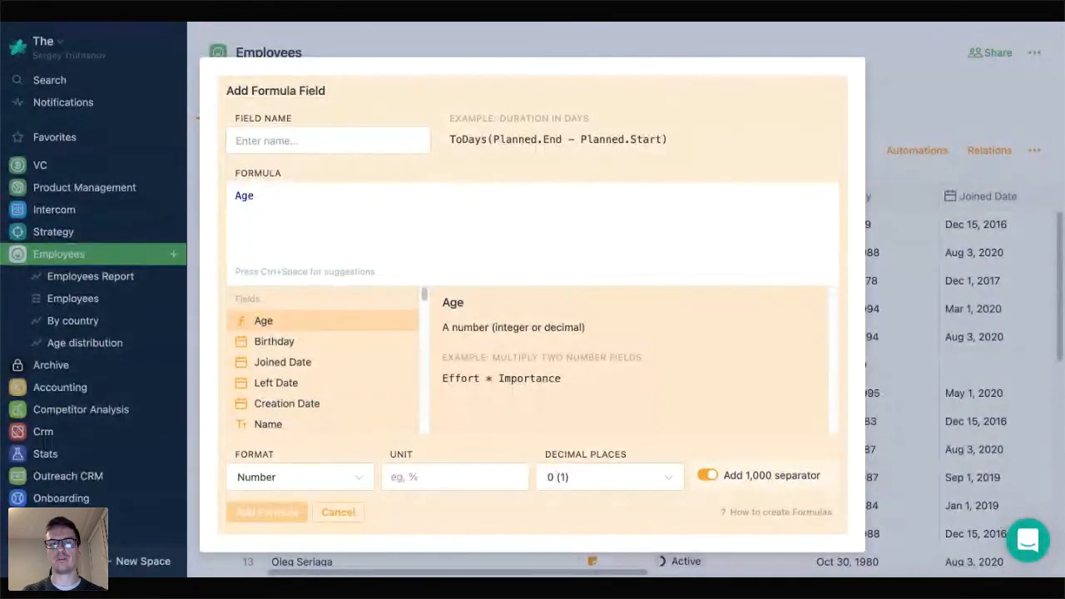
type("/ 10")
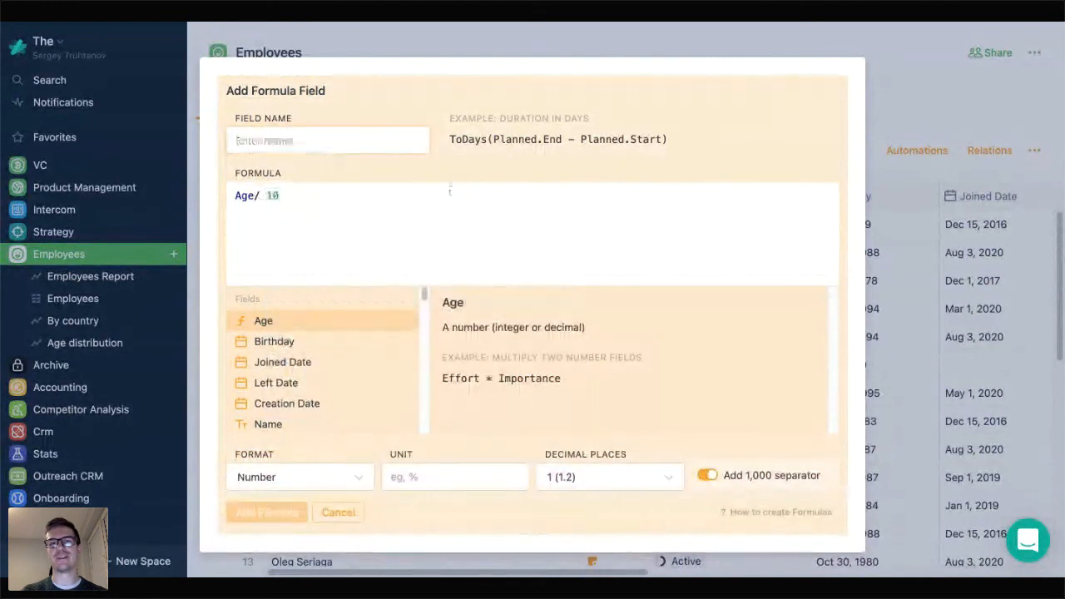
Step: Change the draft formula to Age > 50 and name the field Old man
key("Left")
key("Left")
key("Left")
key("BackSpace")
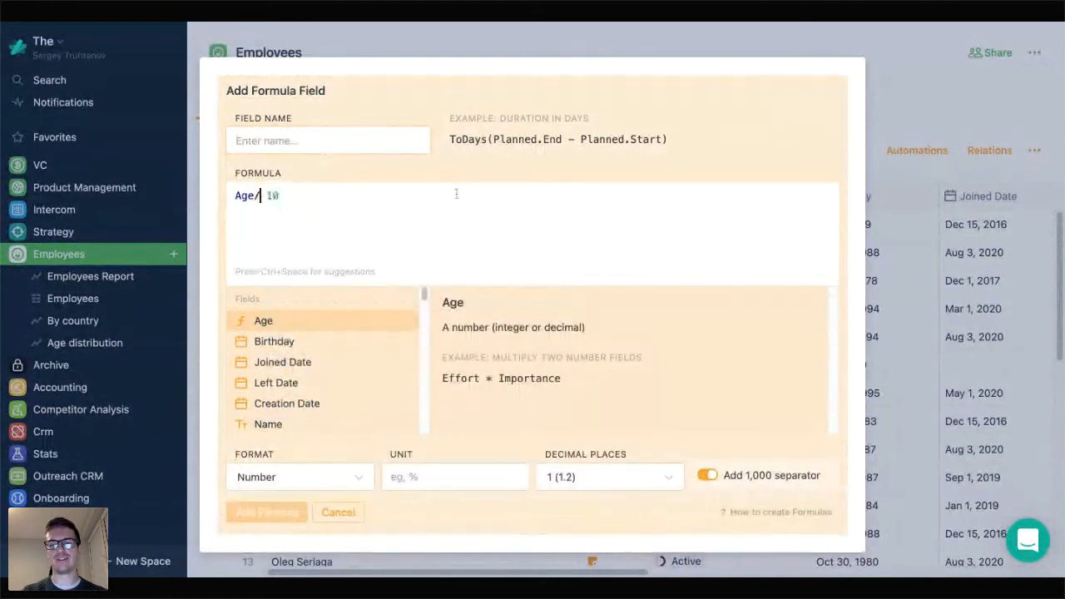
type(">")
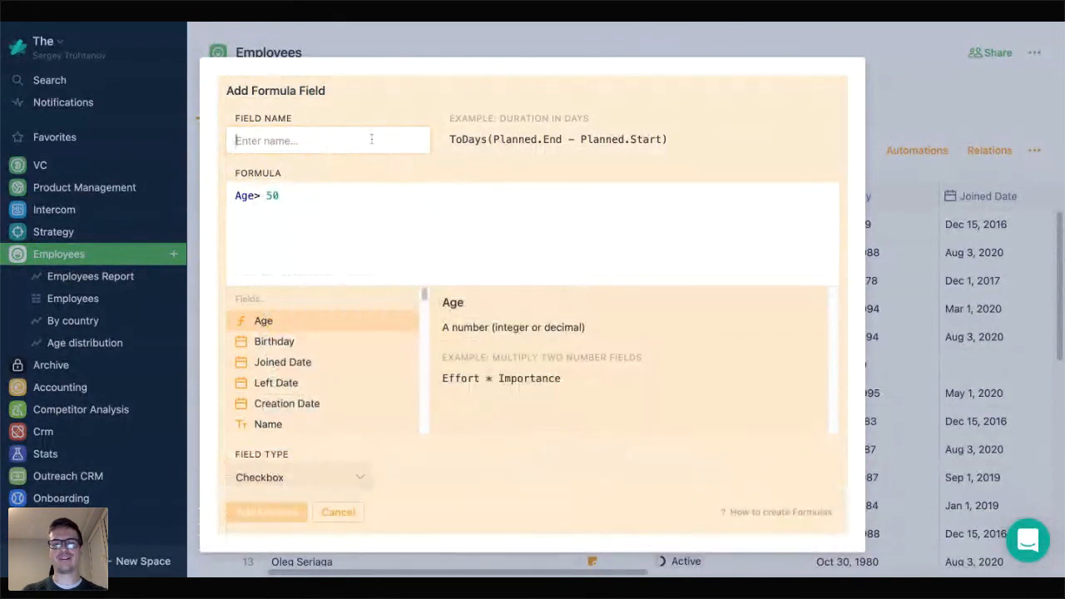
type("Old man")
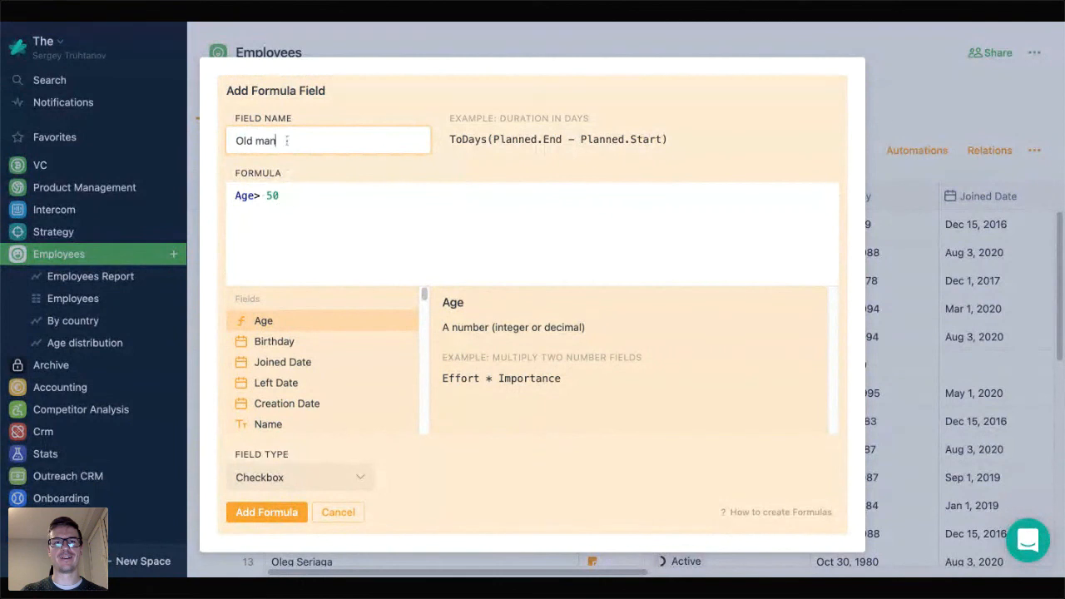
Step: Change the draft formula's condition to Age < 20
left_click(269, 197)
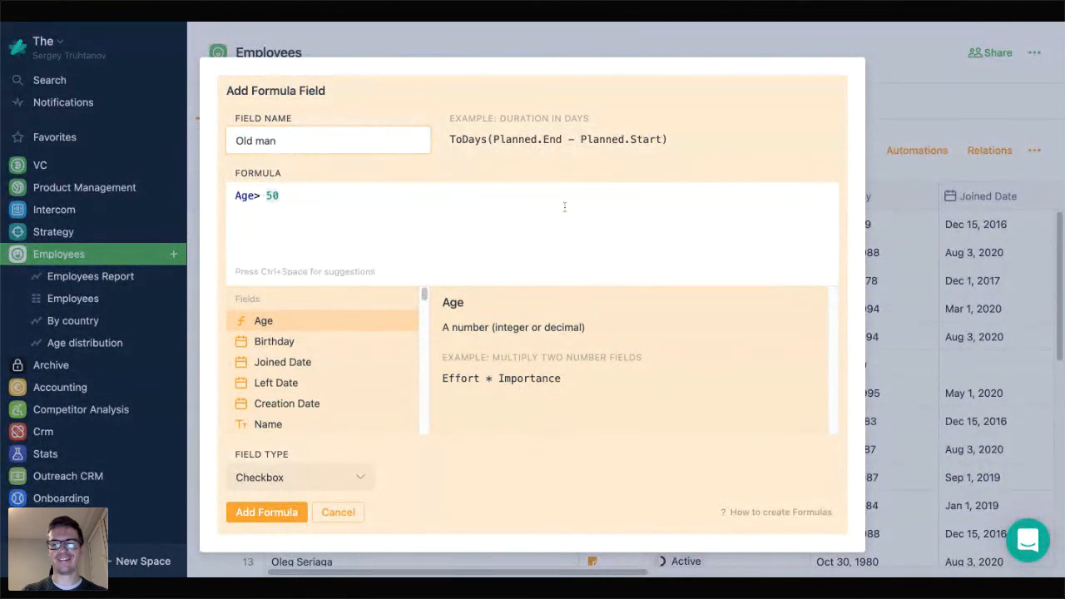
key("BackSpace")
type("<")
key("Escape")
key("Delete")
key("Delete")
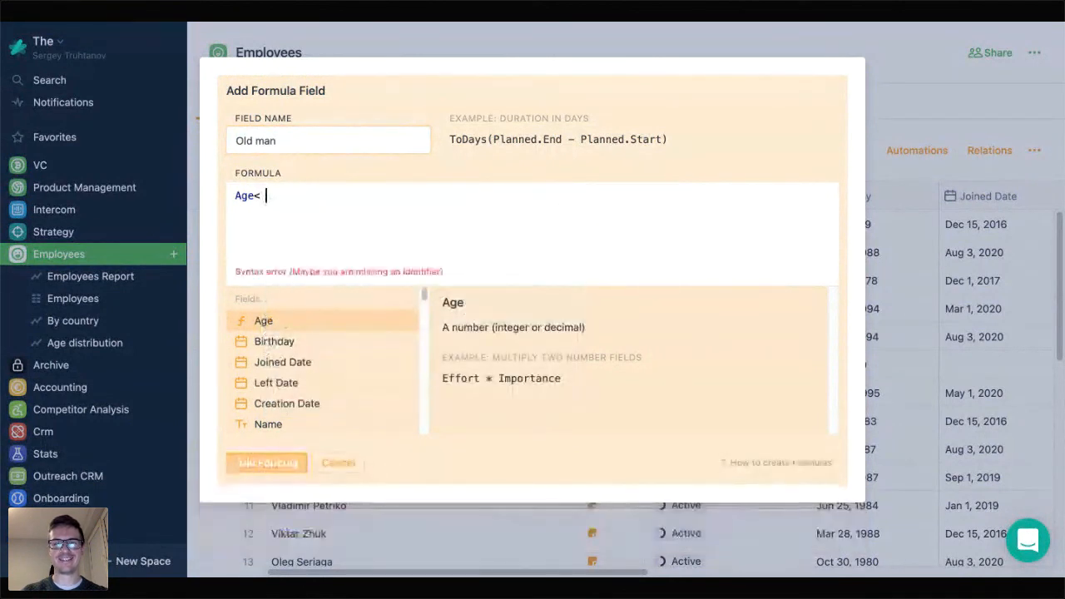
type("20")
Step: Rename the draft formula field as Is a hipster, and discard it without adding it to the database
left_click(384, 143)
key("Home")
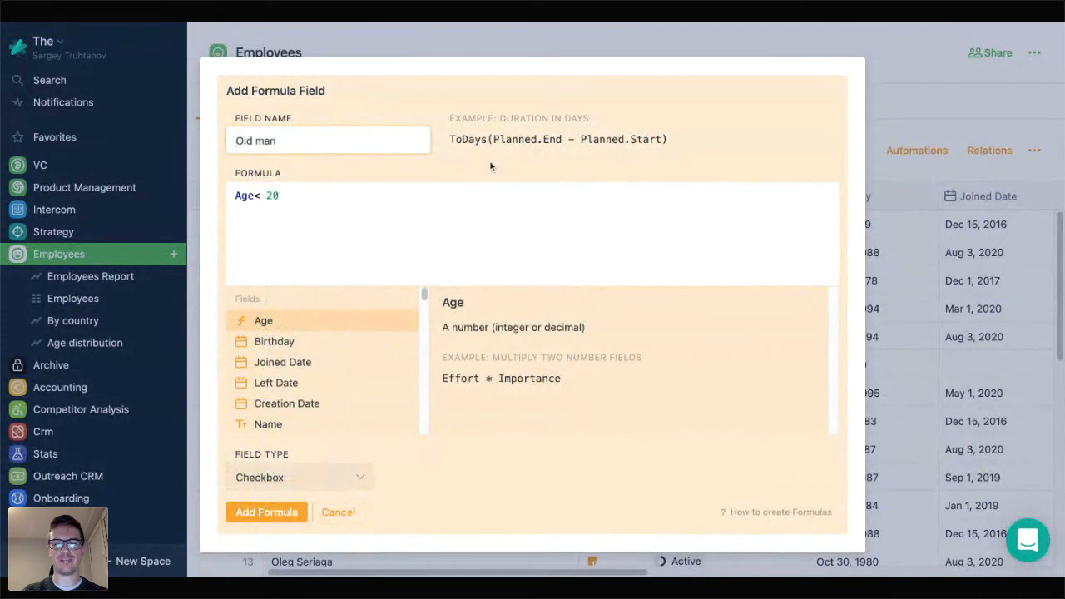
type("H")
key("End")
type("ip")
key("ctrl+a")
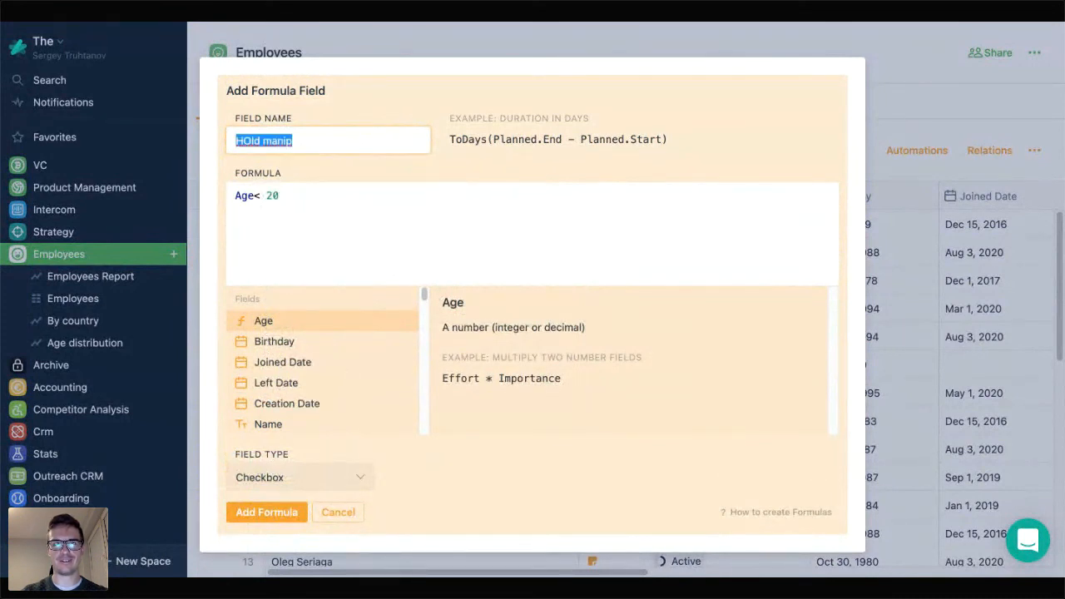
type("Is a hipster")
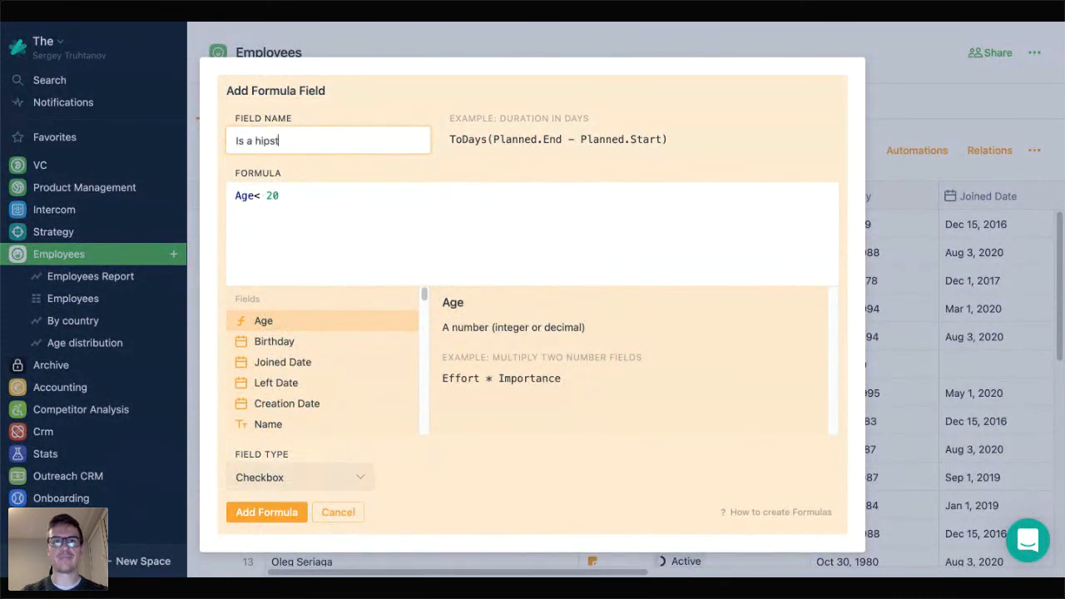
left_click(347, 515)
Step: Open the Employees Report's configuration and view its by age category and by age charts
left_click(107, 280)
left_click(107, 279)
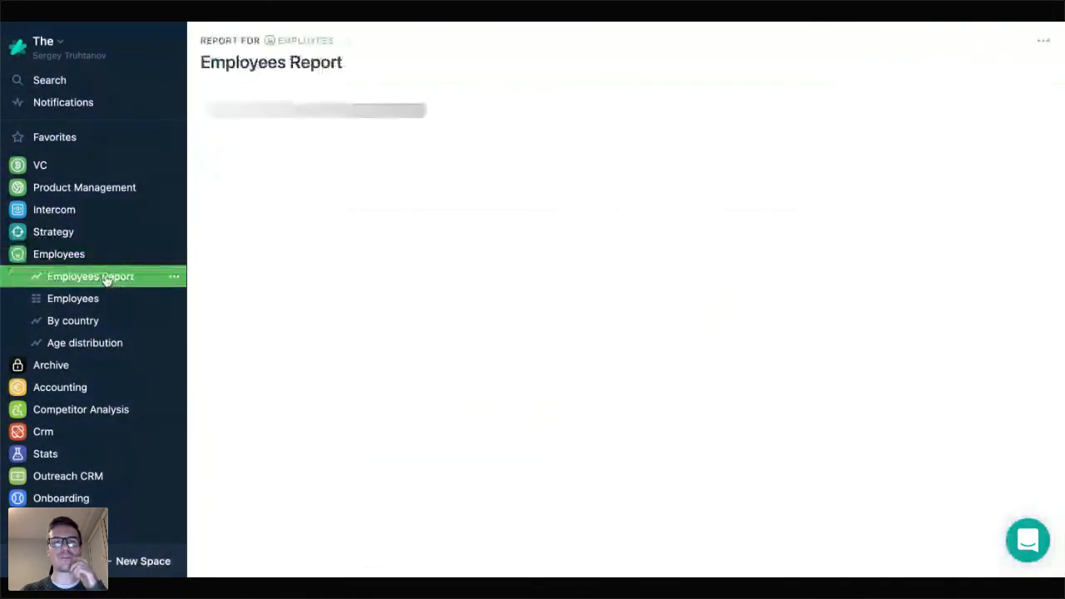
left_click(1041, 43)
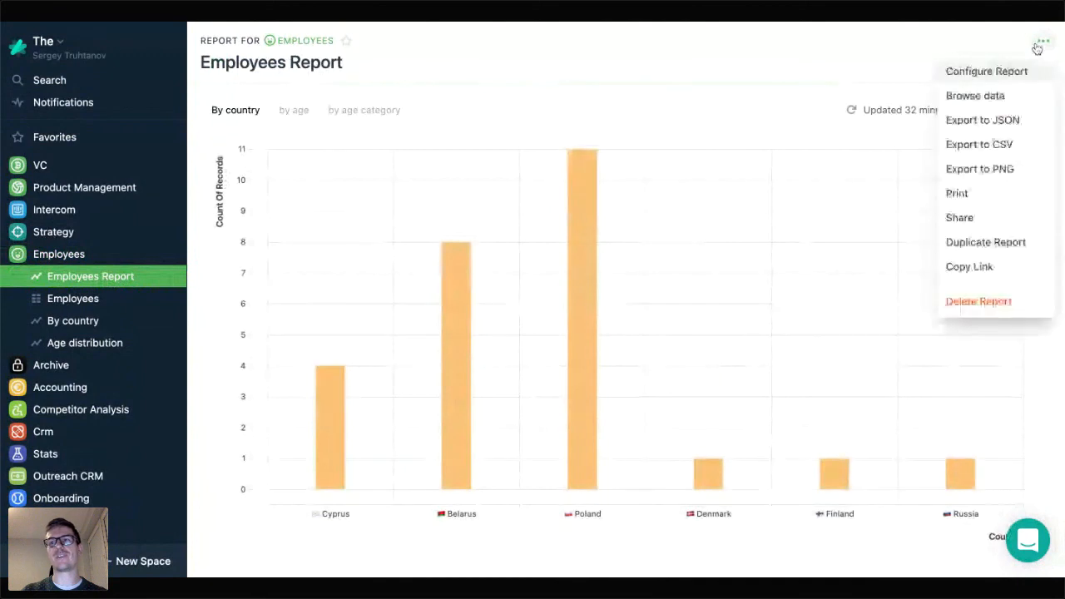
left_click(1009, 72)
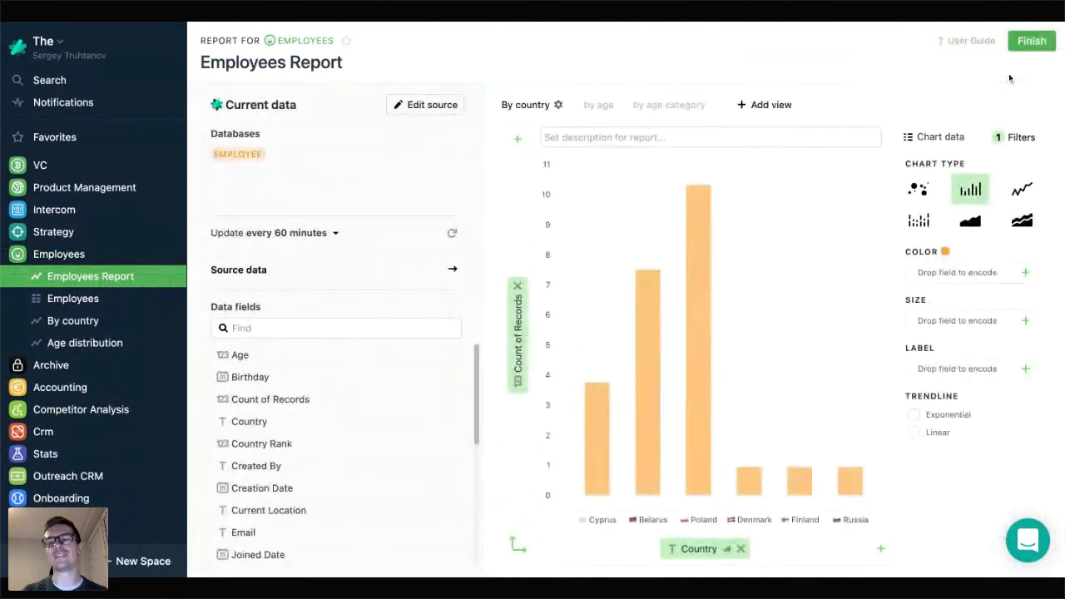
left_click(662, 106)
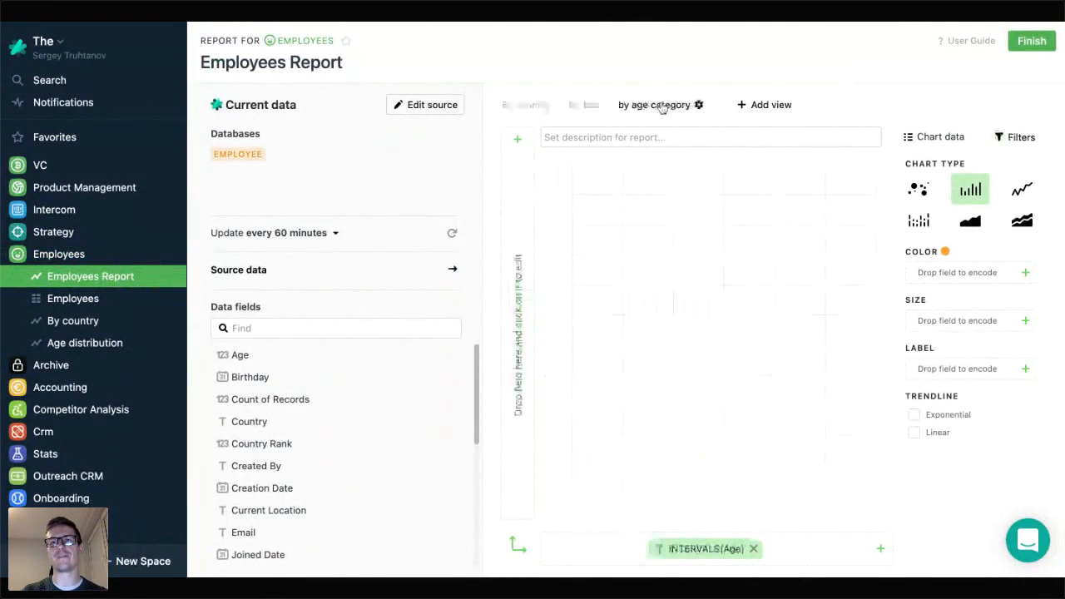
left_click(587, 105)
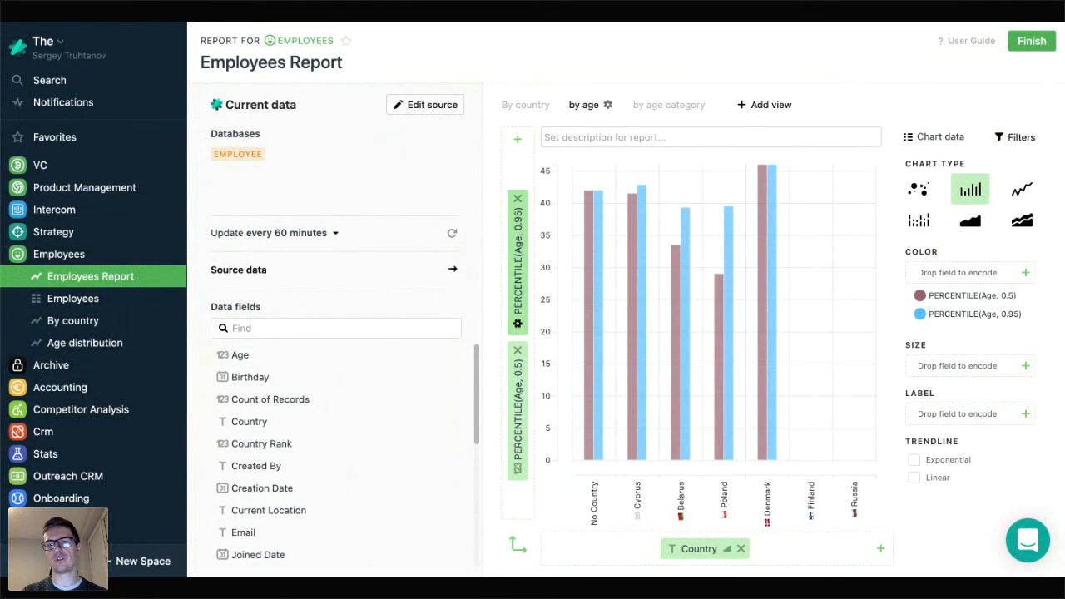
Step: Edit the PERCENTILE(Age, 0.95) axis calculation in the by age chart, replacing the [Age] argument with the DATEDIFF function
left_click(518, 324)
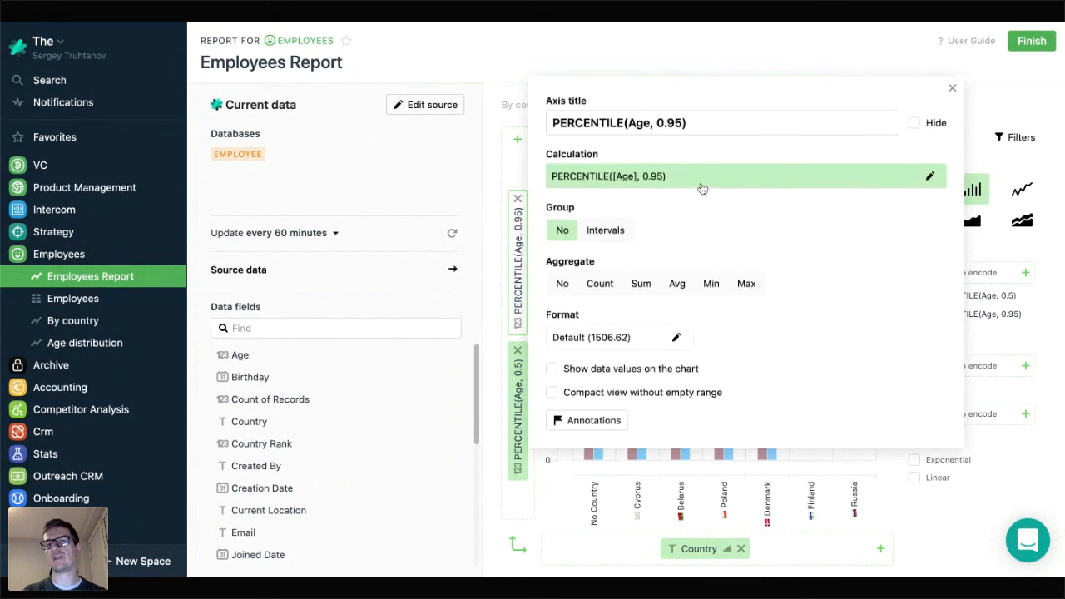
left_click(700, 184)
left_click(601, 223)
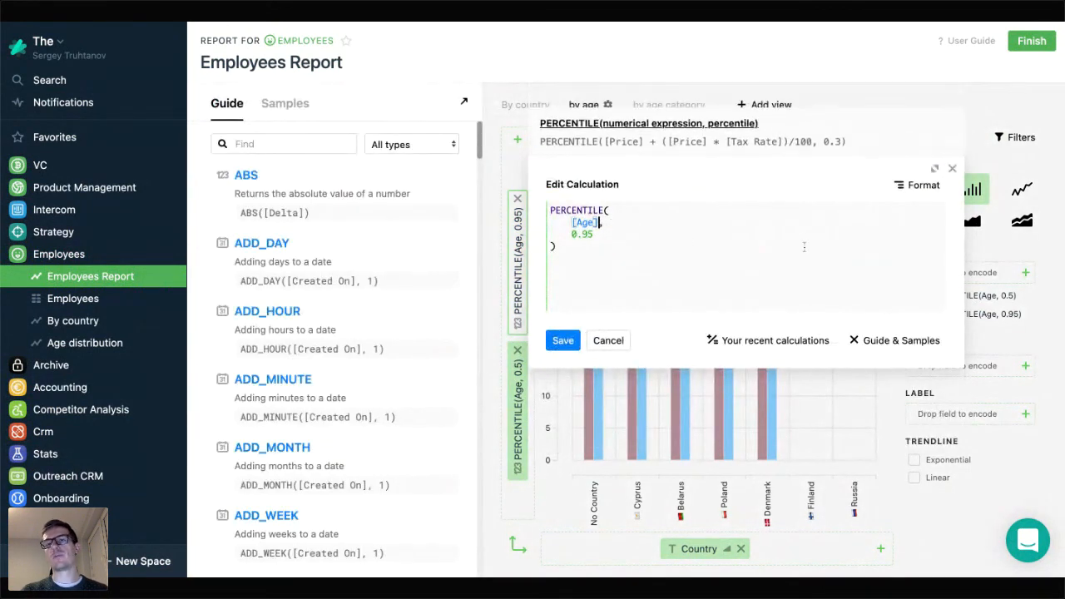
key("BackSpace")
key("BackSpace")
key("BackSpace")
key("BackSpace")
key("BackSpace")
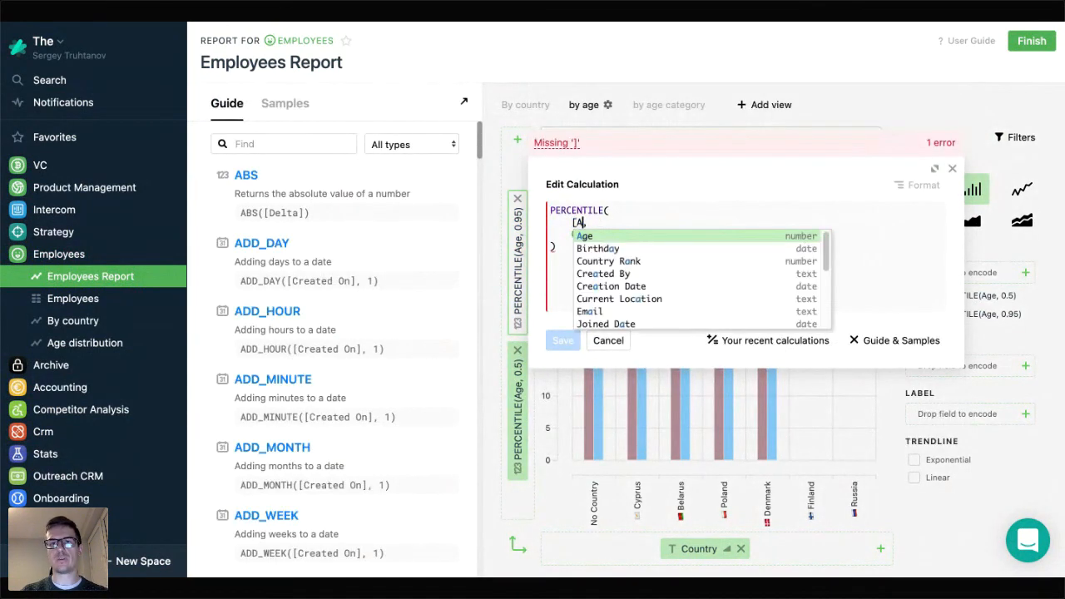
type("Da")
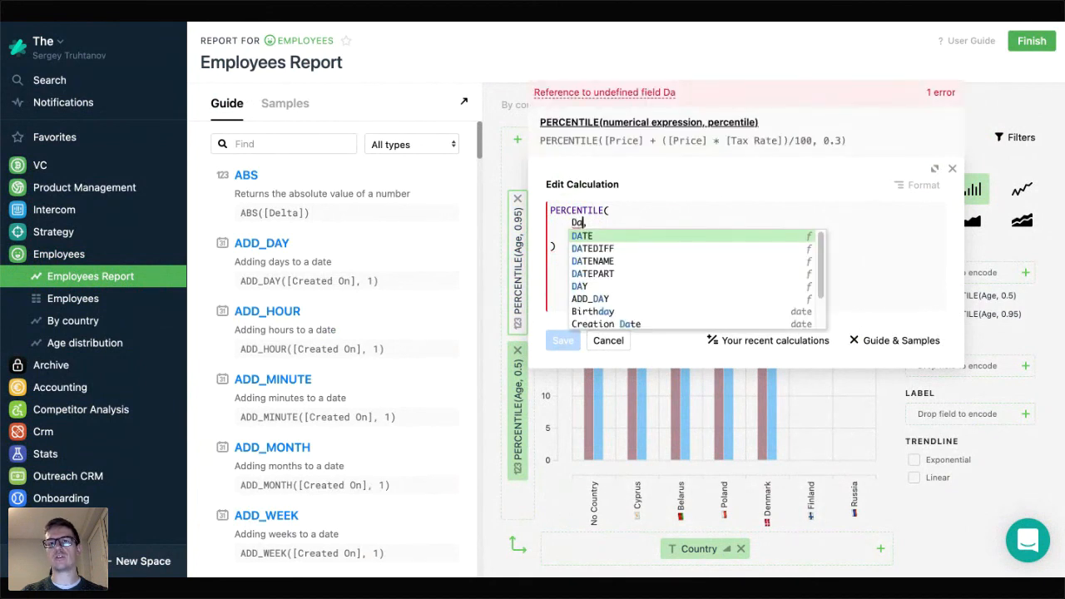
key("Down")
key("Return")
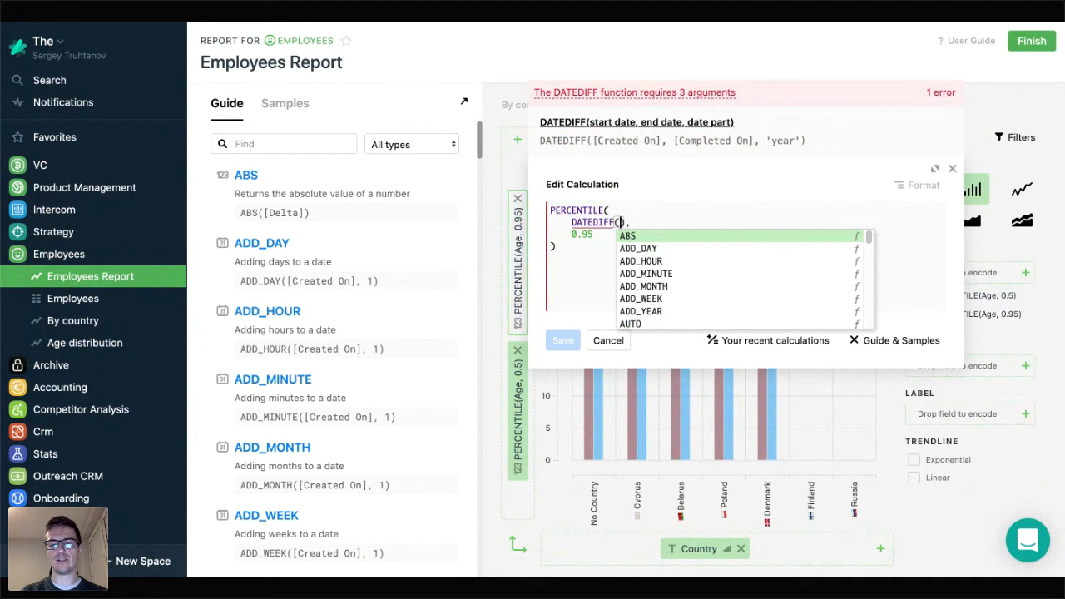
Step: Complete the DATEDIFF function with the arguments [Birthday], NOW() and 'year'
type("Bir")
key("Return")
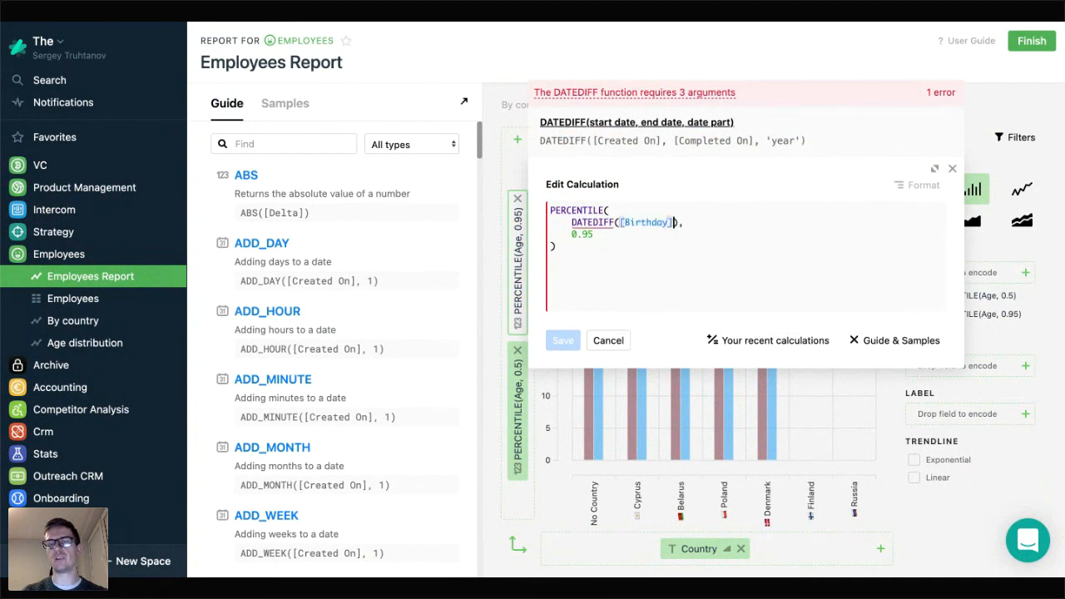
type(", now")
key("Return")
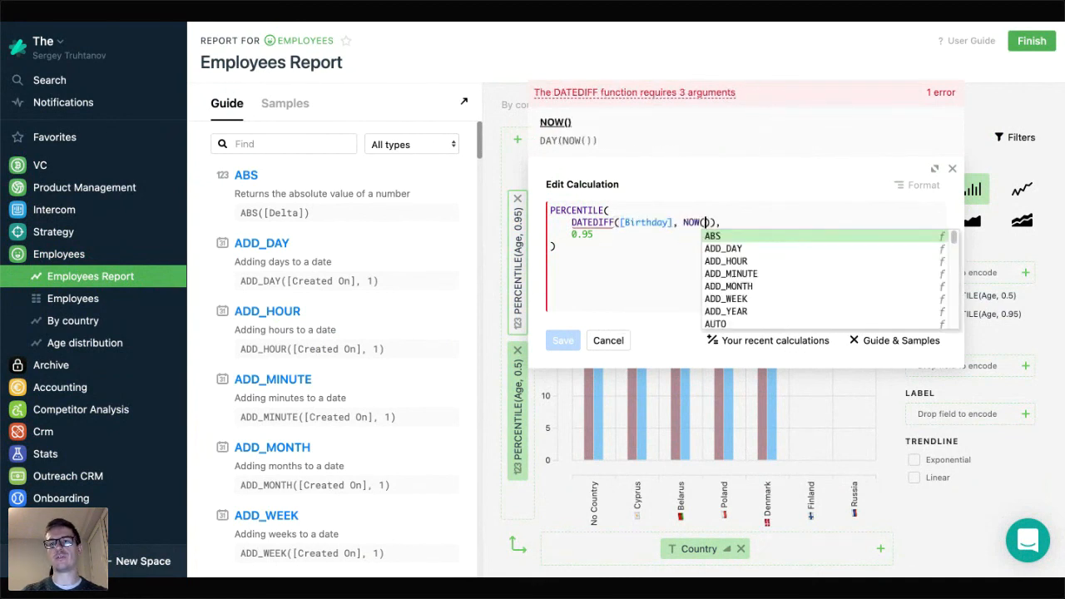
key("Right")
key("Left")
key("Left")
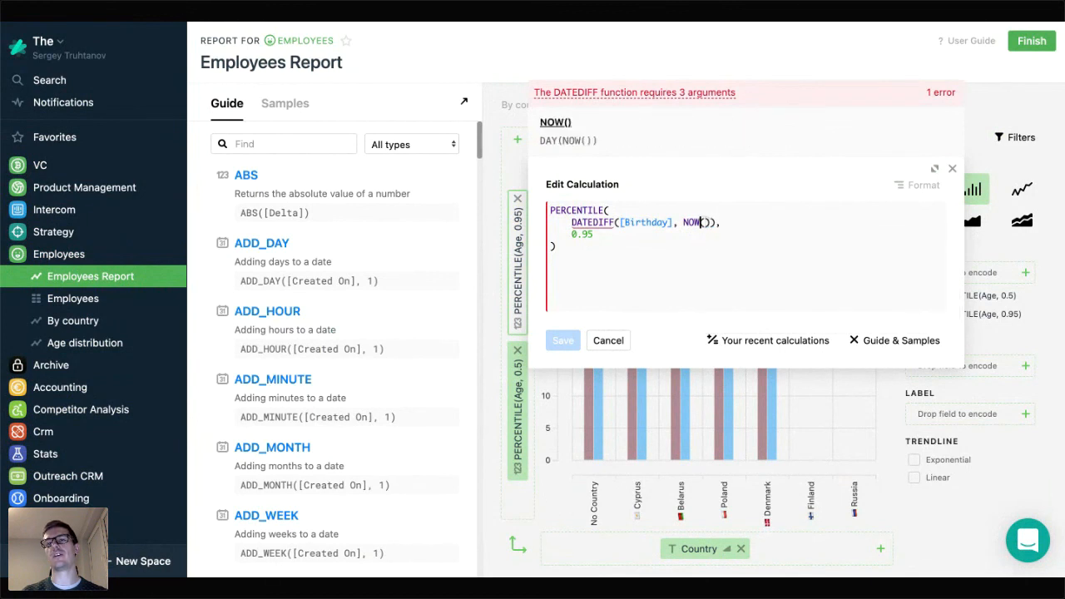
key("Right")
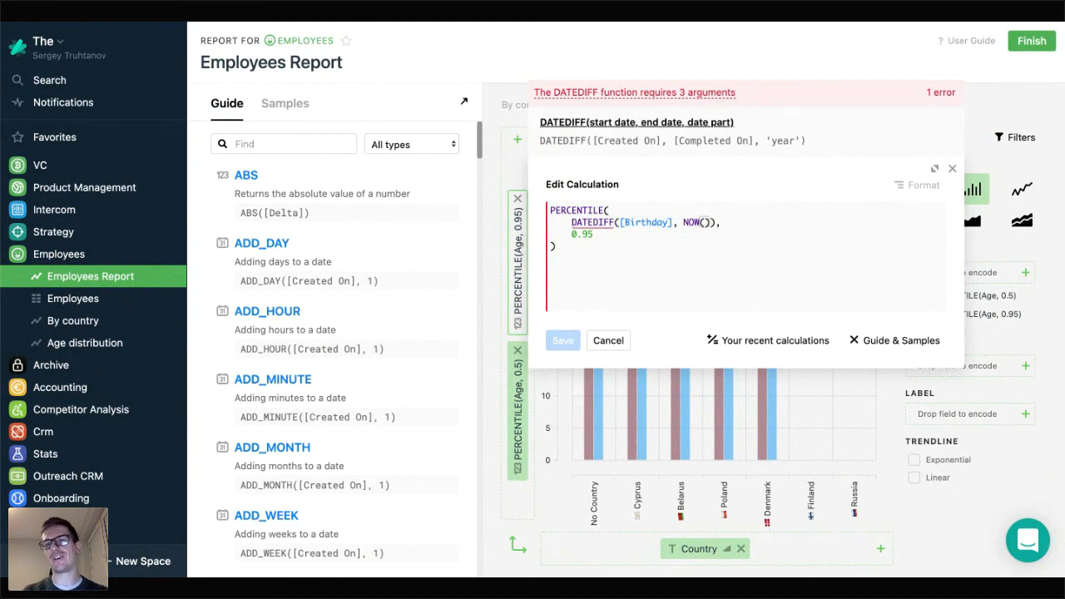
type(", 'year'")
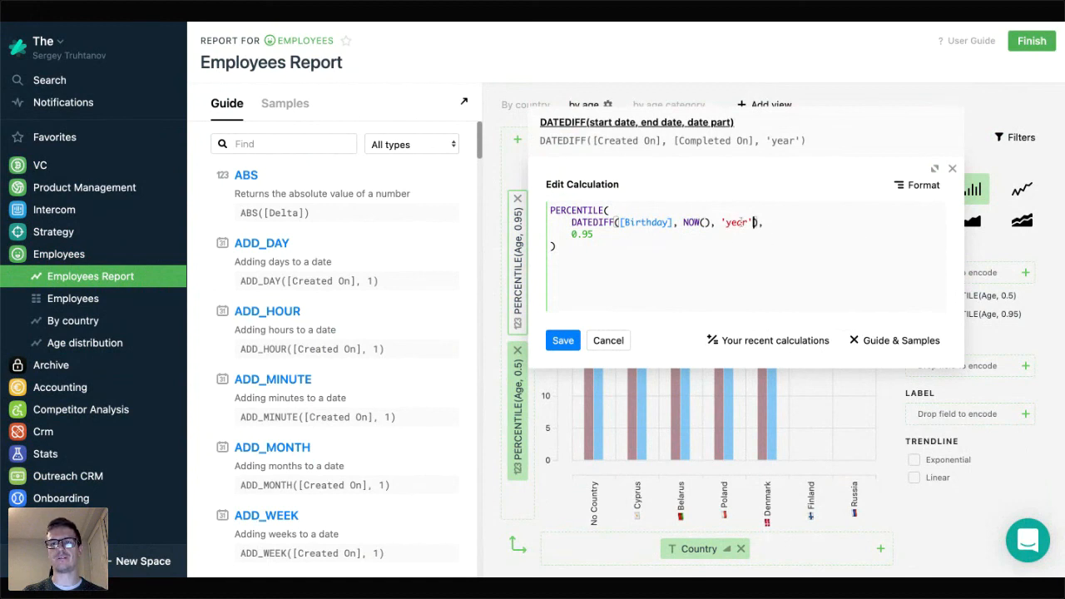
Step: Save the edited PERCENTILE calculation in the by age chart and finish configuring the Employees Report
left_click(564, 340)
left_click(953, 77)
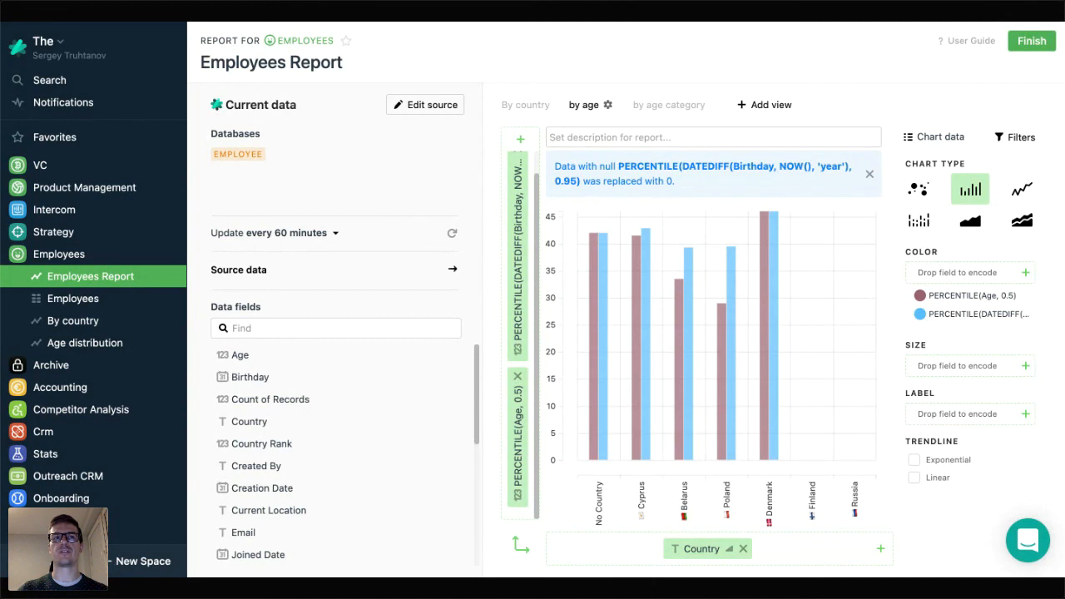
left_click(1031, 43)
Step: Create a new report in the Employees space and open the setup for adding a custom app as its data source
left_click(173, 254)
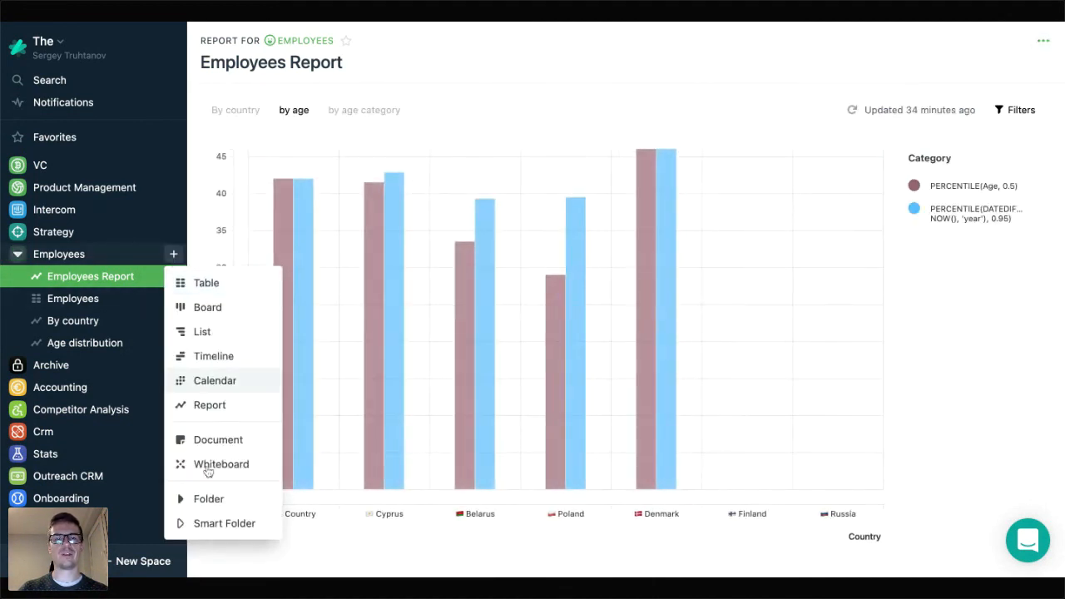
left_click(217, 406)
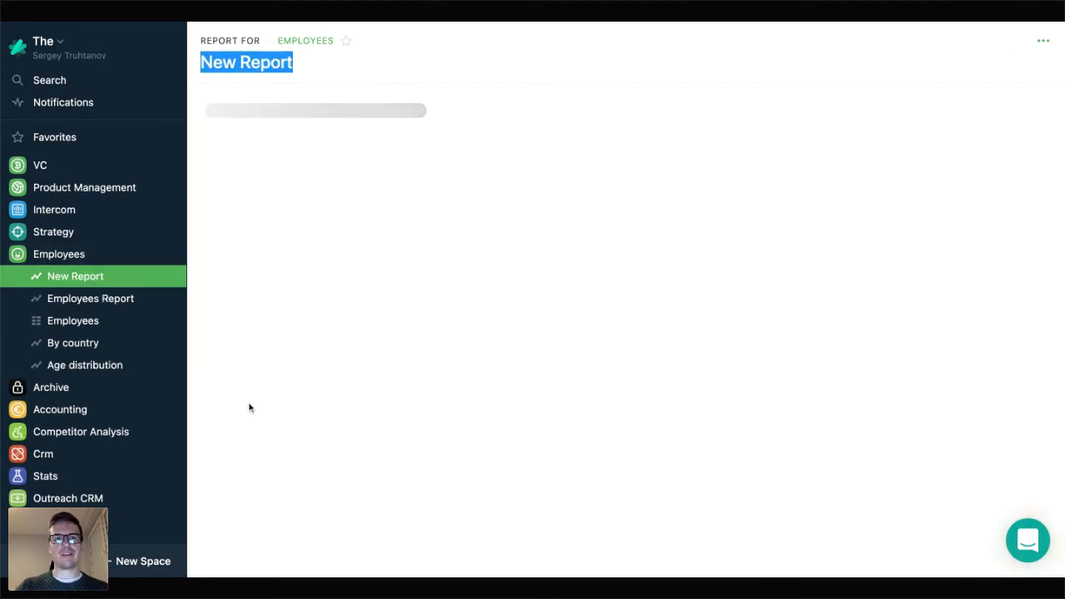
scroll(250, 447, "down", 5)
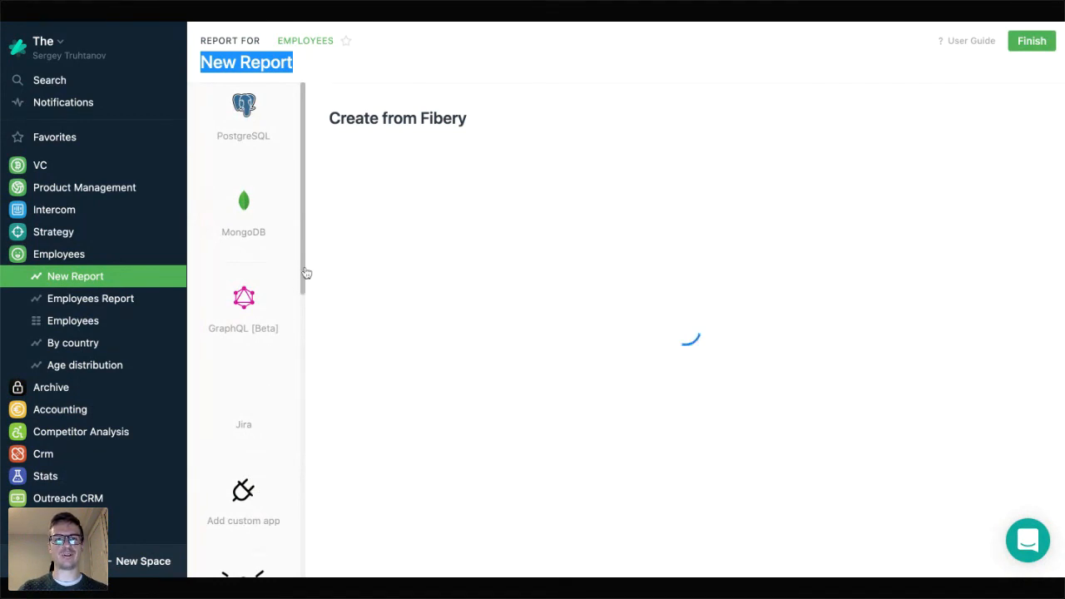
scroll(306, 273, "down", 1)
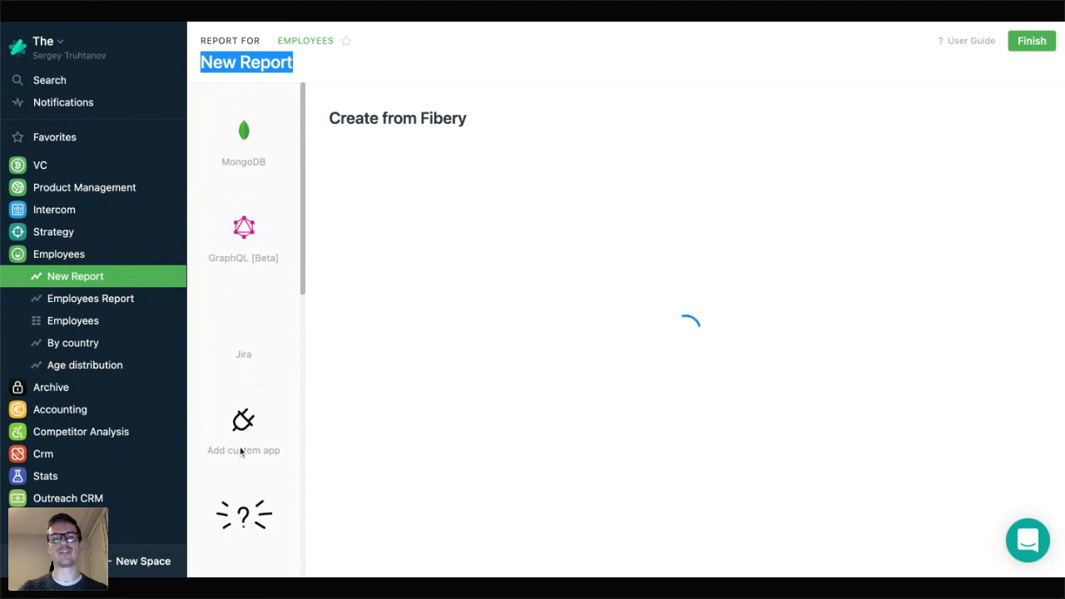
left_click(260, 403)
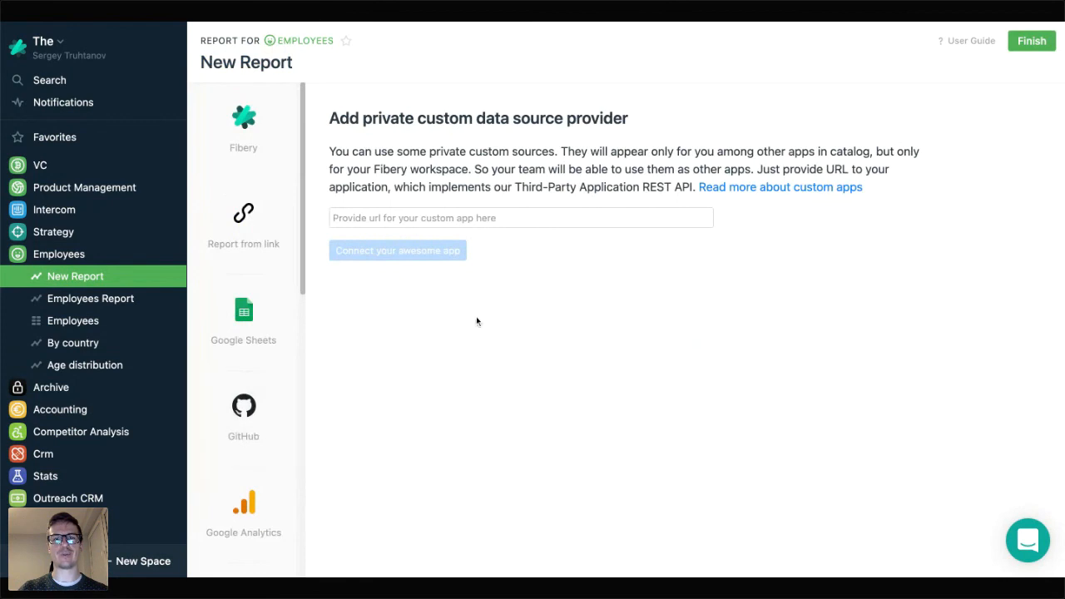